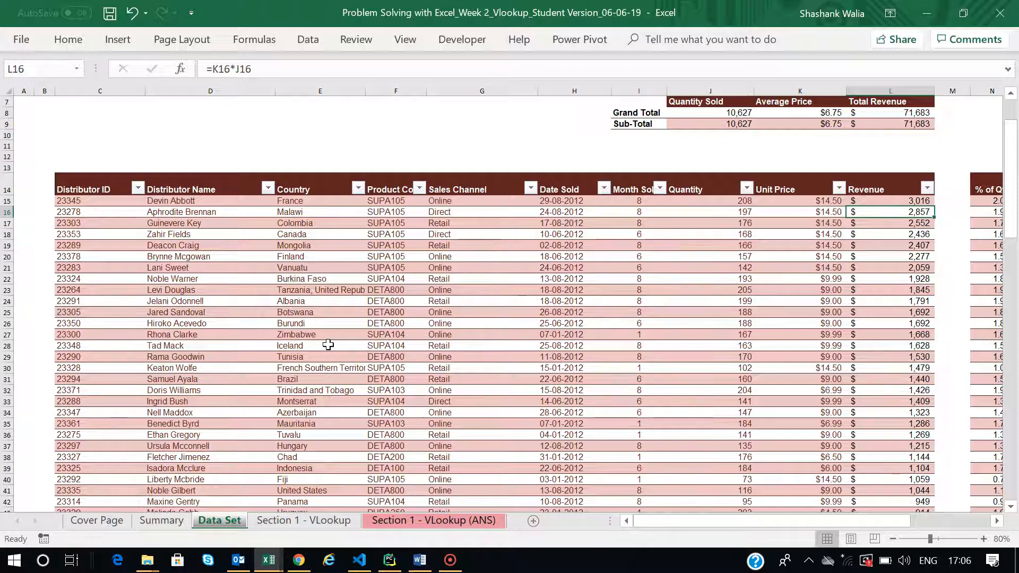
Step: Open the Section 1 - VLookup sheet and review Problem 1a's client data in B11:D14 and the distributor IDs in B21:B23
left_click(294, 518)
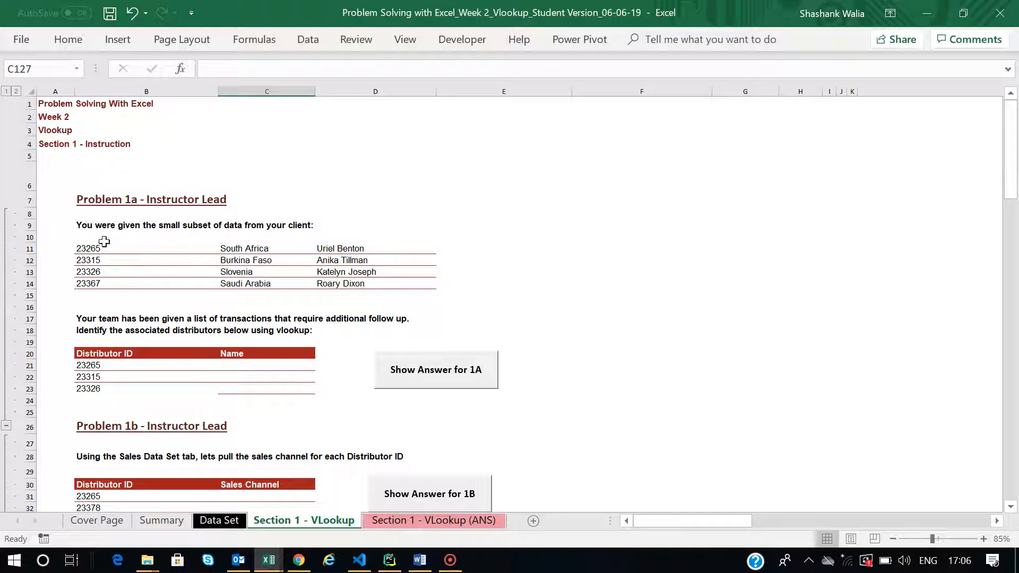
left_click_drag(104, 242, 368, 277)
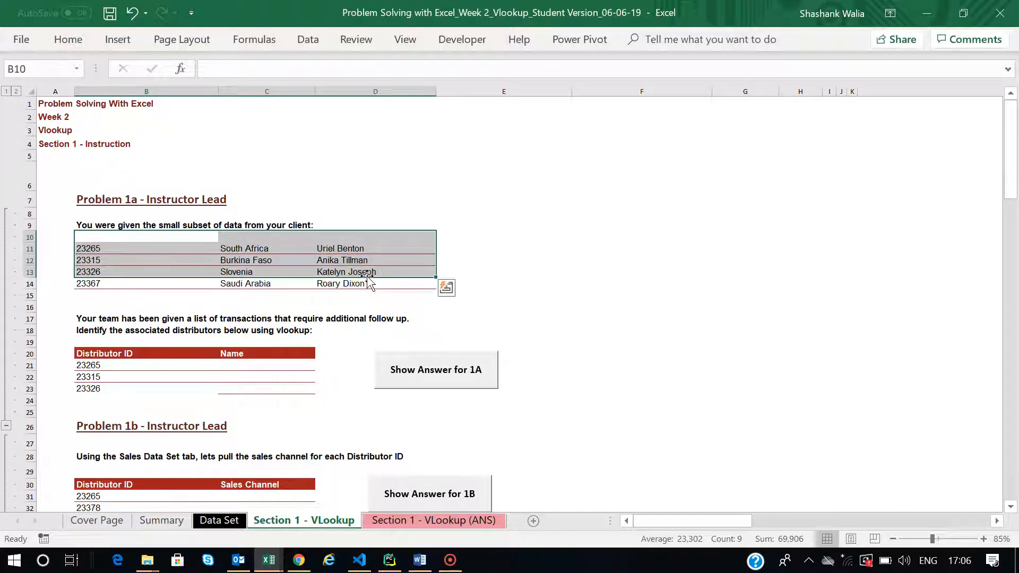
left_click(117, 247)
left_click_drag(117, 247, 372, 282)
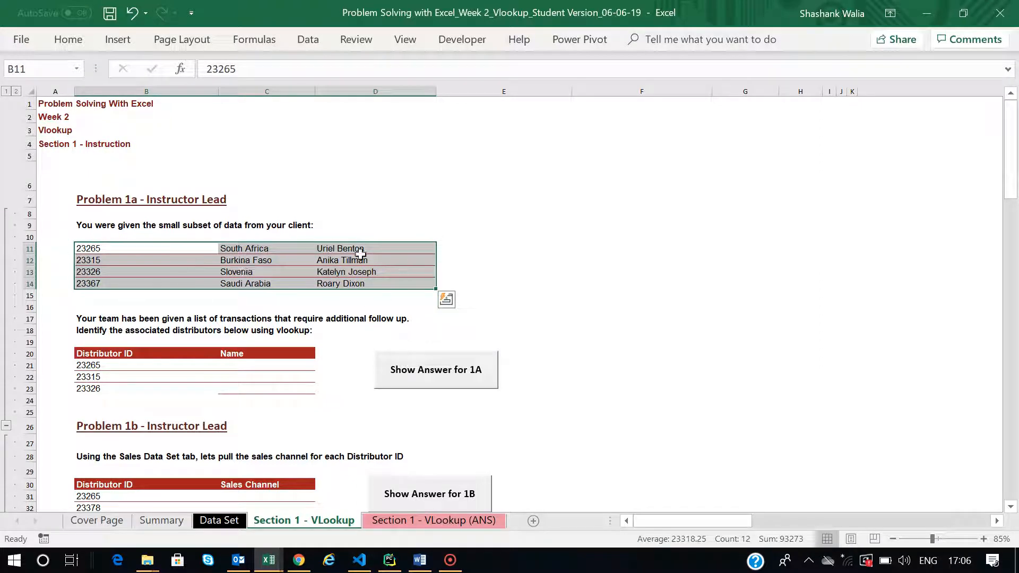
left_click_drag(90, 366, 93, 389)
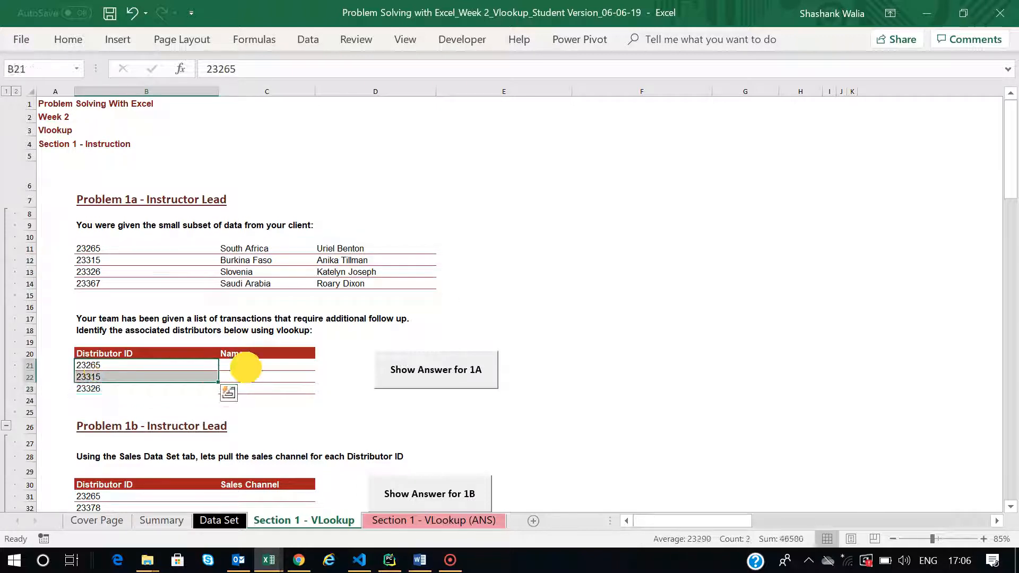
left_click(246, 367)
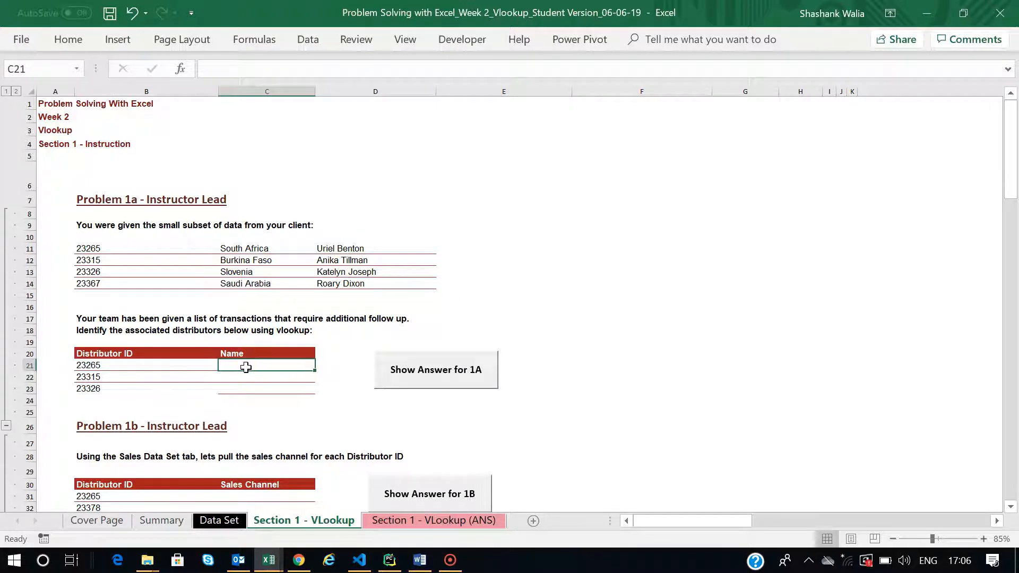
left_click(103, 366)
left_click(259, 374)
Step: Begin a VLOOKUP formula in C21 with the distributor ID in B21 as the lookup value
left_click(258, 362)
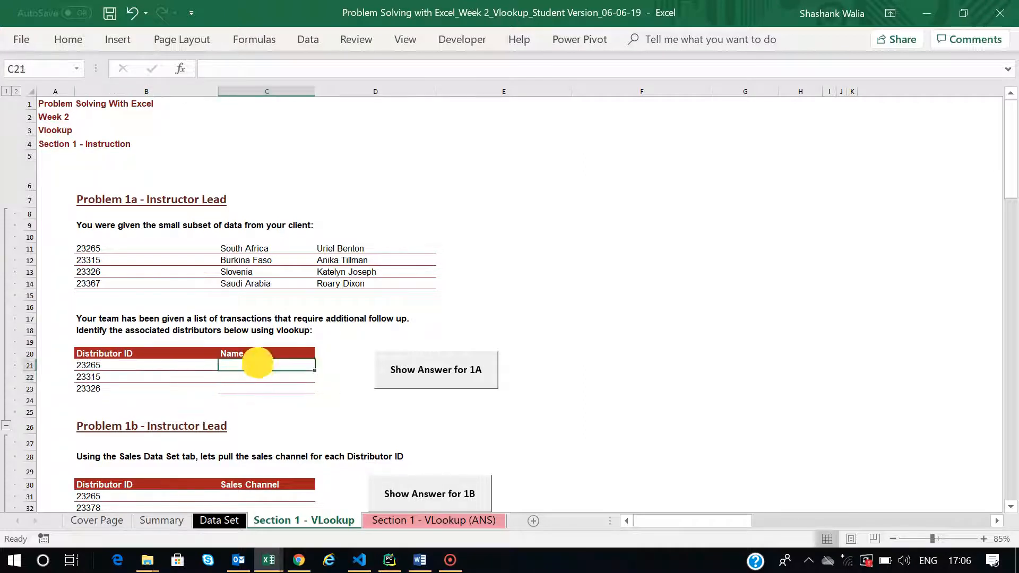
type("=v")
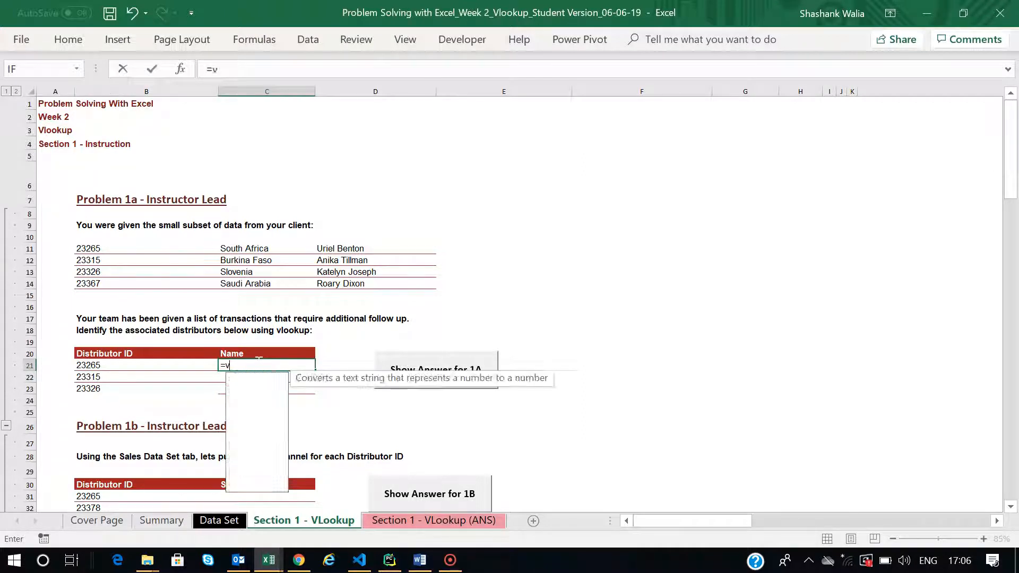
type("lookuo")
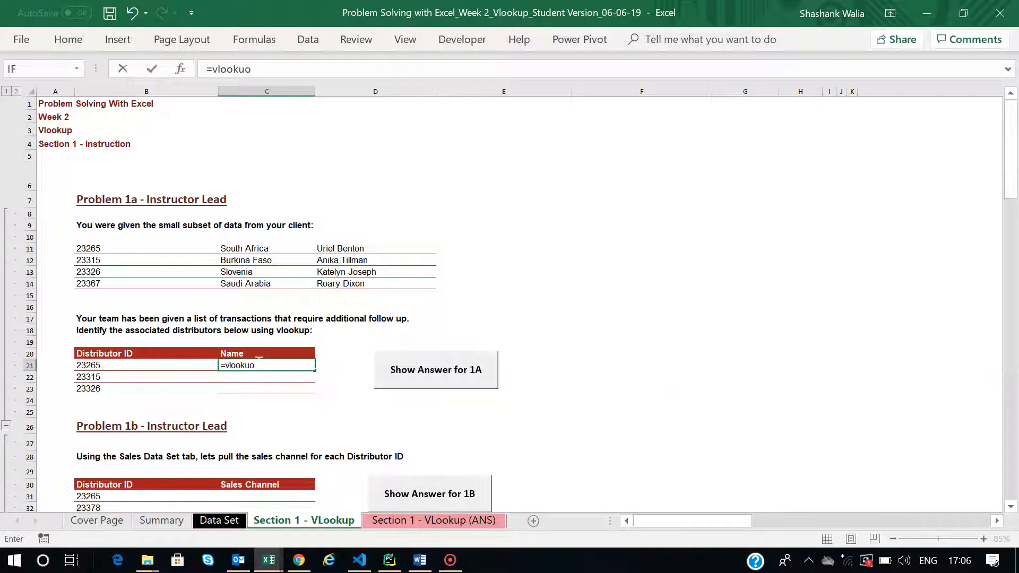
key("BackSpace")
type("p")
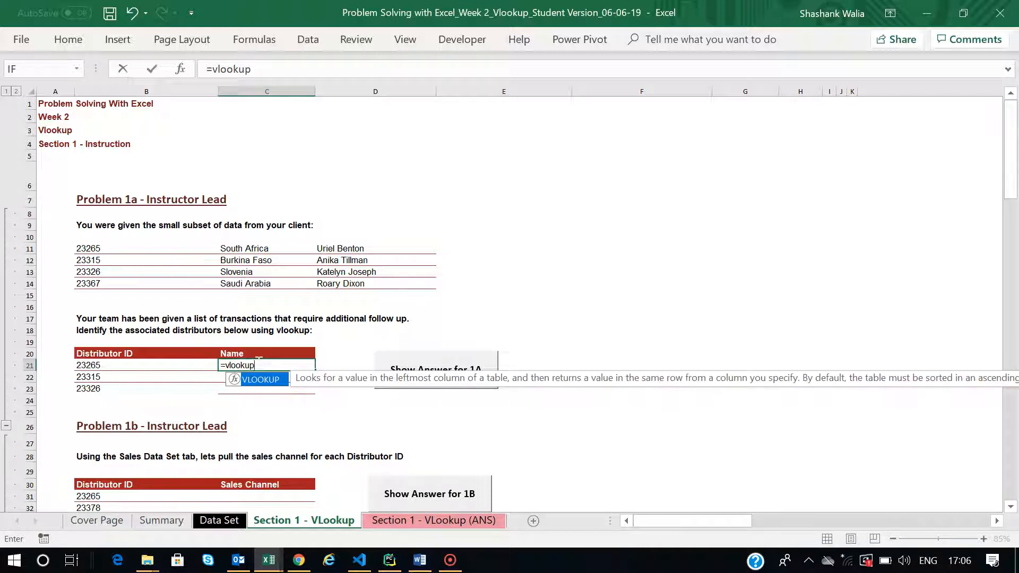
type("(")
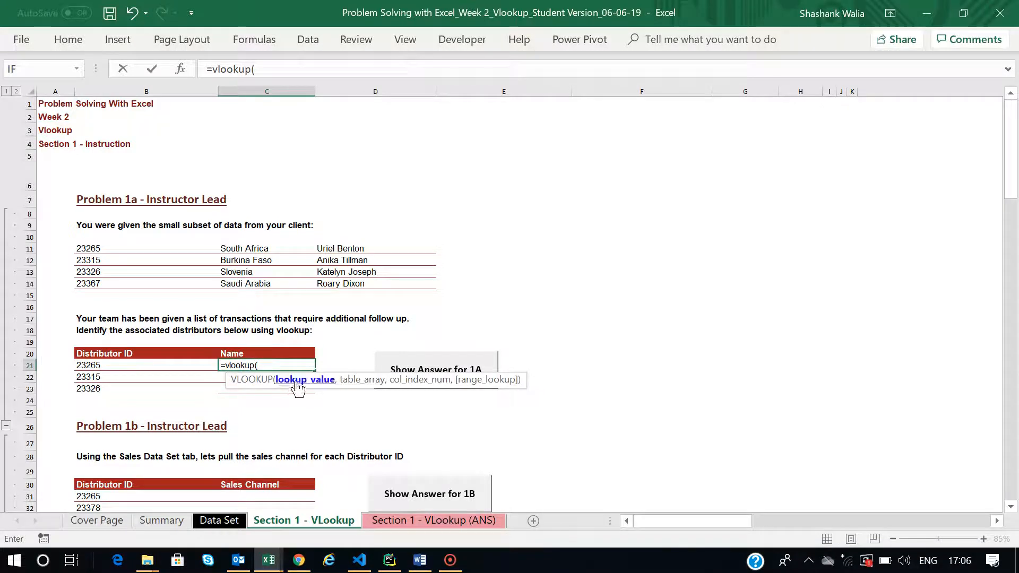
left_click(160, 367)
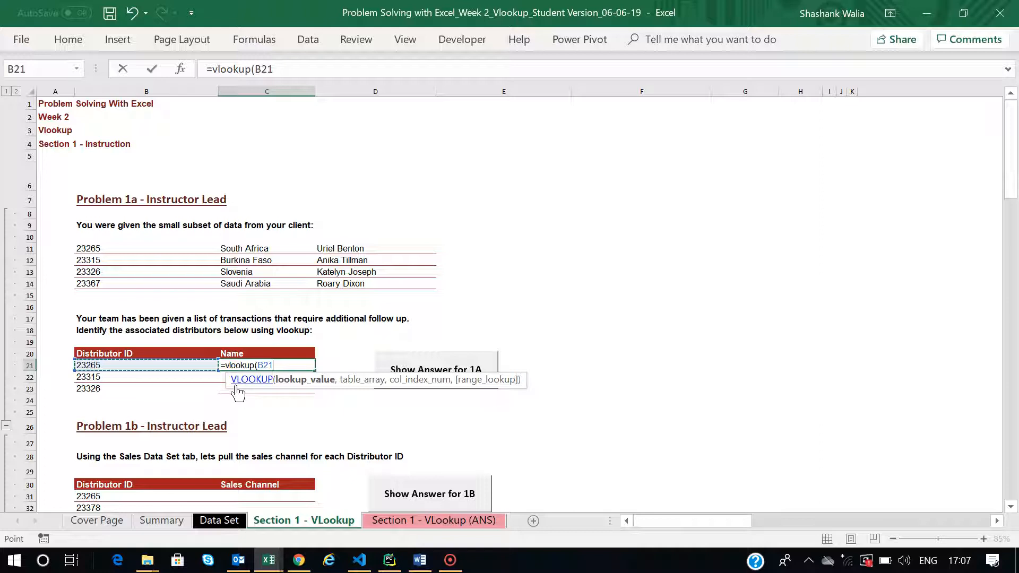
type(",")
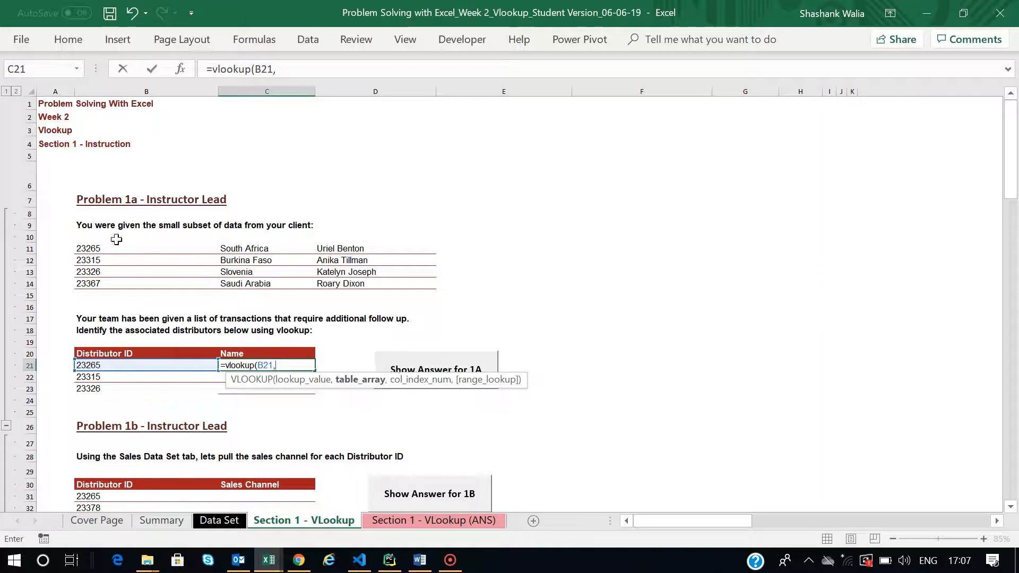
left_click_drag(94, 246, 406, 282)
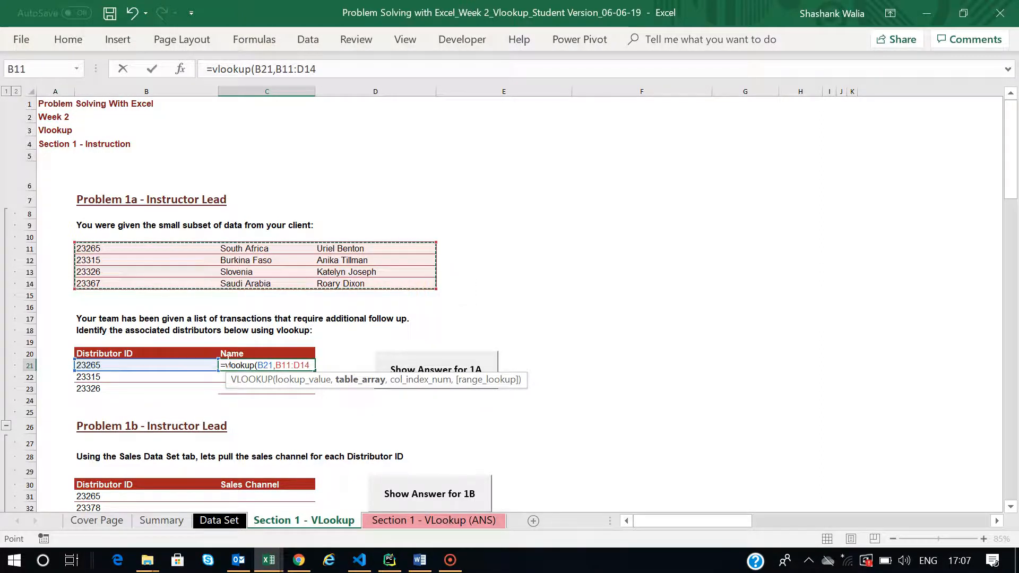
type(",")
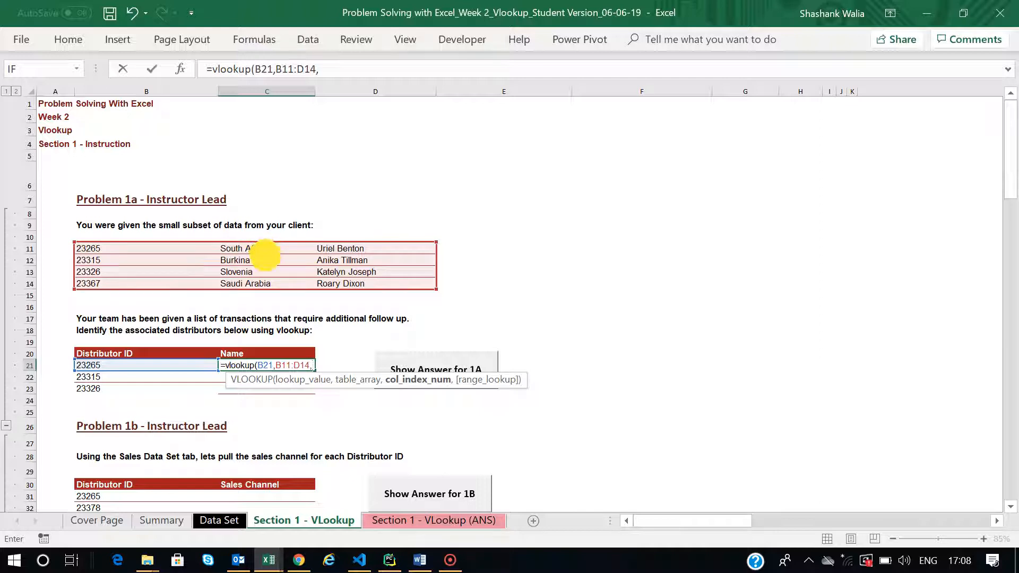
left_click_drag(265, 243, 369, 283)
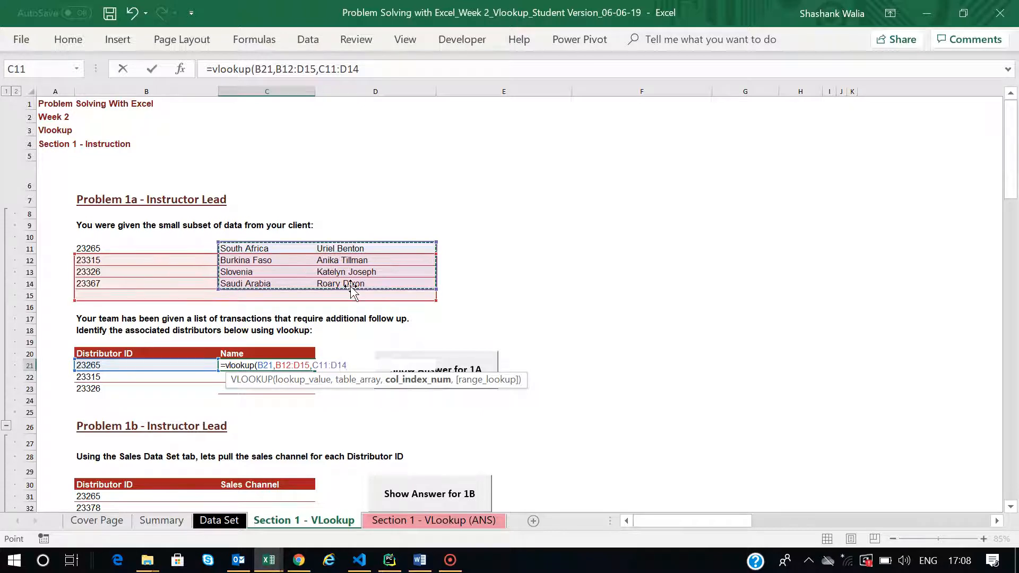
left_click(85, 250)
left_click_drag(85, 249, 363, 281)
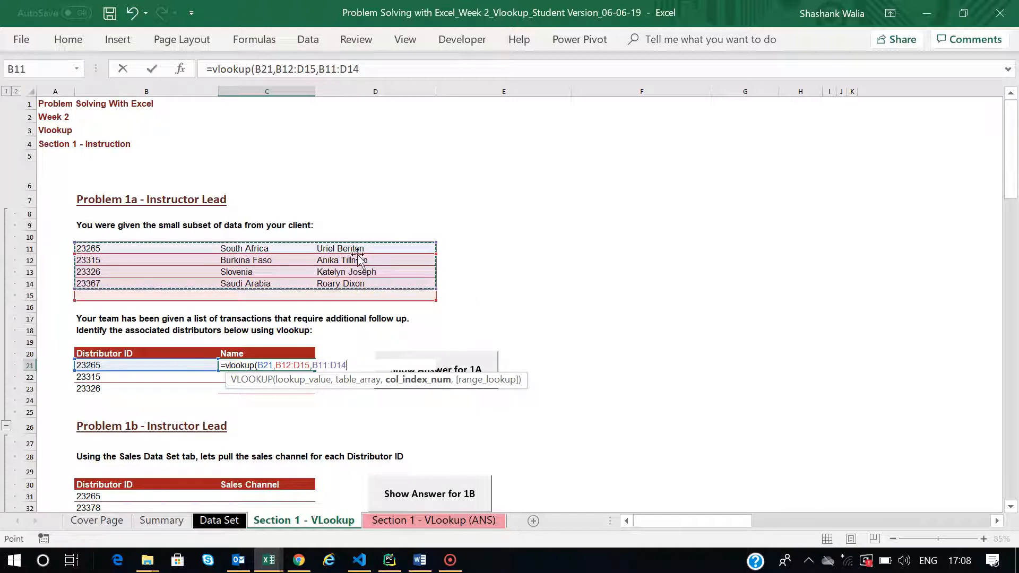
left_click(366, 69)
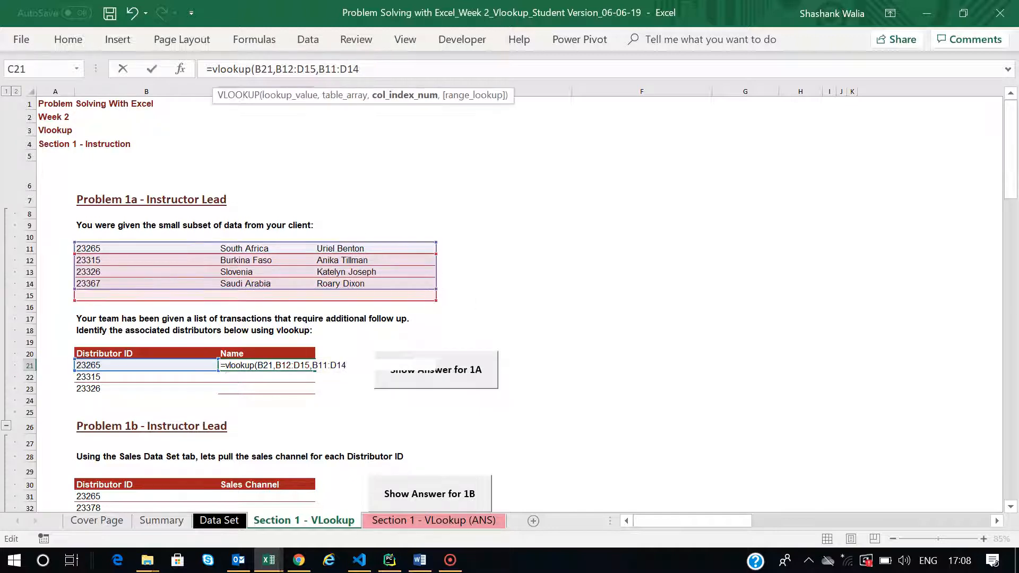
key("BackSpace")
key("BackSpace")
key("BackSpace")
key("BackSpace")
key("BackSpace")
key("BackSpace")
key("BackSpace")
key("BackSpace")
key("BackSpace")
key("BackSpace")
key("BackSpace")
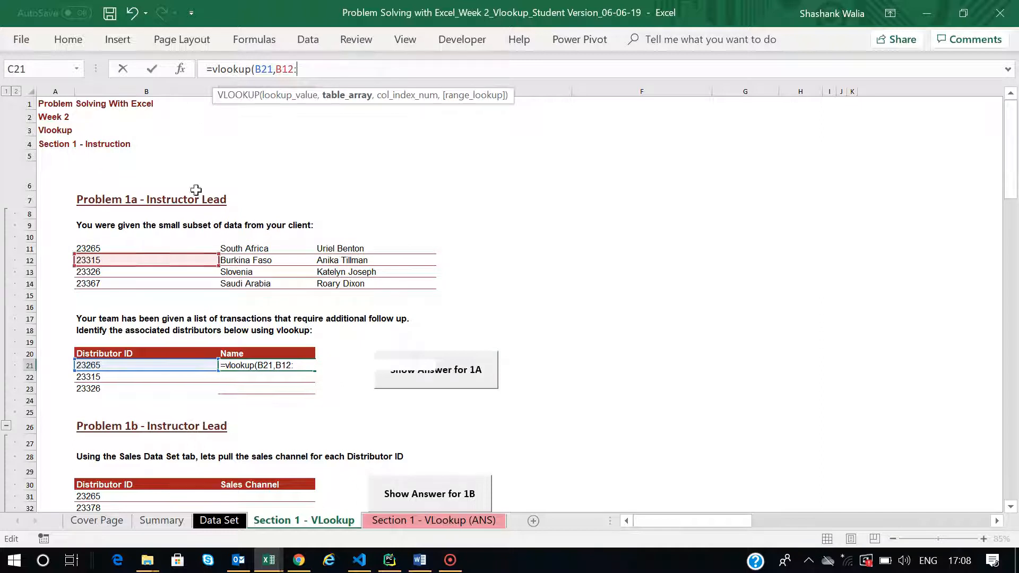
key("BackSpace")
key("BackSpace")
key("BackSpace")
key("BackSpace")
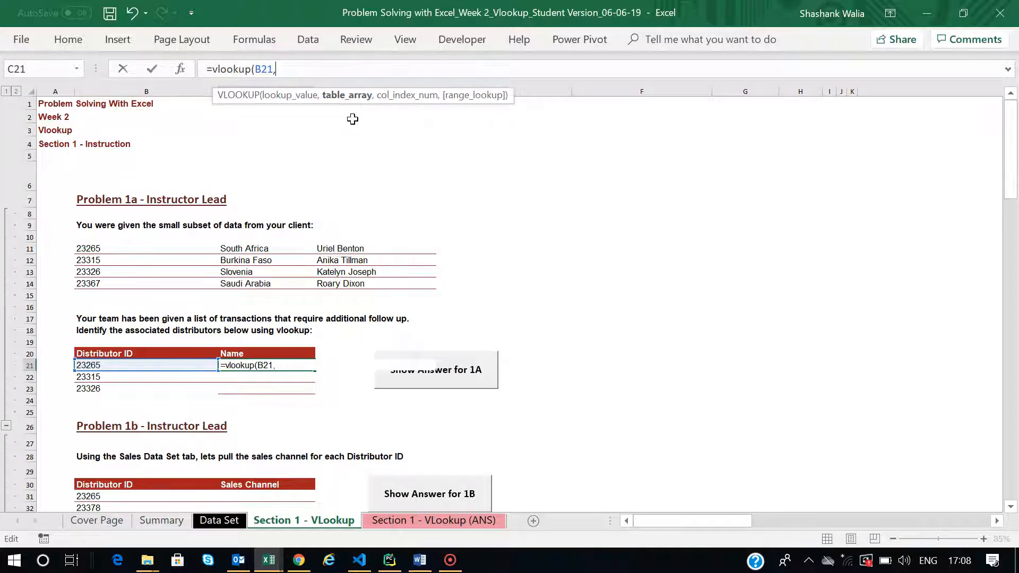
Step: Complete the C21 formula with table array B11:D14, column index 3 and exact match 0
left_click_drag(107, 250, 360, 283)
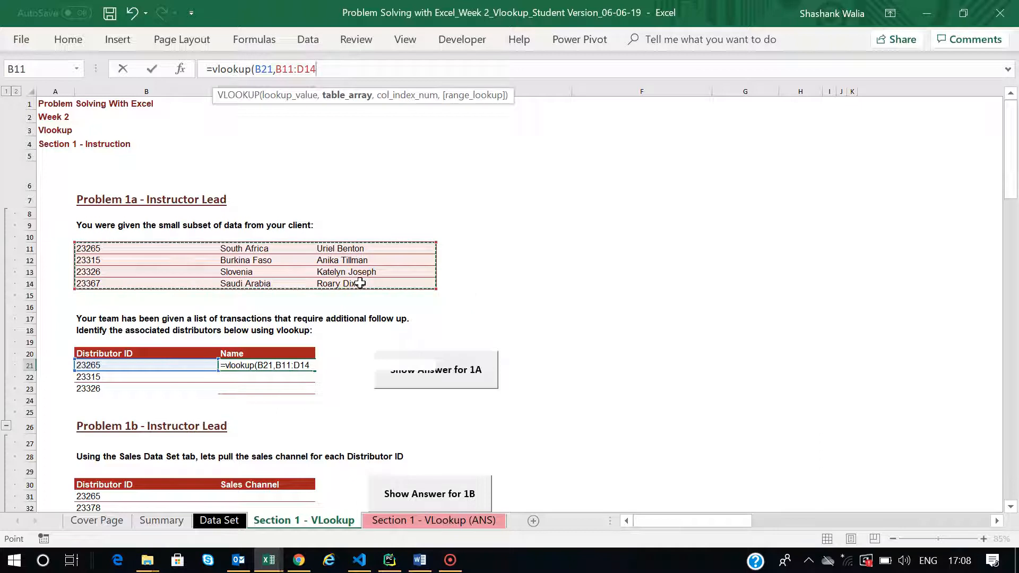
type(",")
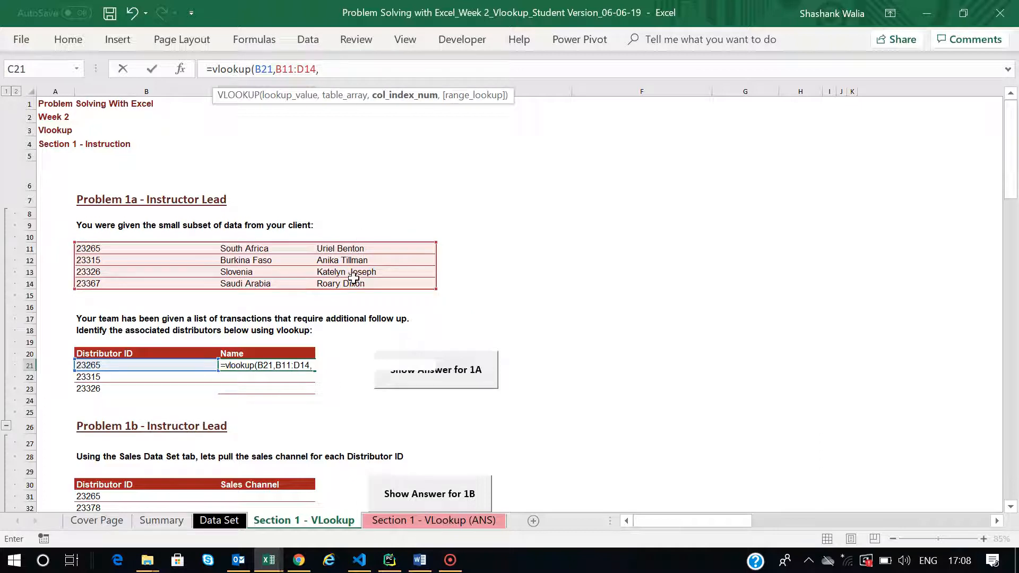
type("3,")
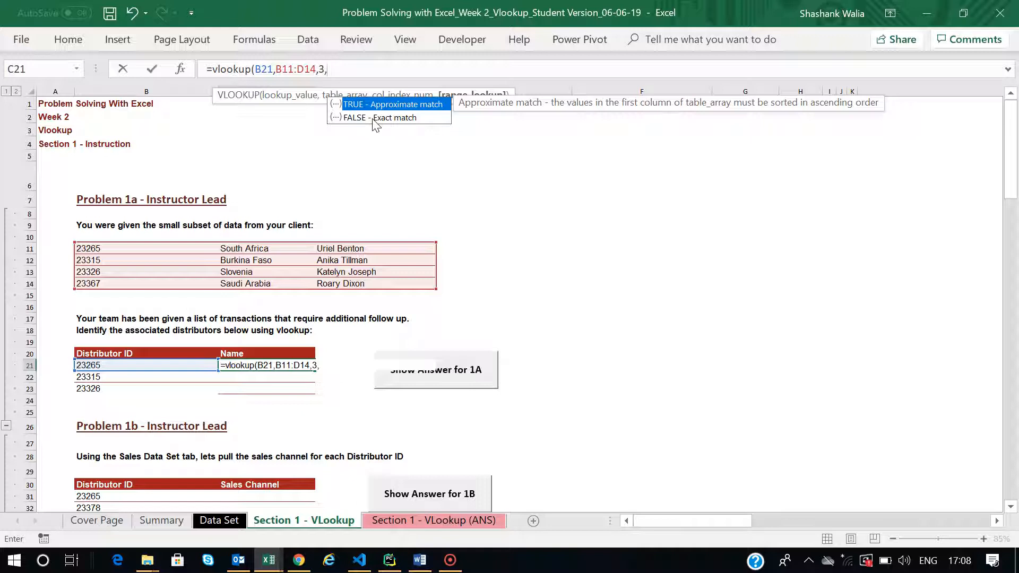
type("0)")
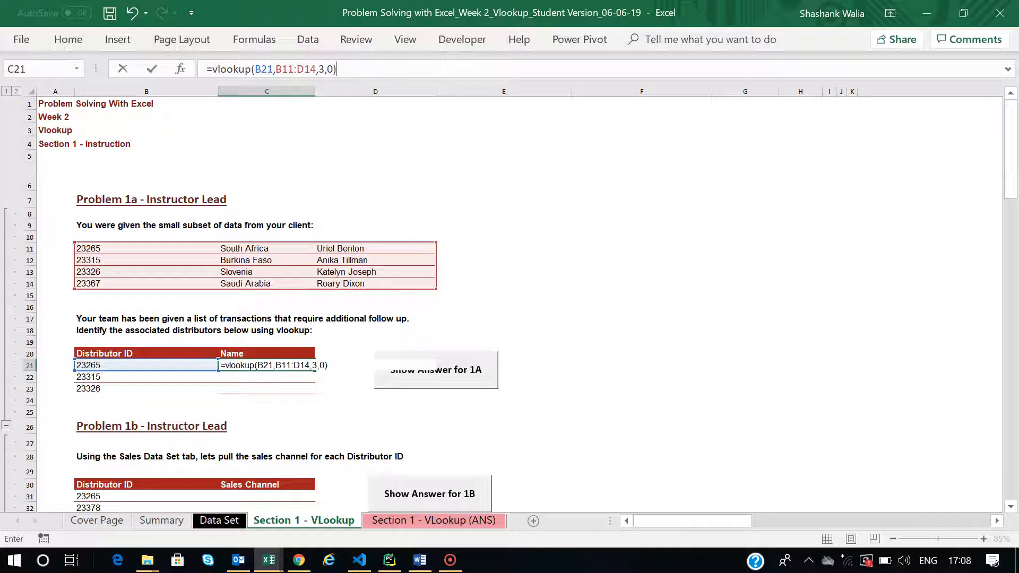
key("Return")
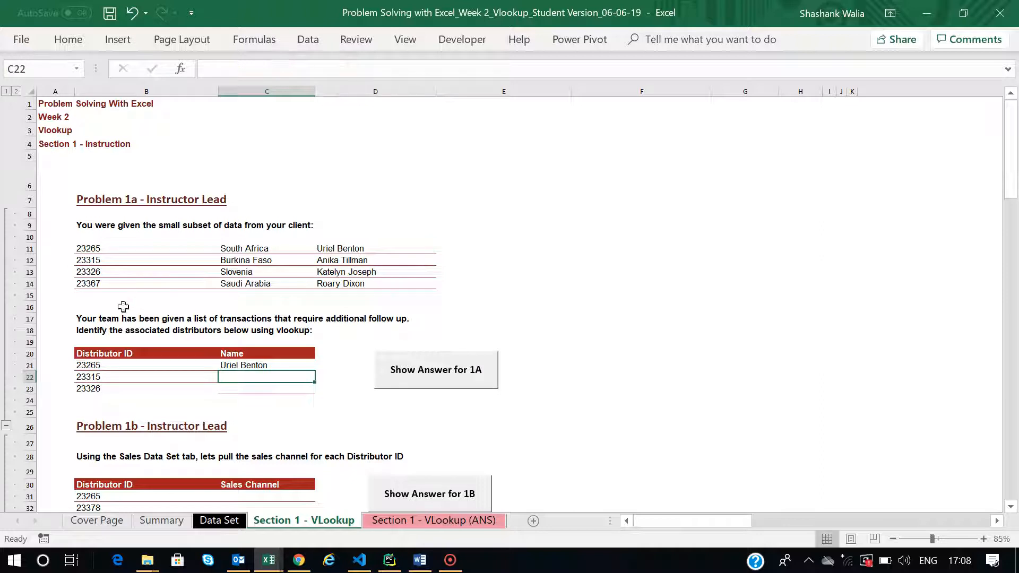
Step: Fill the VLOOKUP formula from C21 down through C23 and inspect the copied formula in C22
left_click(237, 365)
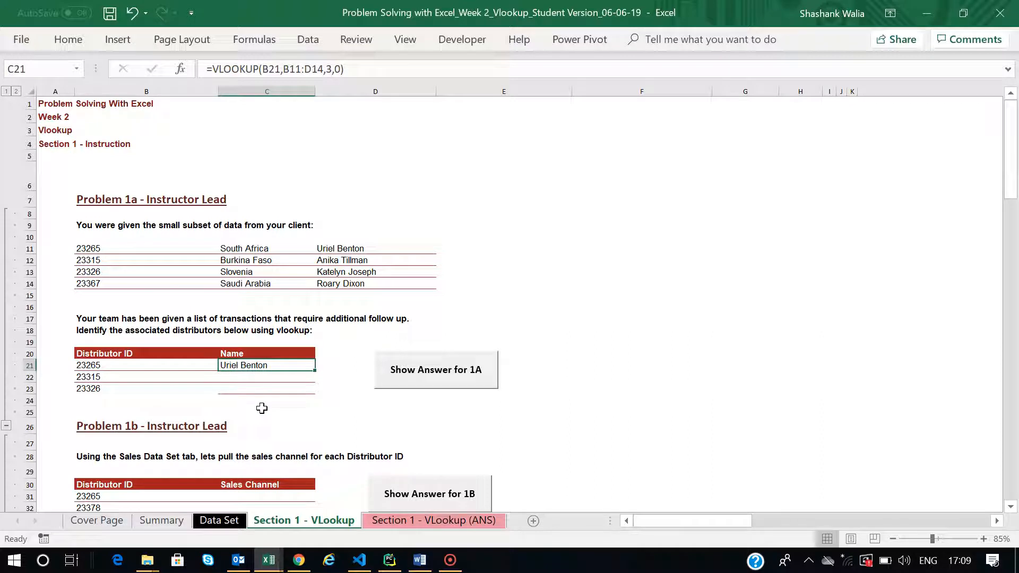
left_click(272, 194)
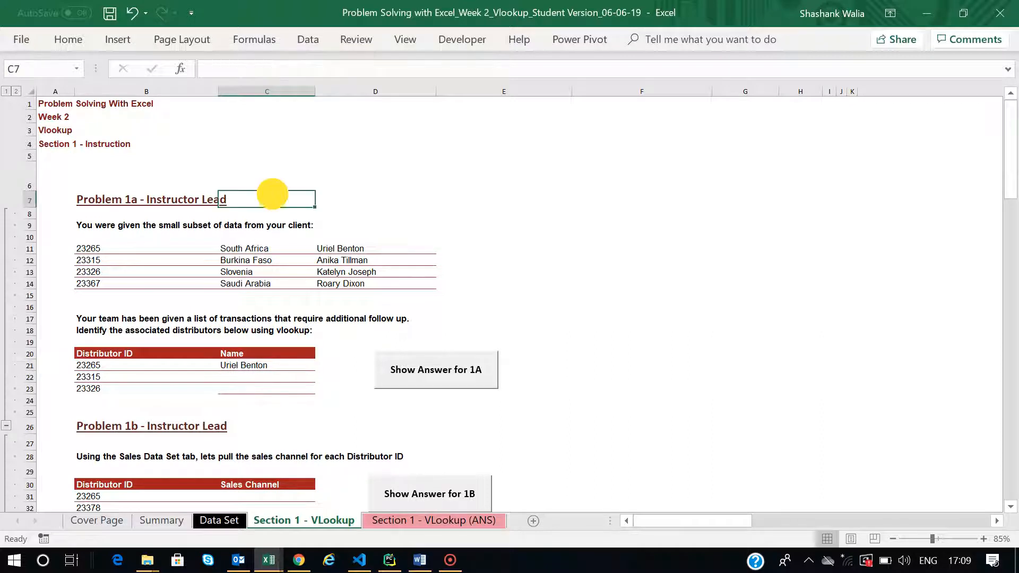
left_click(264, 365)
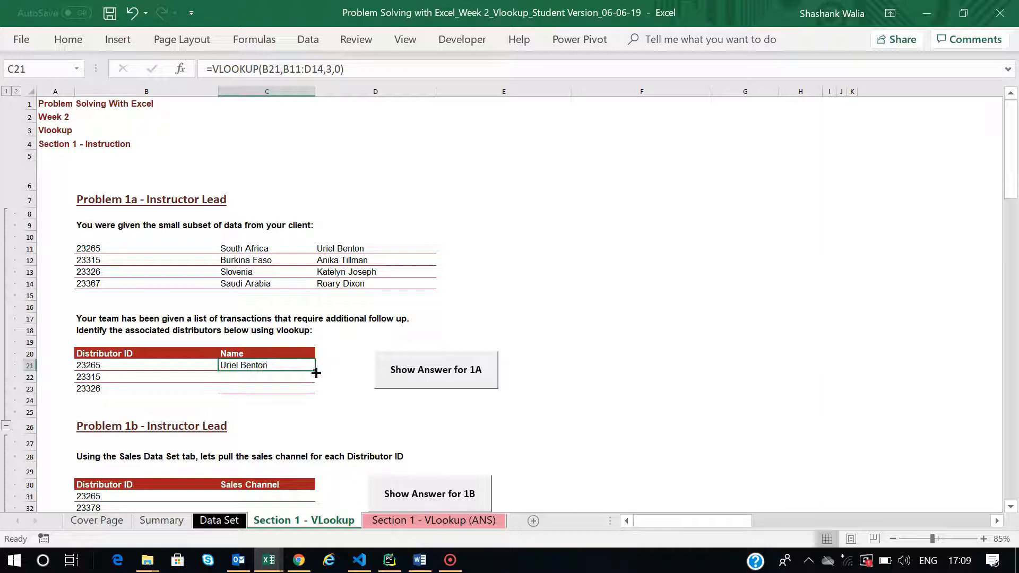
left_click_drag(315, 370, 308, 390)
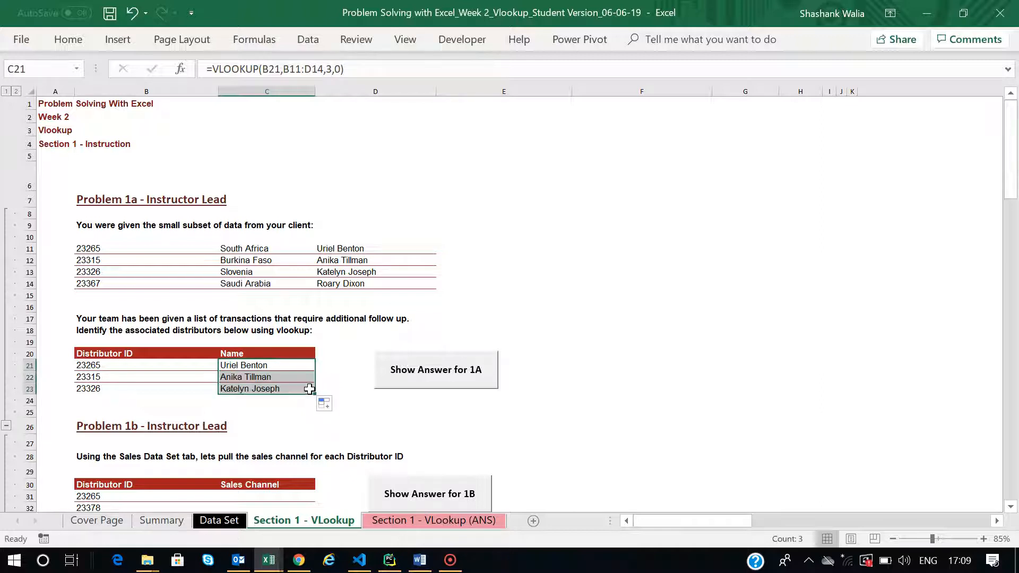
left_click(256, 378)
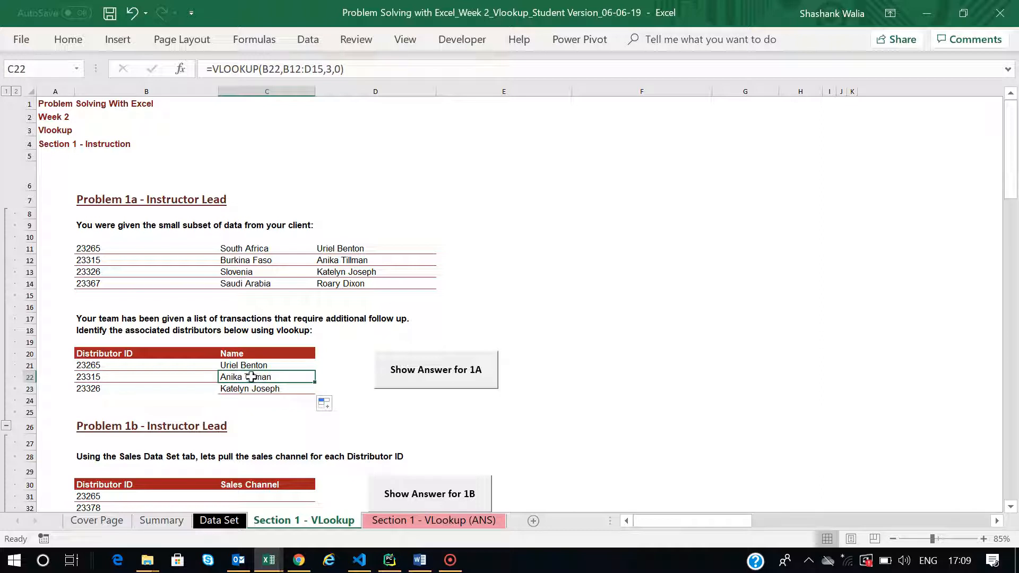
Step: Replace the distributor ID in B21 with the ID from the client table's last row, B14
left_click(102, 389)
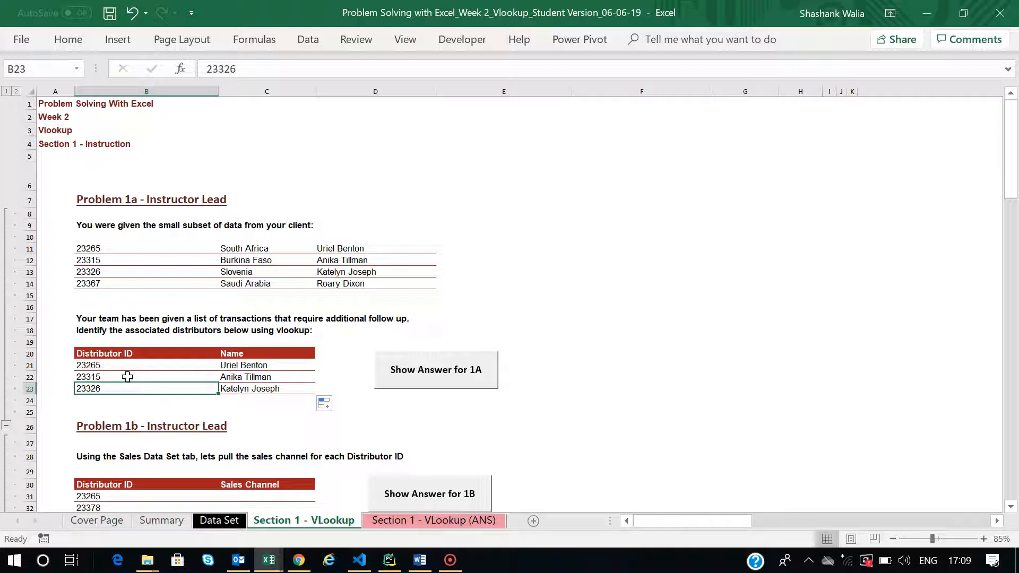
left_click(104, 365)
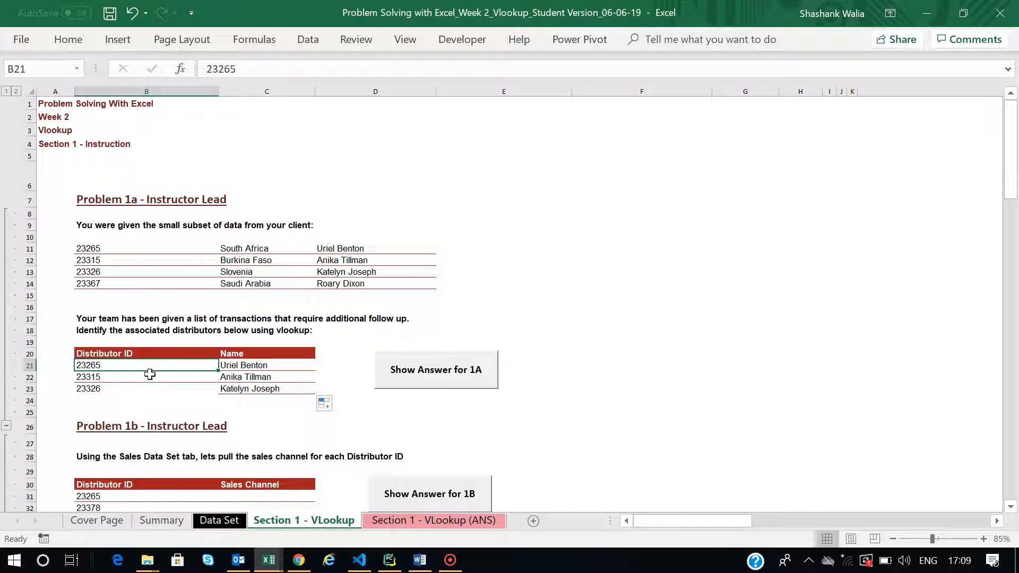
type("23367")
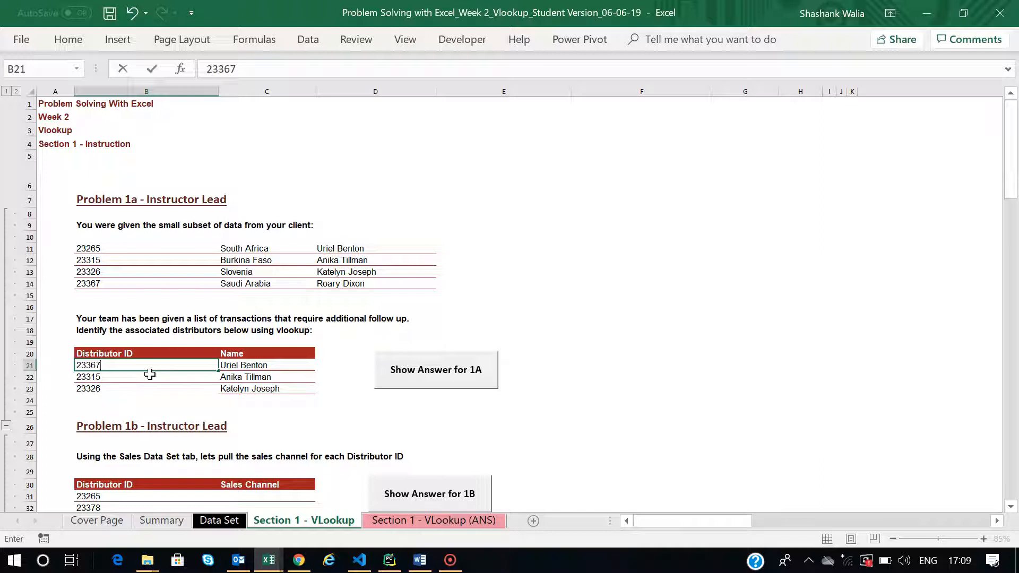
key("Return")
Step: Replace the distributor ID in B23 with the ID from the client table's first row, B11
left_click(90, 390)
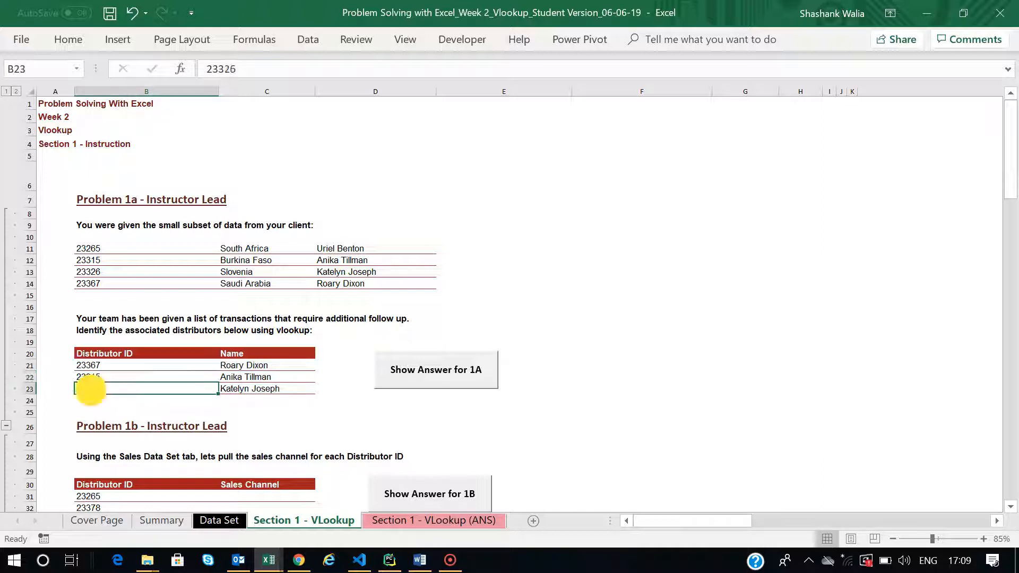
type("2")
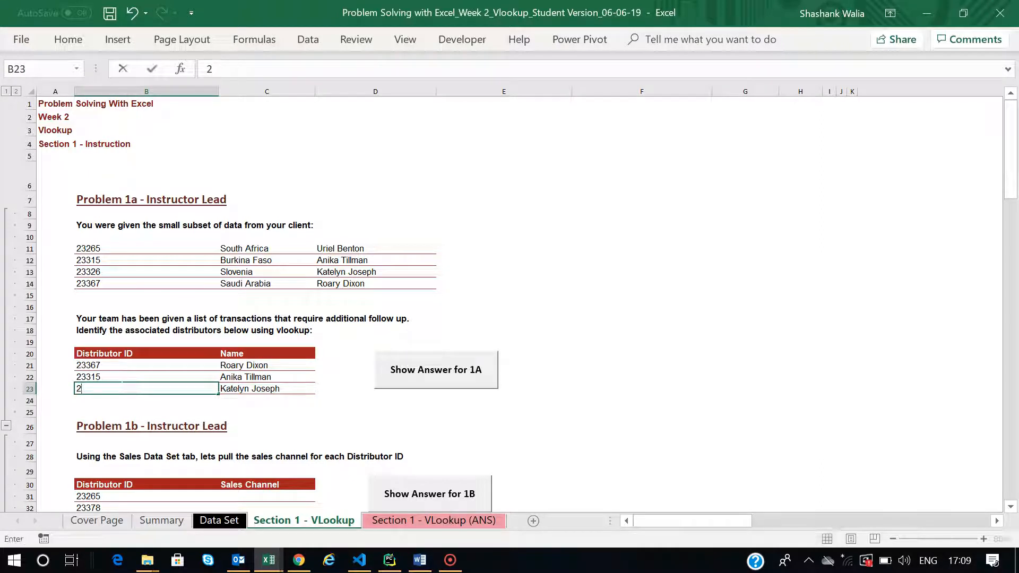
type("3265")
key("Return")
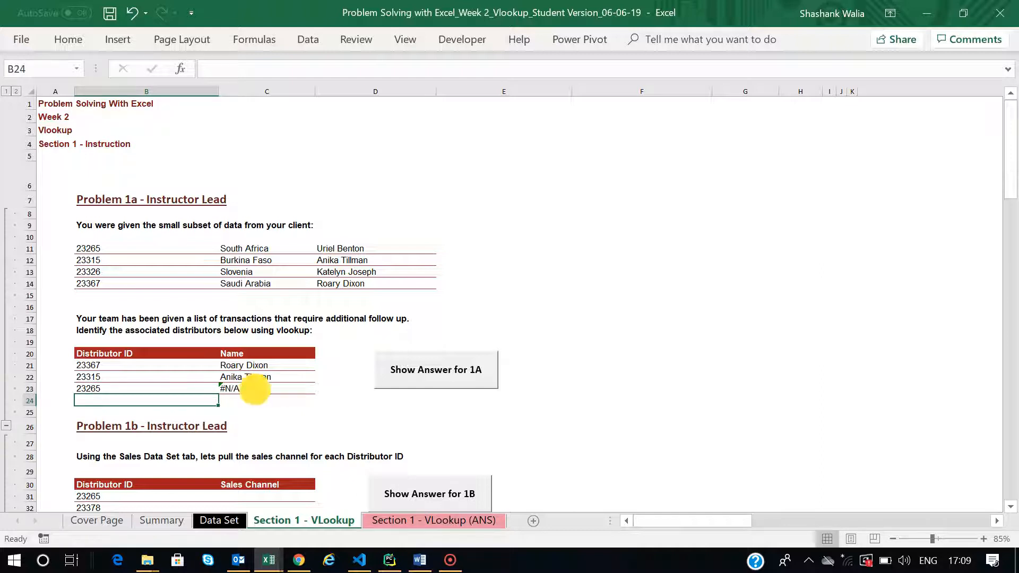
Step: Inspect the copied VLOOKUP formula in C23 and the distributor ID it looks up in B23
left_click(255, 389)
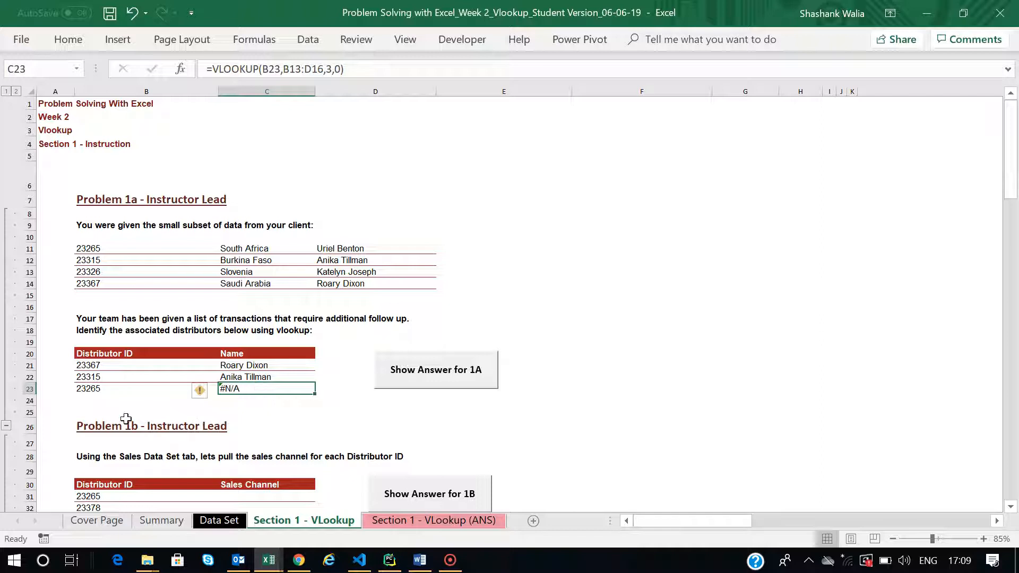
left_click(94, 392)
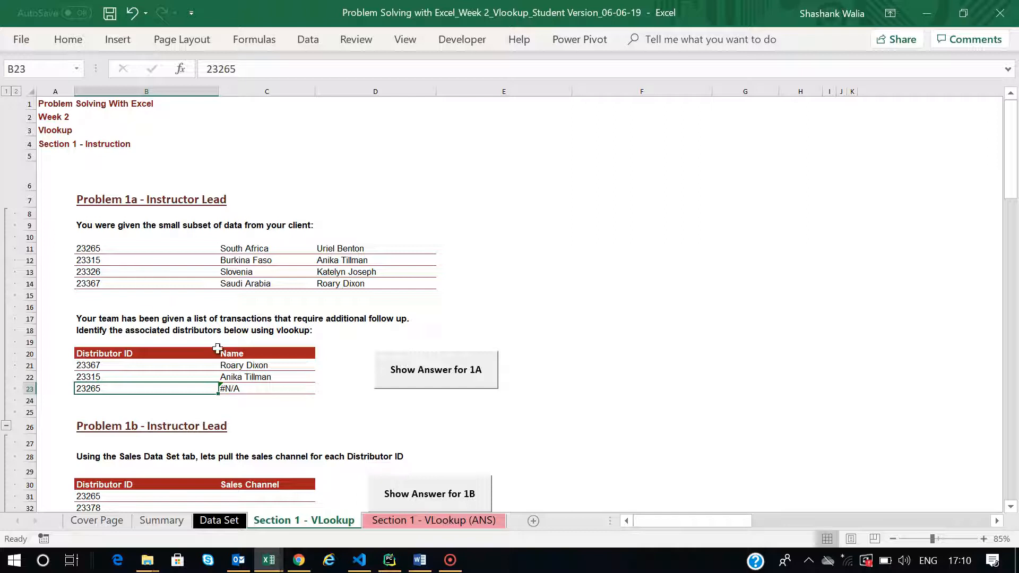
left_click(238, 387)
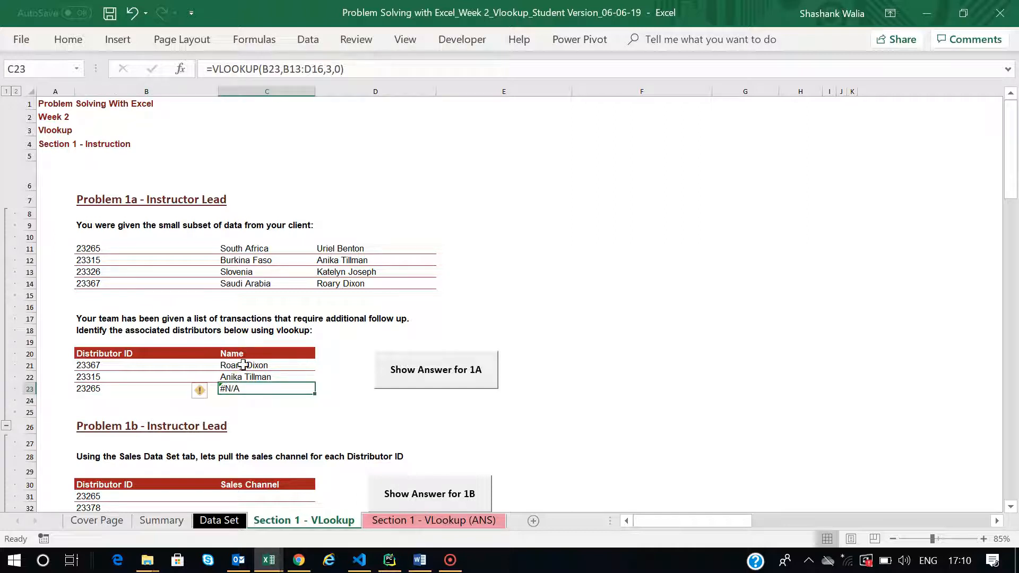
Step: Make the table array in the C21 VLOOKUP formula absolute, as $B$11:$D$14
left_click(242, 364)
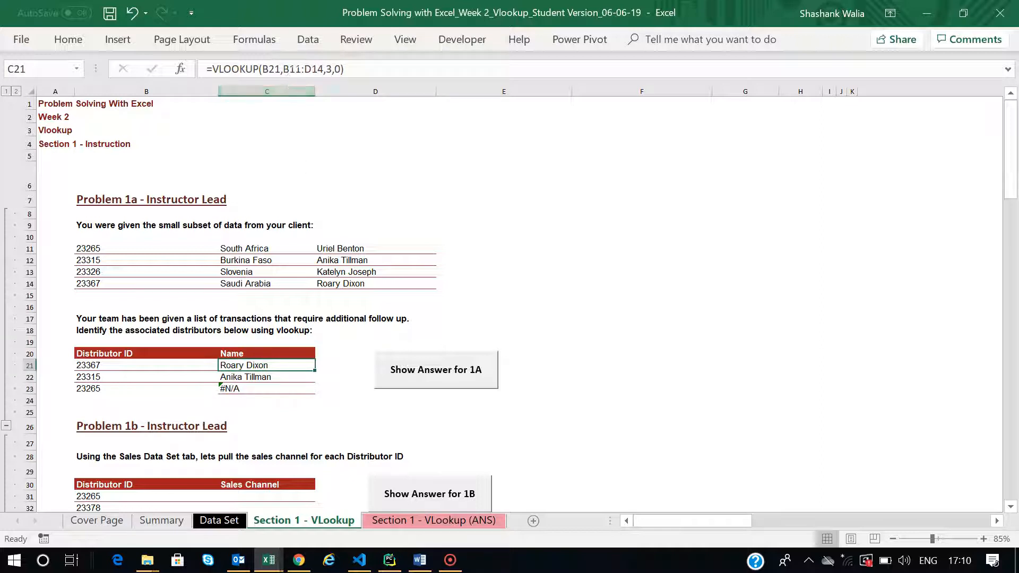
left_click(295, 64)
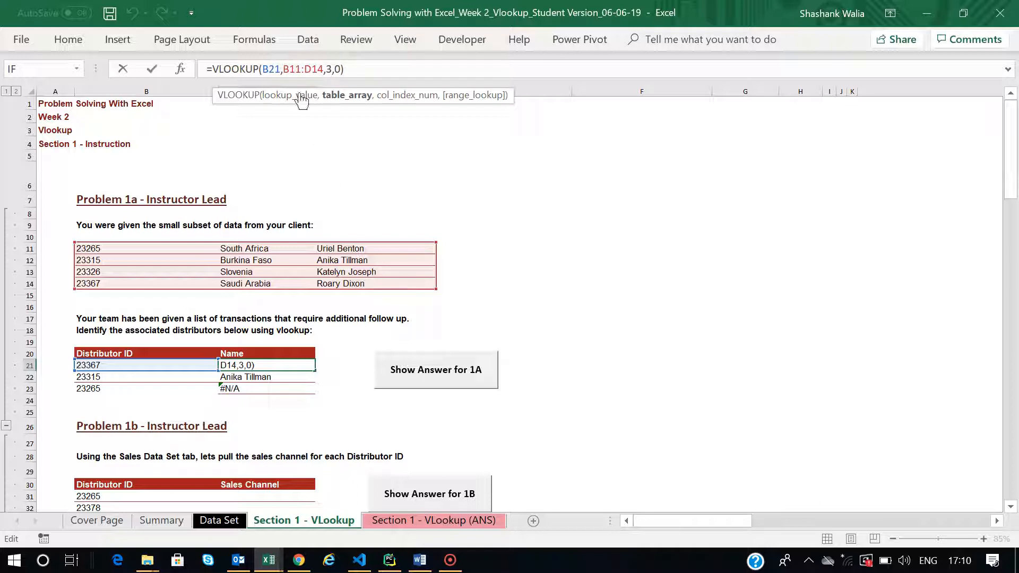
key("F4")
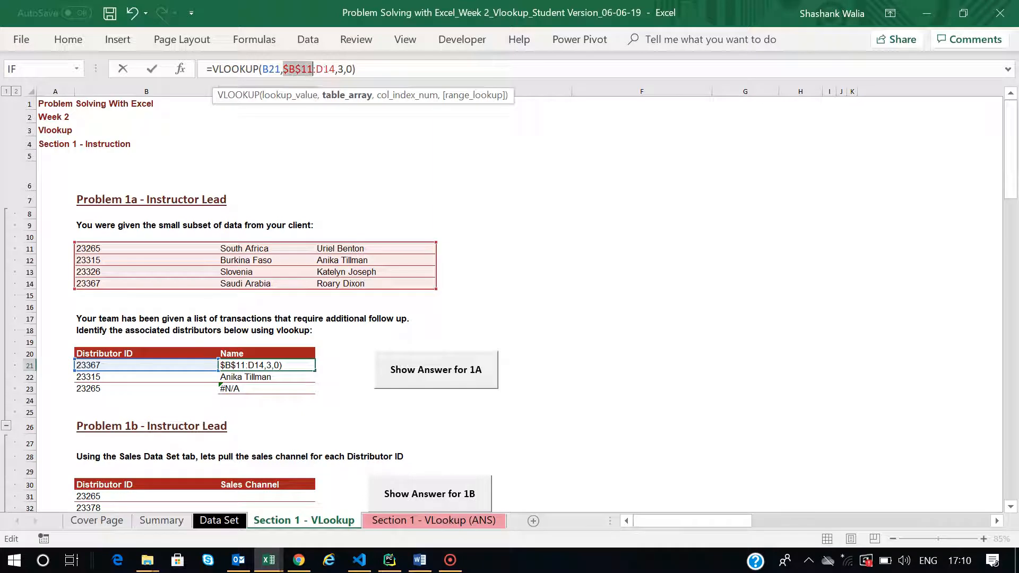
left_click(325, 69)
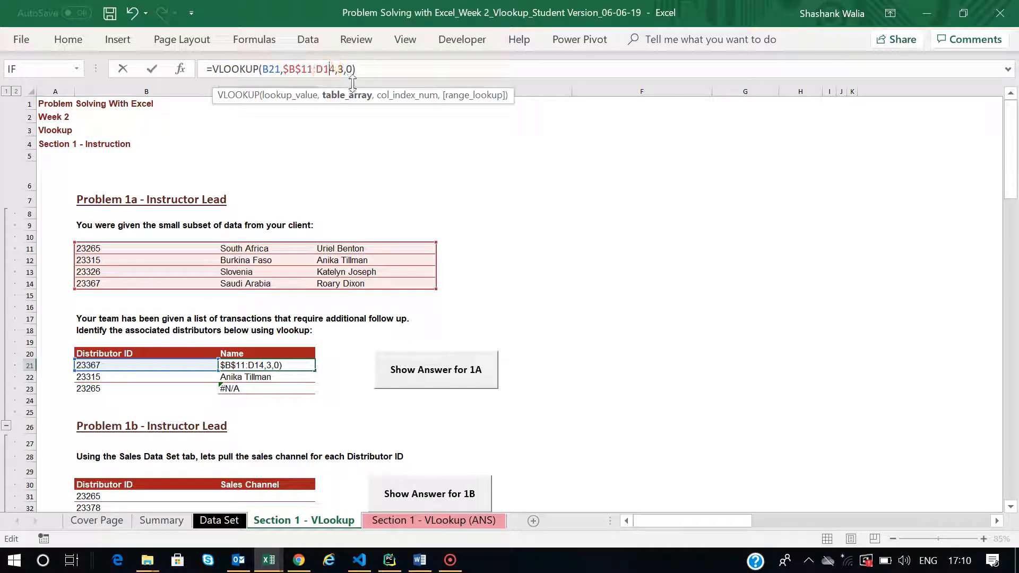
key("F4")
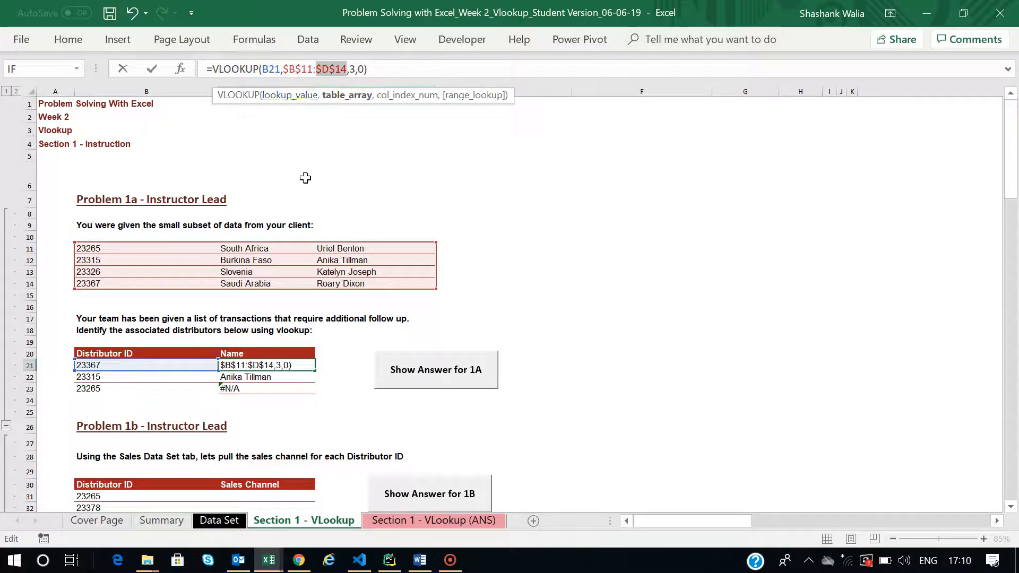
key("Return")
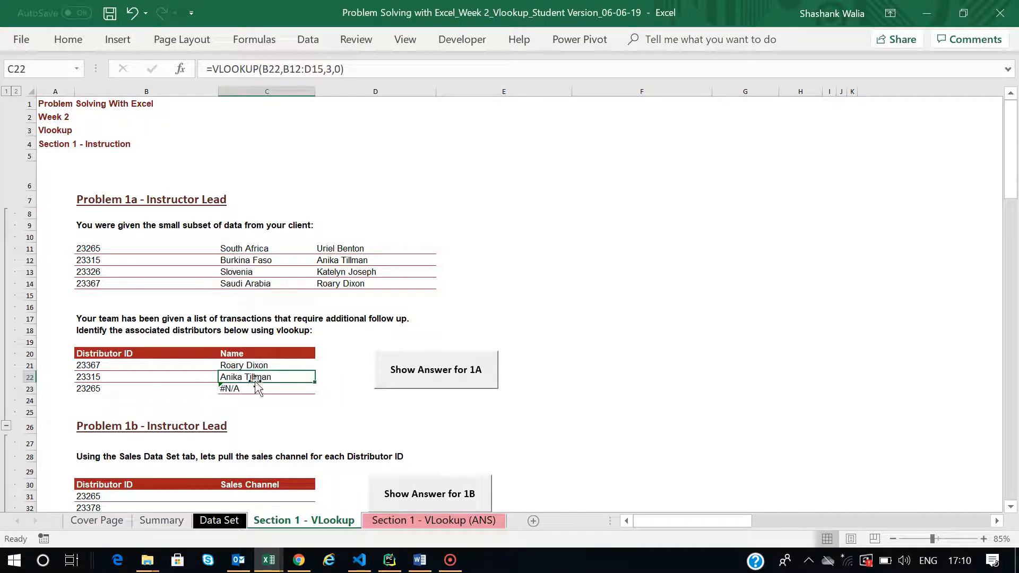
Step: Fill the VLOOKUP formula with absolute references from C21 down through C23 and review the formulas in the Name column
left_click(249, 365)
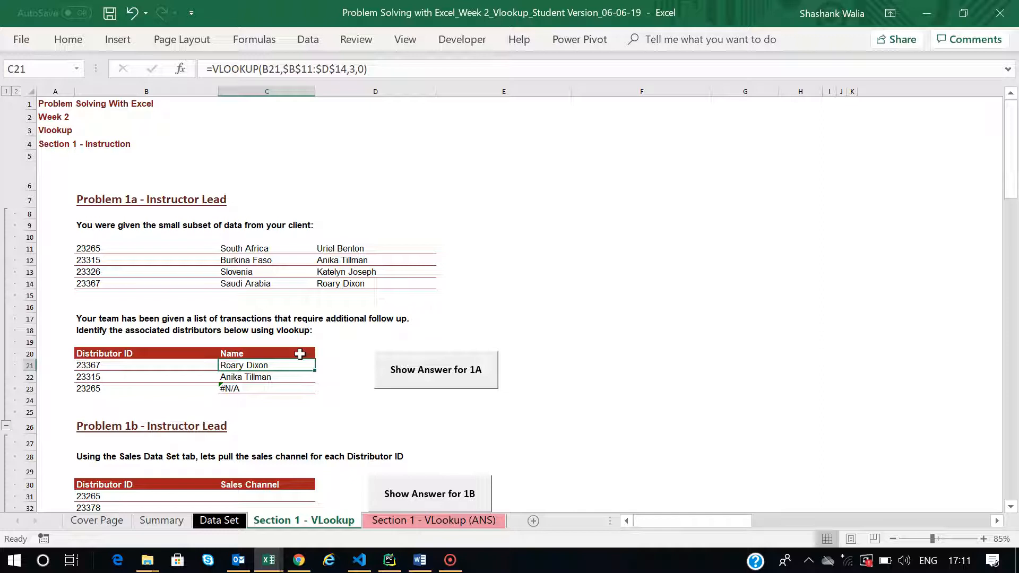
left_click_drag(314, 370, 309, 391)
left_click(283, 388)
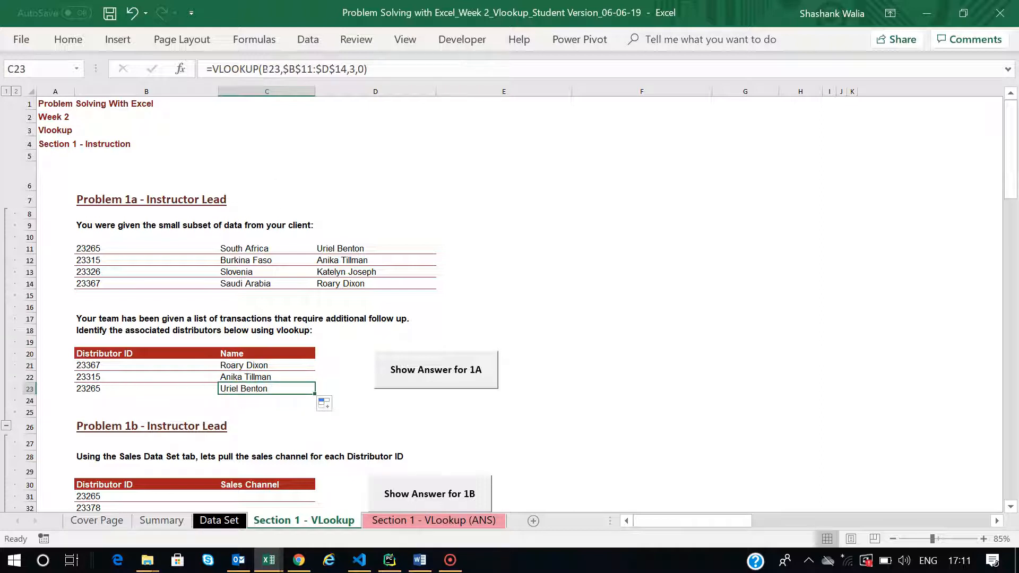
left_click(265, 377)
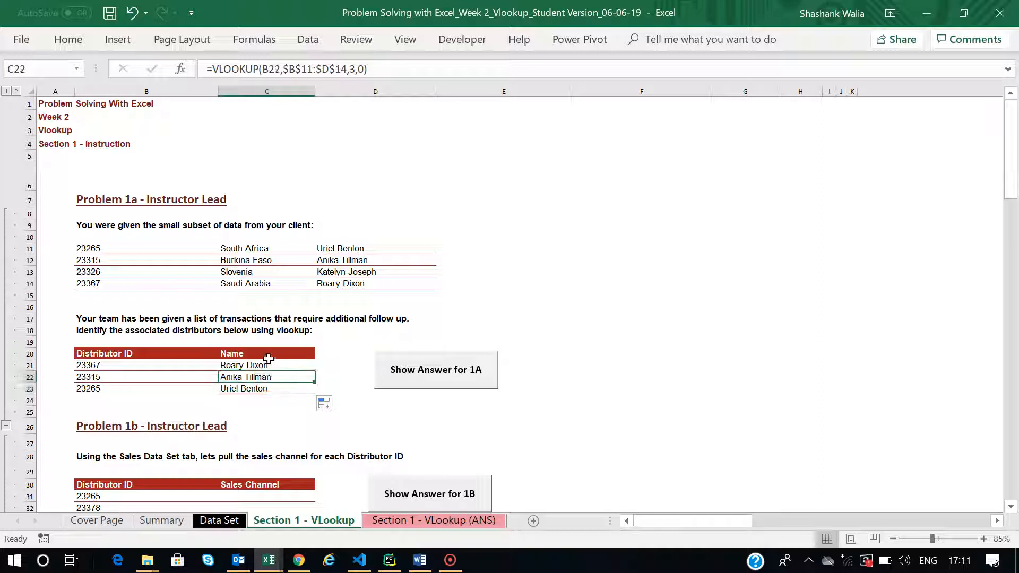
left_click(269, 364)
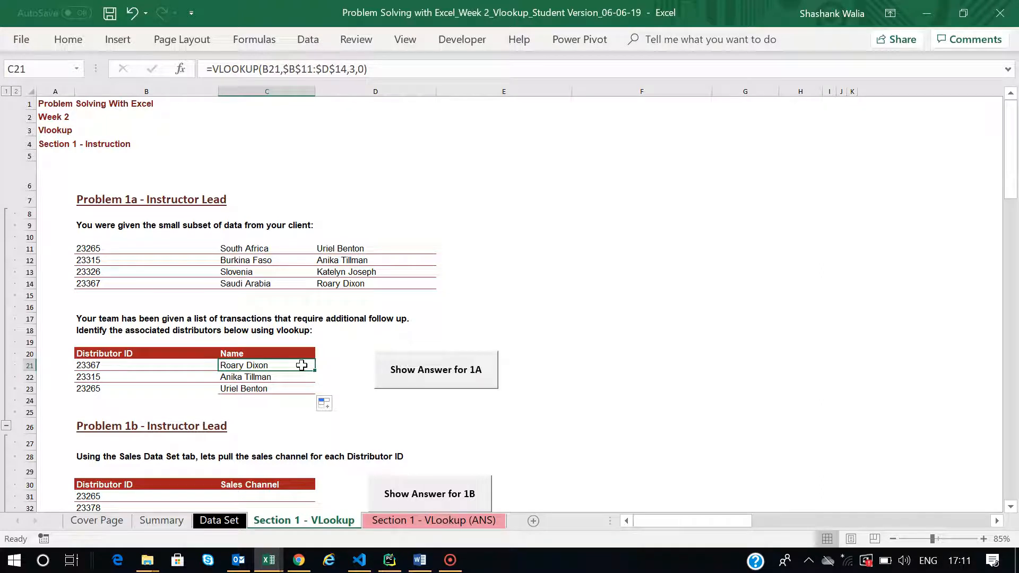
left_click(270, 377)
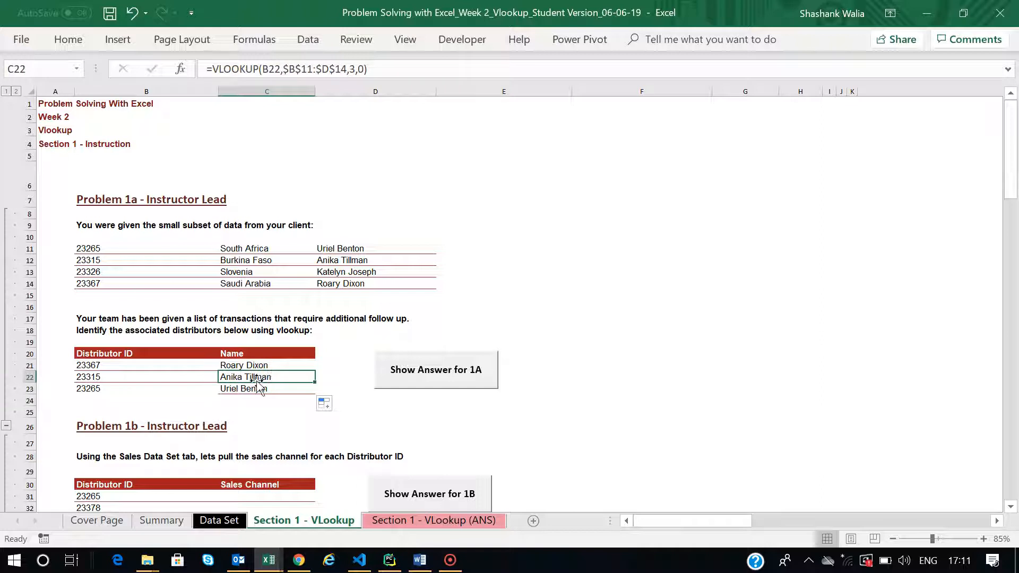
left_click(182, 377)
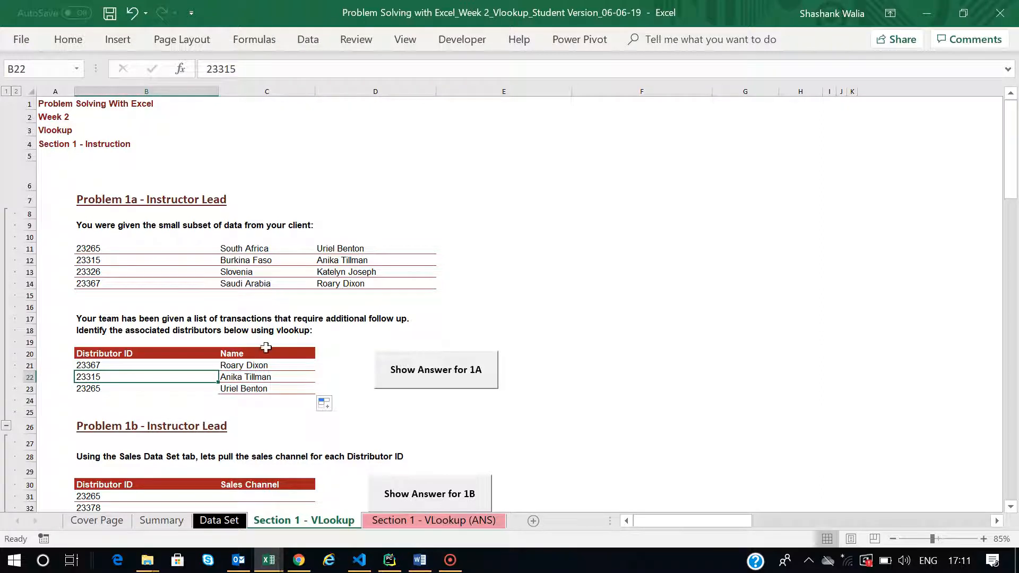
left_click(256, 377)
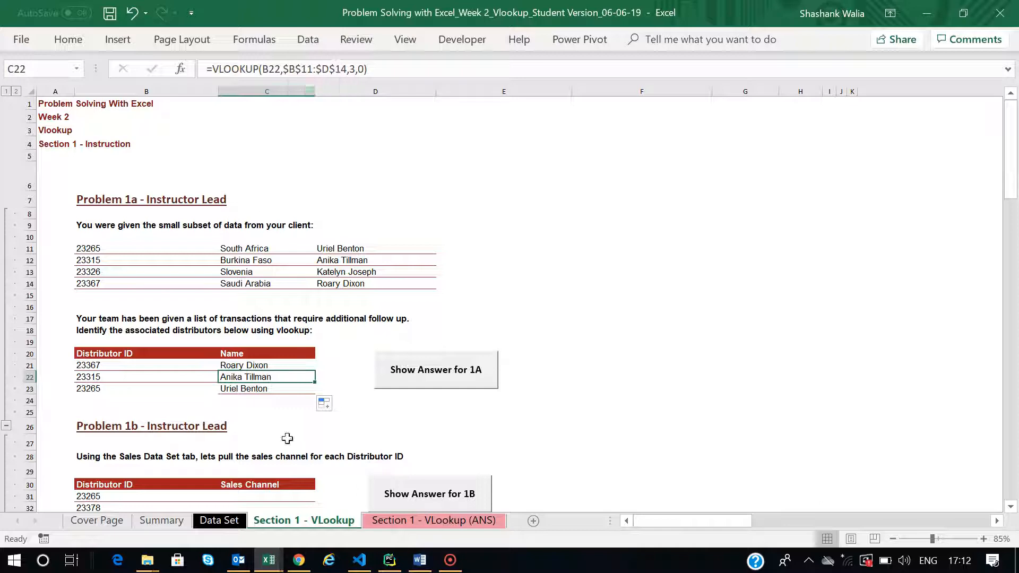
Step: Examine the Problem 1b instructions and its table of distributor IDs with empty Sales Channel cells
scroll(287, 437, "down", 2)
scroll(288, 437, "down", 3)
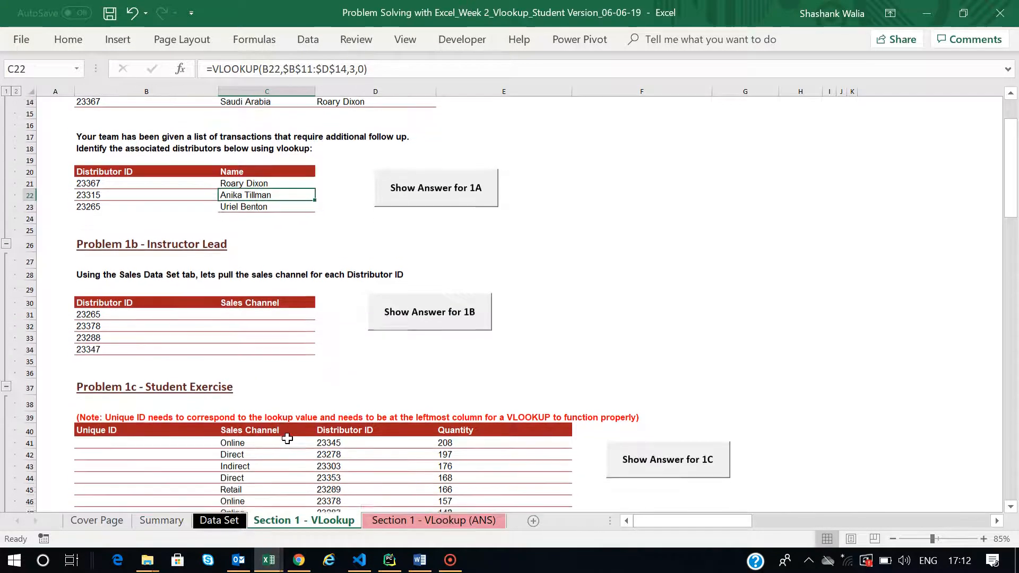
left_click(250, 316)
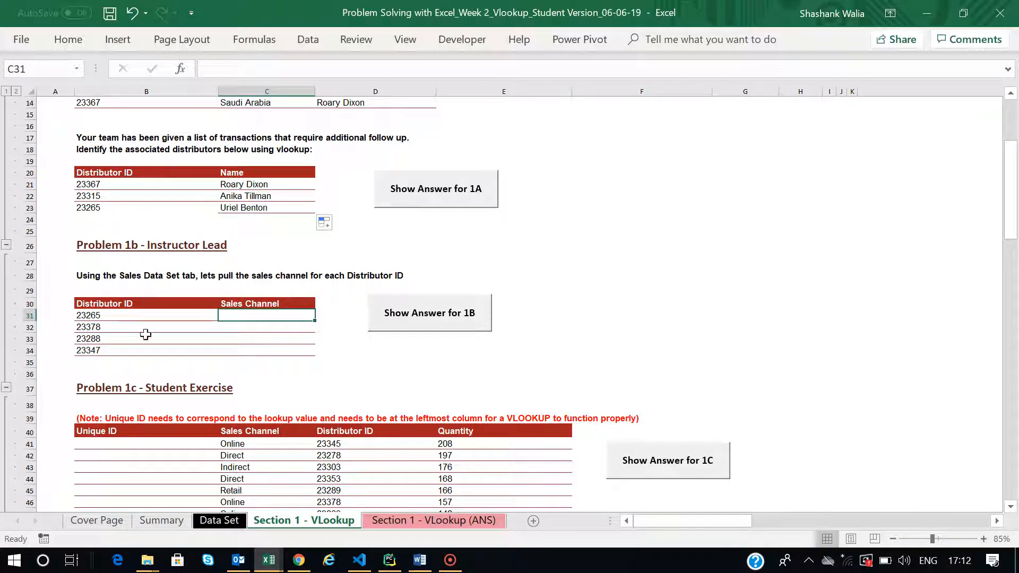
left_click(254, 345)
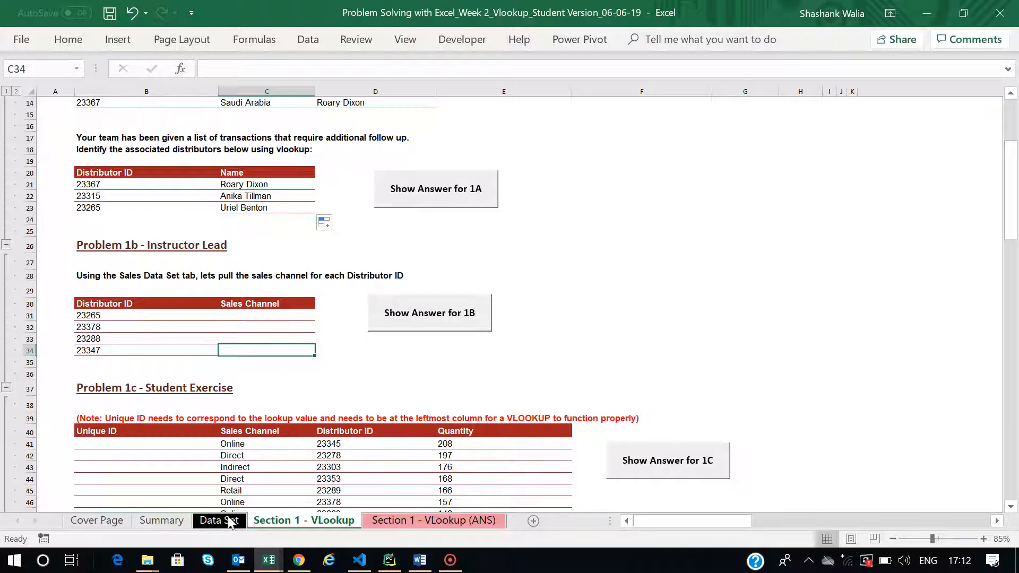
left_click(161, 290)
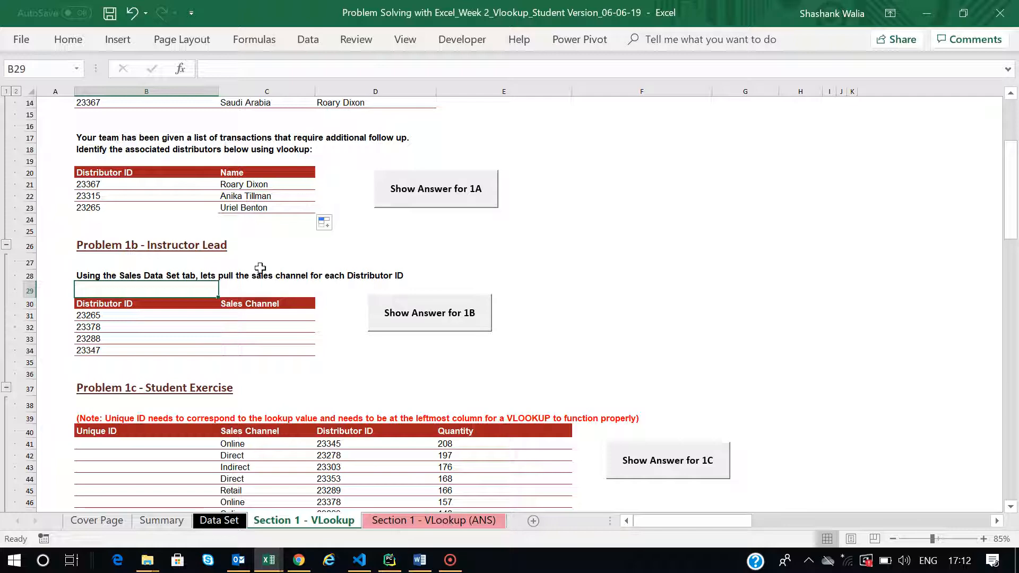
scroll(259, 247, "up", 4)
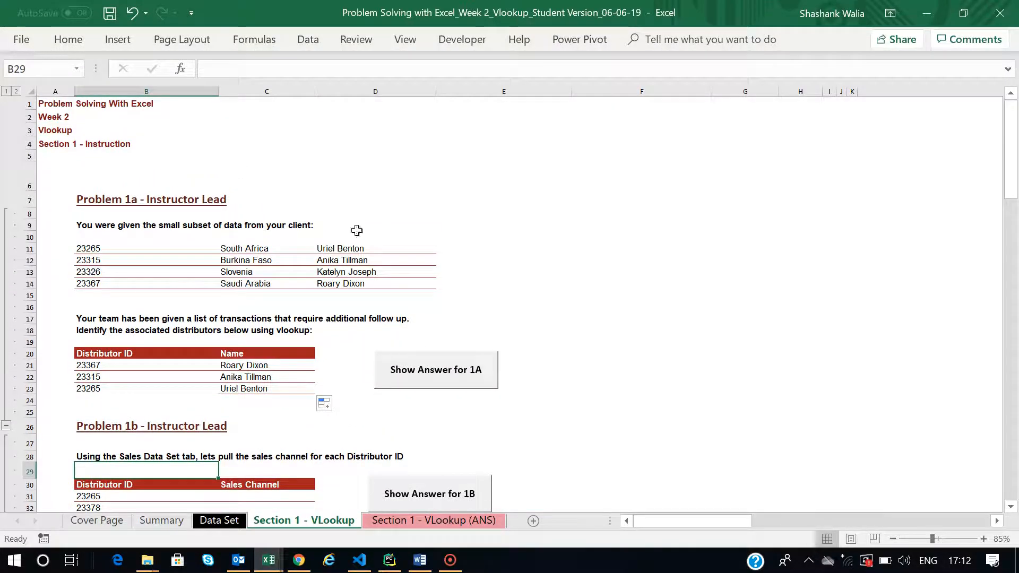
scroll(345, 287, "down", 5)
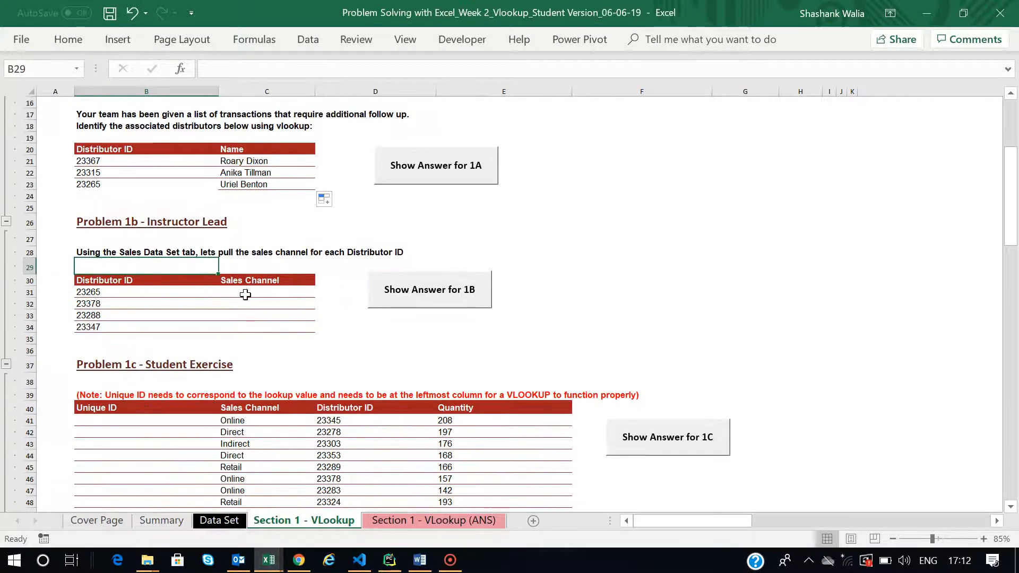
left_click(245, 295)
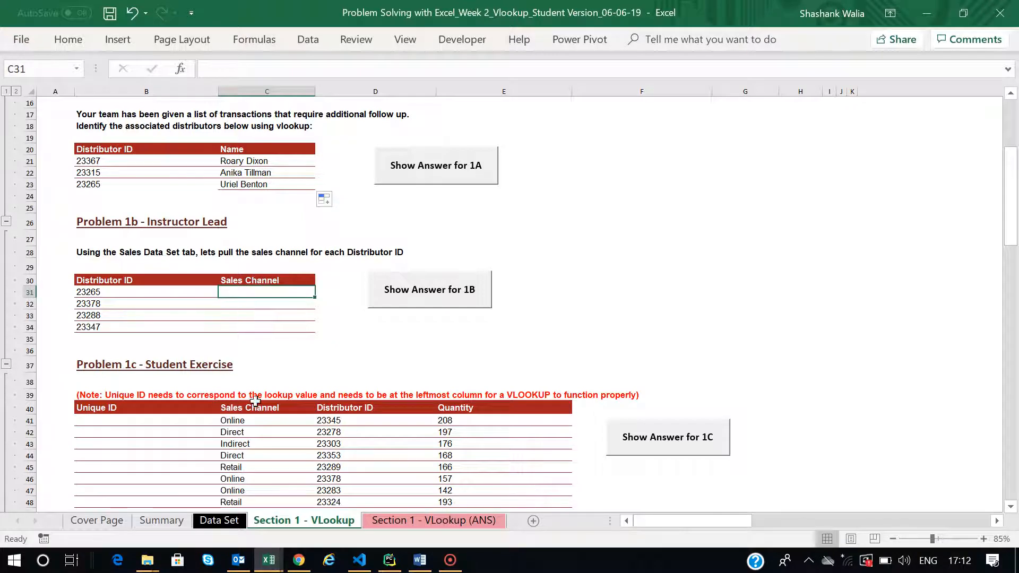
Step: Examine the column headers on the Data Set sheet from Distributor ID across to Sales Channel
left_click(218, 523)
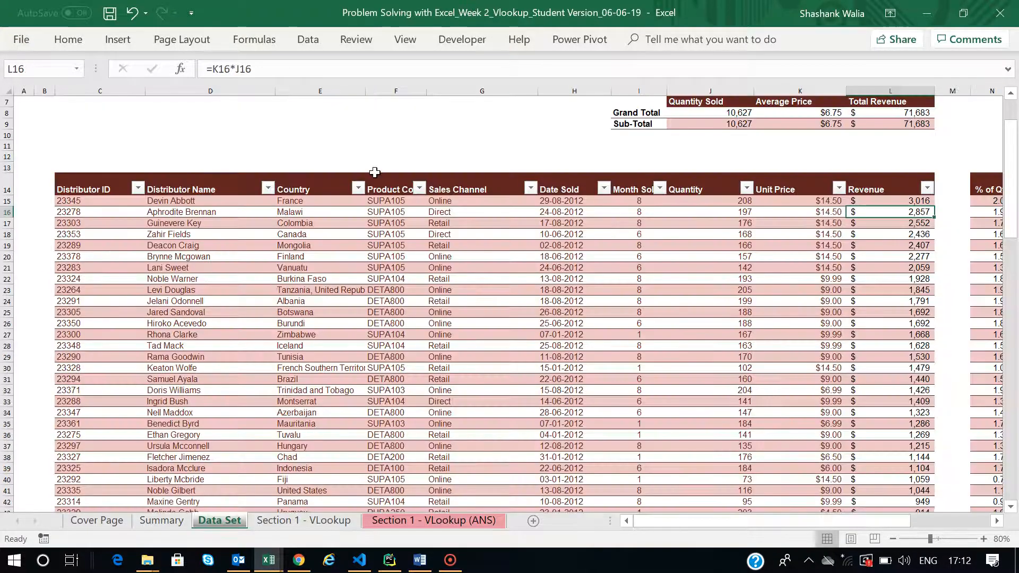
left_click(469, 187)
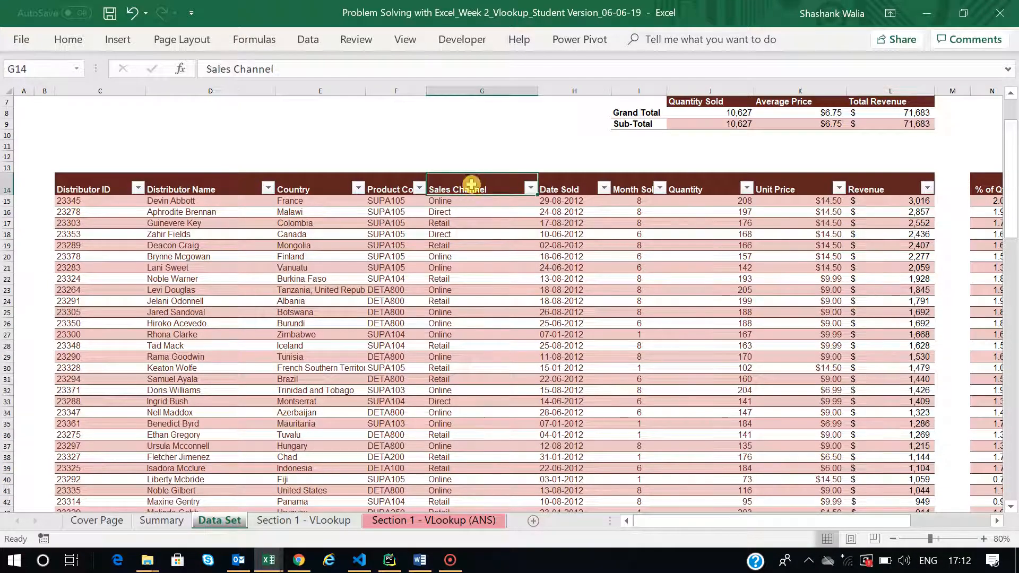
left_click(86, 191)
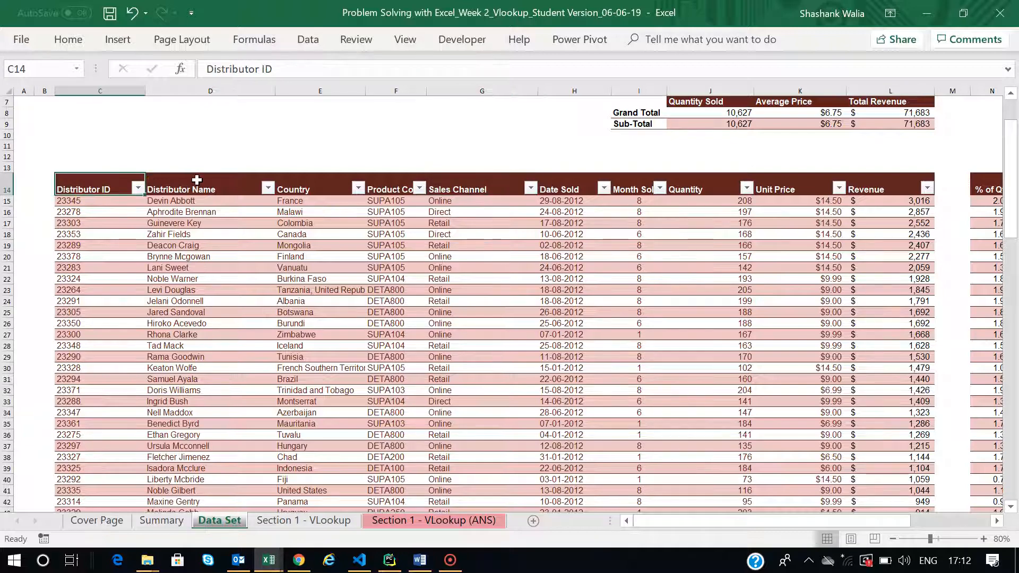
left_click(197, 185)
left_click(307, 192)
left_click(390, 188)
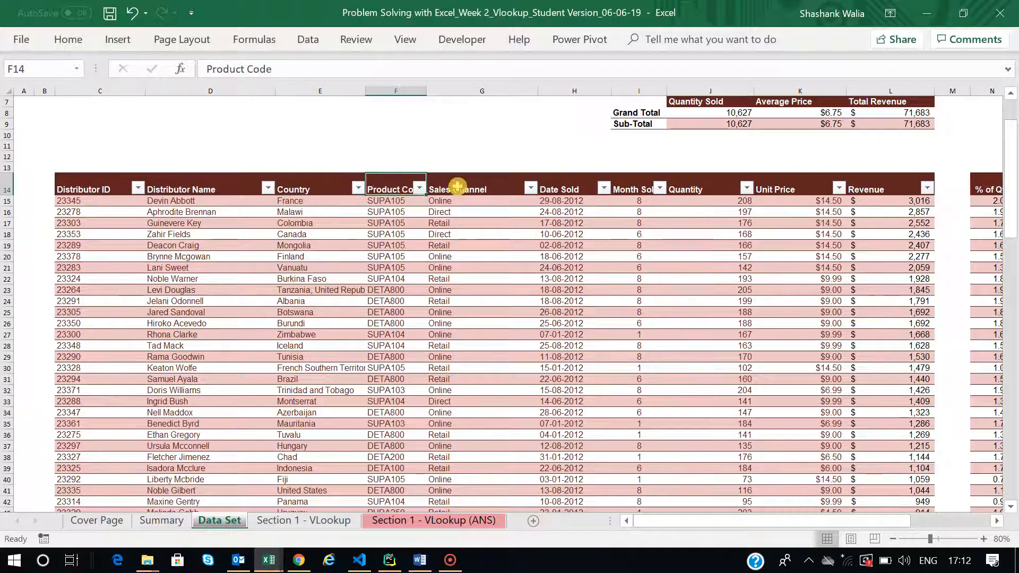
left_click(467, 190)
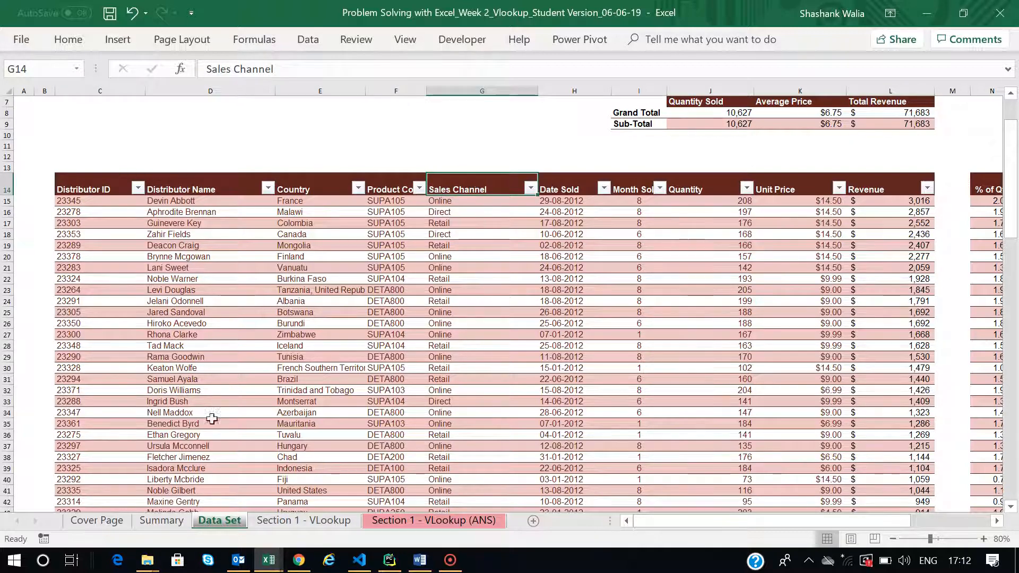
Step: Start a VLOOKUP formula in C31 of the Section 1 - VLookup sheet with B31 as the lookup value
left_click(280, 523)
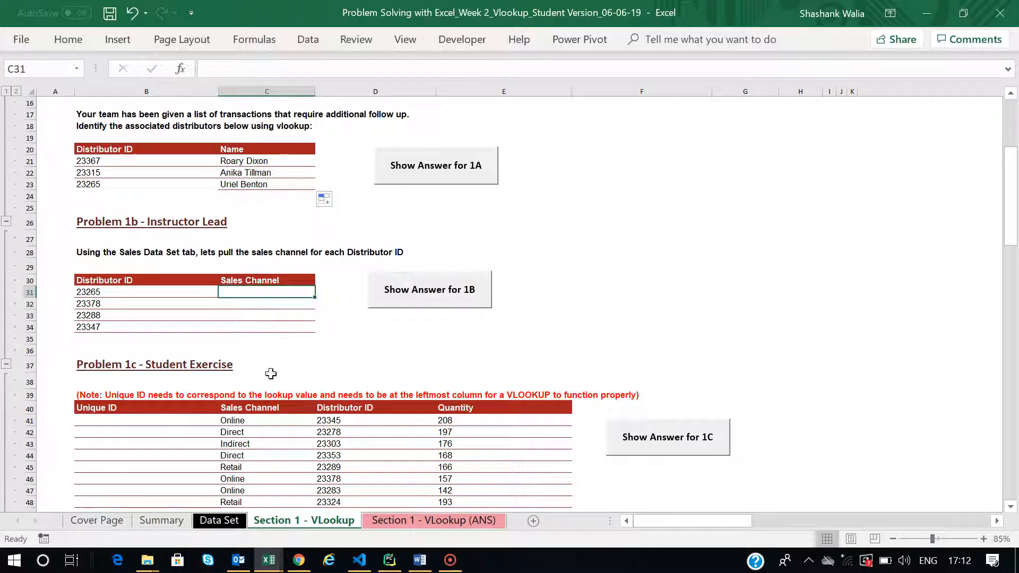
type("=vlookup(")
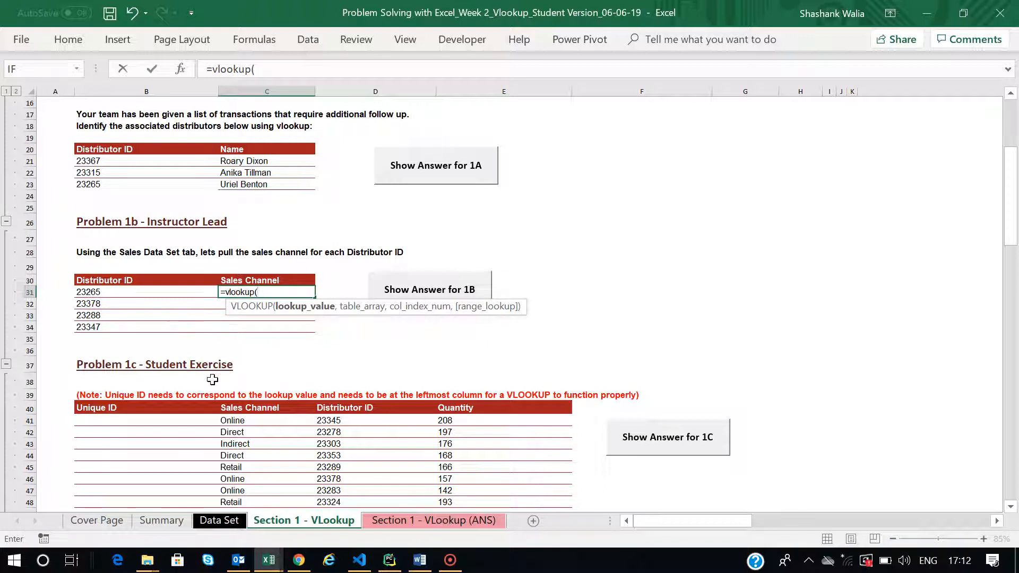
left_click(138, 291)
type(",")
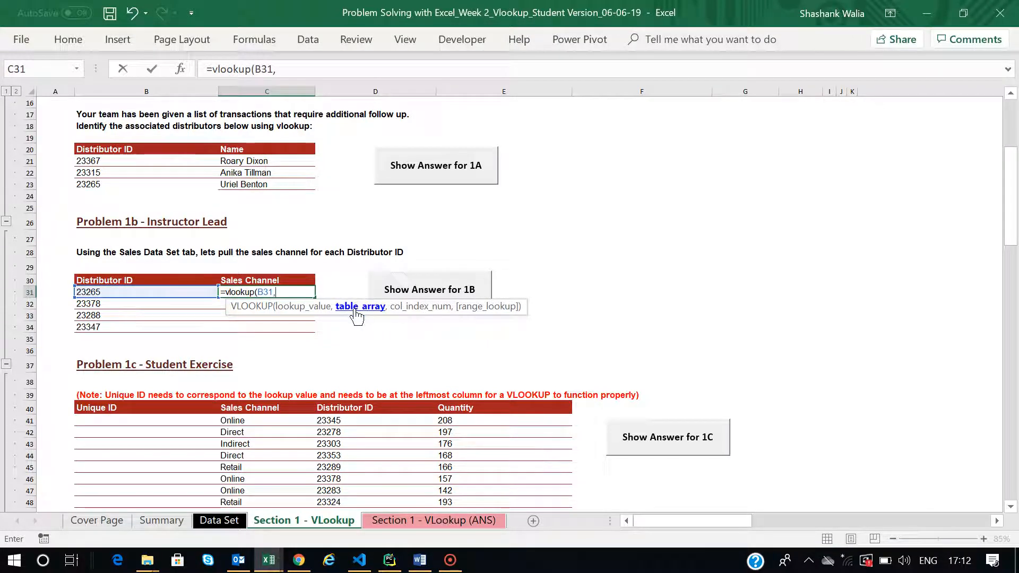
Step: Set the table array to the full sales table on the Data Set sheet, SALES_DATA, from the Distributor ID header through the last Revenue row
left_click(218, 521)
left_click(84, 190)
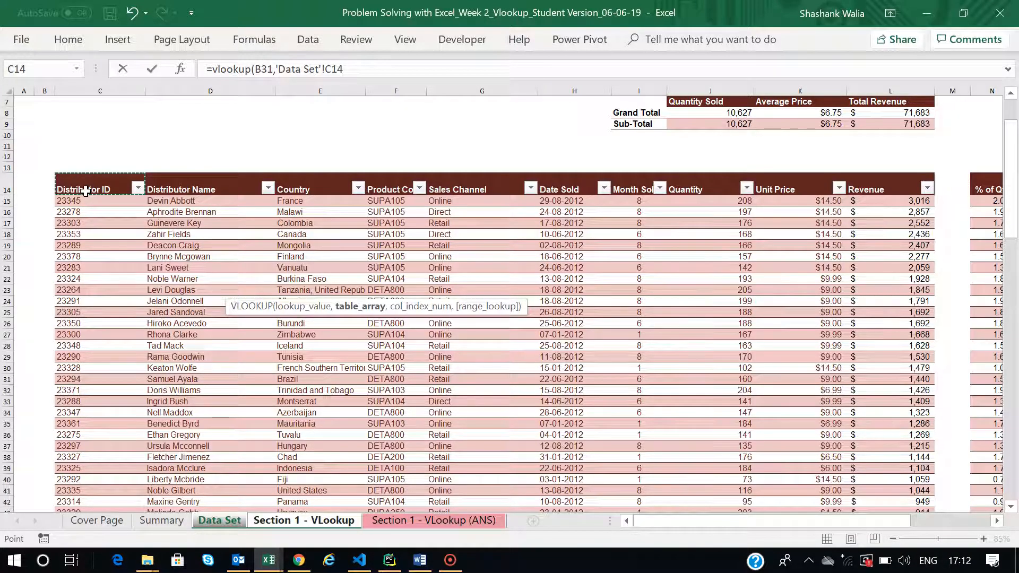
key("ctrl+shift+Down")
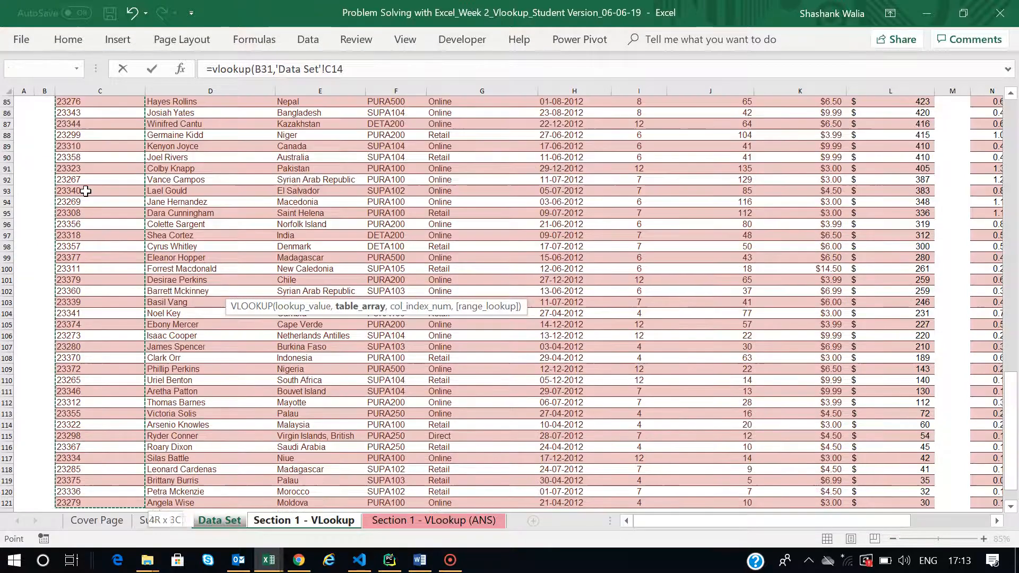
key("ctrl+shift+Right")
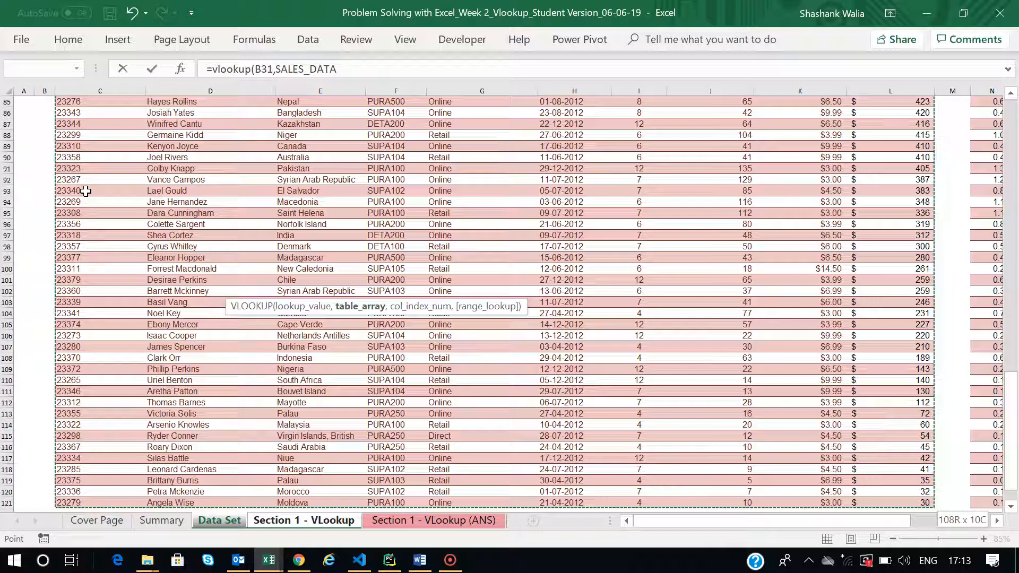
left_click(357, 68)
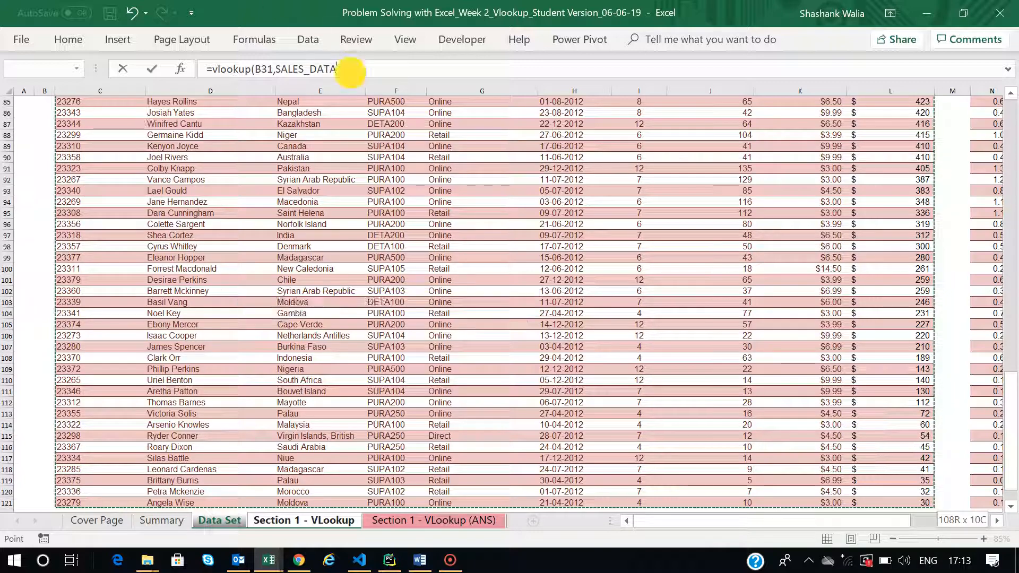
Step: Complete the VLOOKUP in C31 with column index 5 and exact match 0, and fill it down through C34
type(",")
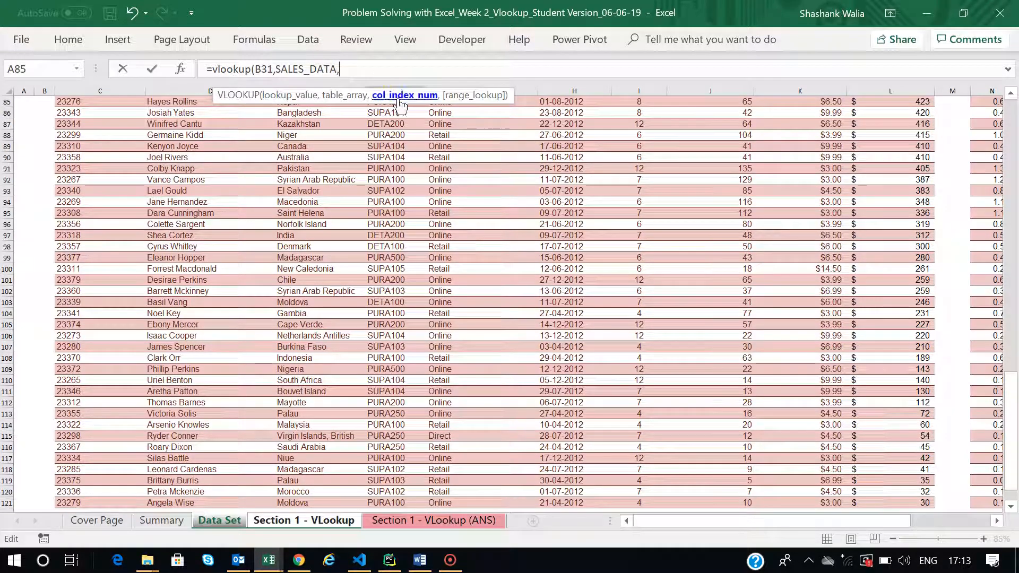
type("5,")
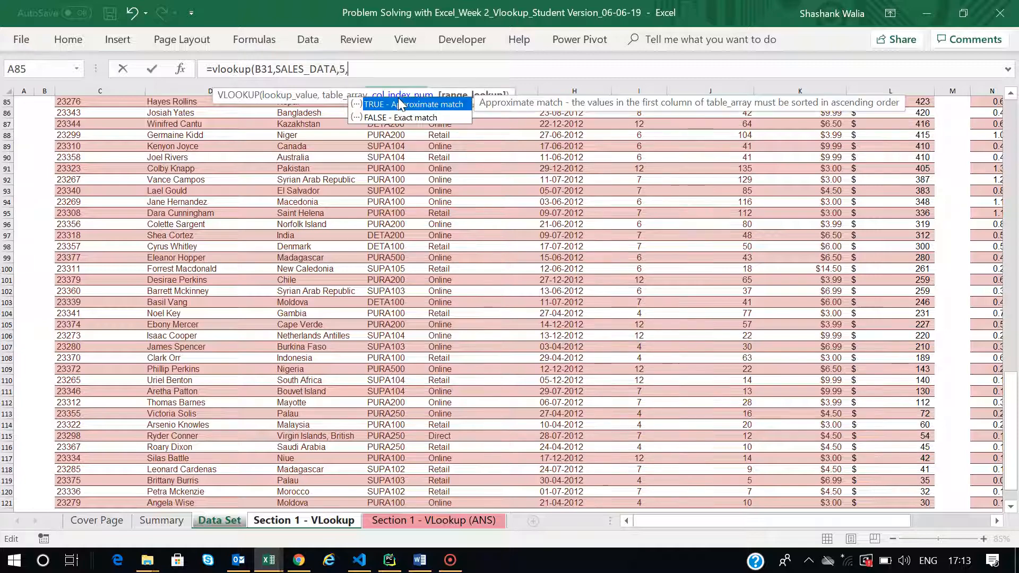
type("0)")
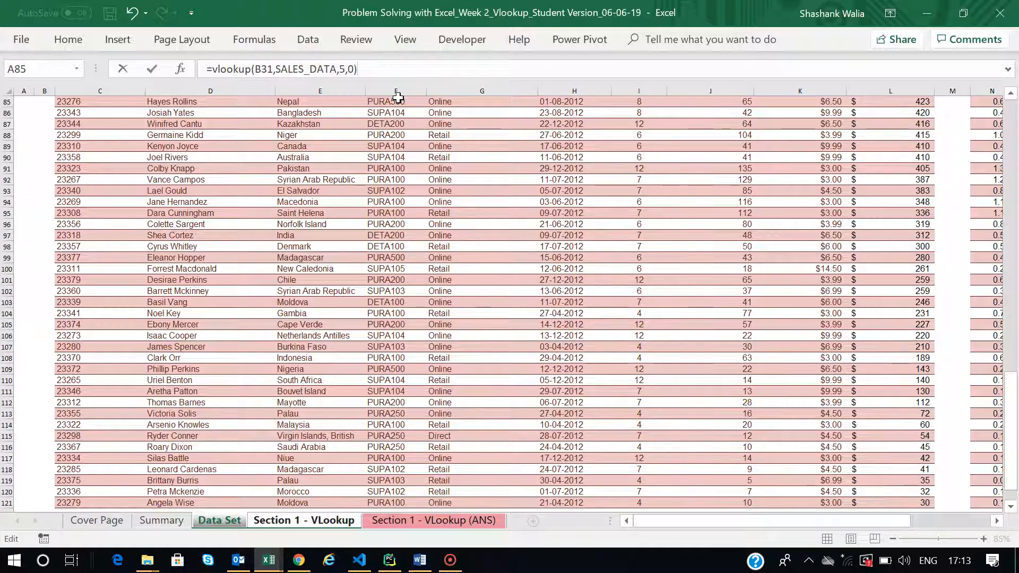
key("Return")
left_click(278, 291)
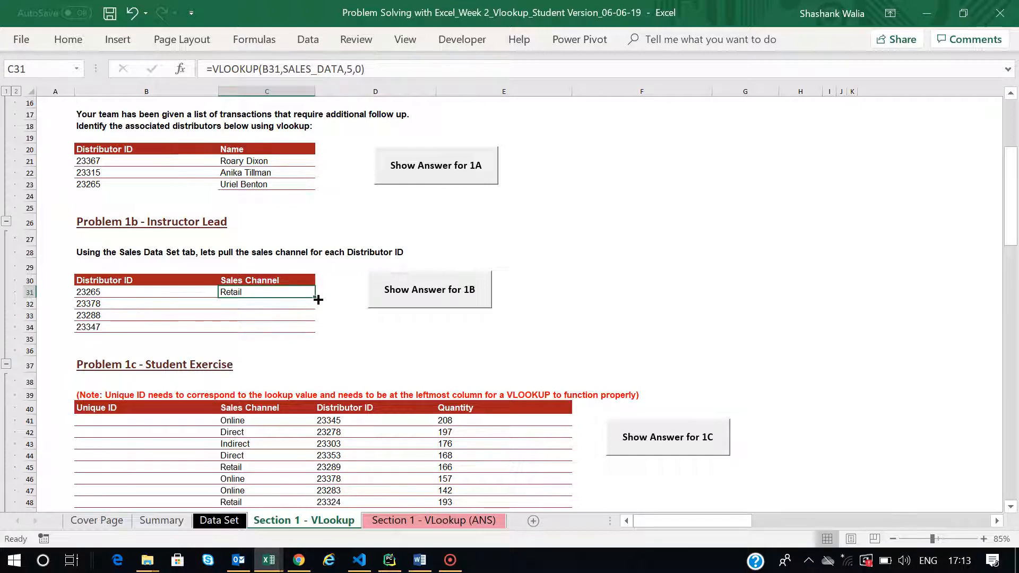
left_click_drag(315, 296, 308, 331)
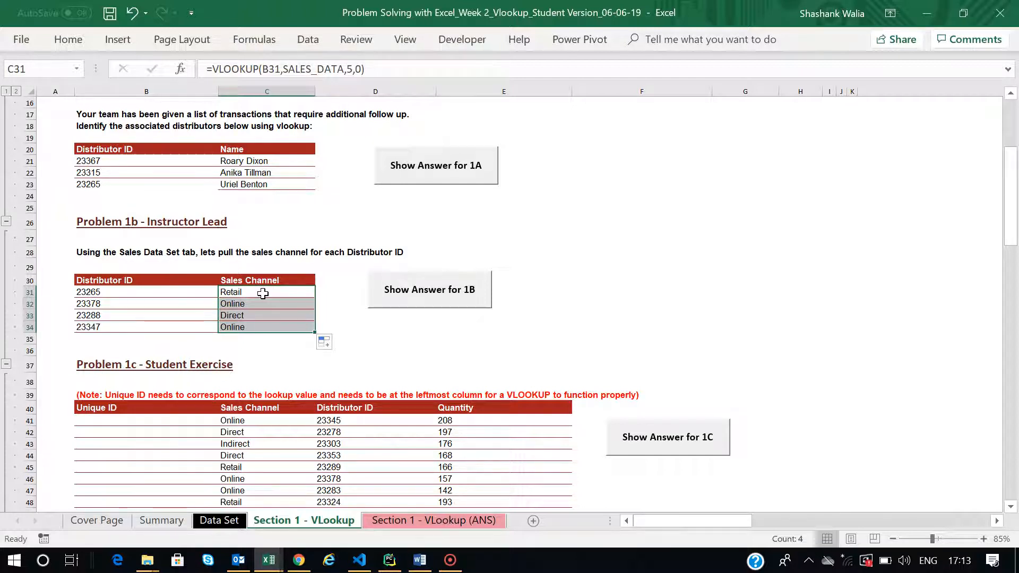
Step: Compare the table array reference in C21's VLOOKUP with those in the Sales Channel formulas C31 to C34
left_click(253, 161)
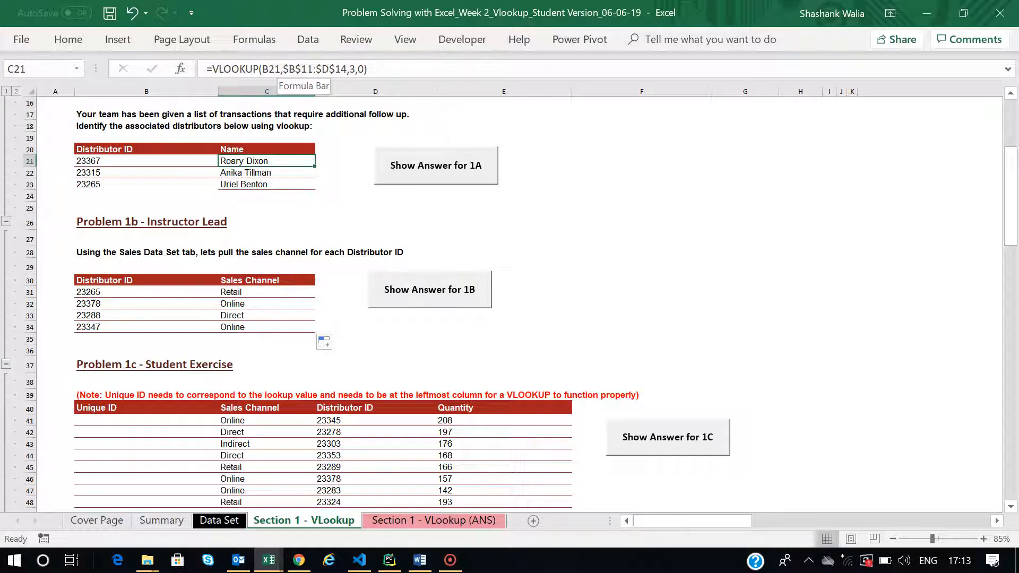
left_click(250, 294)
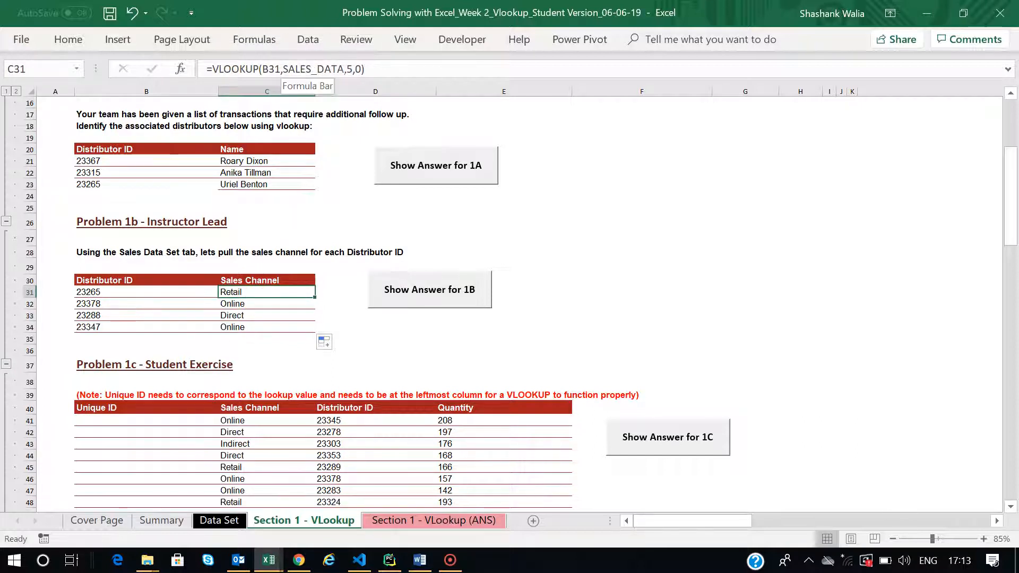
left_click(238, 304)
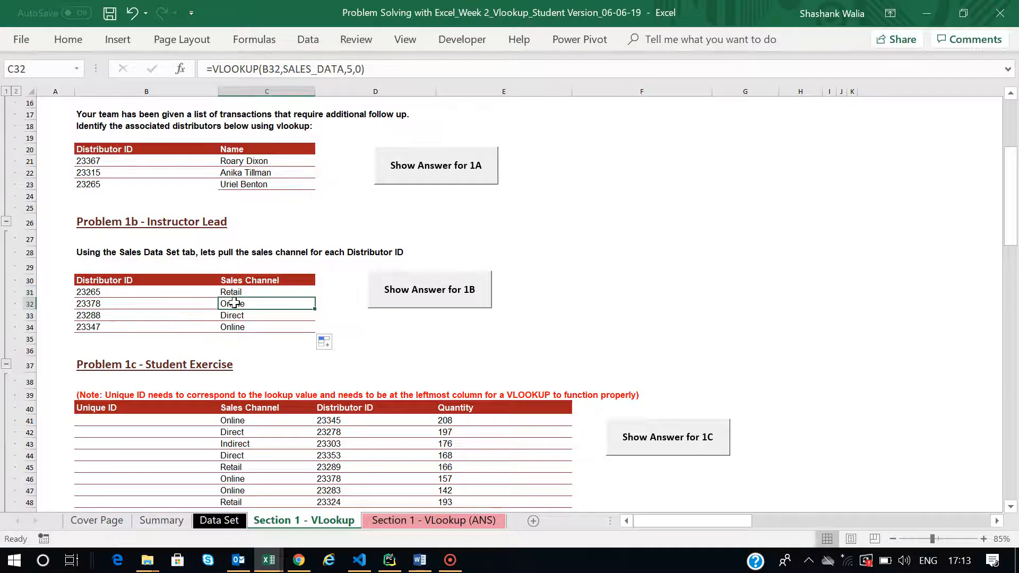
left_click(236, 317)
left_click(237, 326)
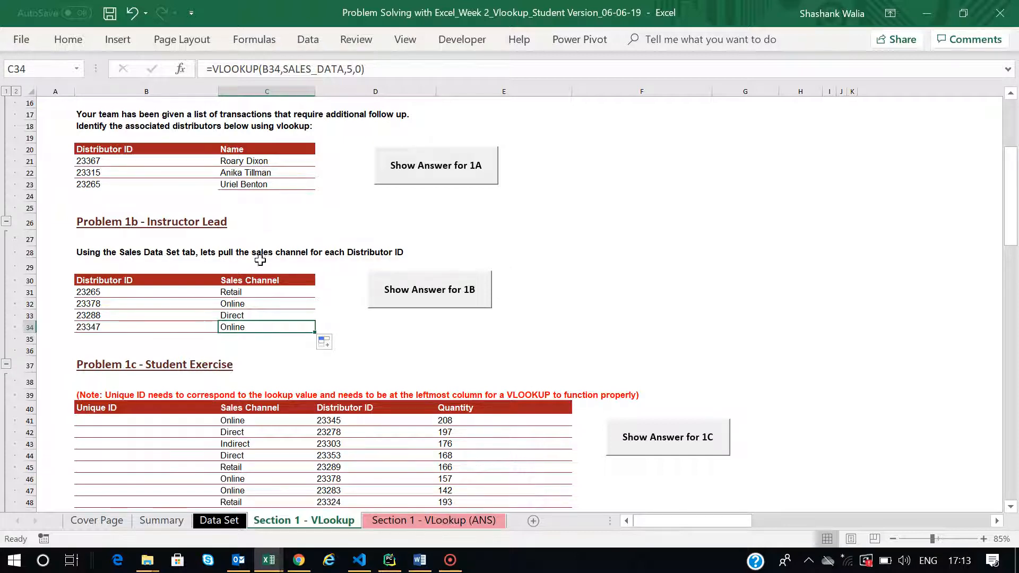
scroll(260, 268, "up", 3)
scroll(260, 268, "up", 1)
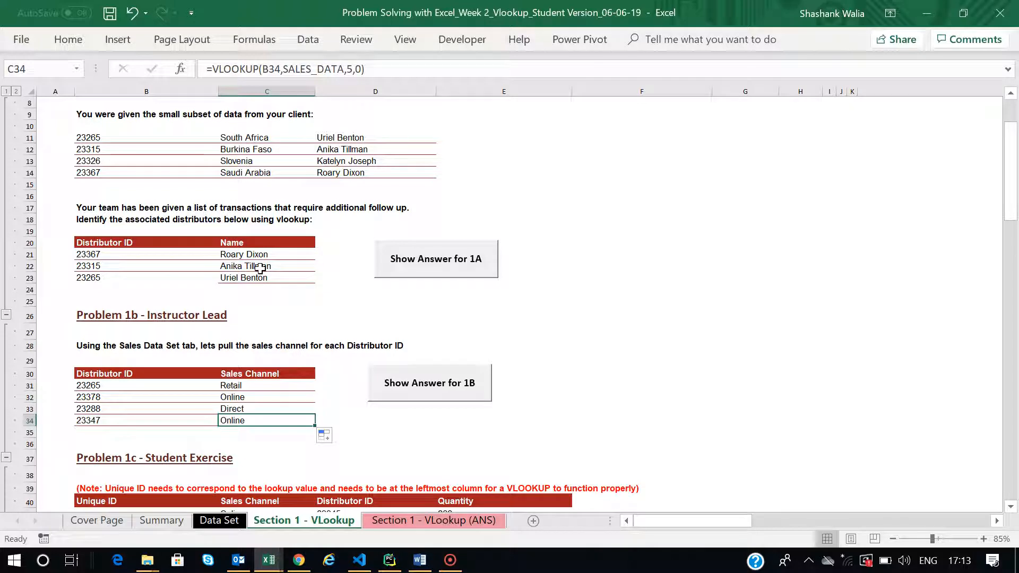
Step: Select the whole sales table on the Data Set sheet from the Distributor ID header and check which range name it carries
left_click(219, 521)
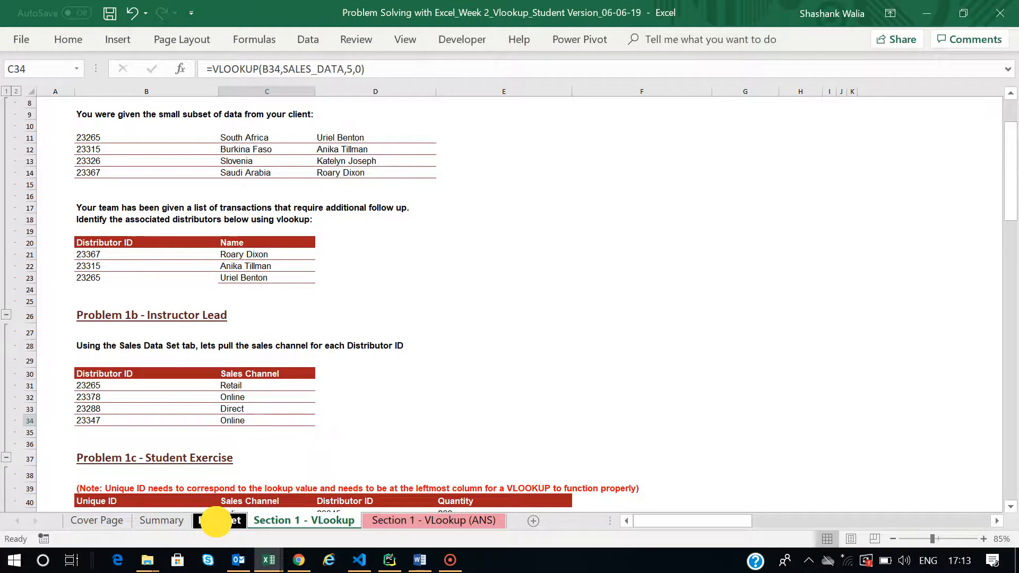
scroll(185, 243, "up", 20)
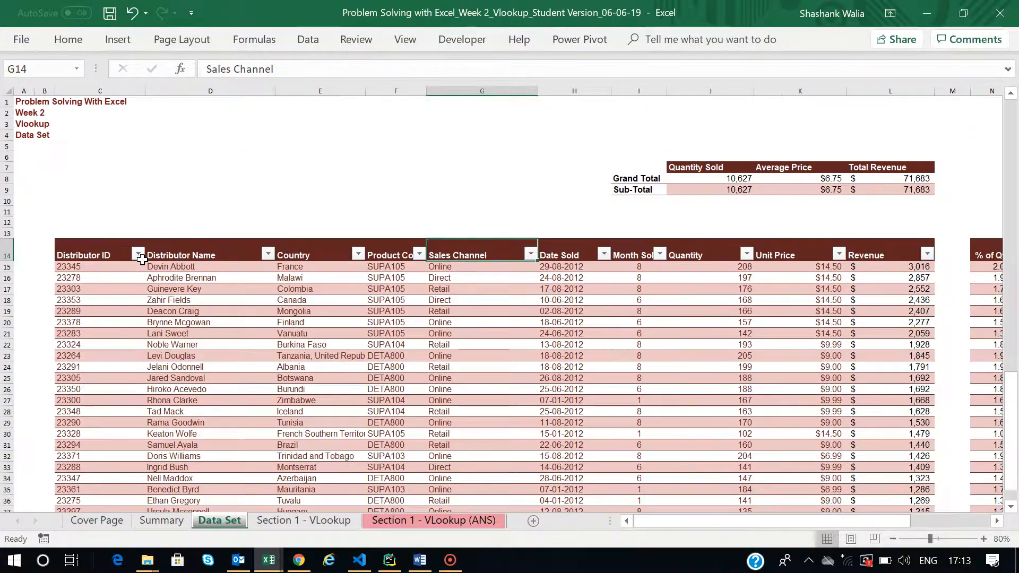
scroll(142, 259, "down", 2)
scroll(143, 260, "up", 1)
left_click(97, 207)
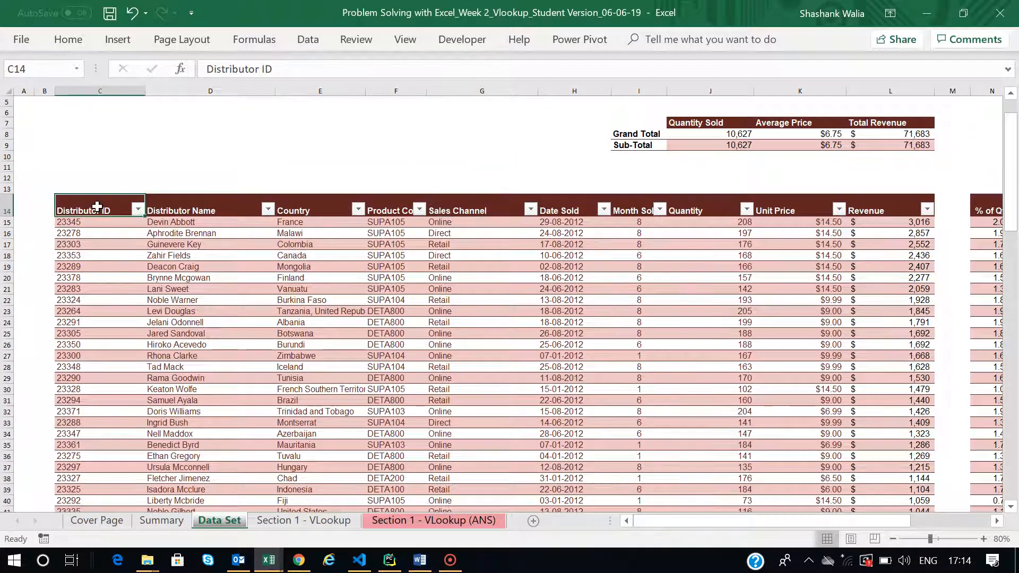
key("ctrl+shift+Right")
key("ctrl+shift+Down")
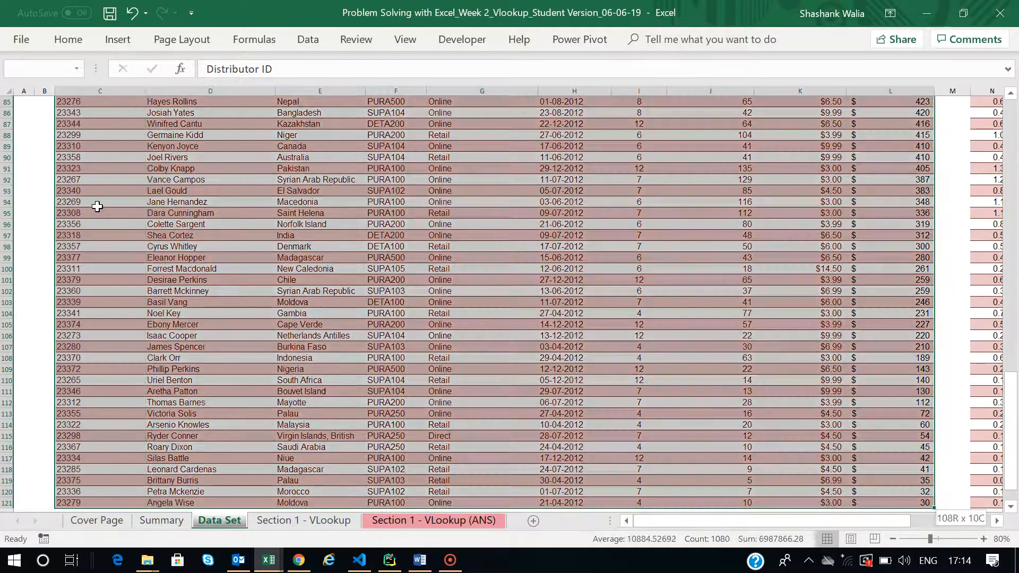
scroll(98, 207, "up", 20)
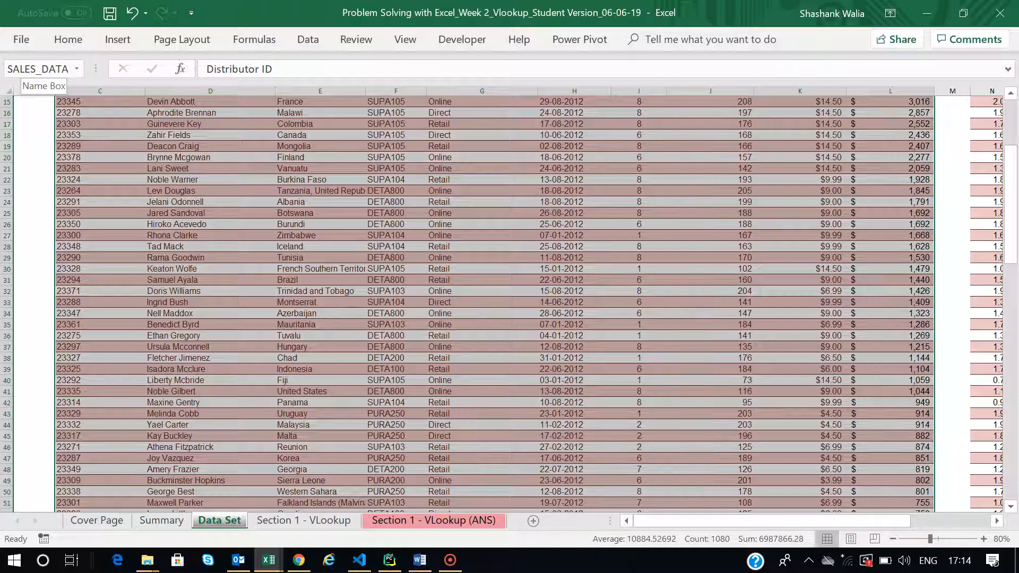
left_click(43, 69)
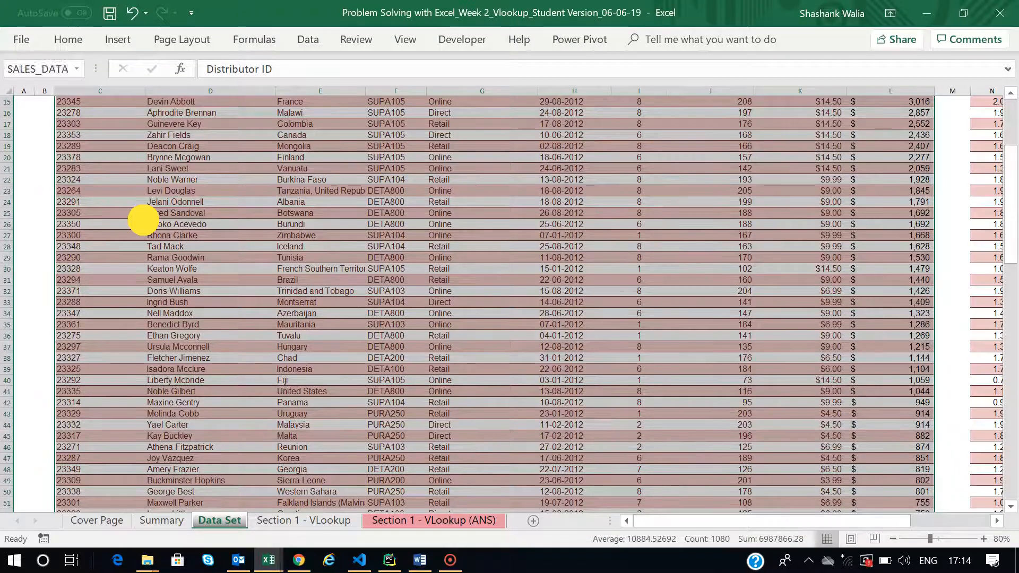
left_click(144, 220)
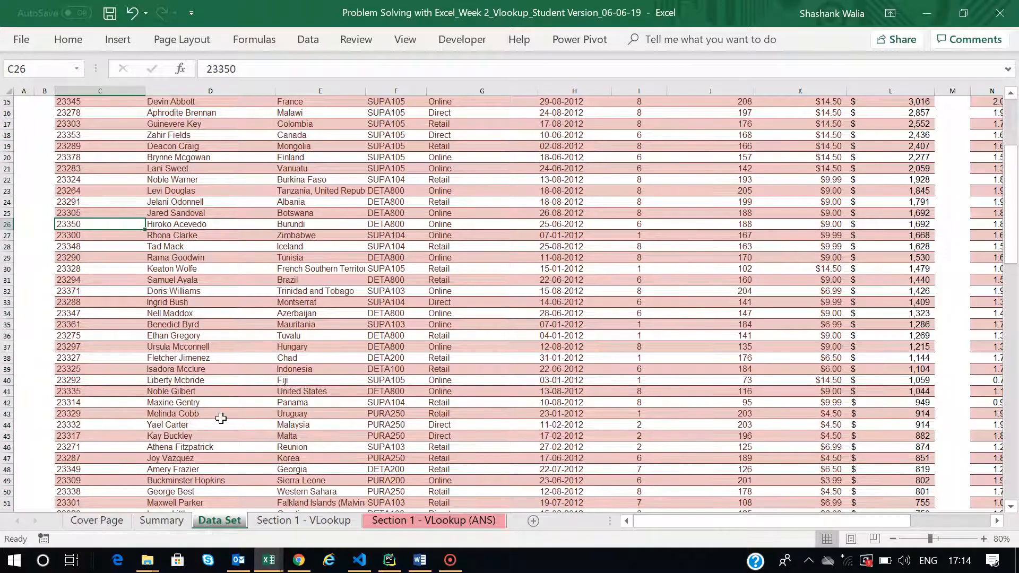
Step: Inspect the VLOOKUP formula in C31 on the Section 1 - VLookup sheet
left_click(280, 523)
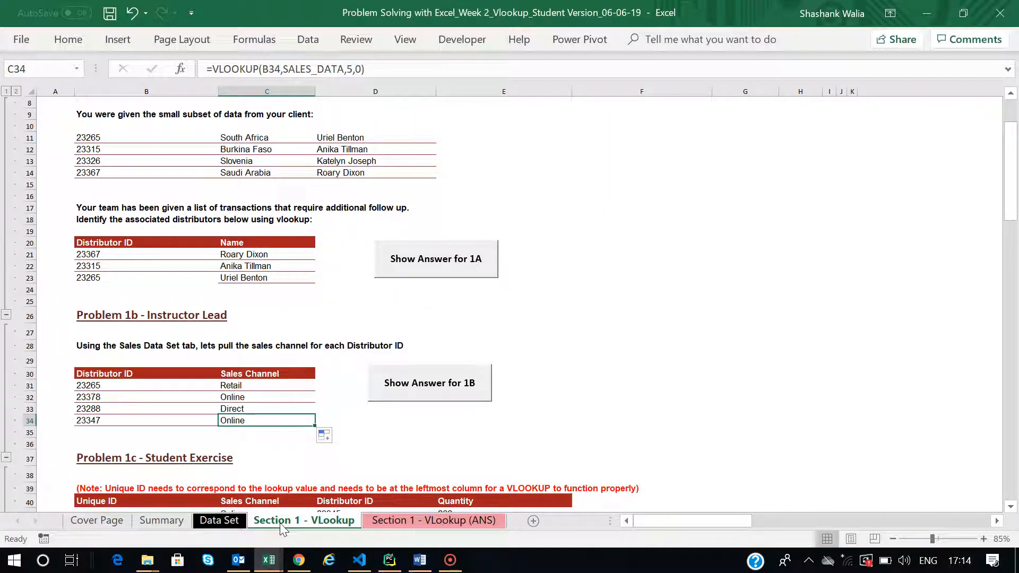
left_click(256, 386)
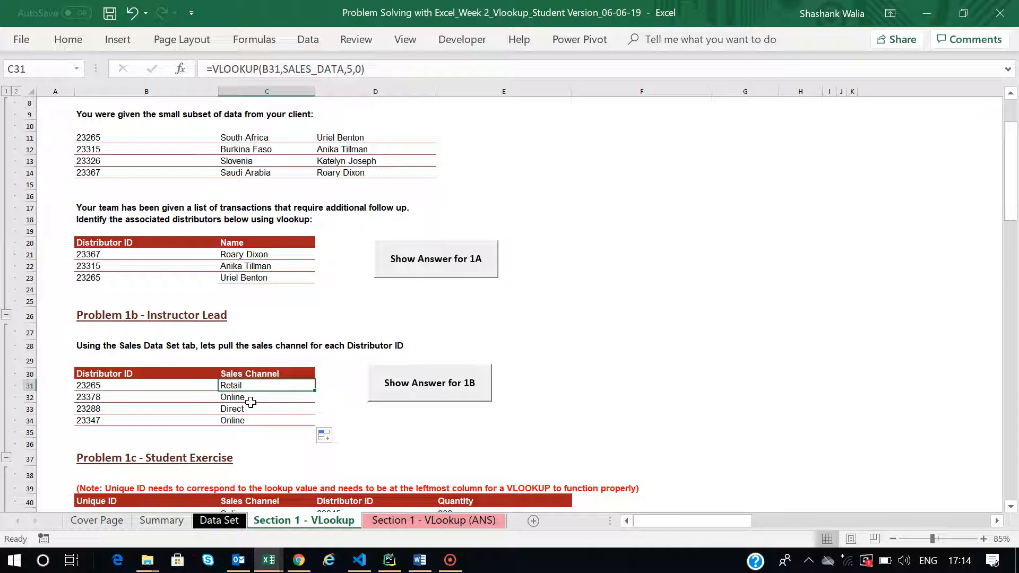
scroll(251, 402, "down", 1)
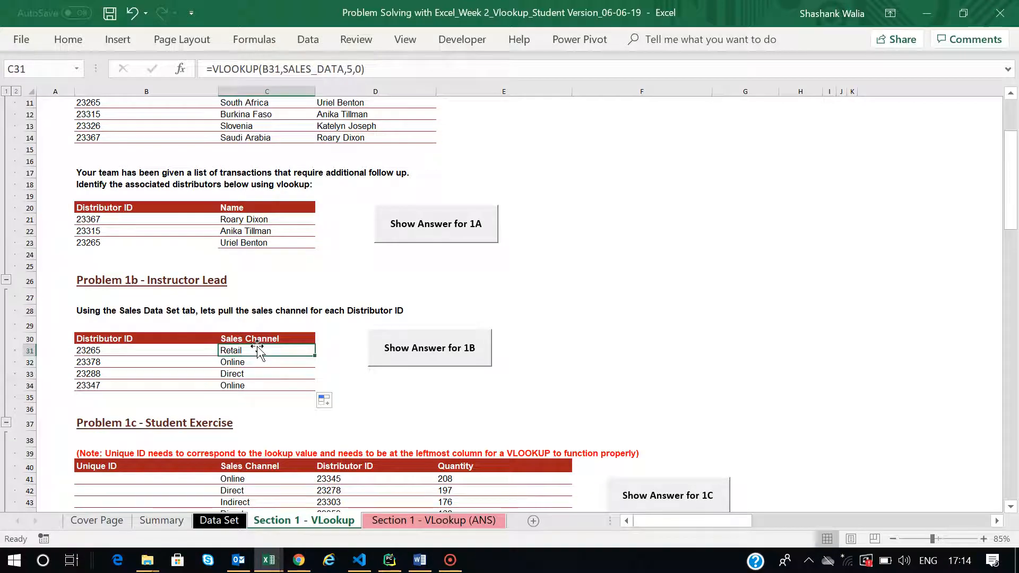
Step: Check the extent of the SALES_DATA range on the Data Set sheet by selecting from Distributor ID through the last Revenue row
left_click(220, 521)
scroll(166, 221, "up", 5)
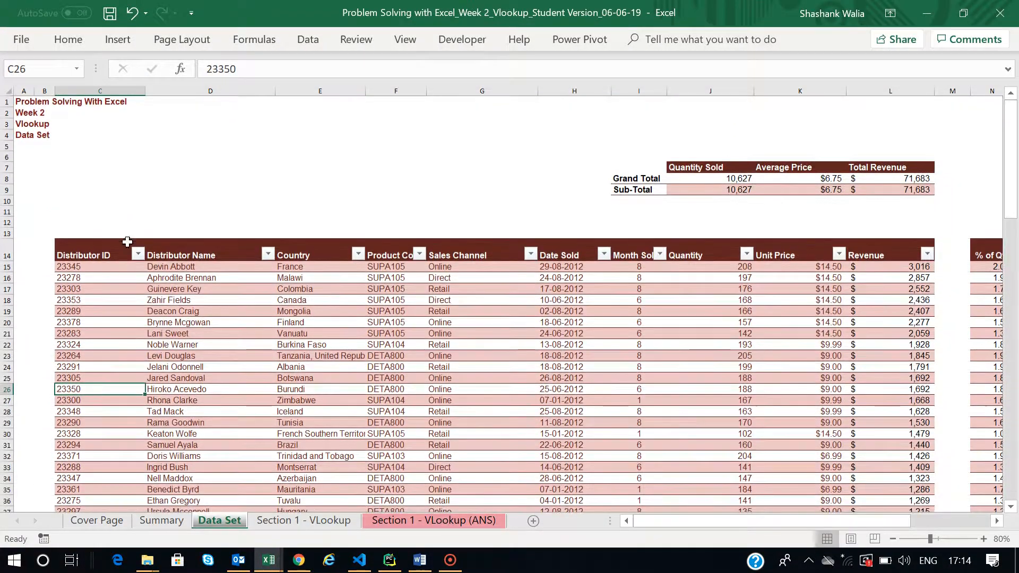
left_click(116, 247)
key("ctrl+shift+Down")
key("ctrl+shift+Right")
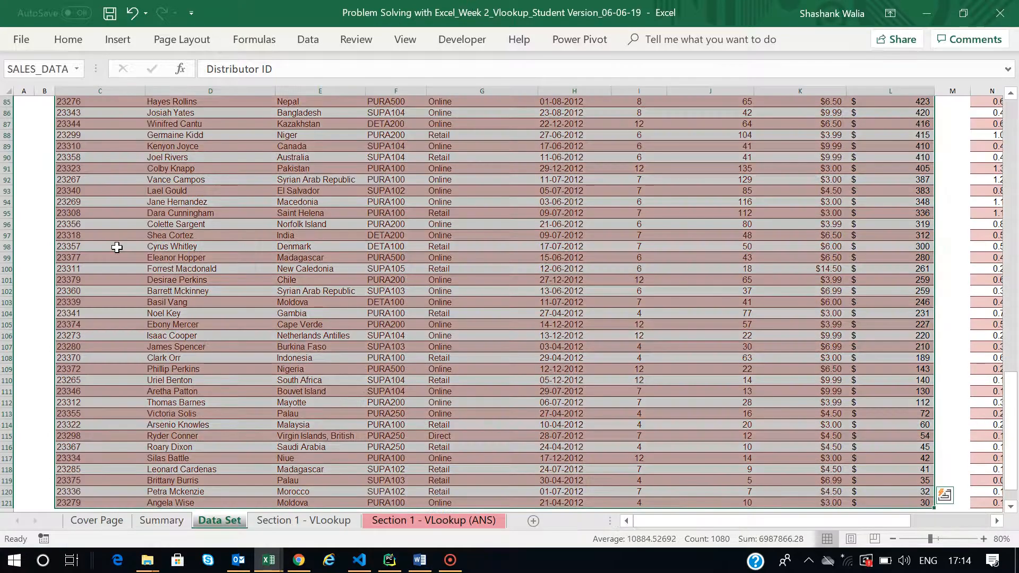
Step: Remove the table array from C31's VLOOKUP and re-enter it as the named range SALES_DATA, keeping column index 5 and match 0
left_click(275, 521)
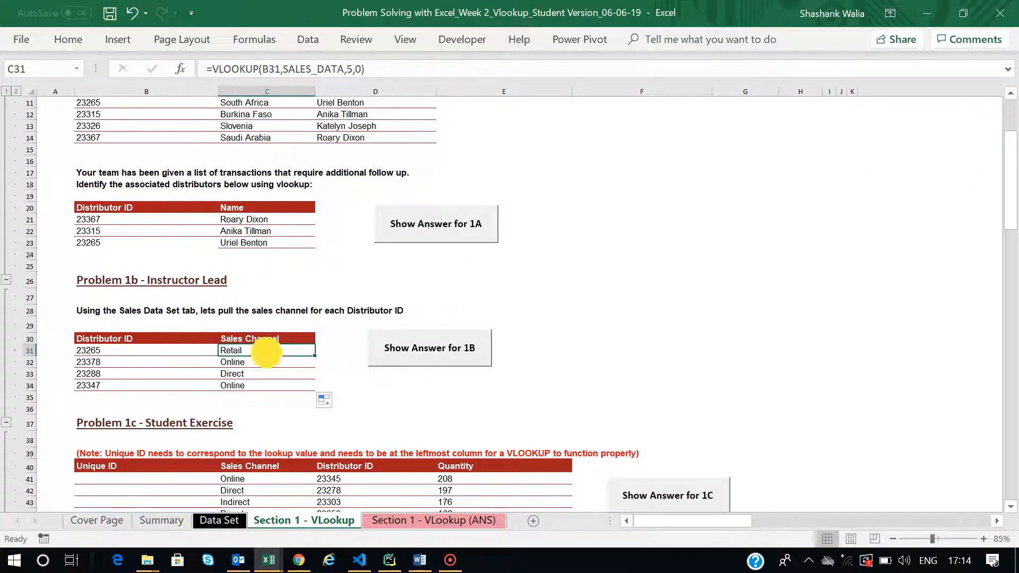
double_click(266, 351)
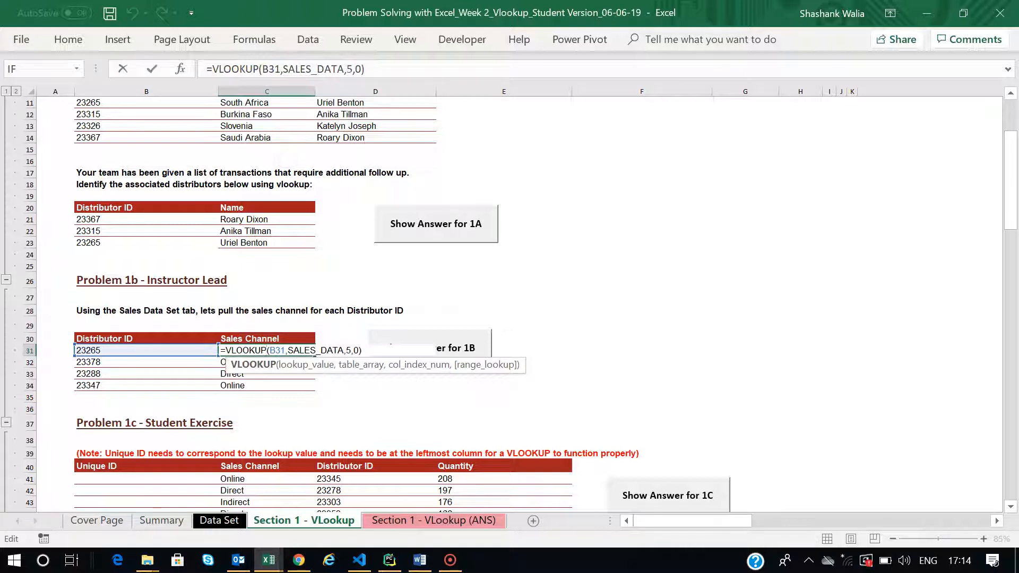
left_click(346, 69)
key("BackSpace")
key("BackSpace")
key("BackSpace")
key("BackSpace")
key("BackSpace")
key("BackSpace")
key("BackSpace")
key("BackSpace")
key("BackSpace")
key("BackSpace")
key("BackSpace")
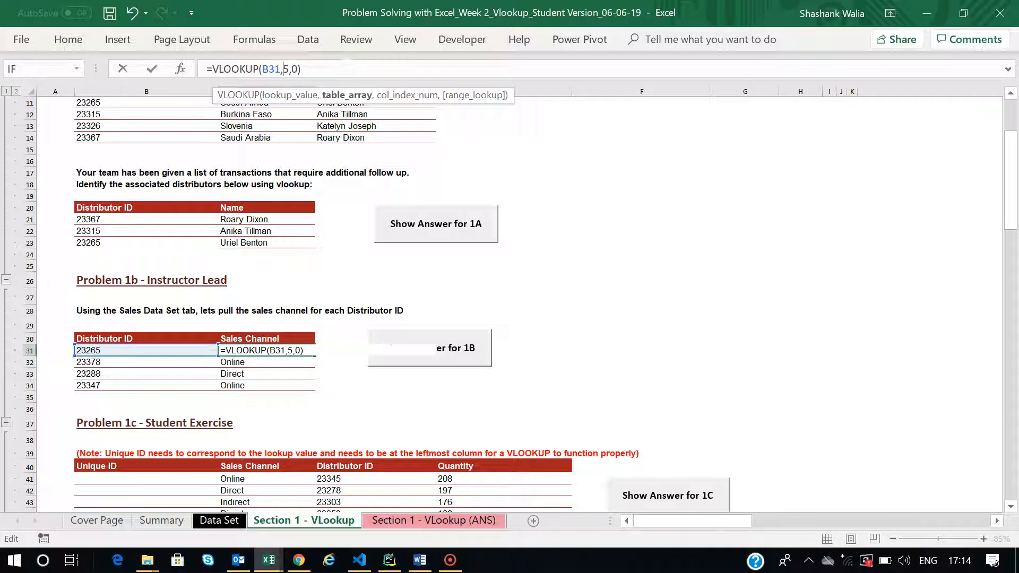
type("d")
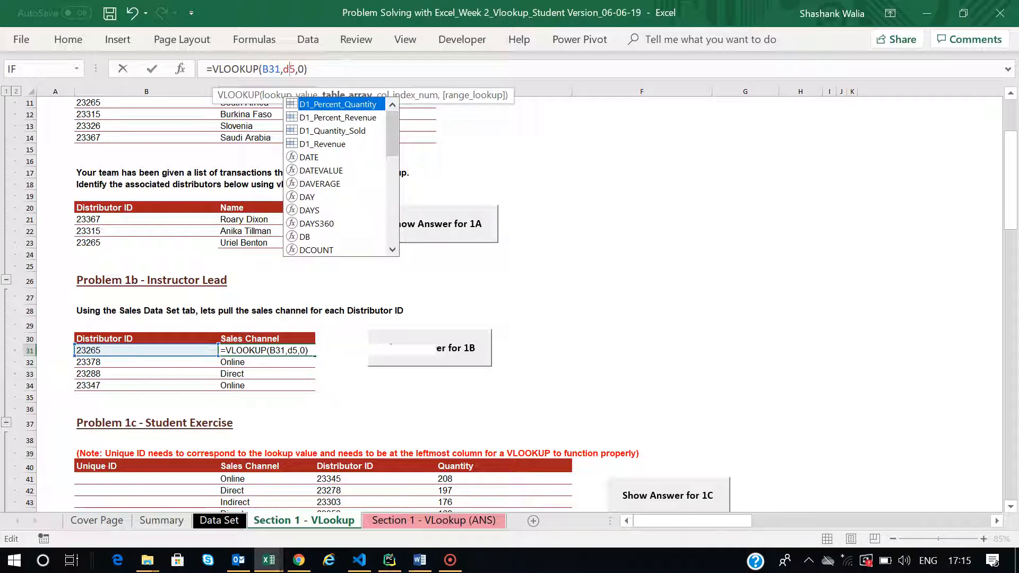
key("BackSpace")
type("sales")
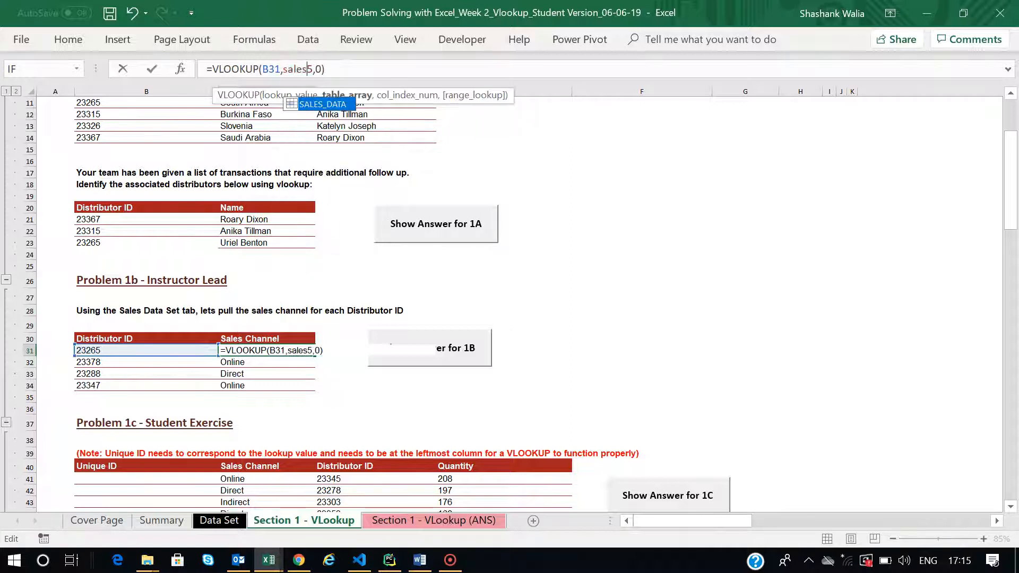
double_click(324, 105)
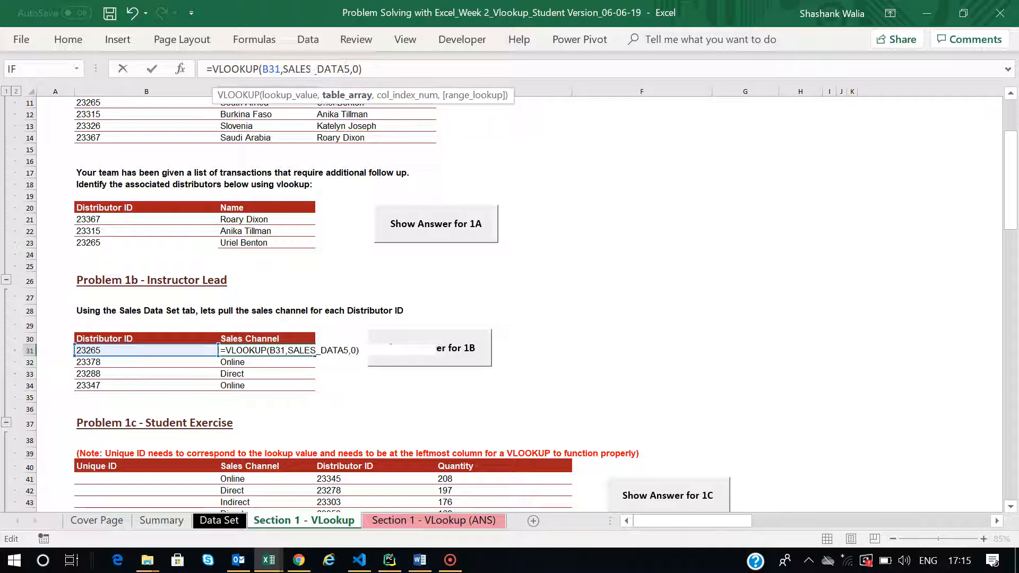
type(",")
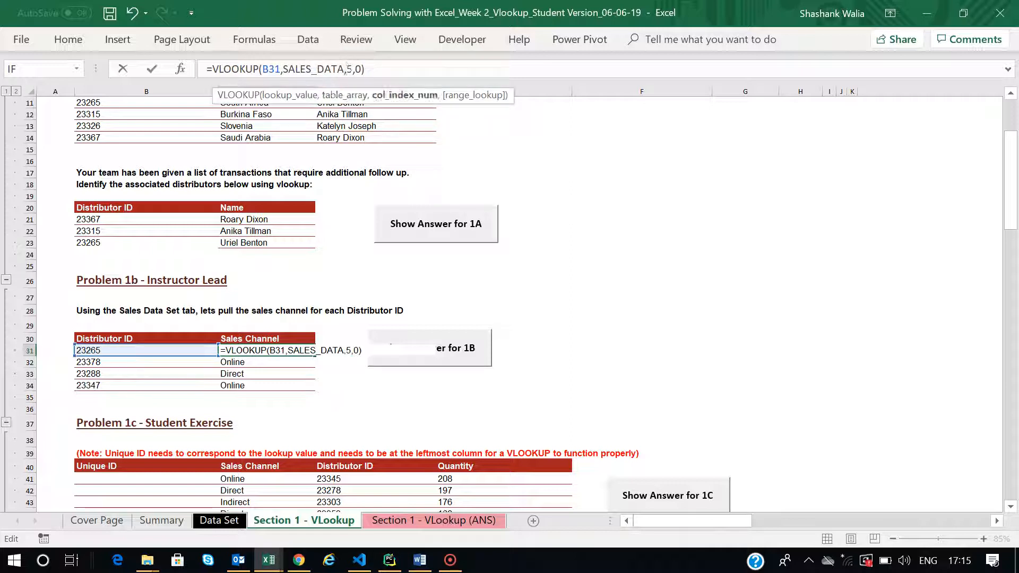
left_click(396, 69)
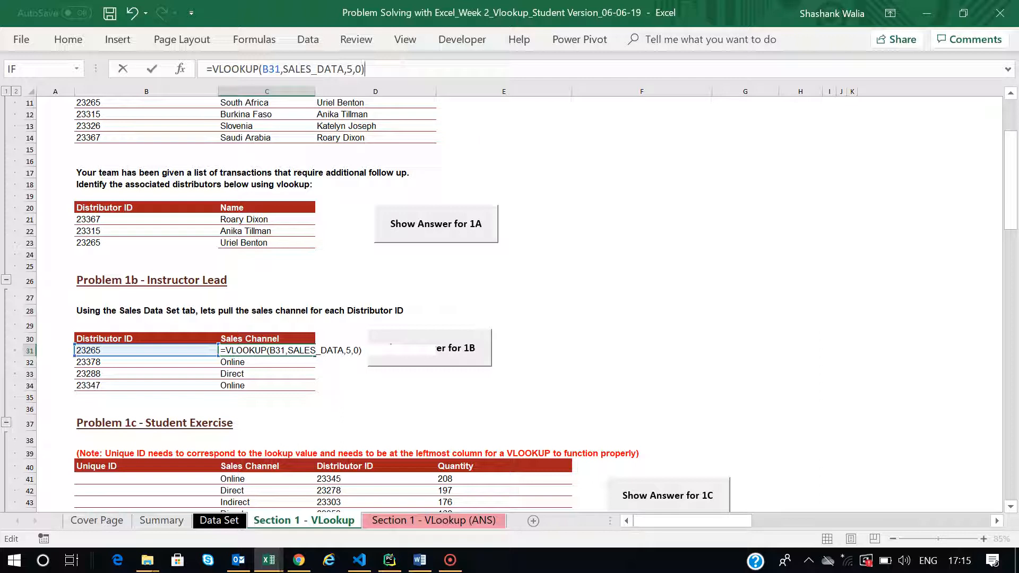
key("Return")
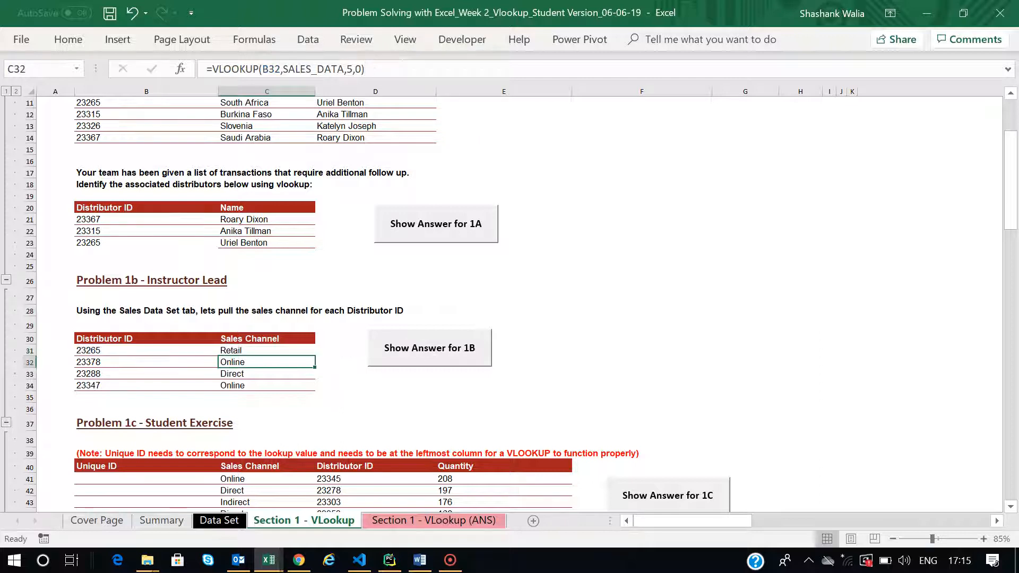
Step: Review the Problem 1c student exercise, including its Unique ID note, source table and empty lookup table
left_click(251, 351)
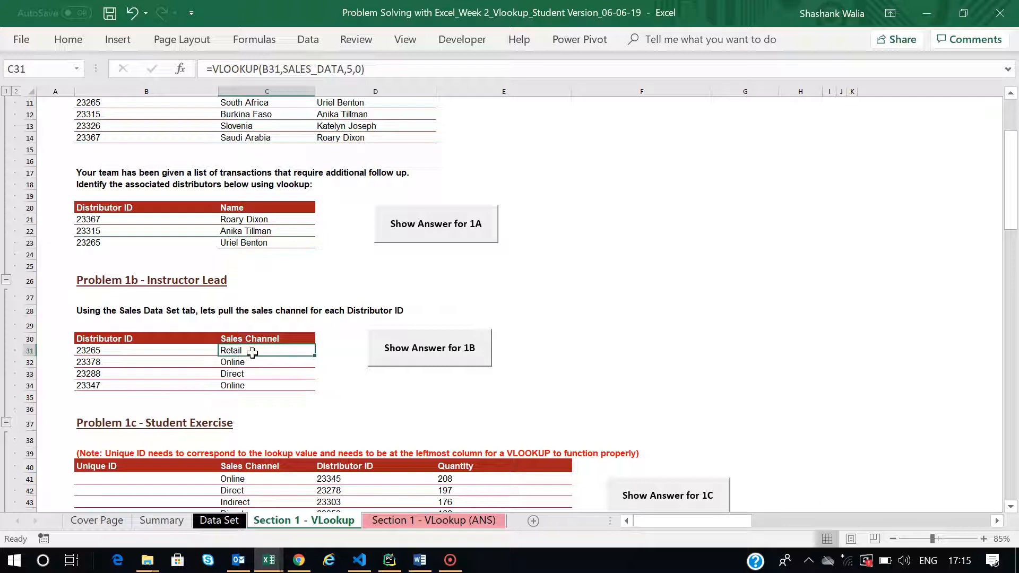
scroll(309, 403, "down", 5)
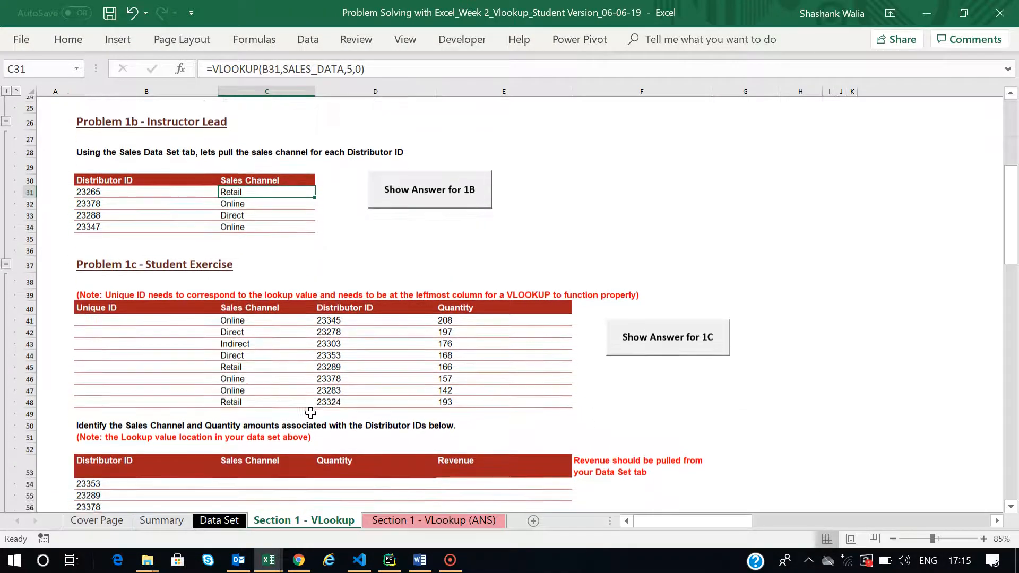
scroll(310, 413, "down", 1)
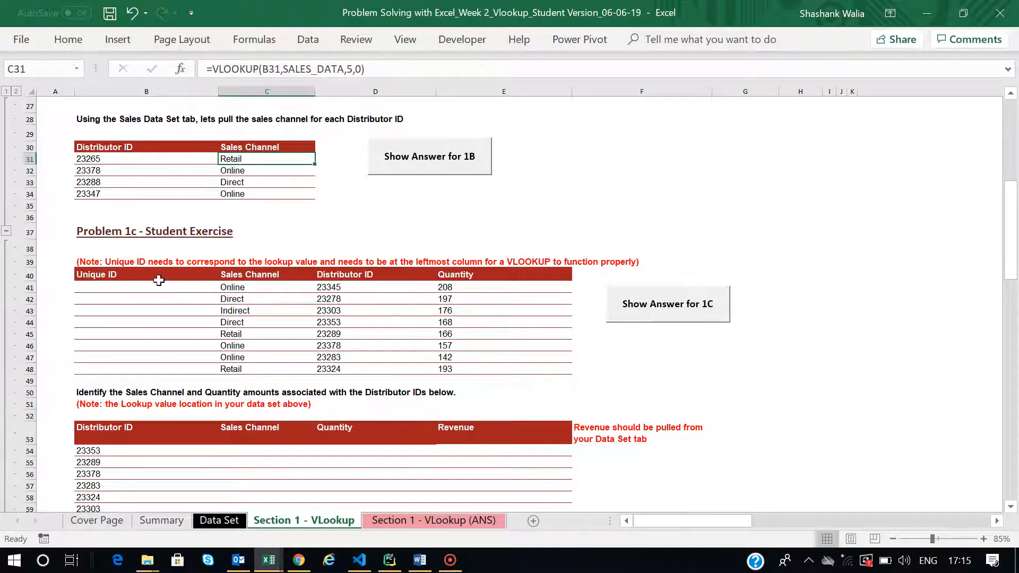
scroll(277, 380, "down", 3)
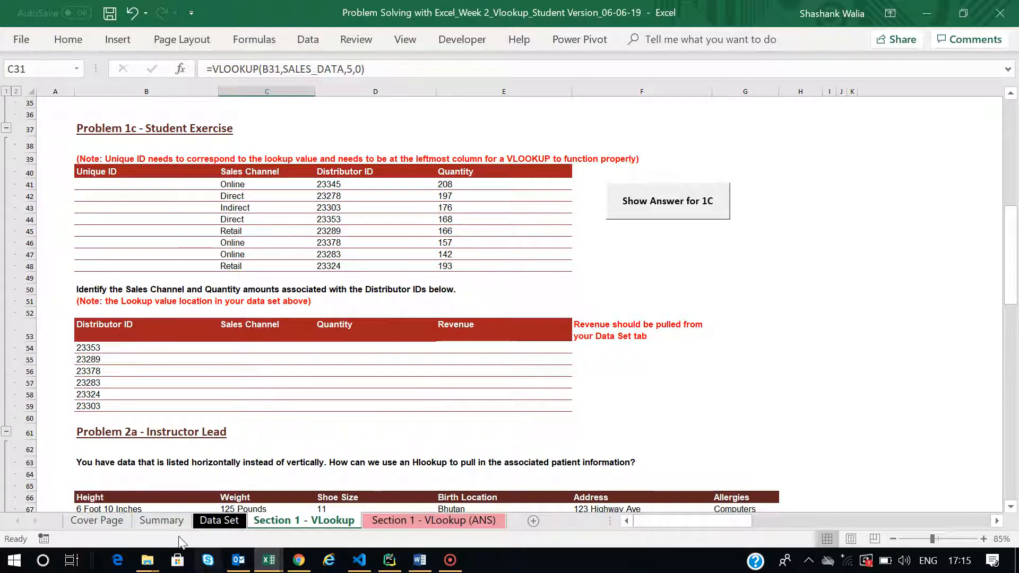
Step: Check the Revenue column on the Data Set sheet, including the formula in L15, and return to the Section 1 - VLookup sheet
left_click(220, 521)
scroll(861, 316, "right", 2)
scroll(861, 316, "up", 5)
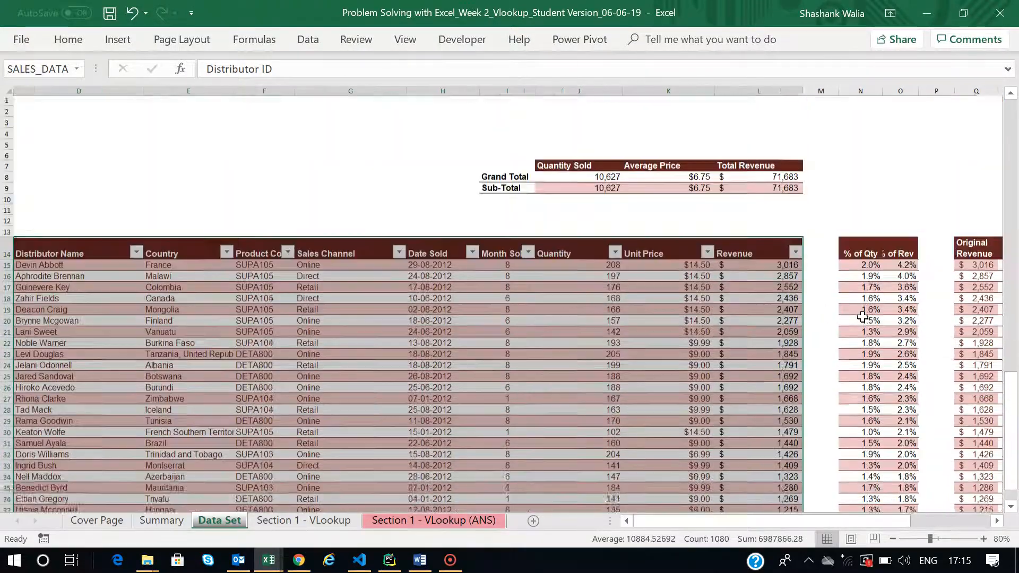
left_click(764, 265)
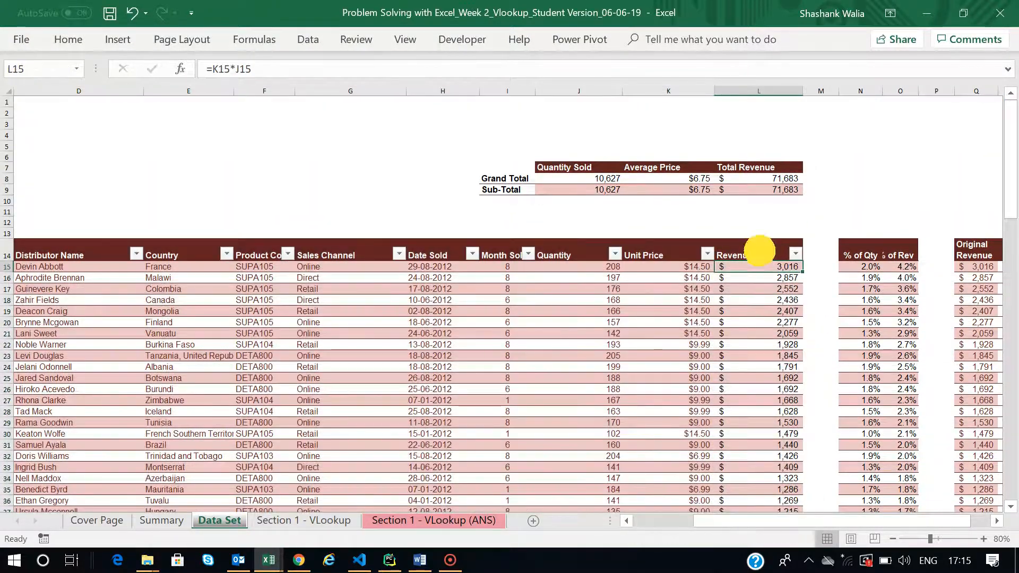
left_click(759, 251)
left_click(304, 520)
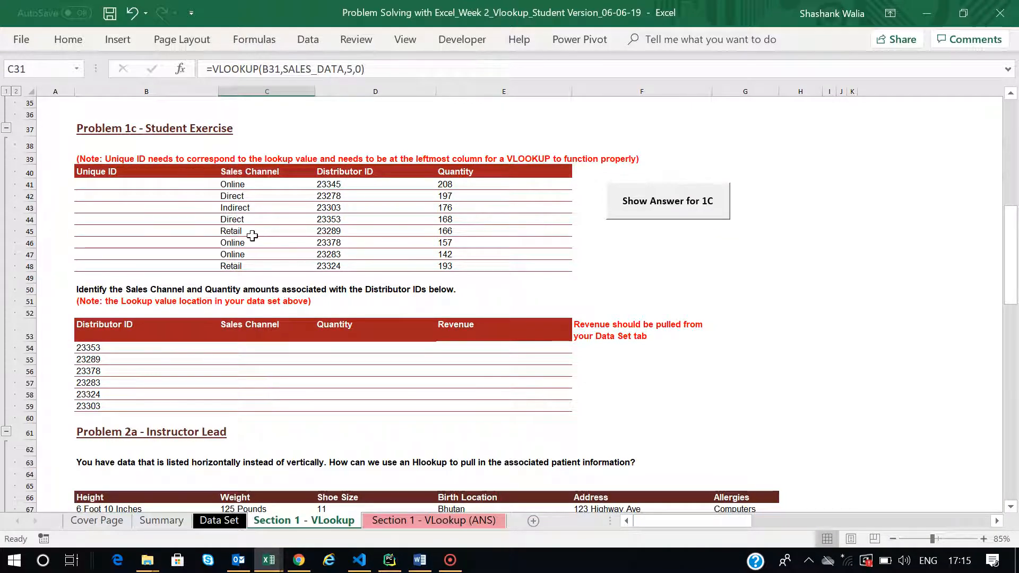
Step: Examine Problem 1c's source table, comparing the empty Unique ID column and the Distributor ID column with the first lookup ID in B54
scroll(252, 236, "up", 1)
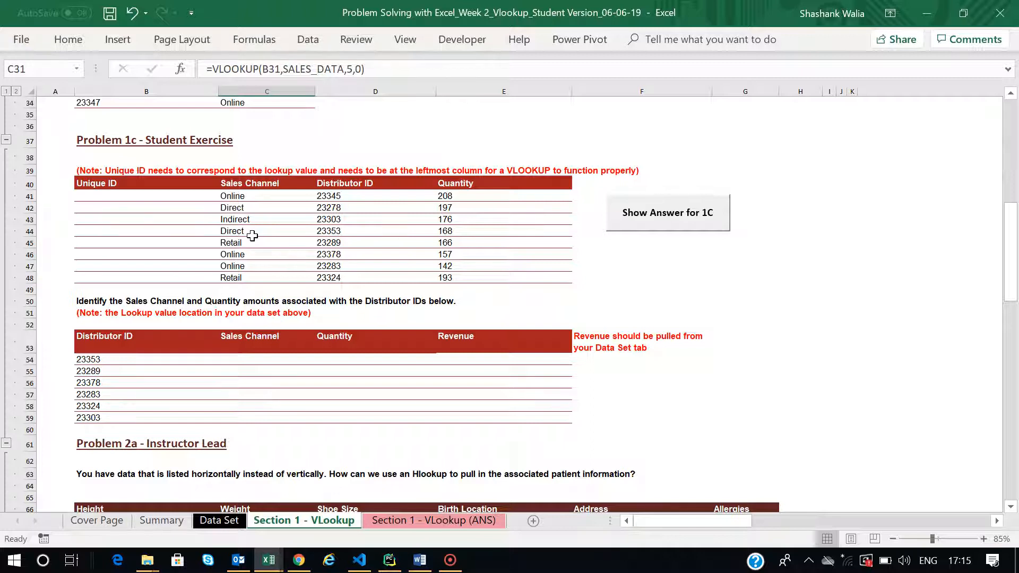
left_click_drag(114, 197, 486, 200)
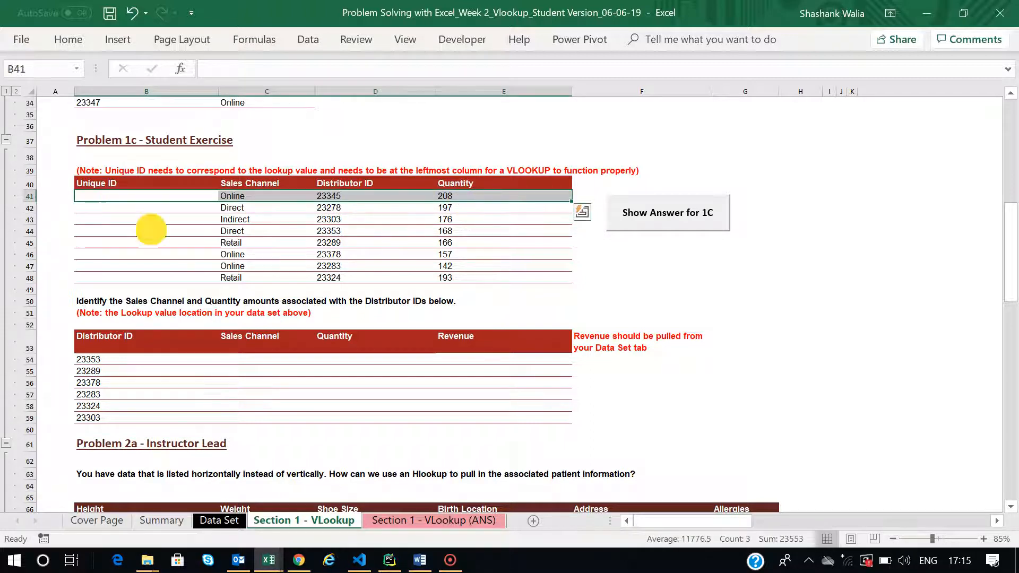
left_click(151, 229)
left_click(91, 360)
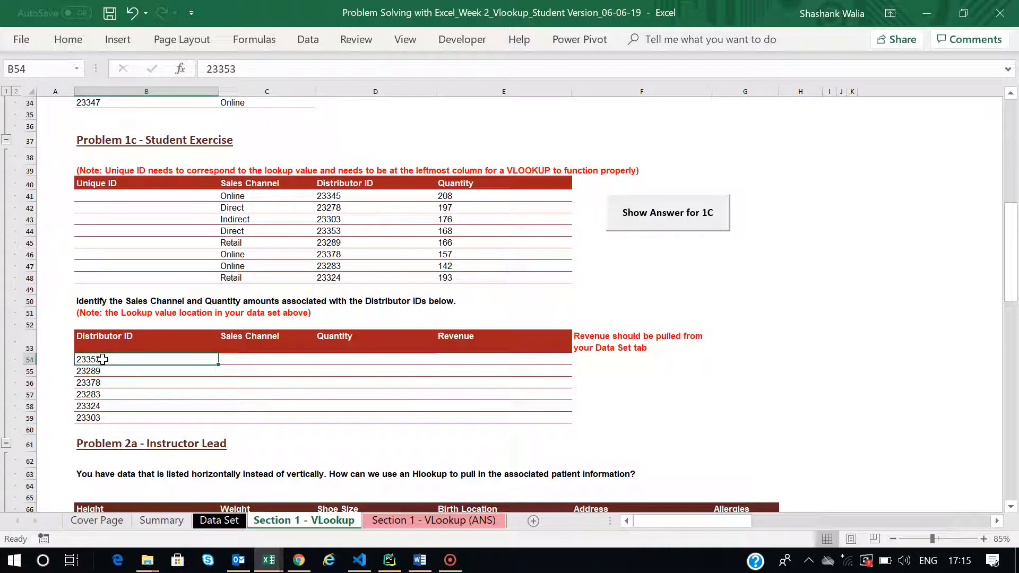
left_click(130, 197)
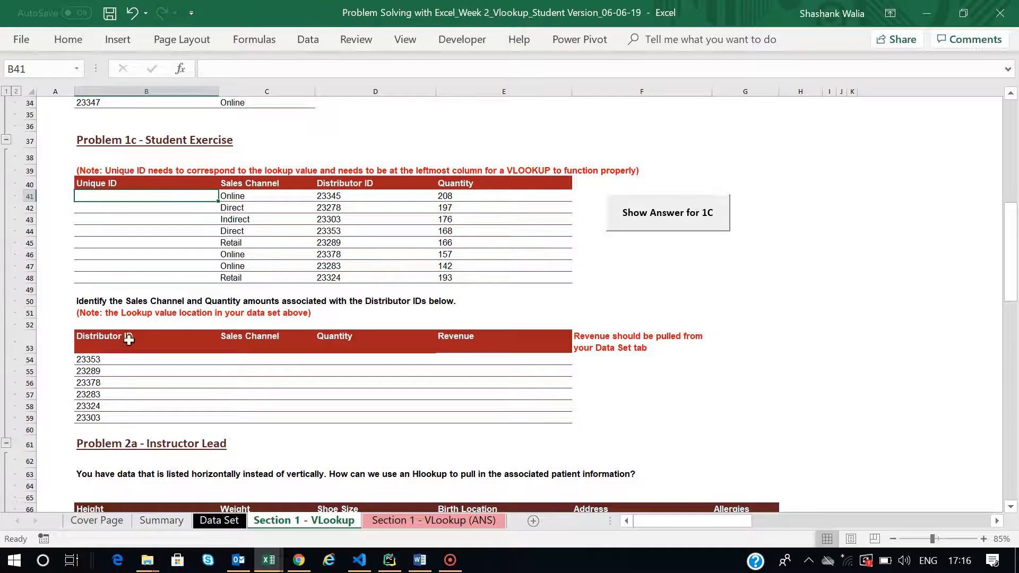
left_click(329, 195)
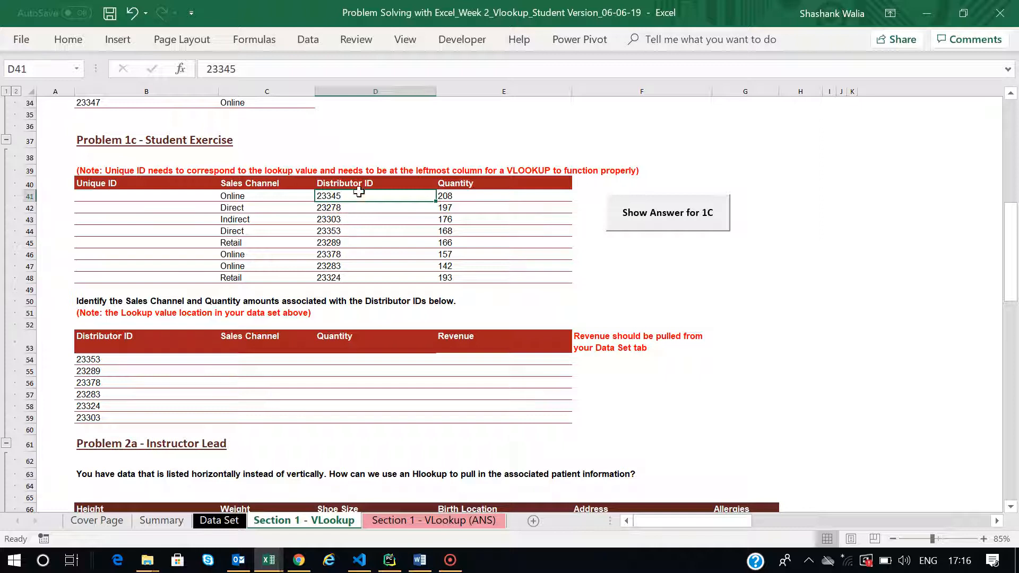
left_click_drag(358, 182, 347, 277)
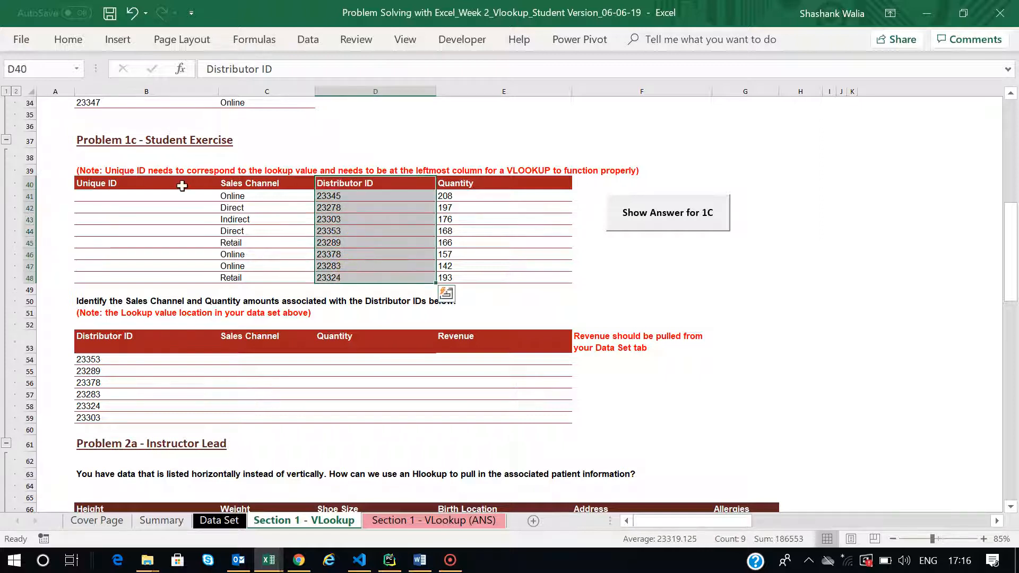
Step: Copy the Distributor IDs from D41:D48 into the Unique ID column at B41:B48
left_click(365, 198)
key("ctrl+shift+Down")
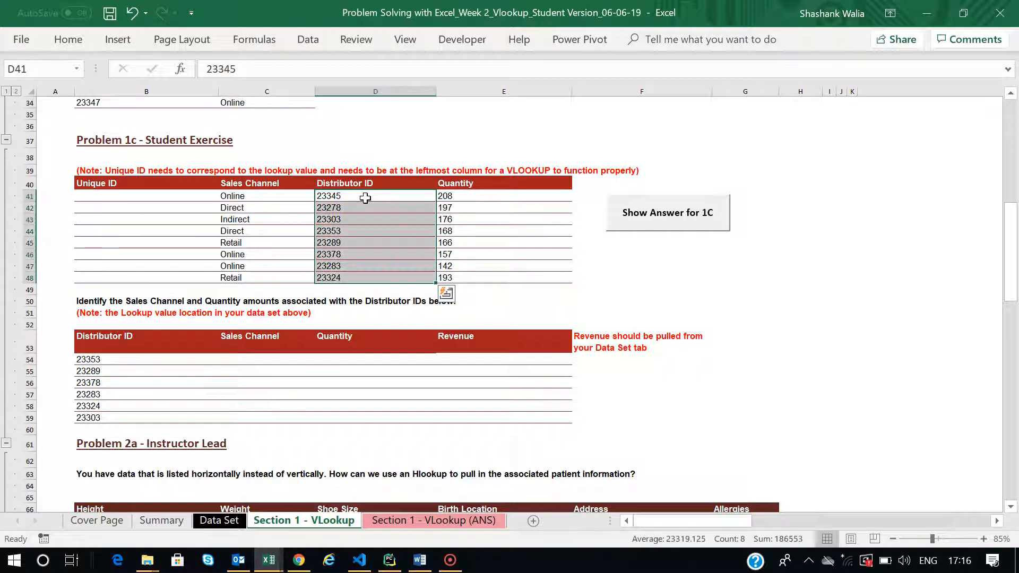
key("ctrl+c")
left_click(139, 196)
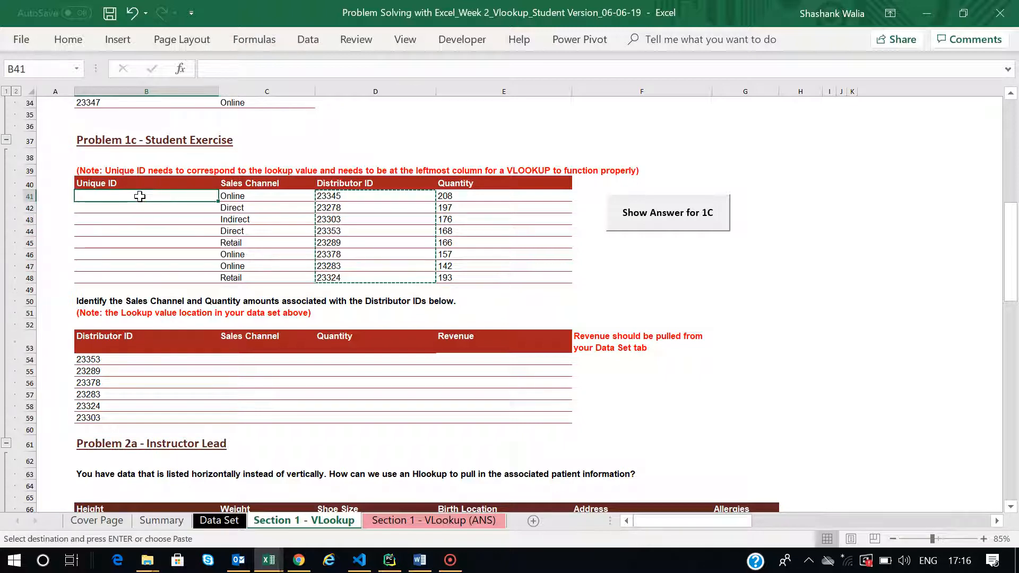
key("ctrl+v")
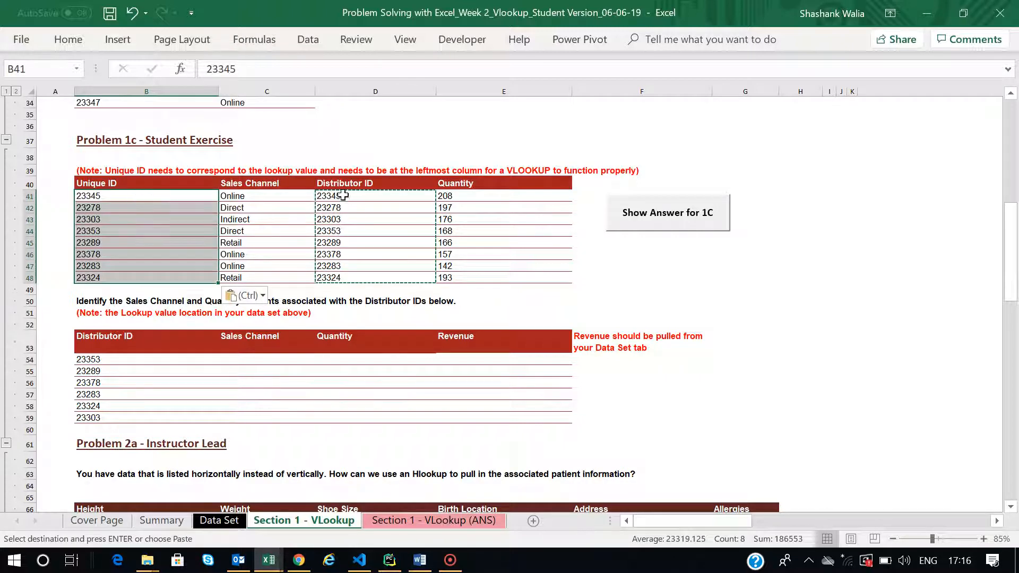
left_click(344, 196)
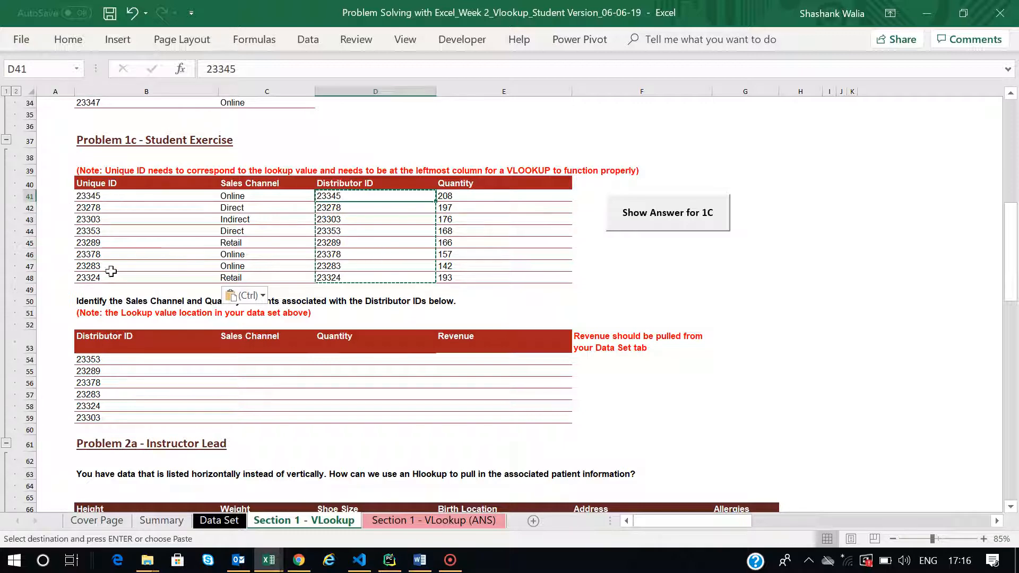
left_click(85, 197)
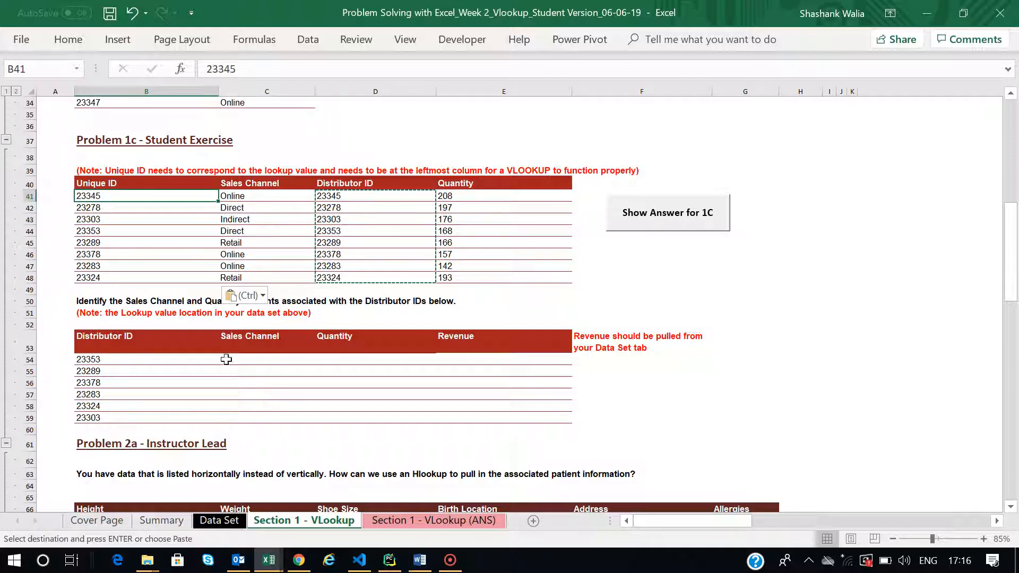
left_click(247, 357)
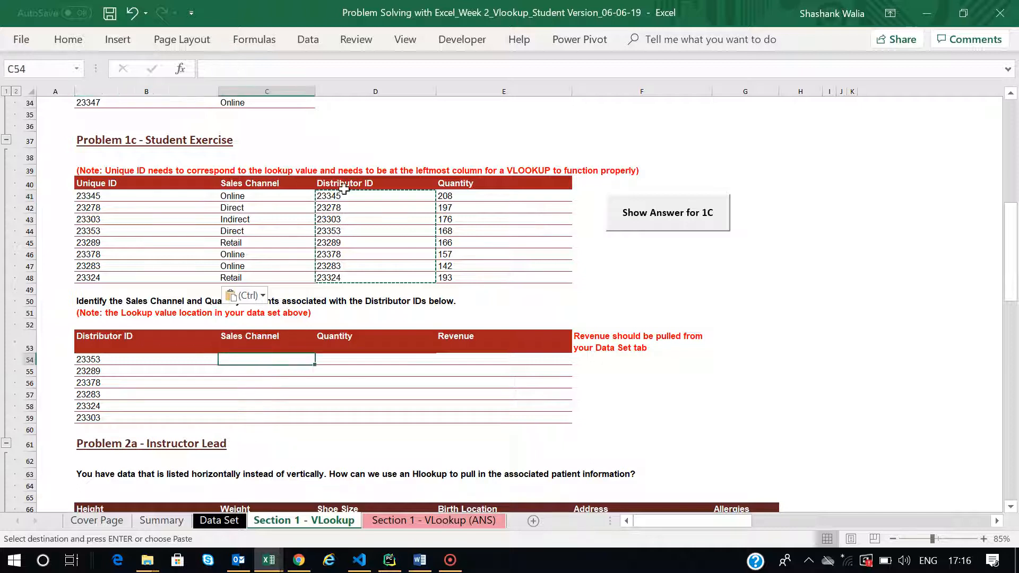
Step: Clear the copied IDs from the Unique ID column, B41:B48
left_click(136, 198)
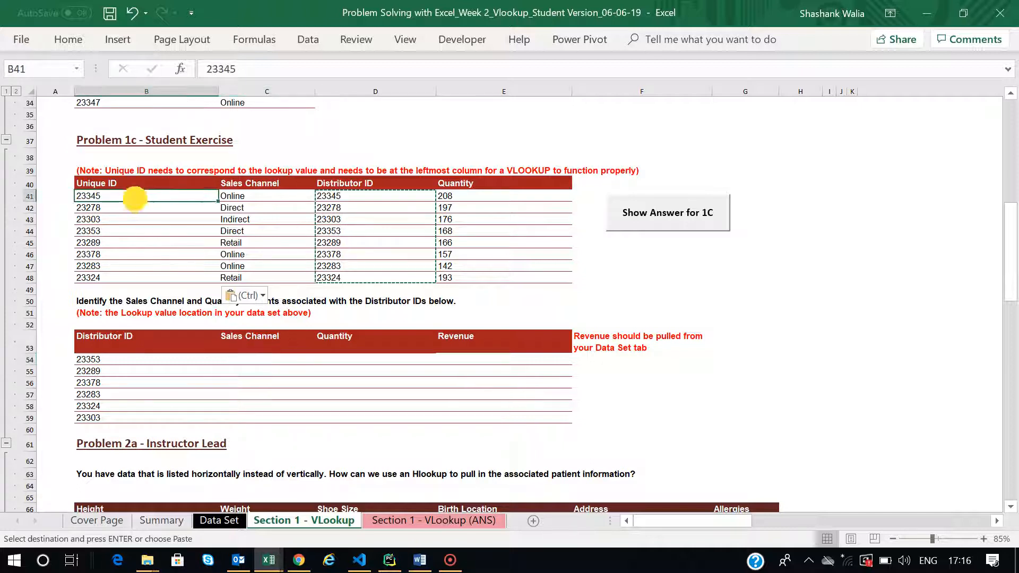
key("ctrl+shift+Down")
key("Delete")
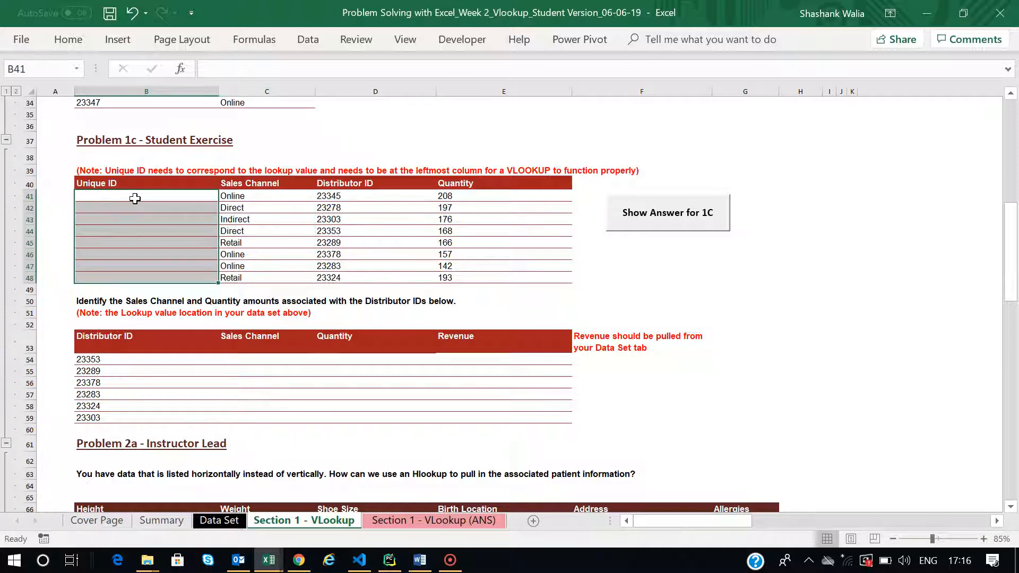
Step: Enter =VLOOKUP(B54,C40:E48,1,0) in Sales Channel cell C54, using the source table without its Unique ID column
left_click(239, 354)
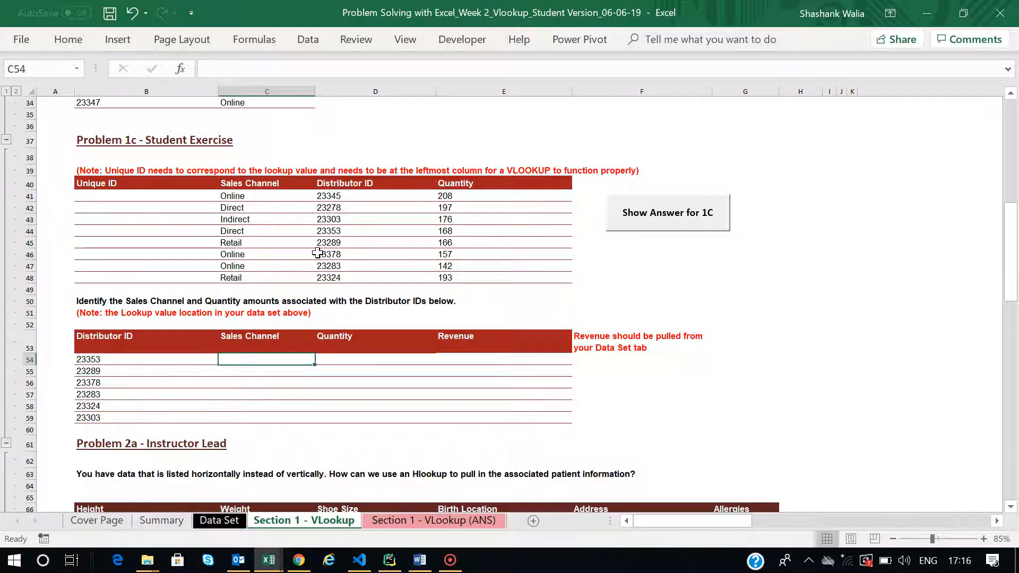
type("=vlookup")
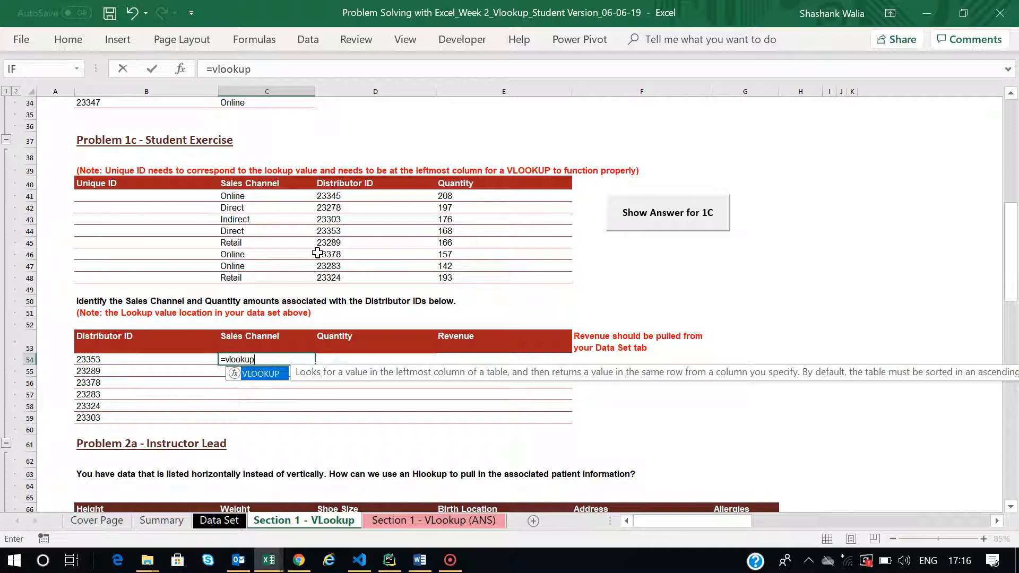
type("(")
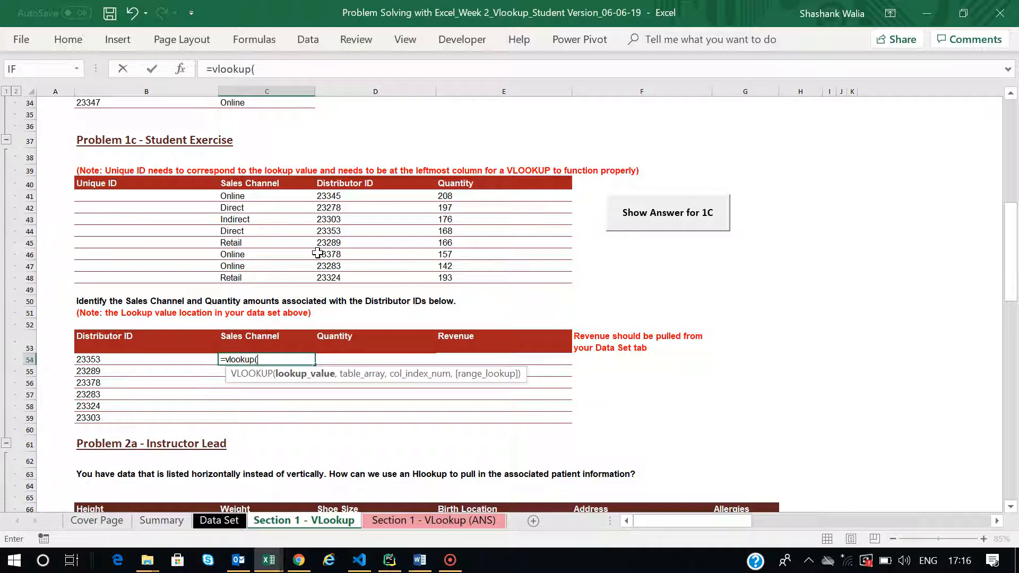
left_click(128, 361)
type(",")
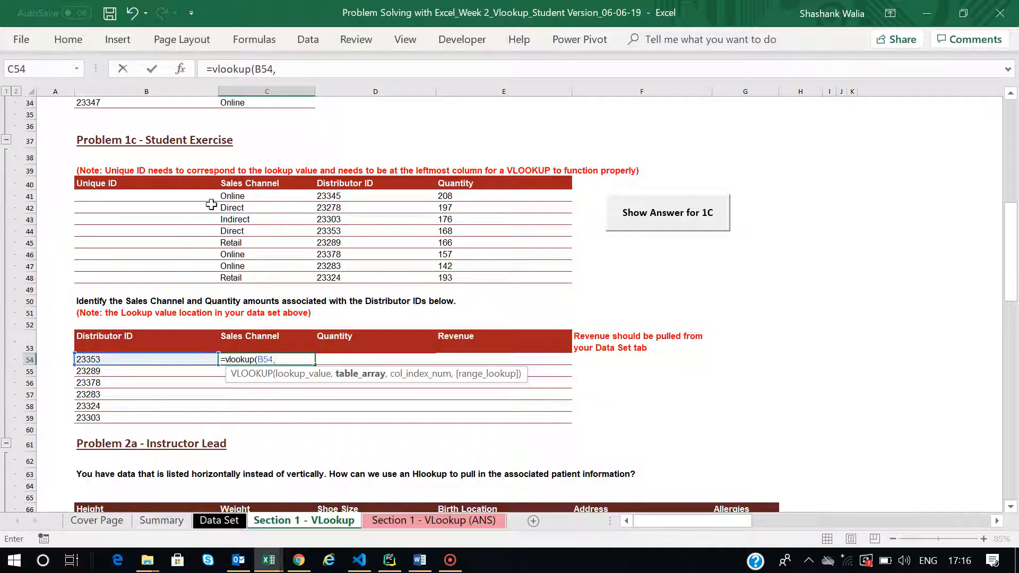
left_click_drag(233, 183, 516, 277)
type(",")
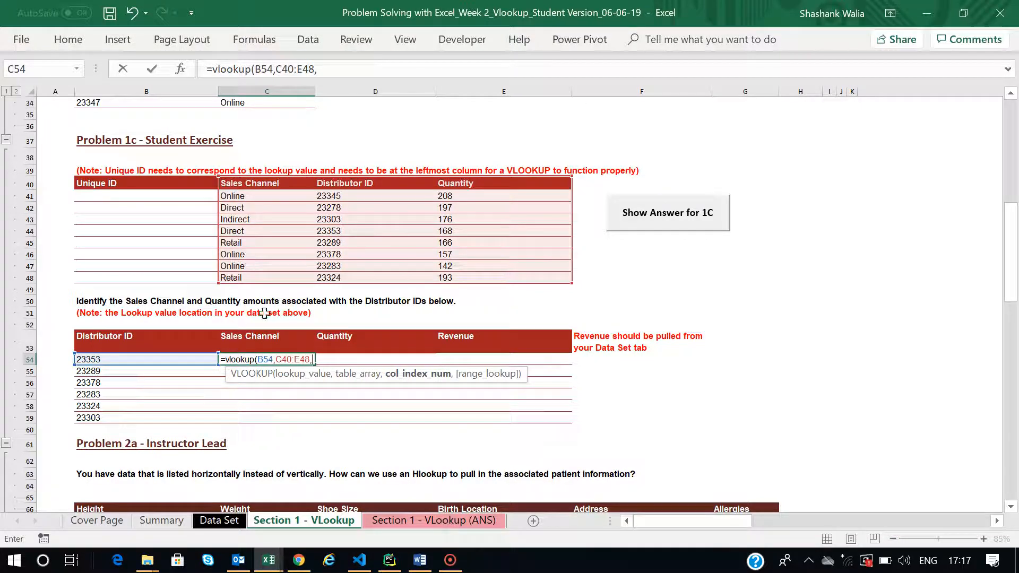
type("1,0")
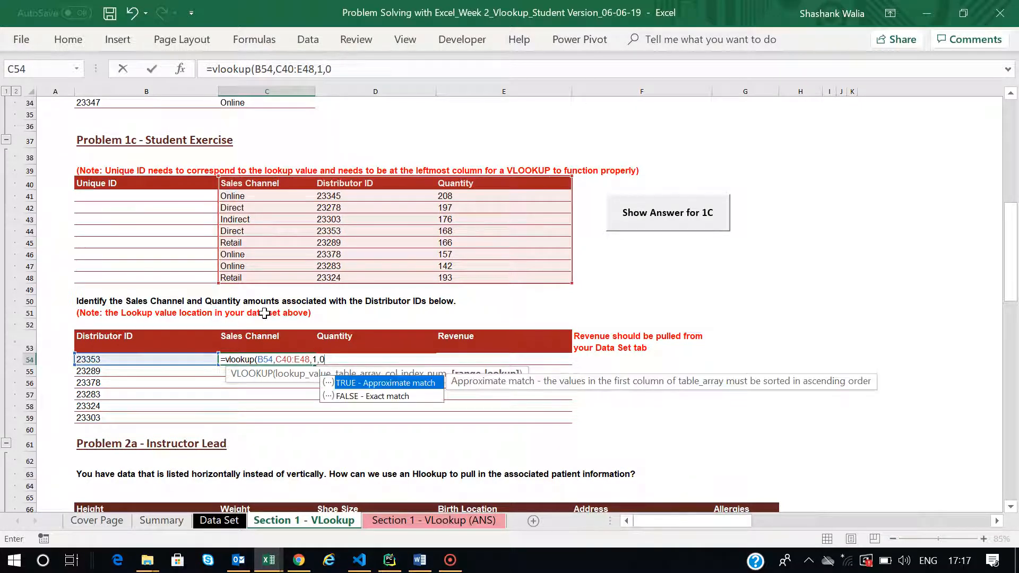
type(")")
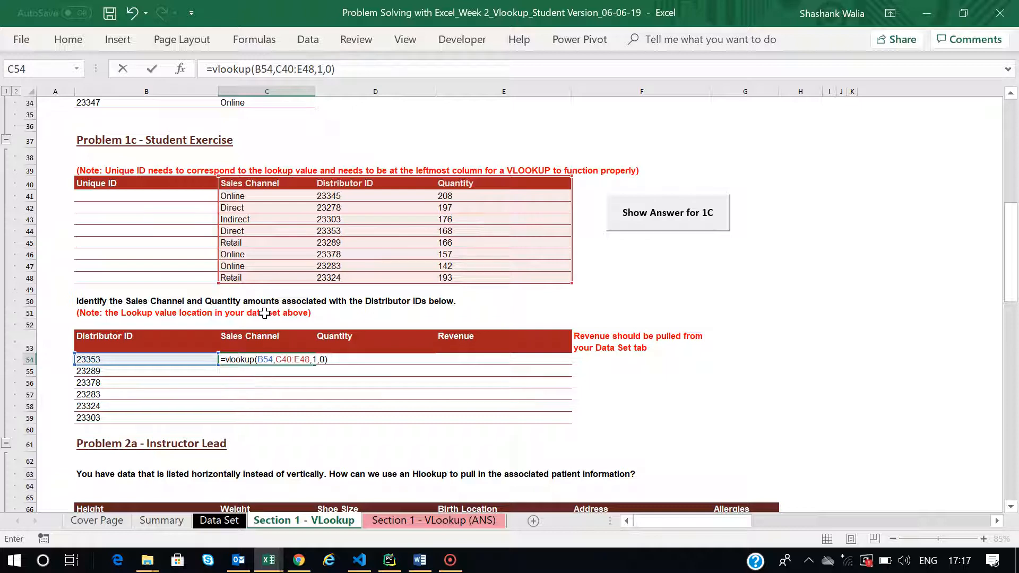
key("Return")
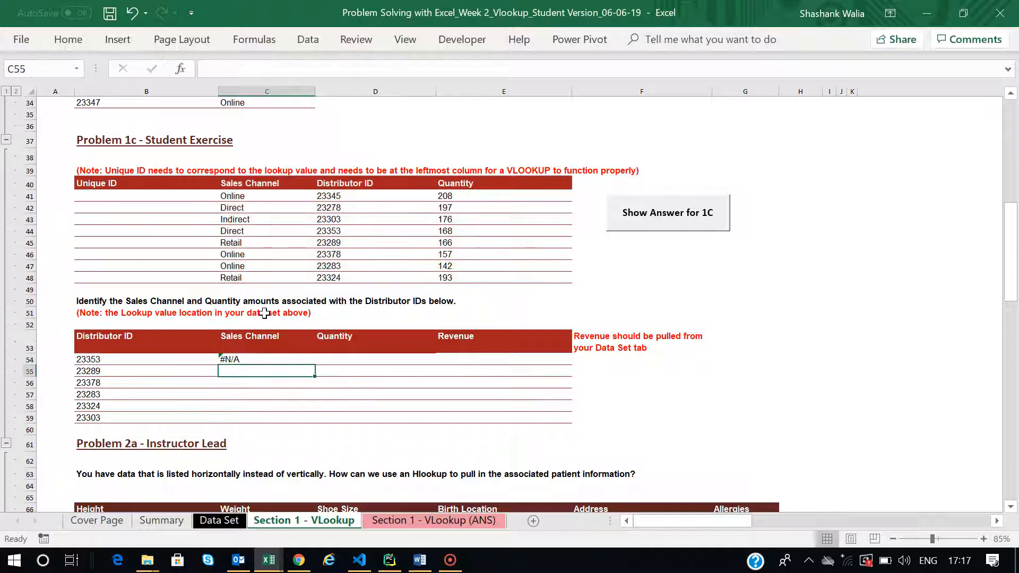
left_click(230, 359)
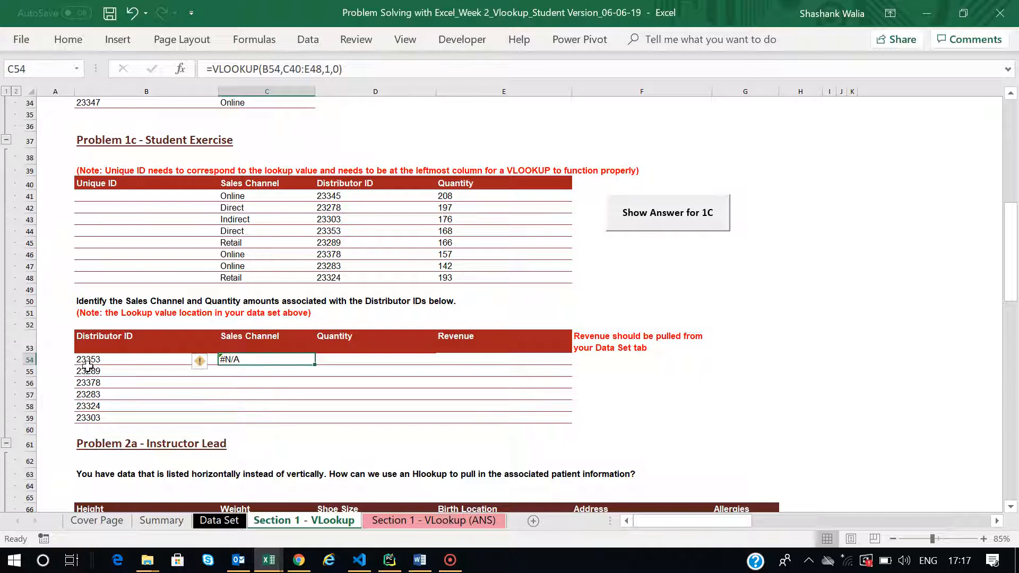
left_click(62, 42)
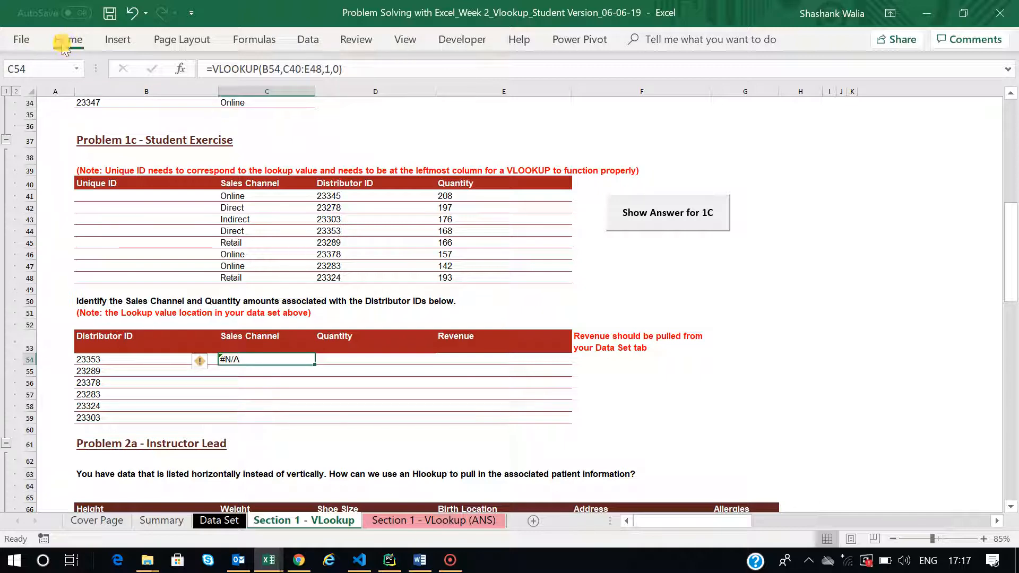
left_click(126, 41)
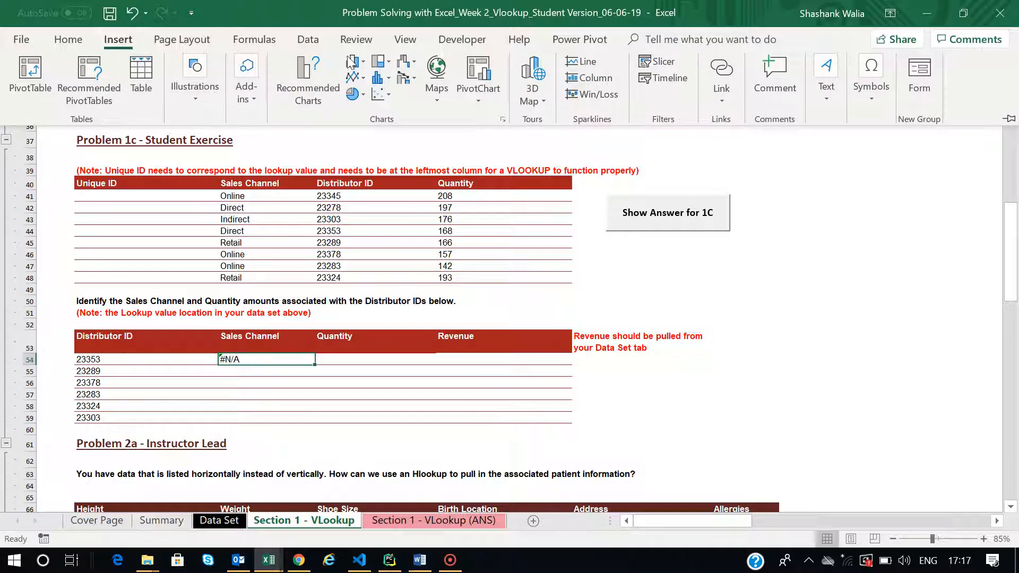
left_click(774, 298)
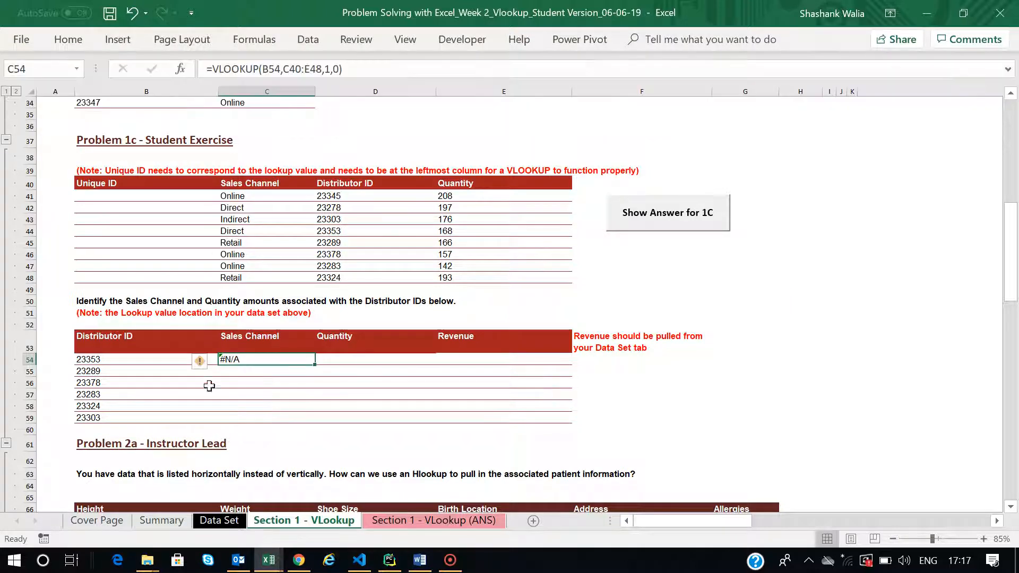
Step: Compare the lookup Distributor IDs in B54:B59 with the source IDs in D41:D48 and the empty Unique ID cells B41:B48
left_click_drag(88, 371, 127, 418)
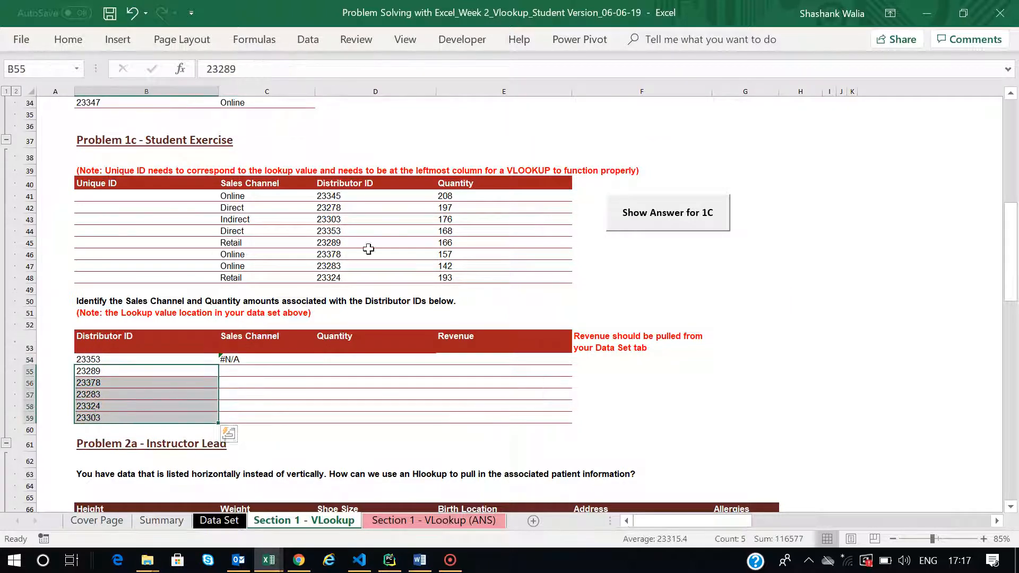
left_click_drag(352, 196, 339, 277)
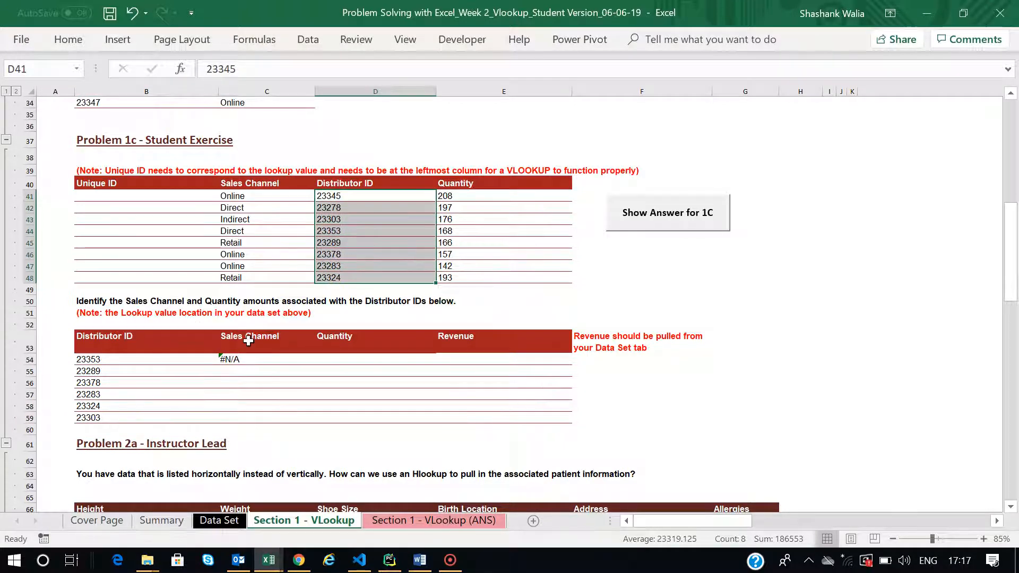
left_click(94, 362)
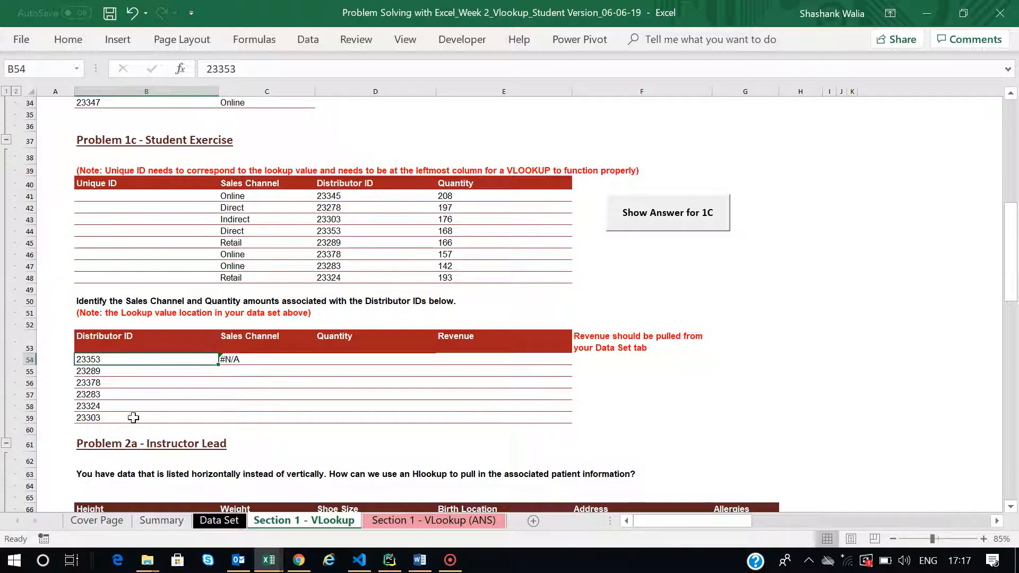
left_click_drag(344, 192, 333, 276)
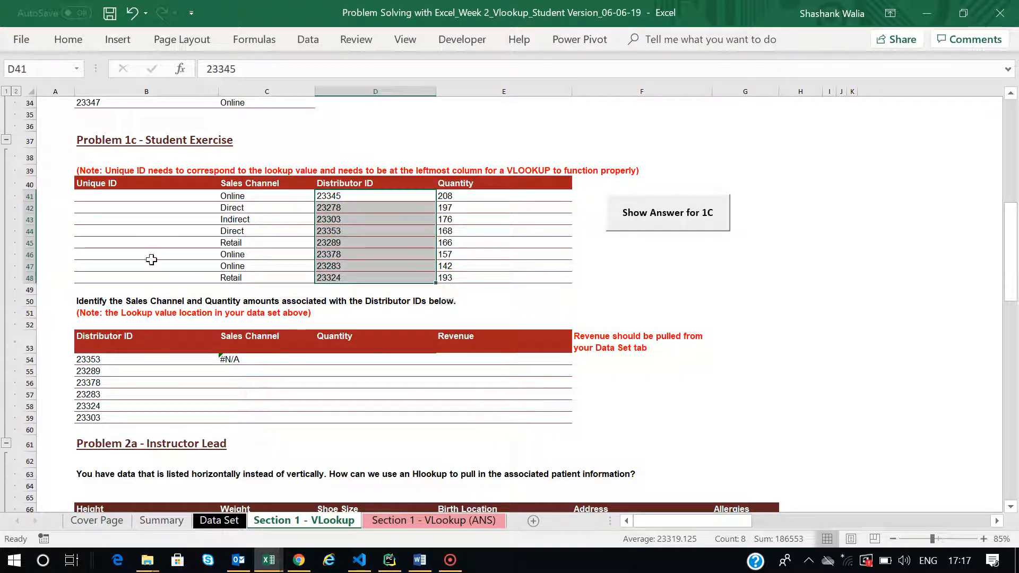
left_click_drag(130, 196, 138, 278)
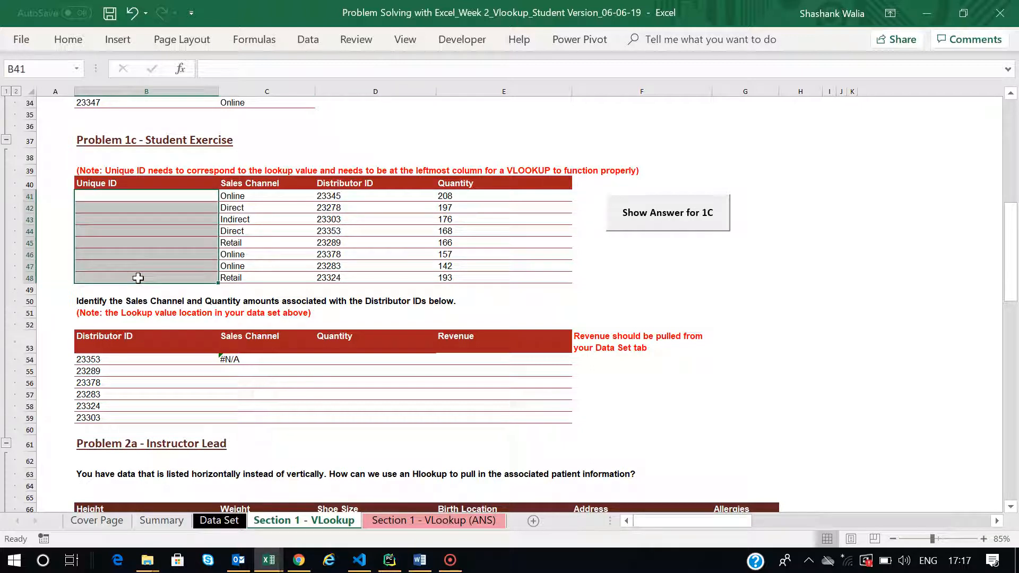
Step: Copy the Distributor IDs in D41:D48 into the empty Unique ID cells B41:B48 of the Problem 1c source table
left_click_drag(334, 198, 334, 278)
key("ctrl+c")
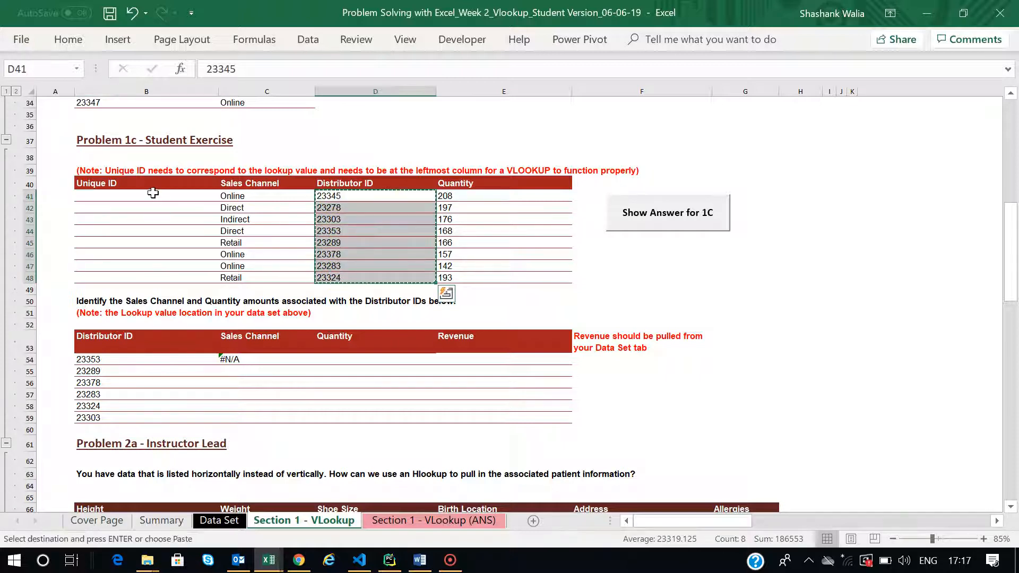
left_click(153, 192)
key("ctrl+v")
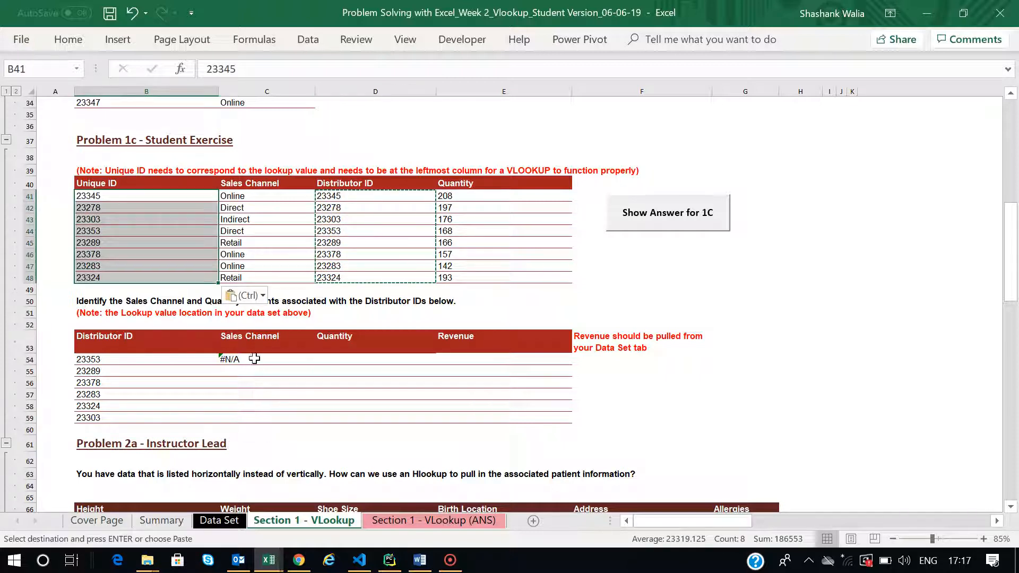
Step: Change the Sales Channel formula in C54 to =VLOOKUP(B54,B40:E48,2,0) so the table range includes the Unique ID column
left_click(254, 359)
double_click(257, 358)
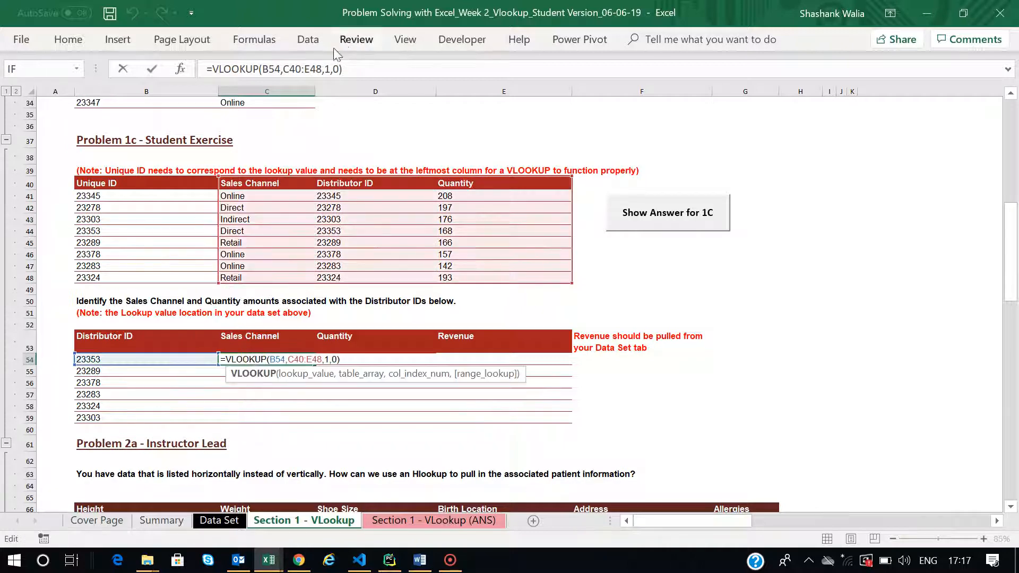
left_click(329, 69)
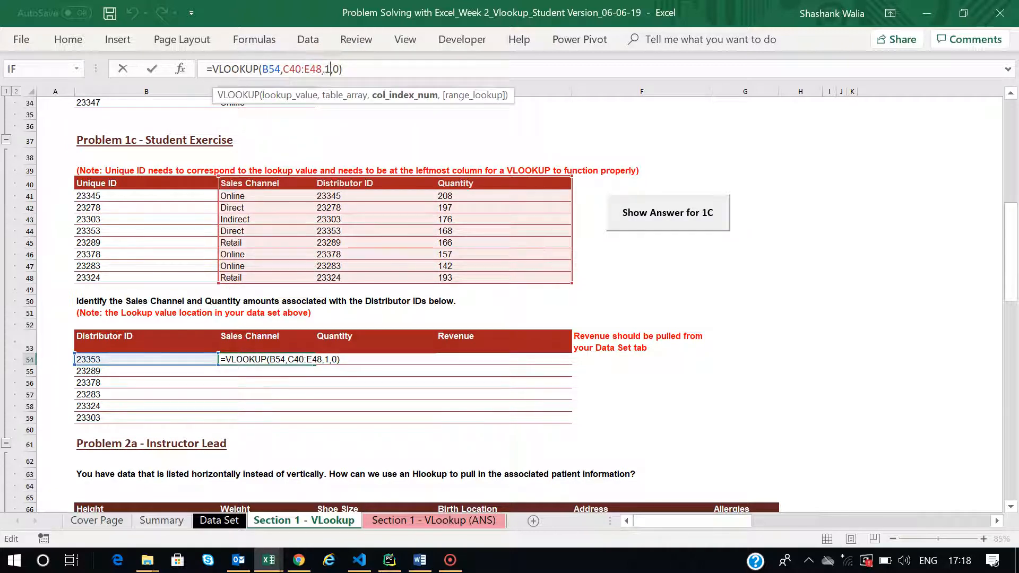
left_click(322, 69)
key("BackSpace")
key("BackSpace")
key("BackSpace")
key("BackSpace")
key("BackSpace")
key("BackSpace")
key("BackSpace")
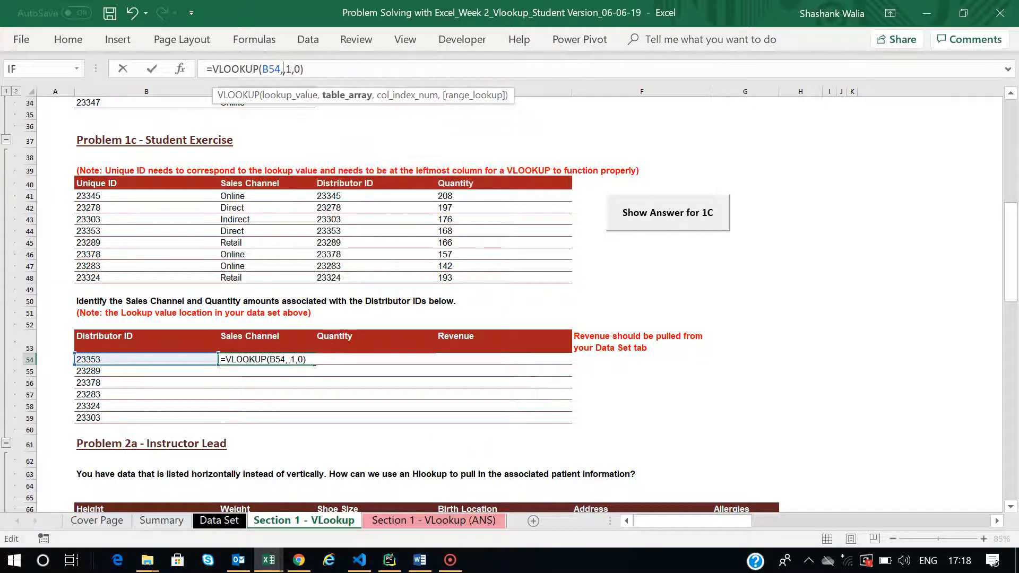
left_click_drag(99, 185, 495, 276)
left_click(322, 69)
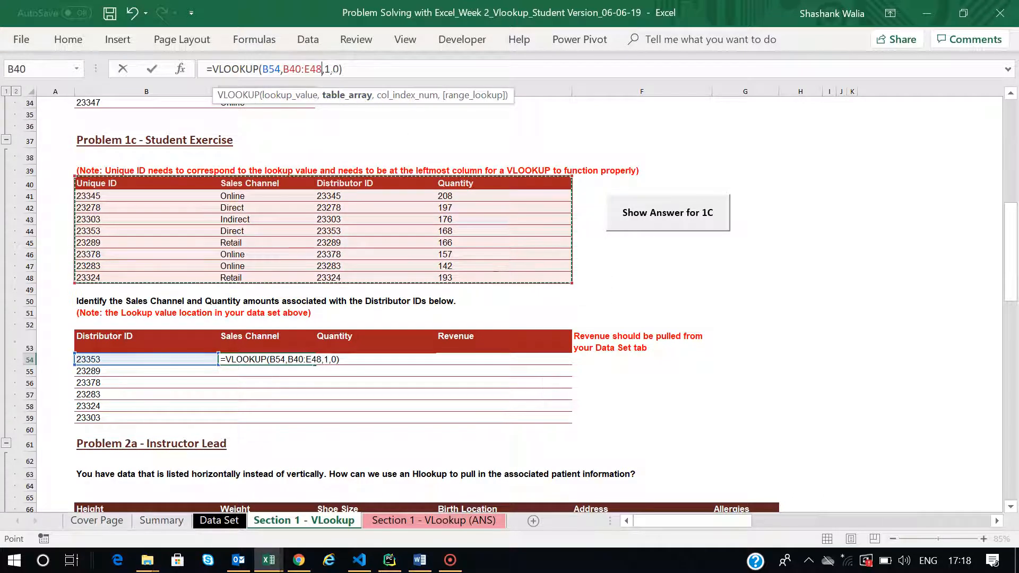
left_click(327, 69)
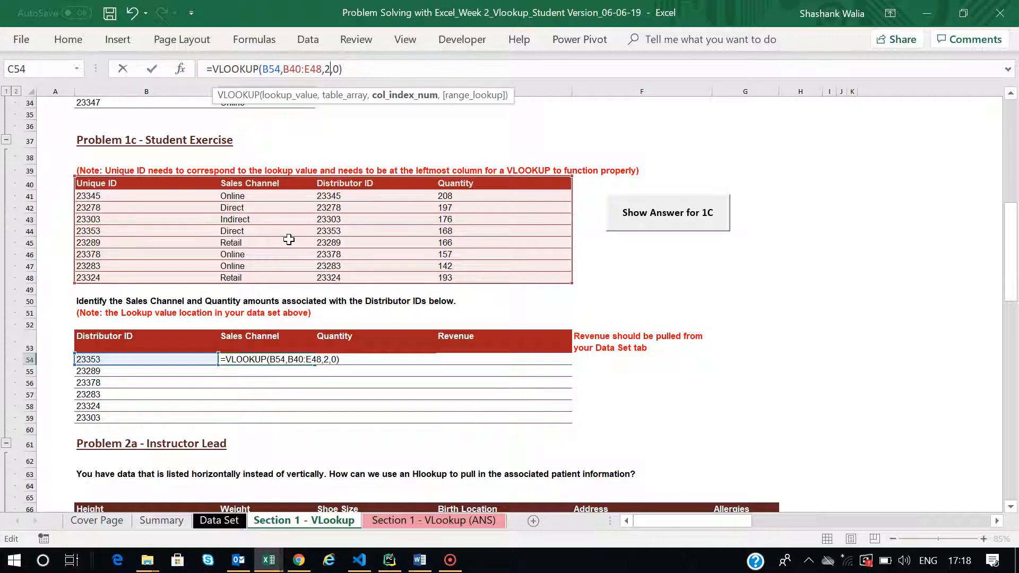
key("Return")
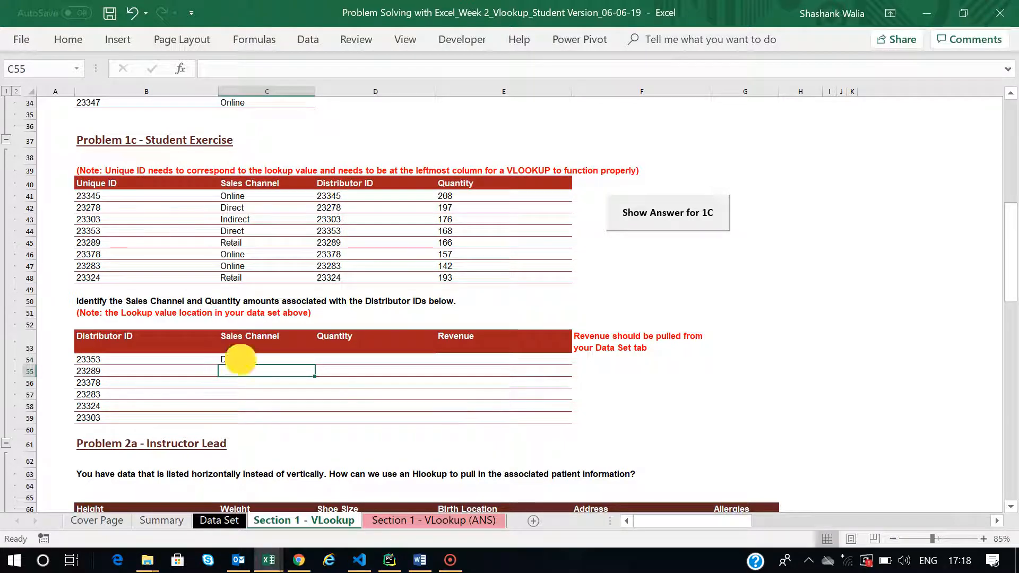
Step: Make the table range in C54 absolute as $B$40:$E$48 and fill the Sales Channel formula down to C59
left_click(241, 359)
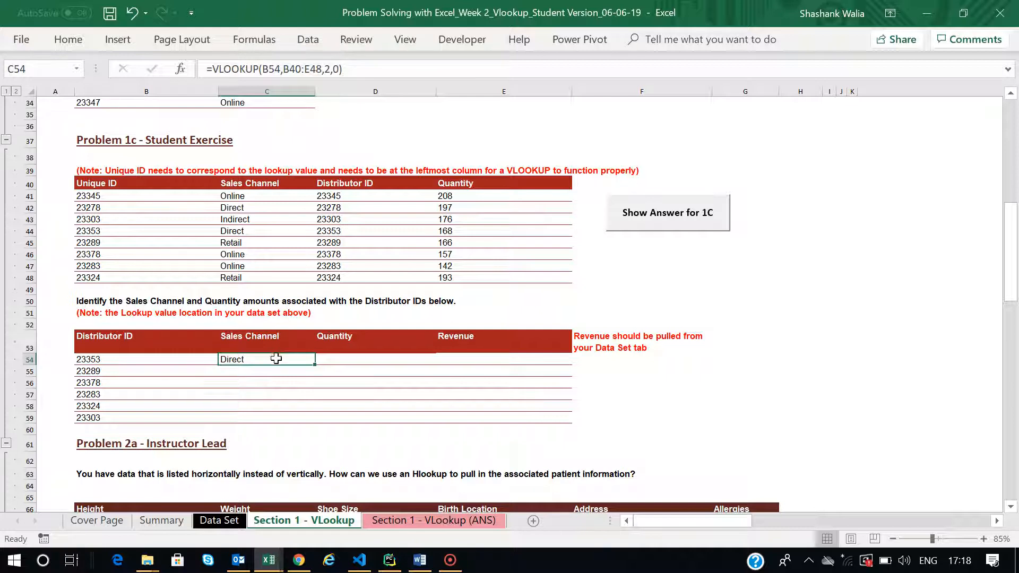
left_click(296, 69)
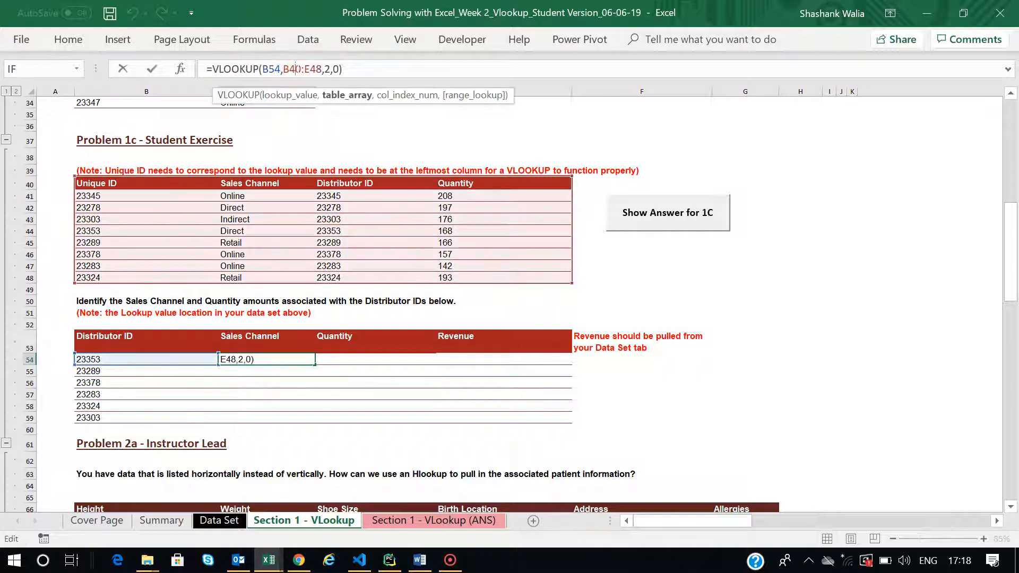
key("F4")
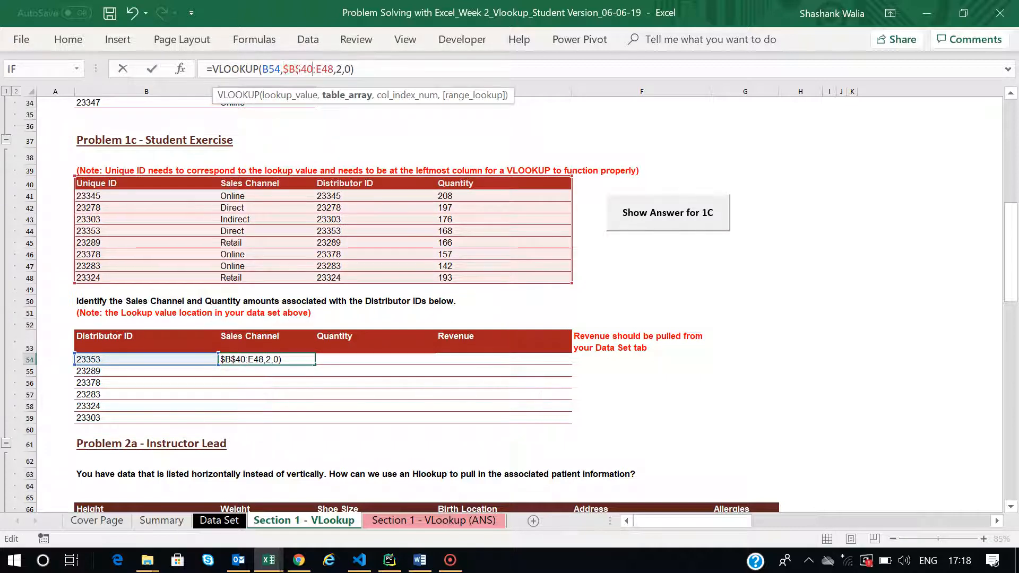
key("F4")
key("Return")
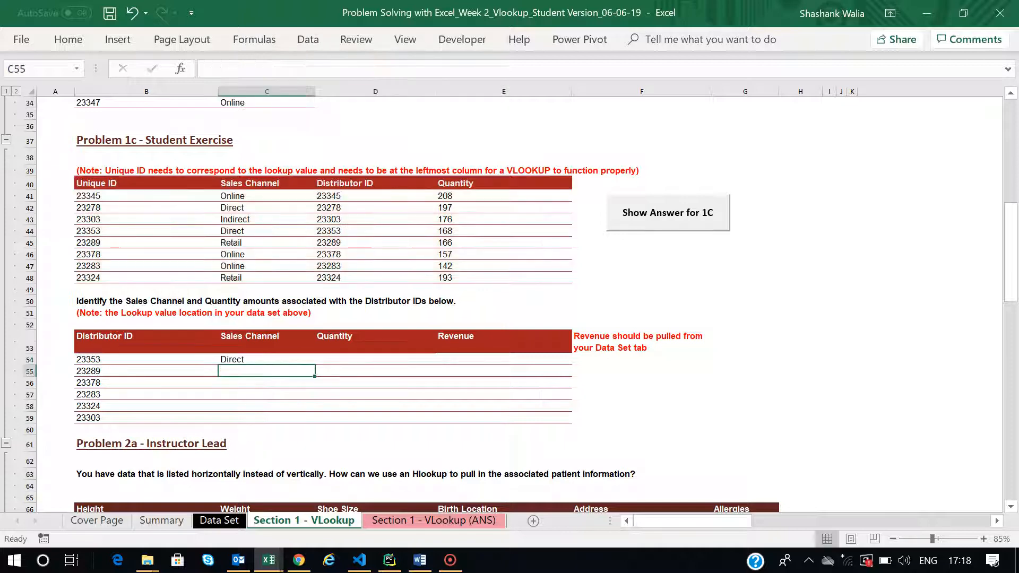
left_click(282, 362)
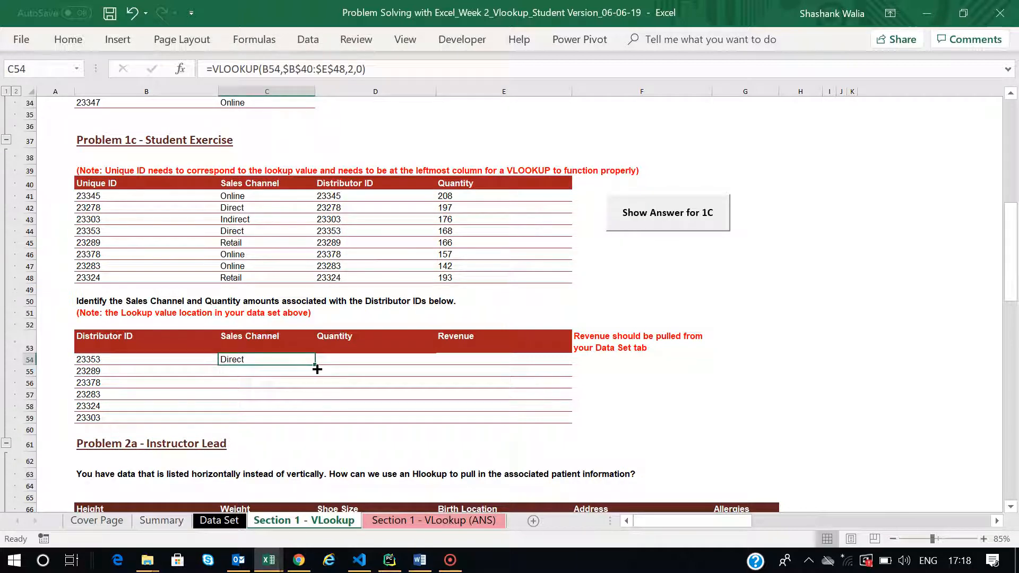
left_click_drag(315, 365, 309, 422)
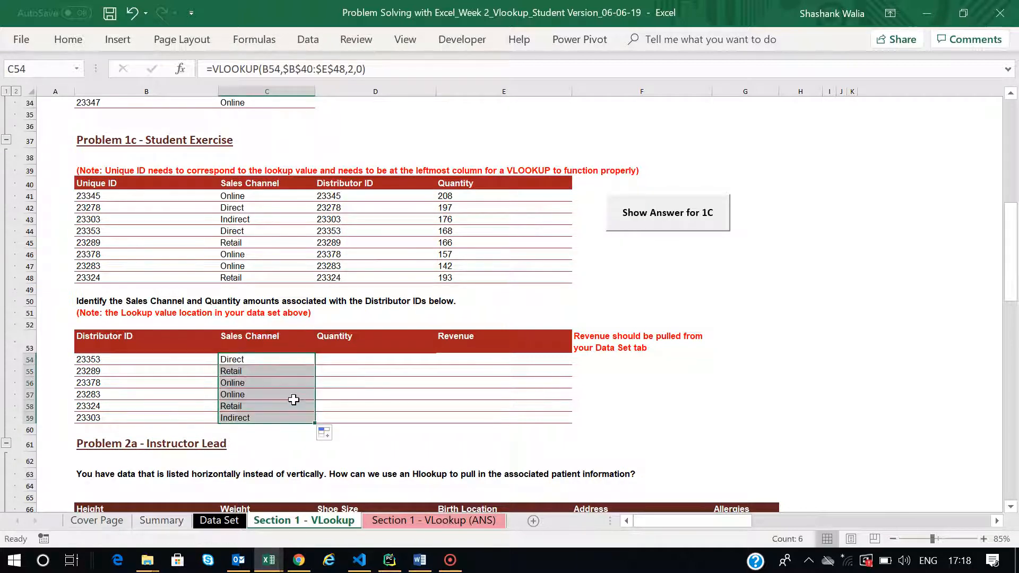
Step: Fill the C54 formula across into Quantity cell D54 and compare the lookup value references of the two cells
left_click(300, 361)
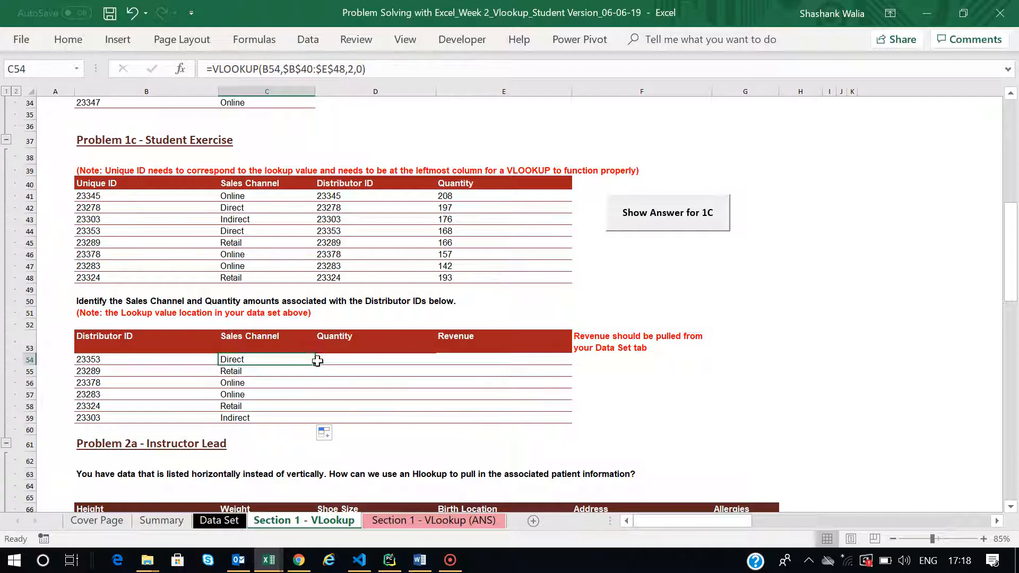
left_click_drag(315, 367, 391, 361)
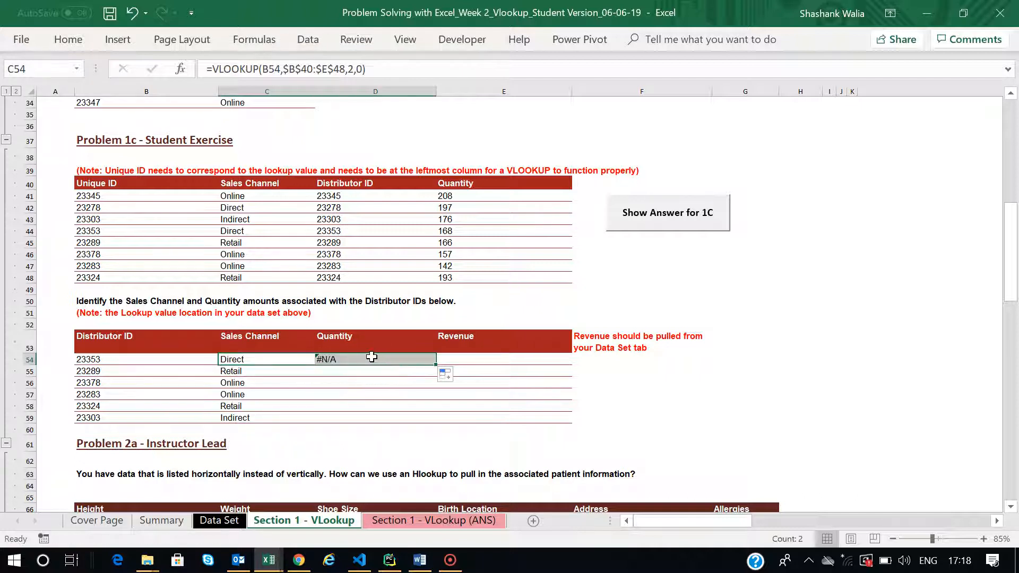
left_click(372, 358)
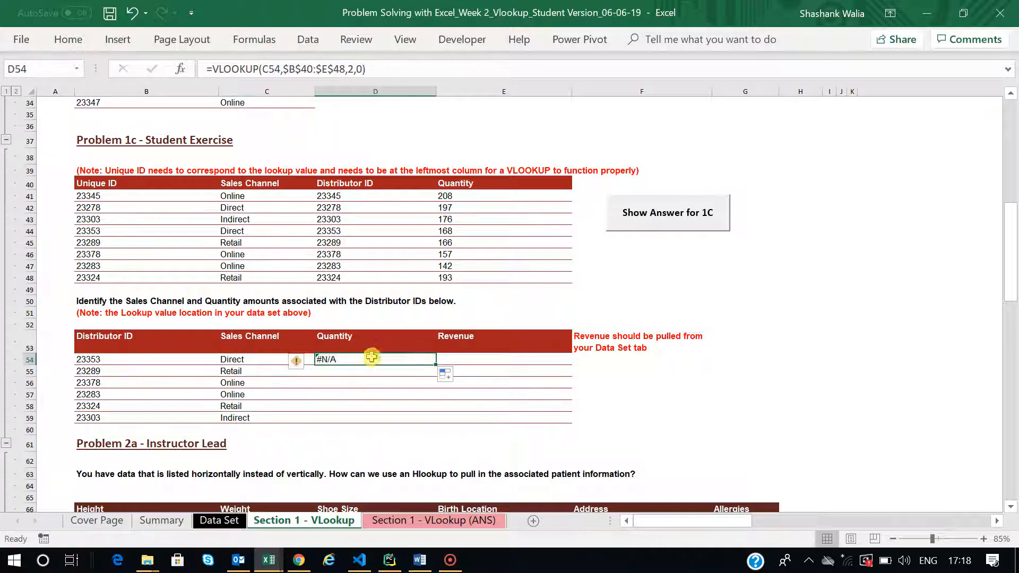
left_click(243, 359)
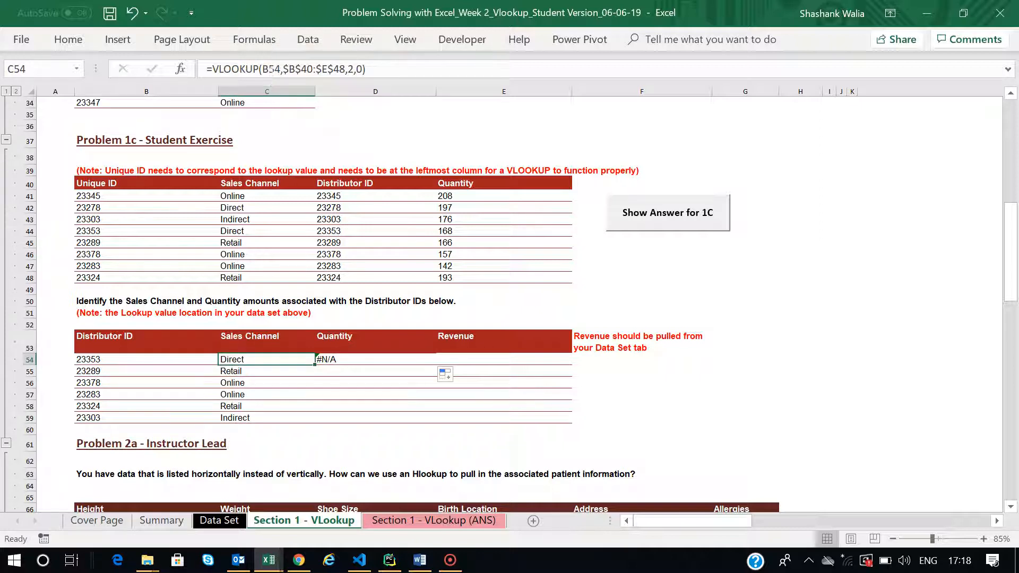
left_click(104, 361)
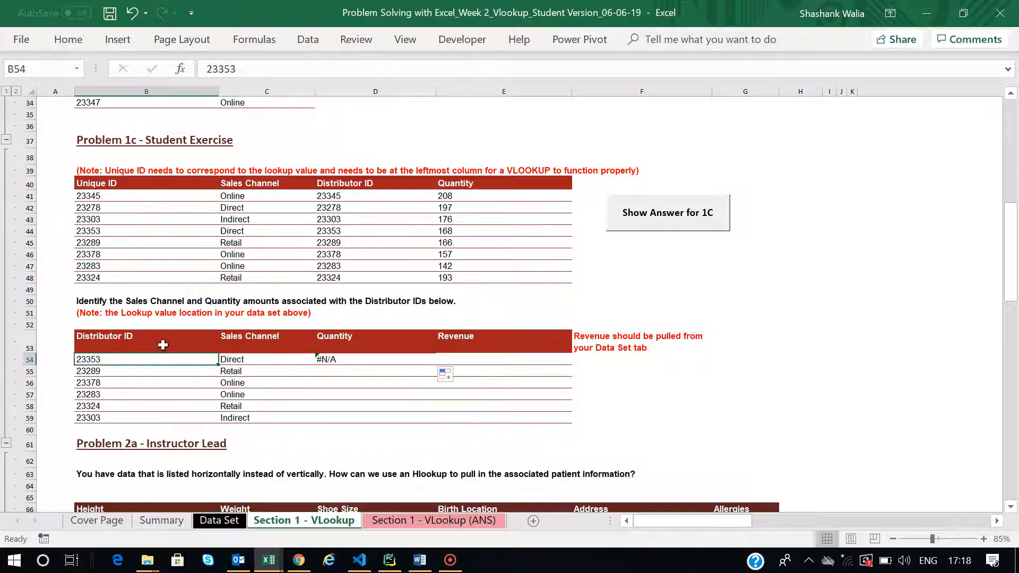
left_click(333, 360)
left_click(243, 361)
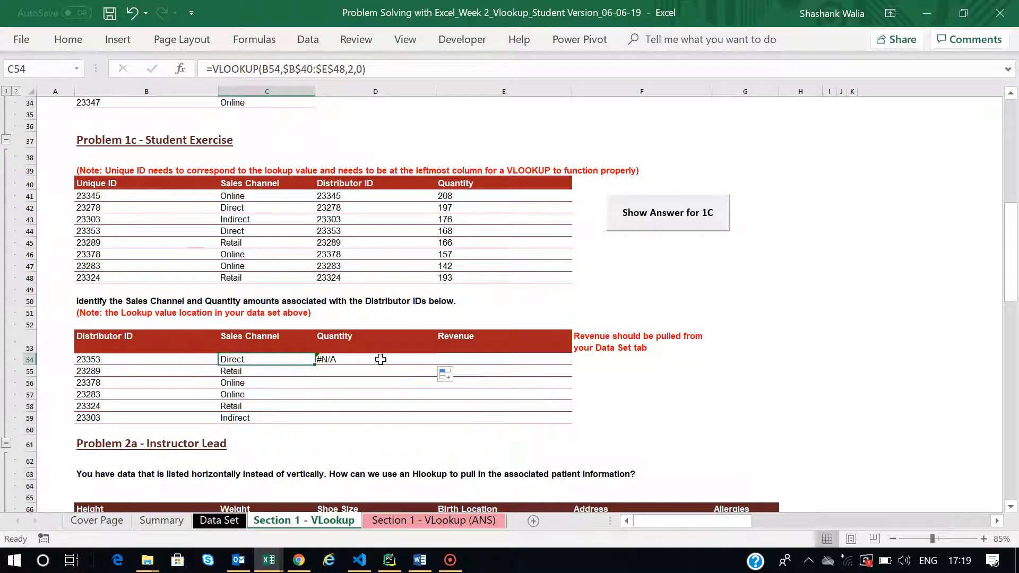
left_click(380, 359)
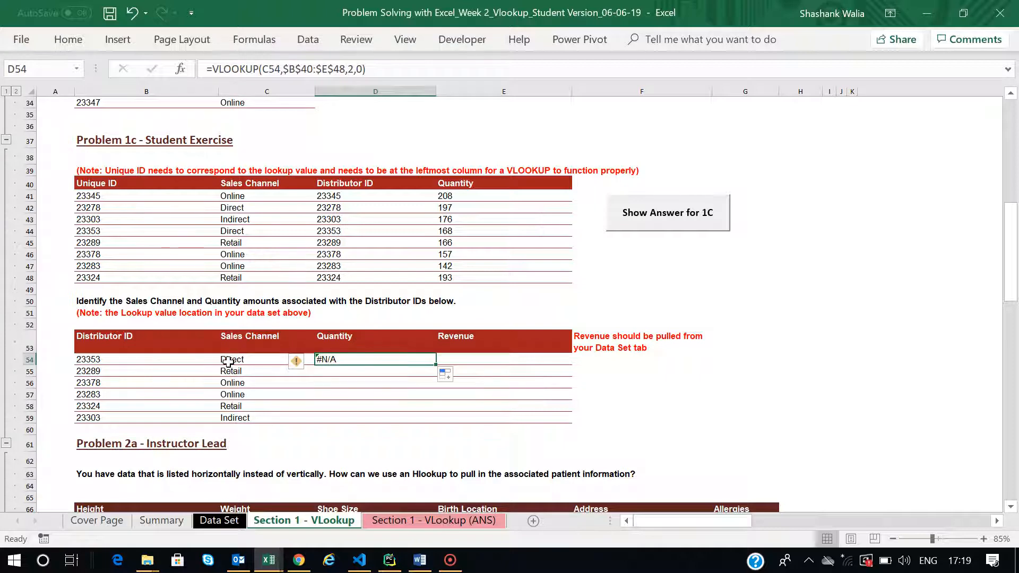
Step: Change the lookup value in the D54 Quantity formula to the Distributor ID cell B54
left_click(268, 69)
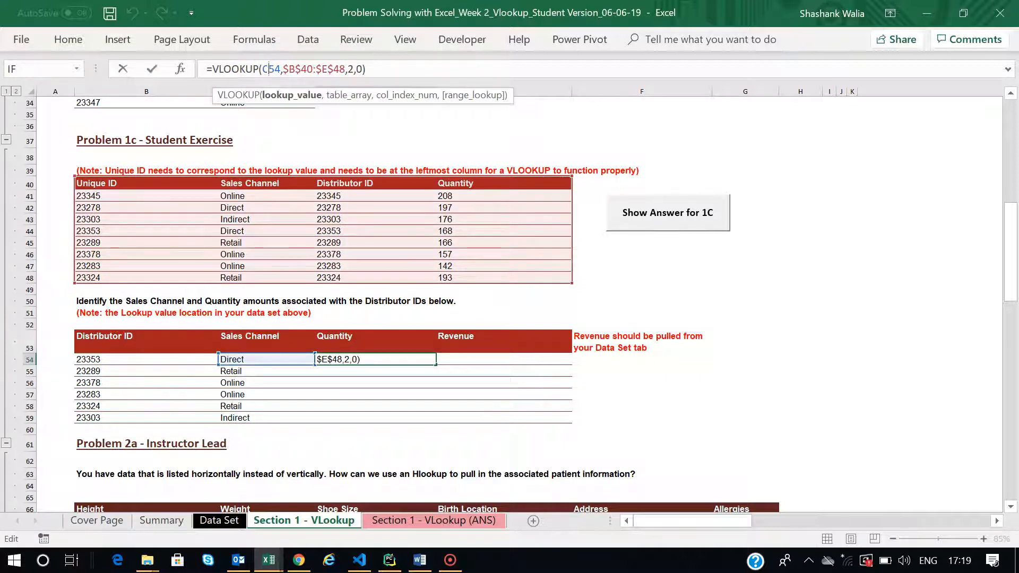
key("BackSpace")
type("B")
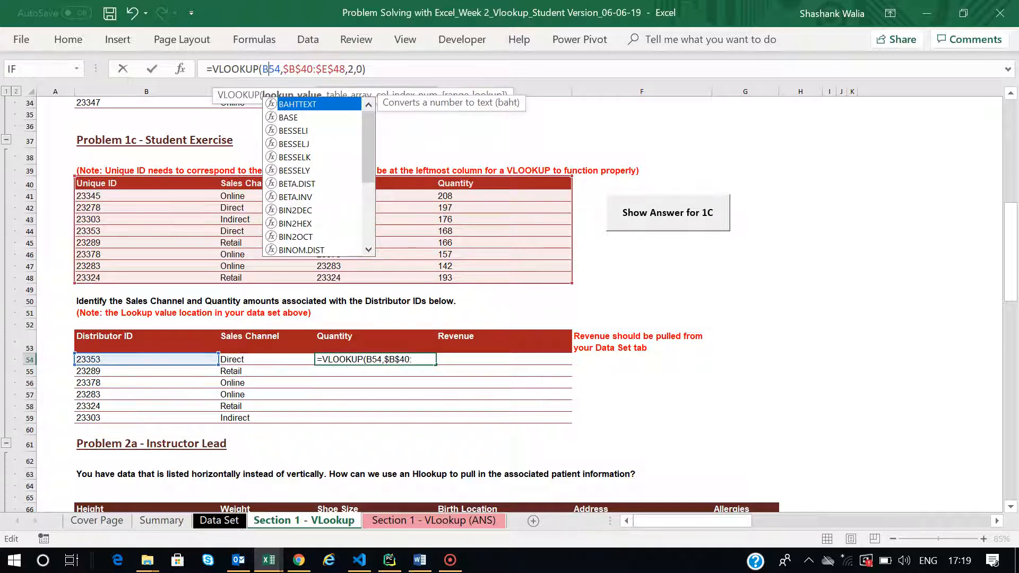
key("Return")
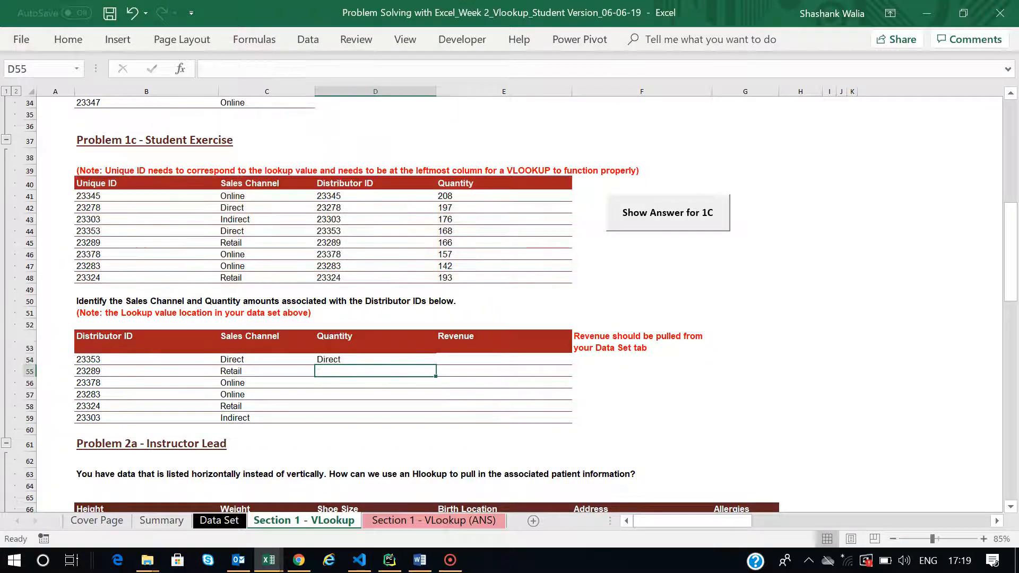
Step: Set the column index in the D54 formula to 4 and fill the Quantity lookup down to D59
double_click(353, 359)
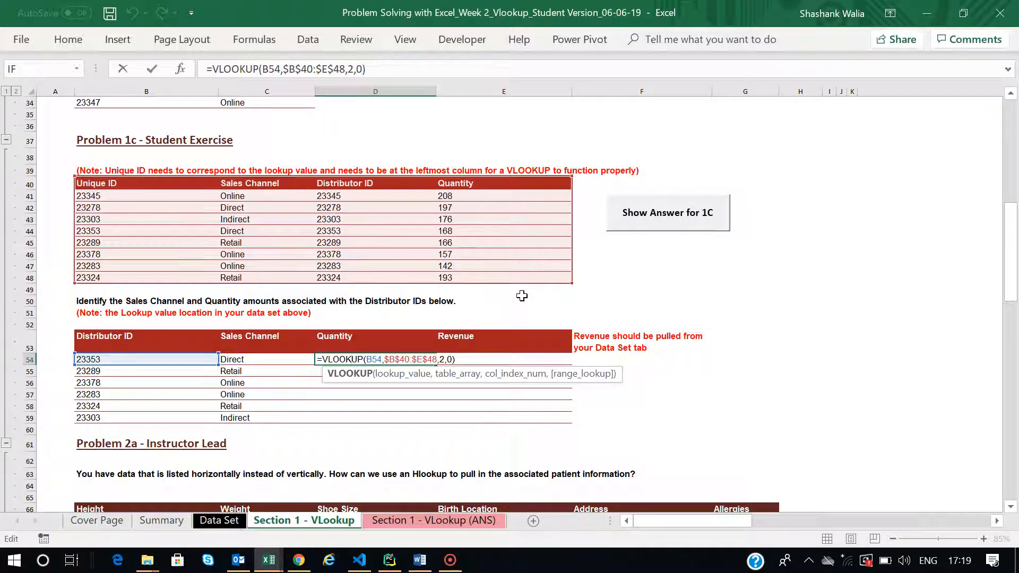
left_click(445, 356)
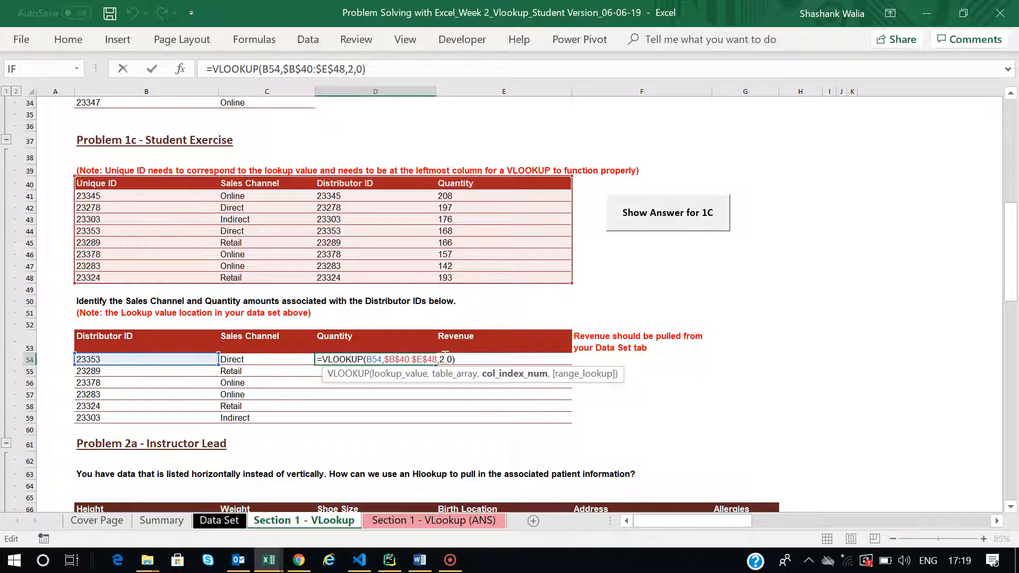
key("BackSpace")
type("4")
key("Return")
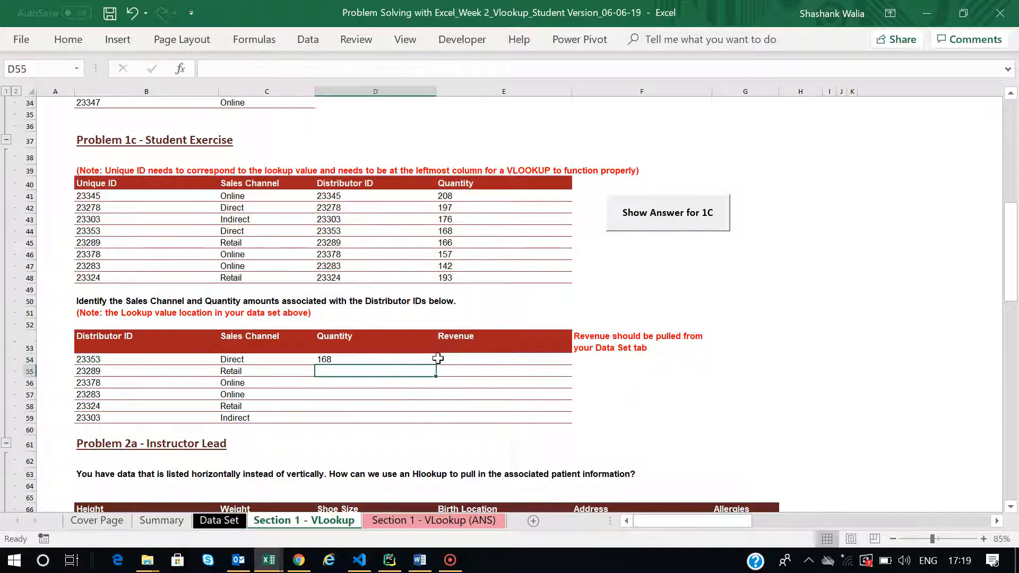
left_click(391, 359)
left_click_drag(434, 364, 434, 422)
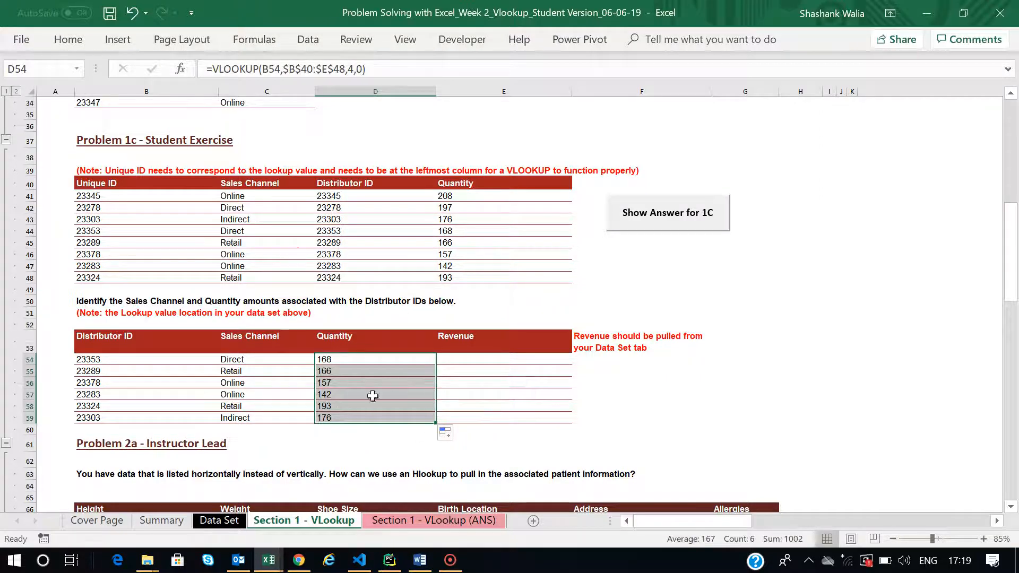
Step: Enter a VLOOKUP in Revenue cell E54 using Distributor ID B54, table SALES_DATA, column index 10 and exact match 0
left_click(446, 362)
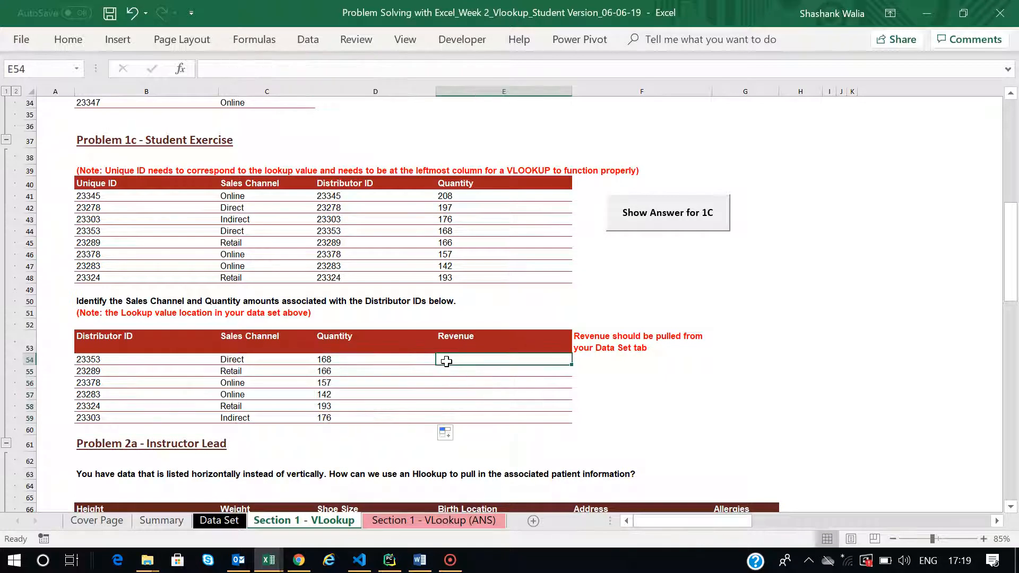
type("=")
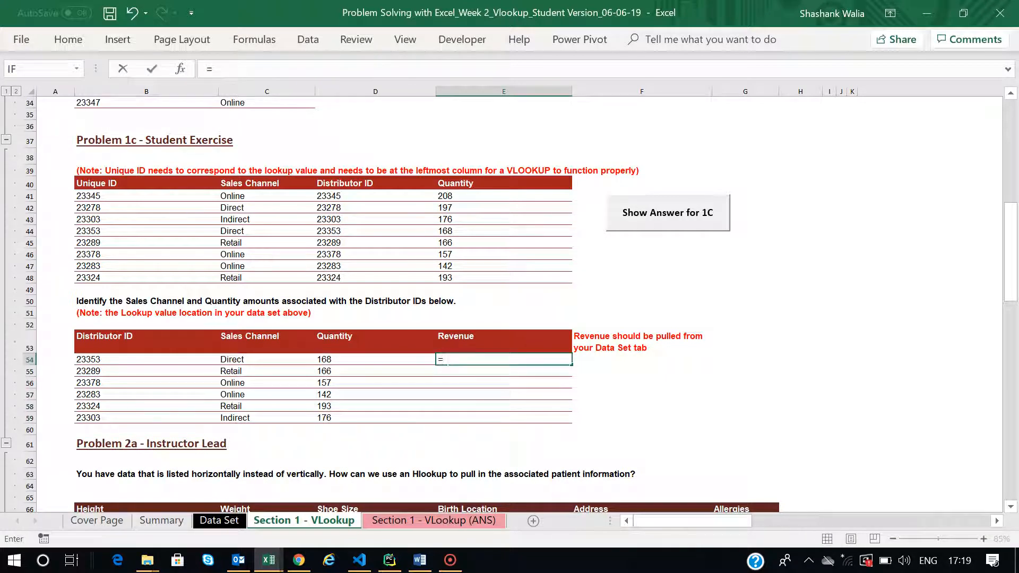
type("vlooku")
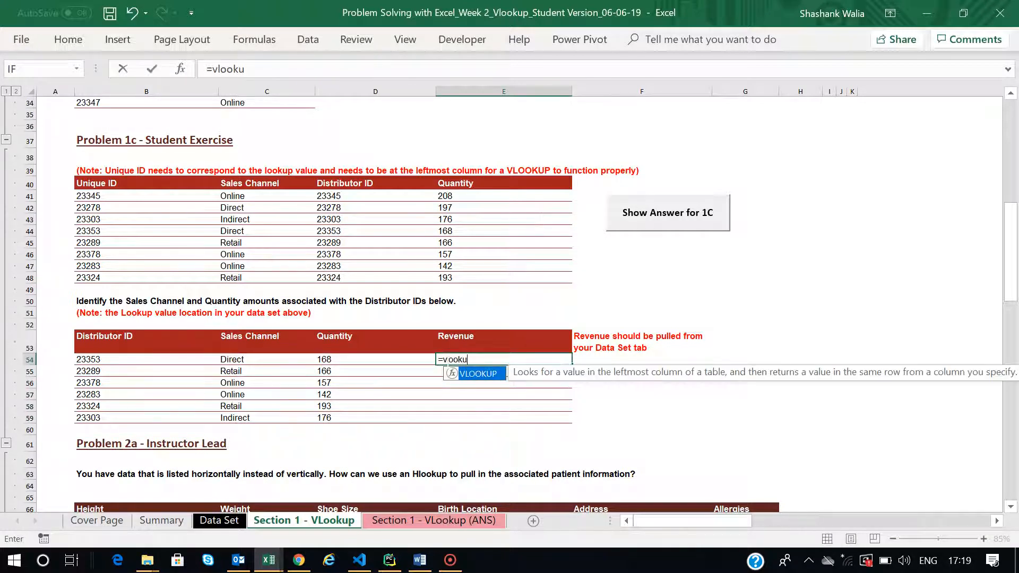
type("p(")
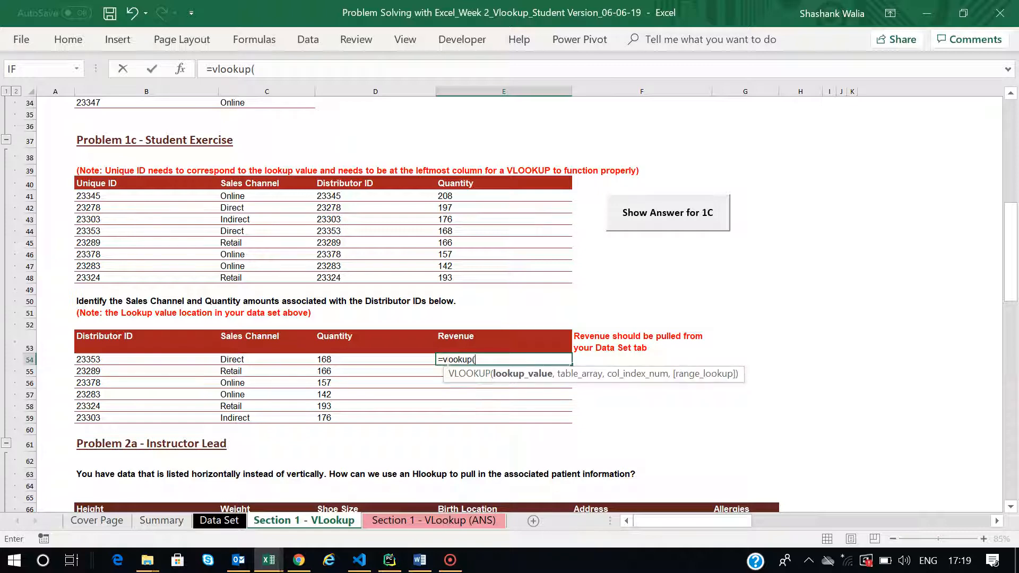
left_click(132, 361)
type(",sales")
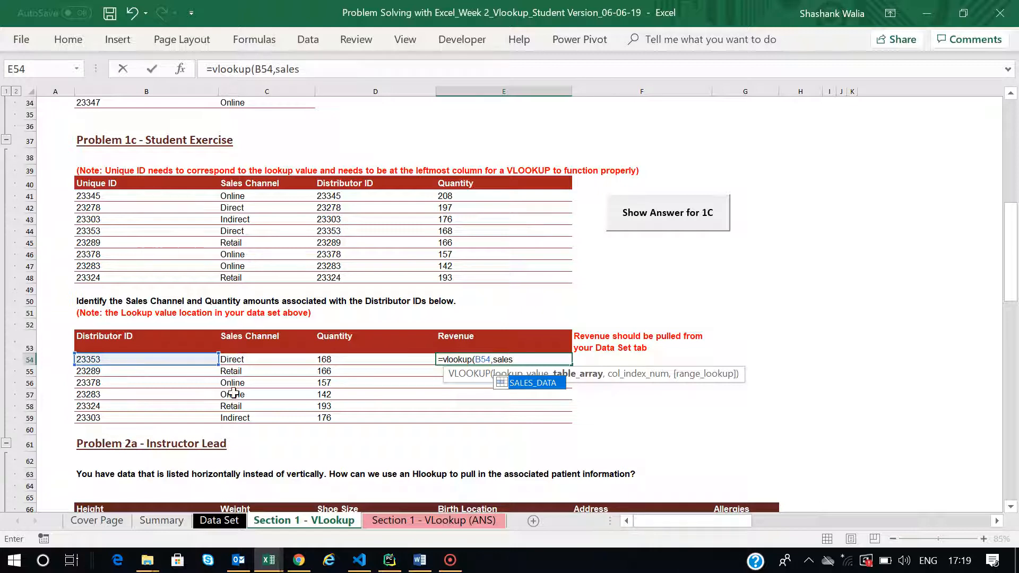
double_click(521, 382)
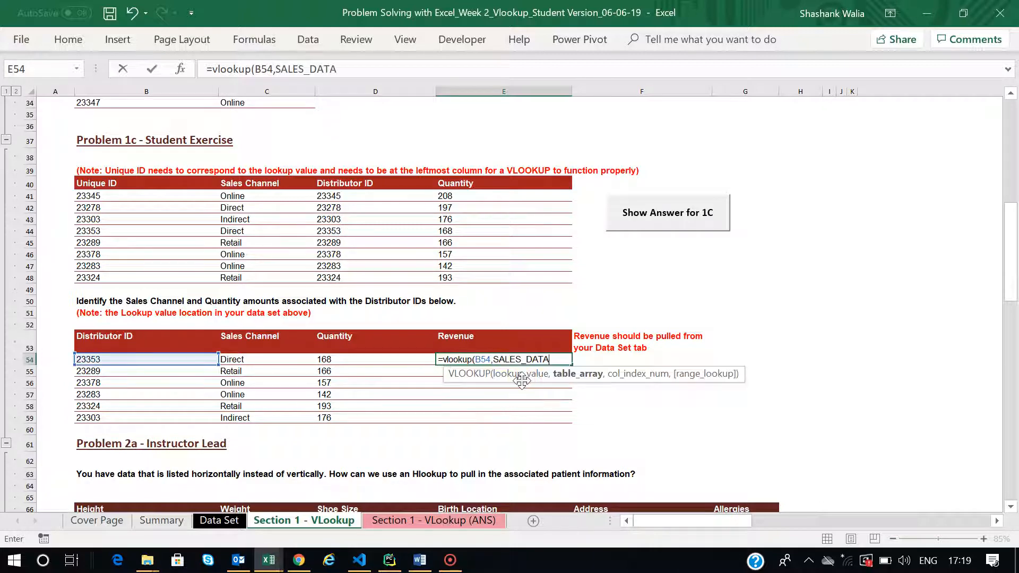
type(",")
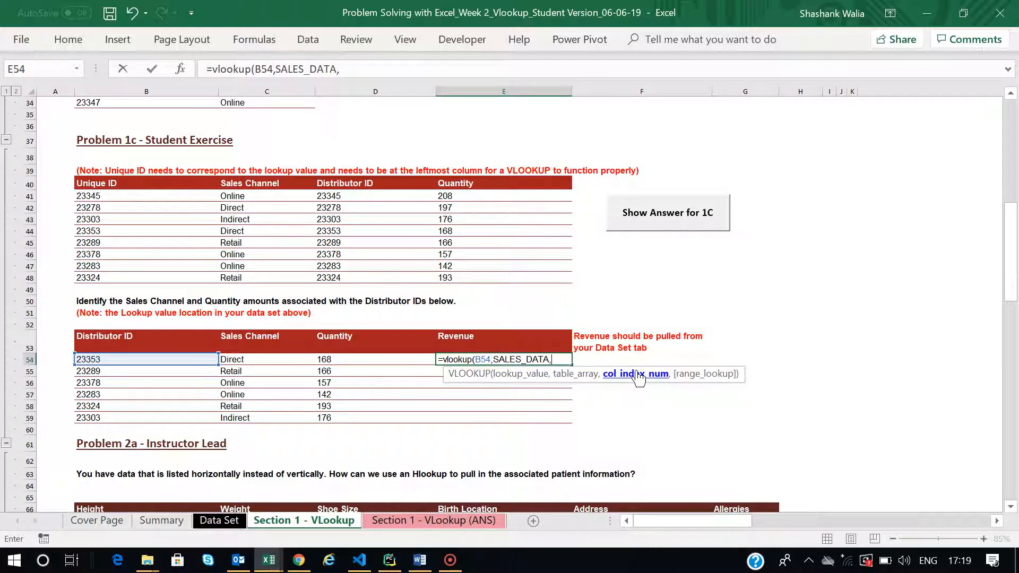
type("10")
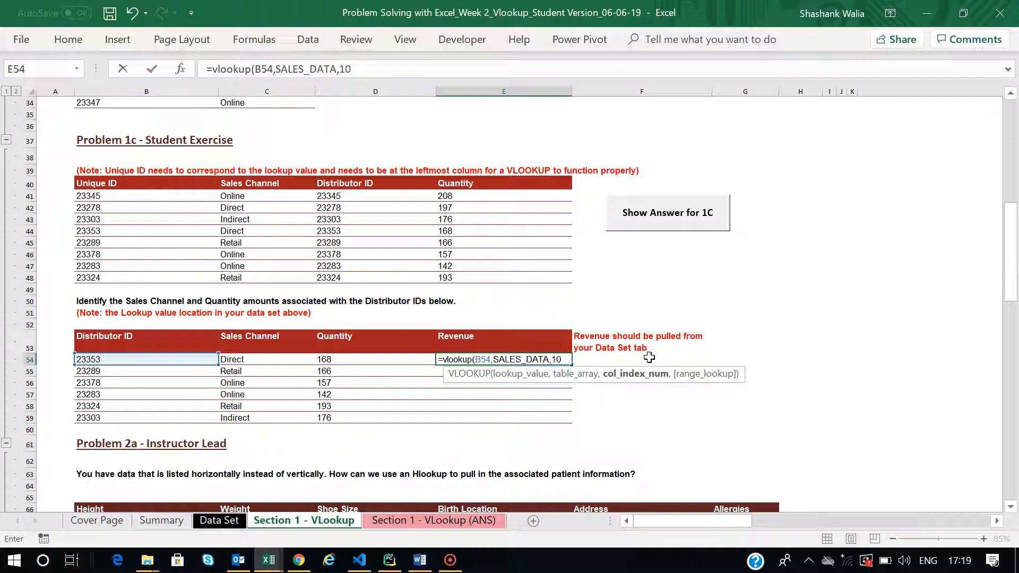
type(",0")
key("Return")
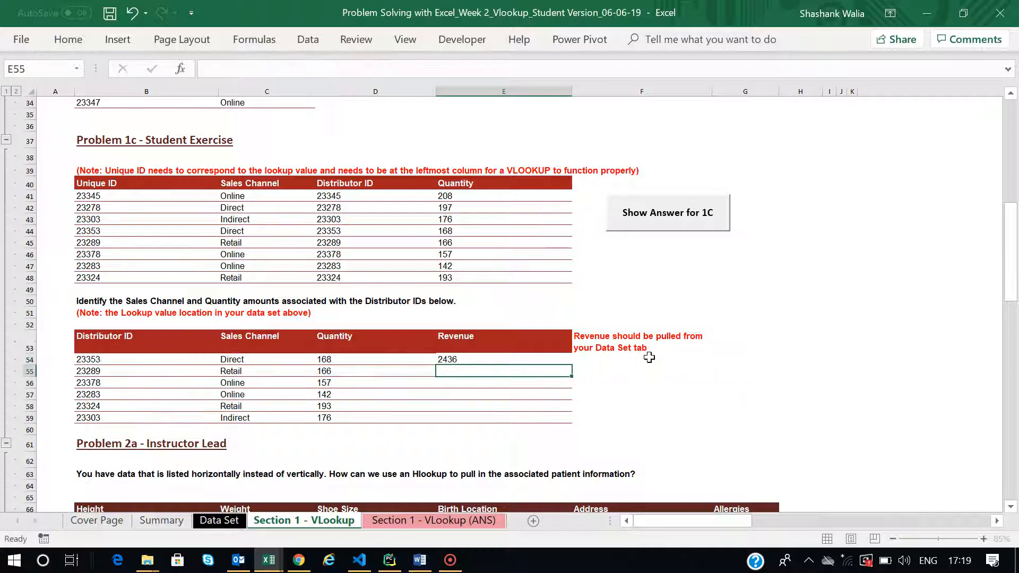
Step: Check the Revenue column's position on the Data Set sheet and fill the E54 Revenue lookup down to E59
left_click(219, 520)
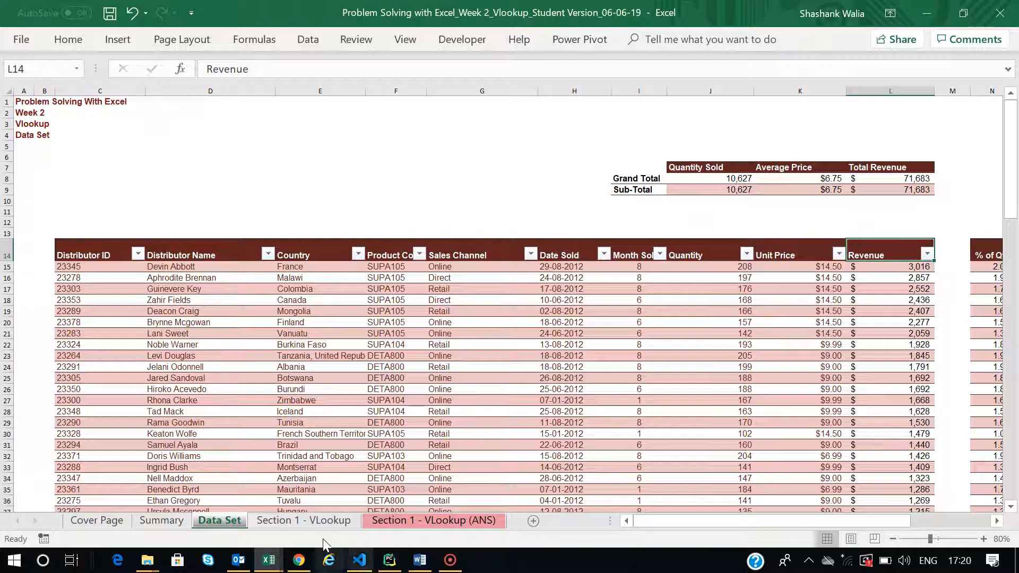
left_click(307, 520)
left_click(479, 361)
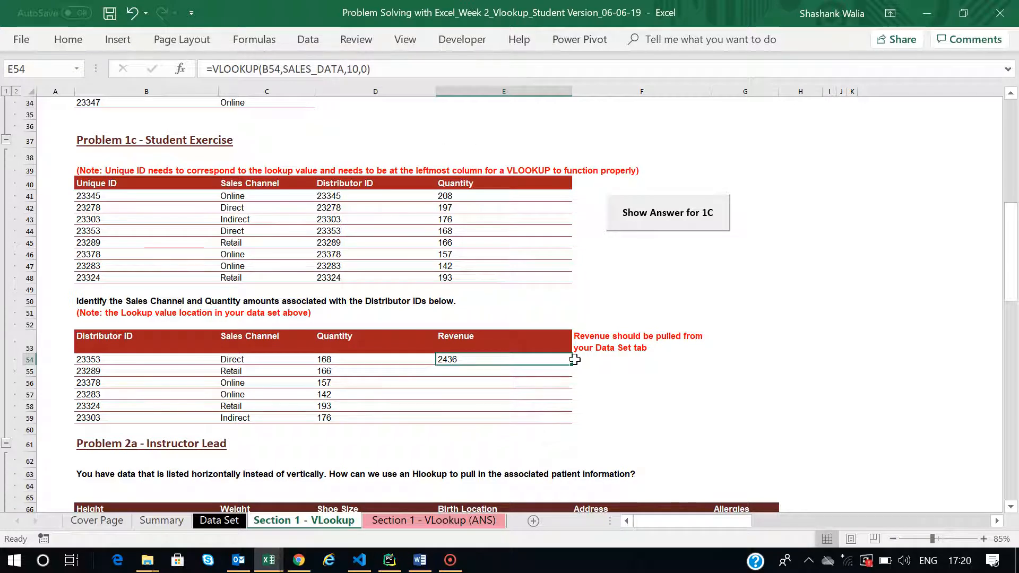
left_click_drag(574, 360, 559, 422)
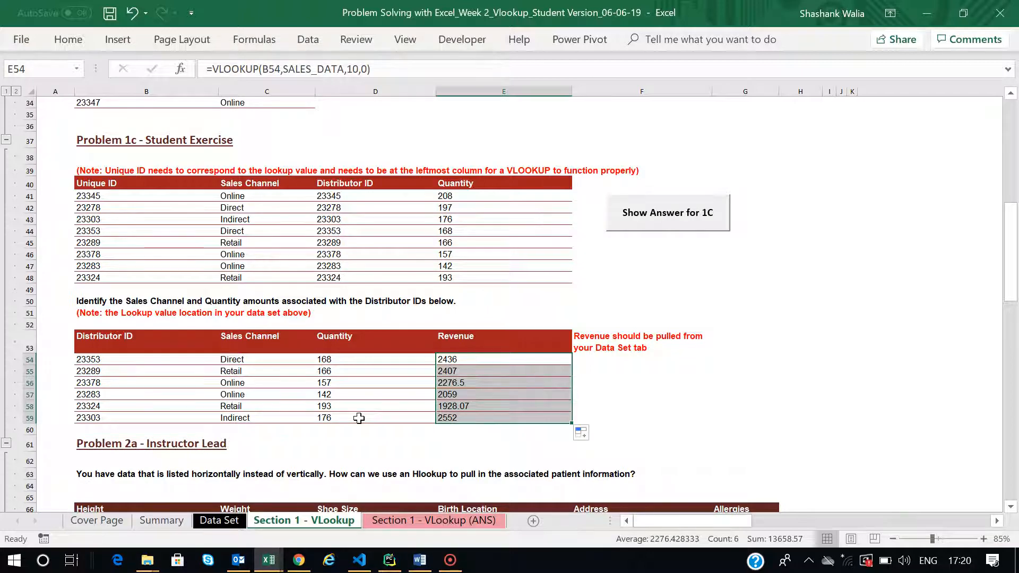
Step: Review the completed Problem 1a to 1c exercises and read the Problem 2a HLOOKUP task
scroll(359, 418, "down", 3)
scroll(359, 418, "up", 3)
scroll(359, 419, "down", 1)
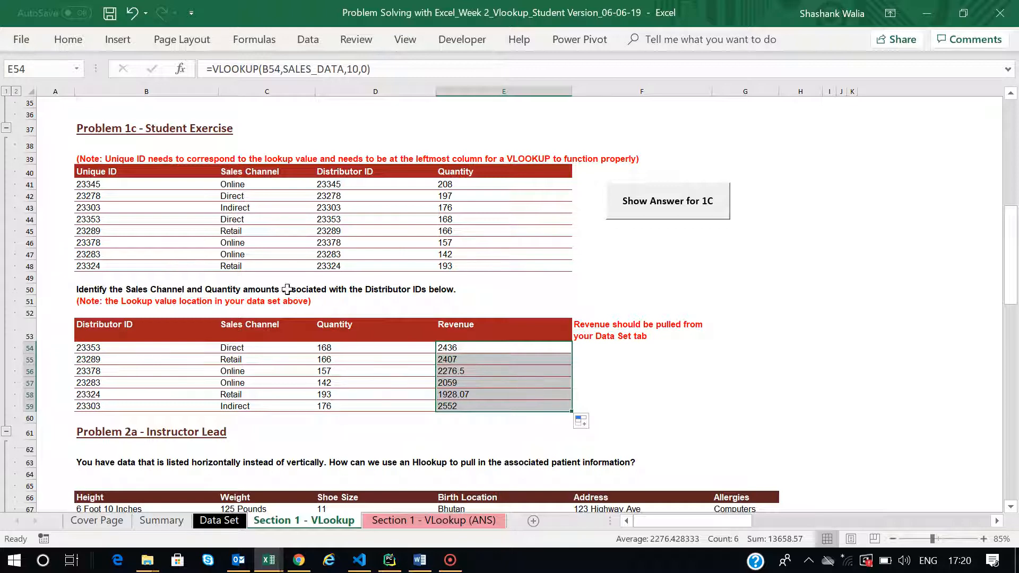
scroll(358, 392, "down", 4)
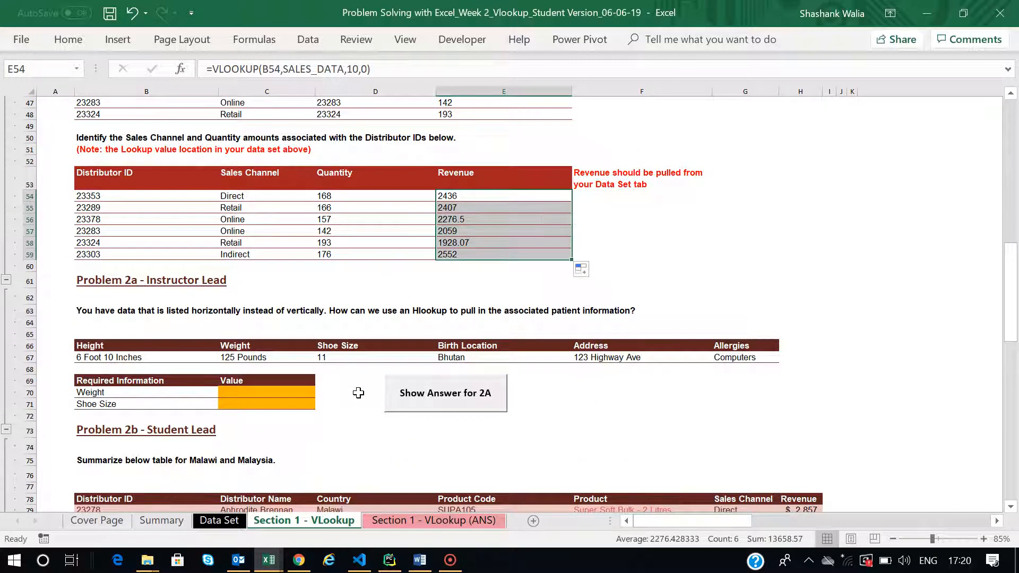
scroll(308, 183, "up", 15)
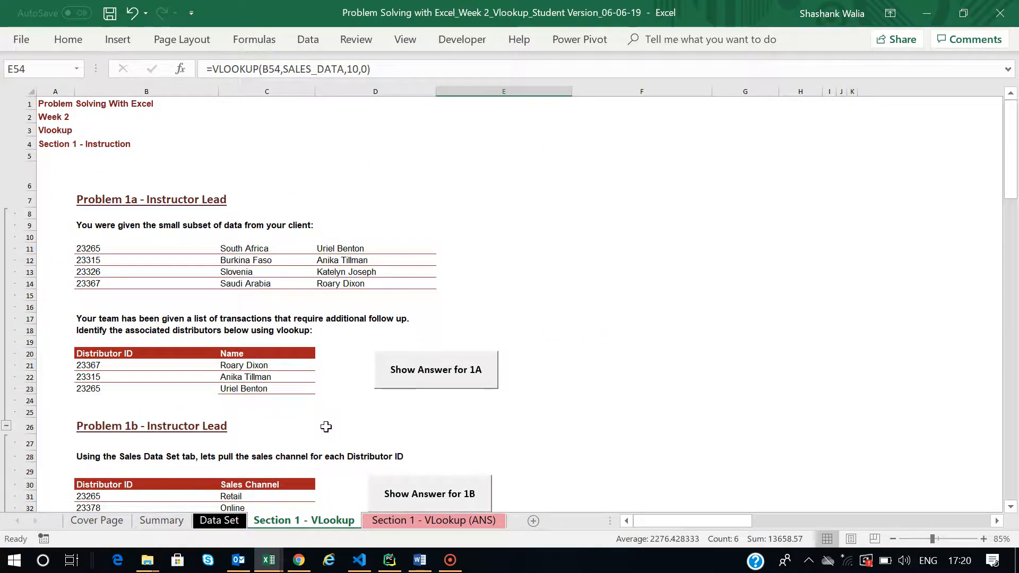
scroll(325, 426, "down", 8)
scroll(326, 427, "down", 1)
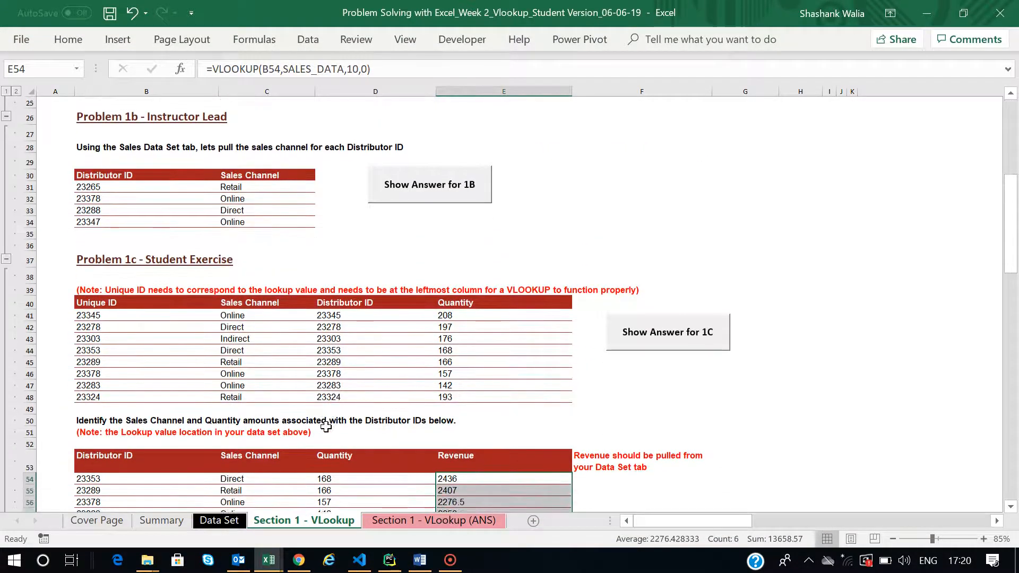
scroll(326, 427, "down", 8)
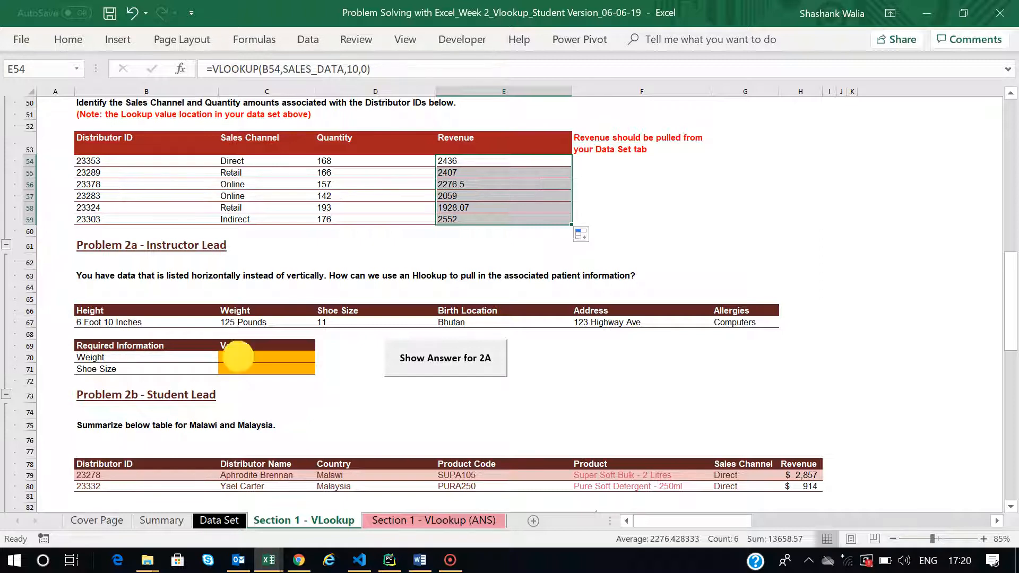
Step: Enter an HLOOKUP in Weight value cell C70 using lookup value B70, table B66:G67, row index 2 and exact match 0
left_click(238, 357)
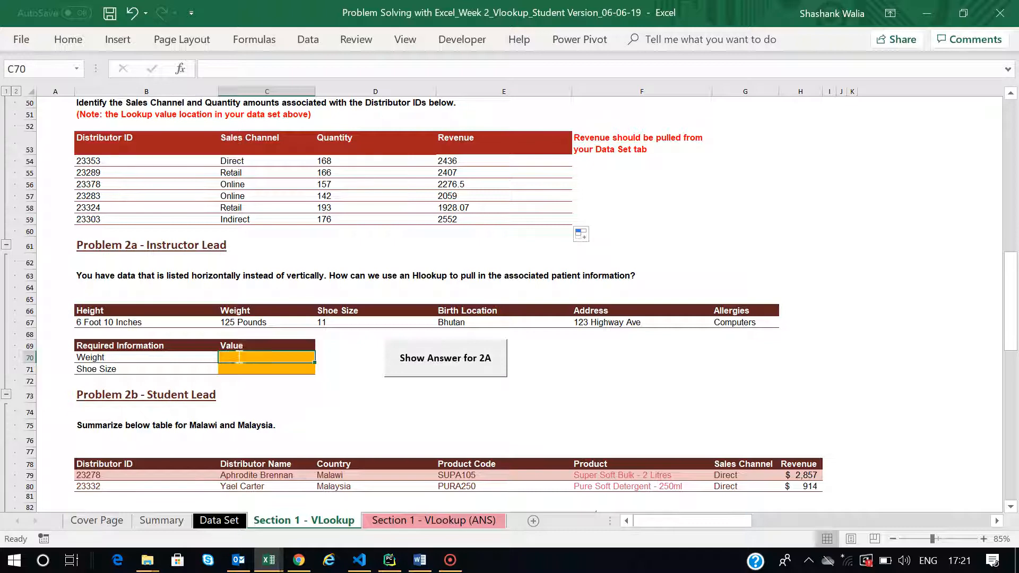
type("=hlooku")
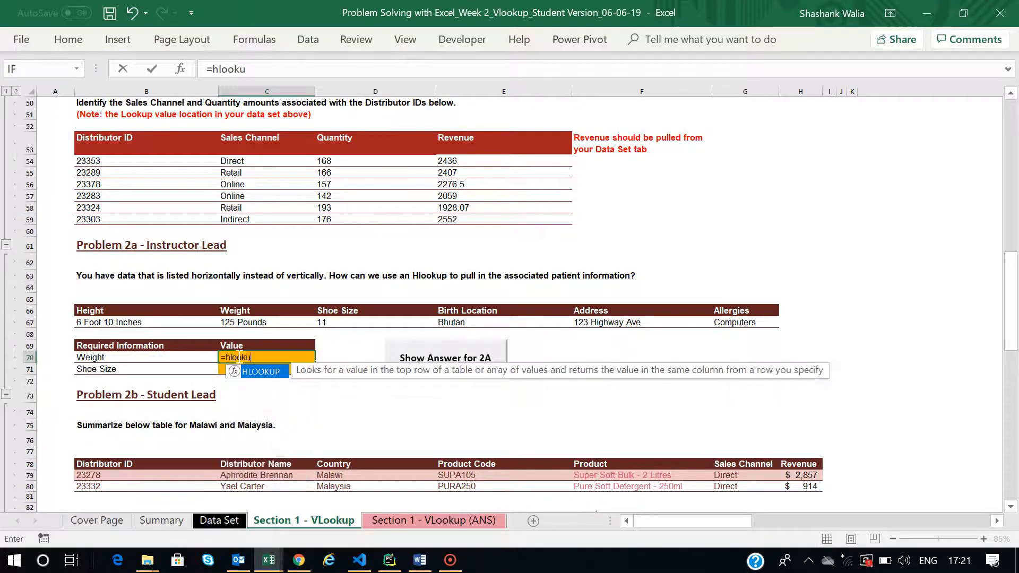
type("p(")
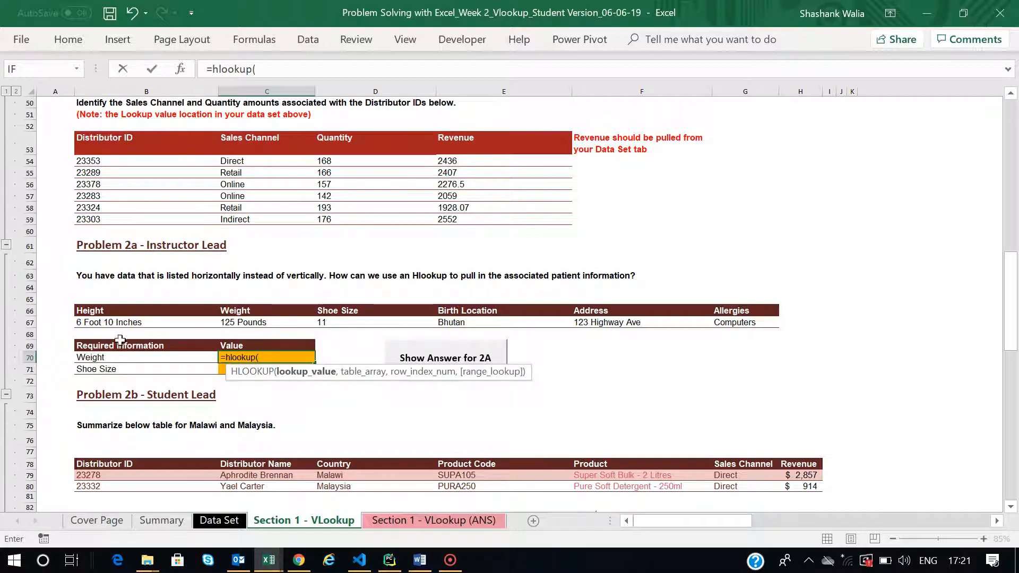
left_click(100, 356)
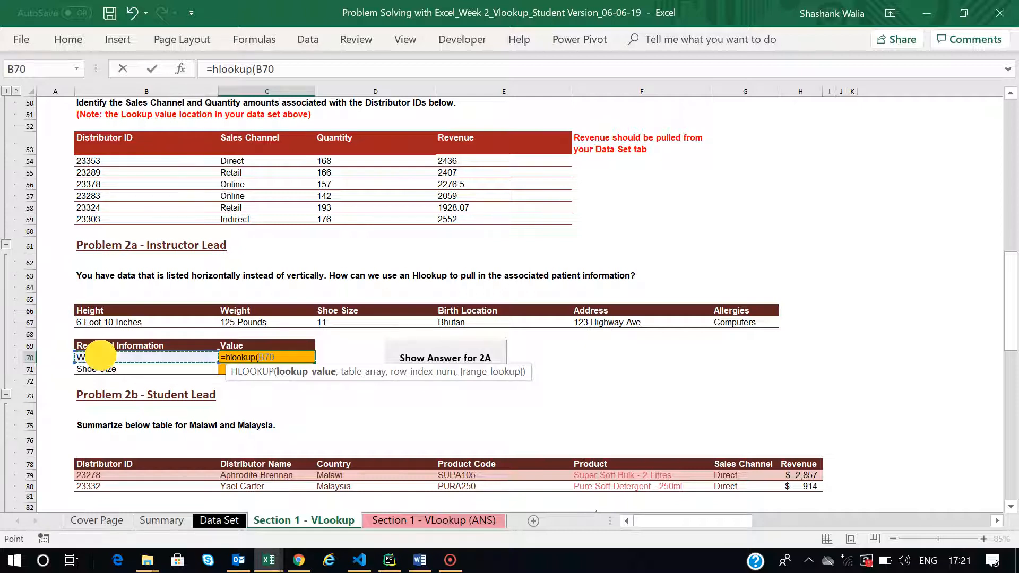
type(",")
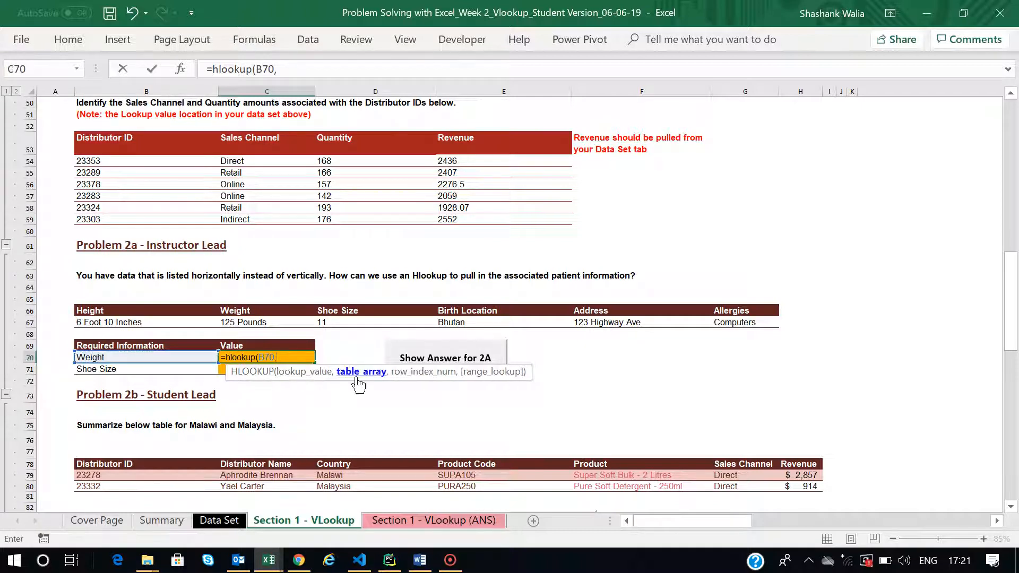
left_click(132, 318)
left_click_drag(132, 318, 737, 322)
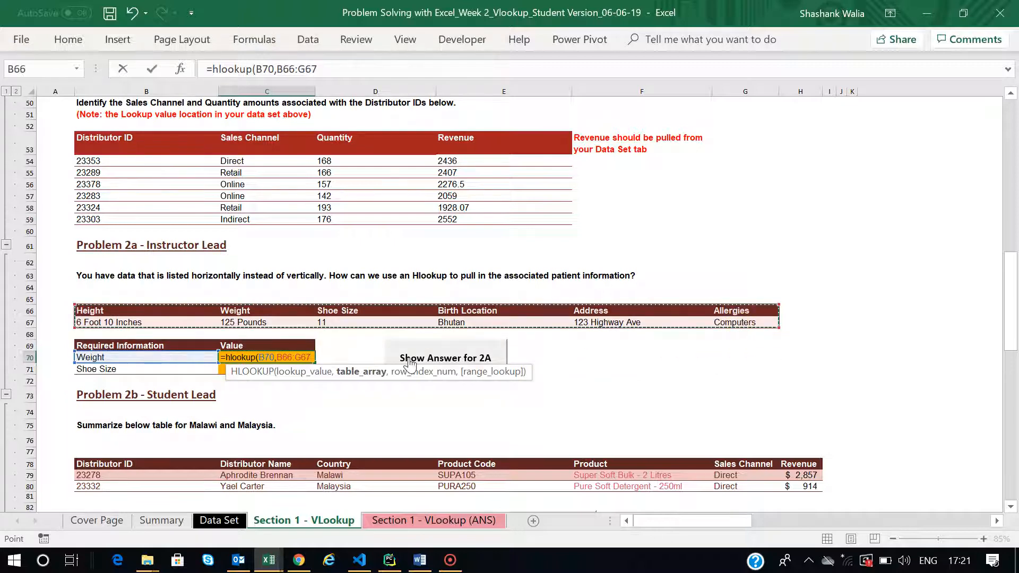
type(",")
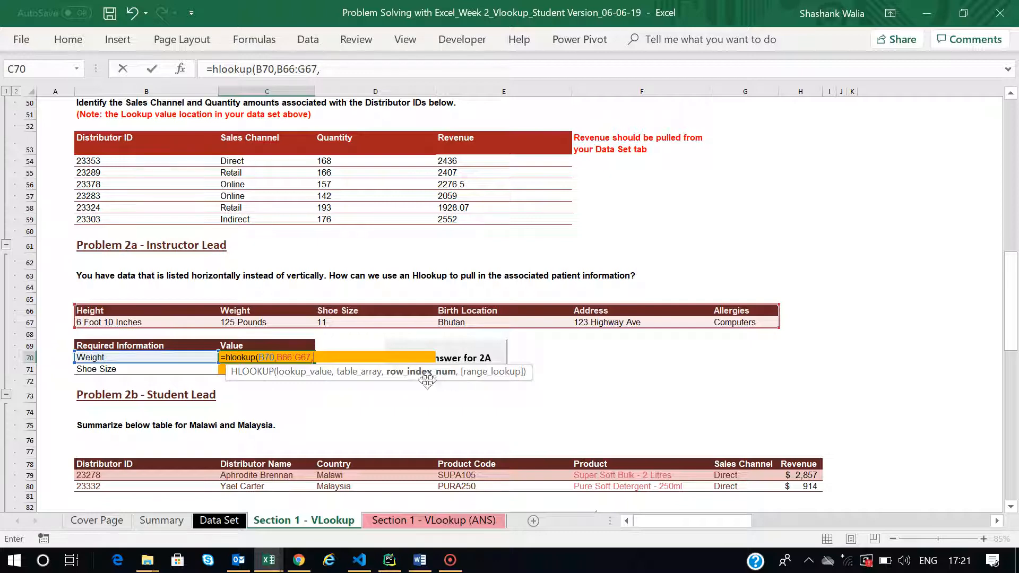
type("2,0)")
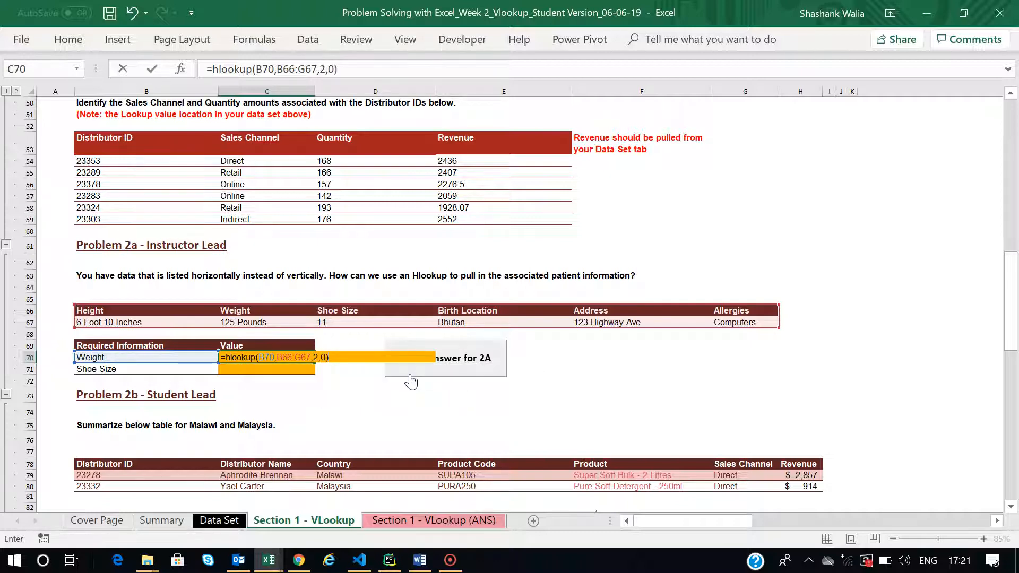
key("Return")
Step: Make the table range in the C70 formula absolute as $B$66:$G$67 and fill it down to Shoe Size cell C71
left_click(266, 359)
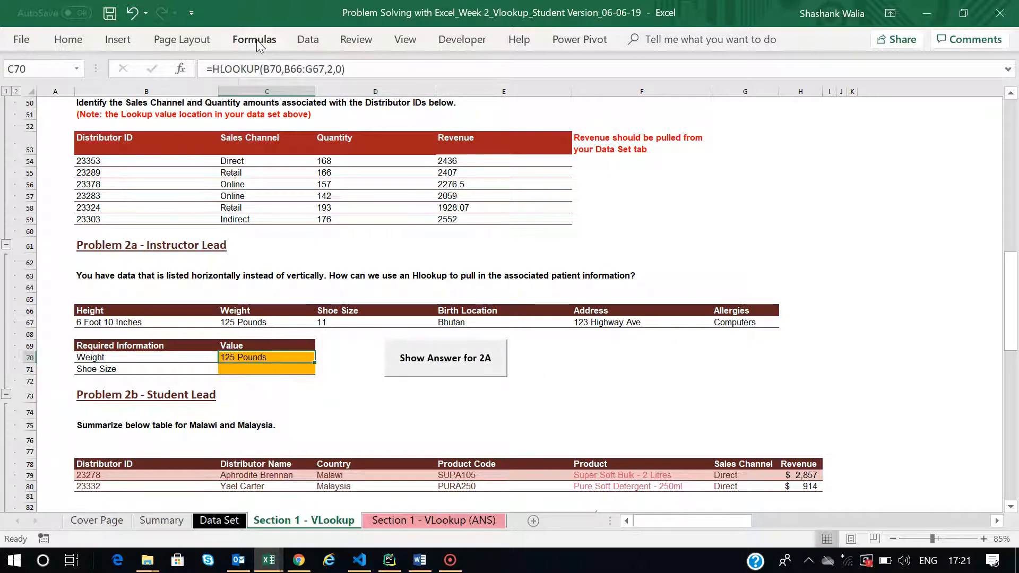
key("F2")
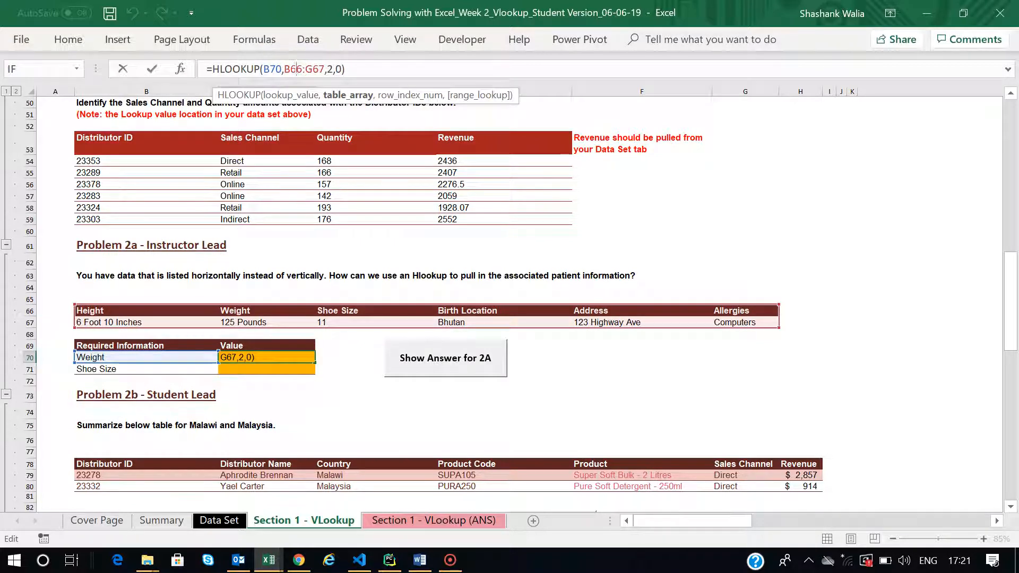
key("F4")
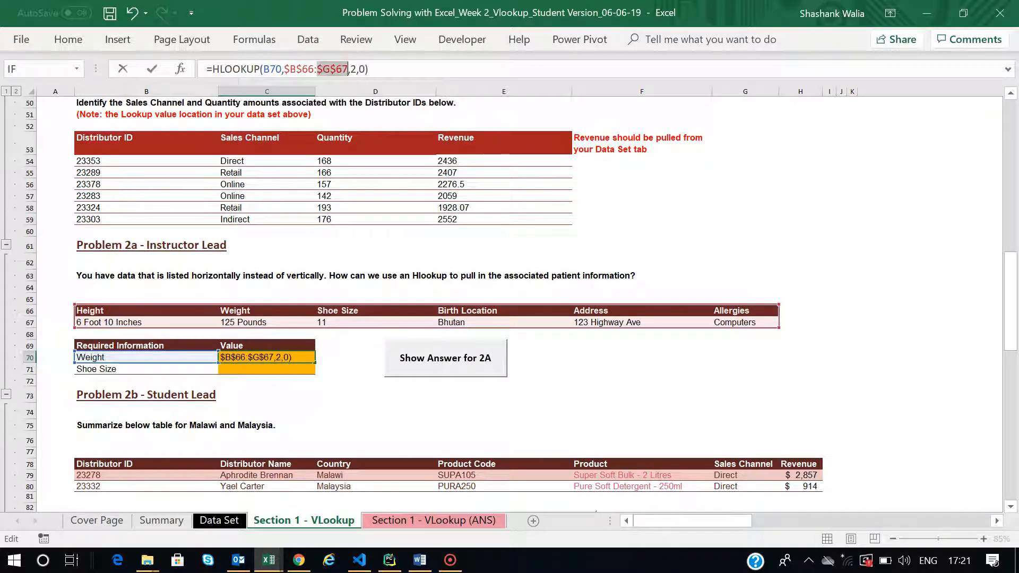
key("Return")
left_click(293, 356)
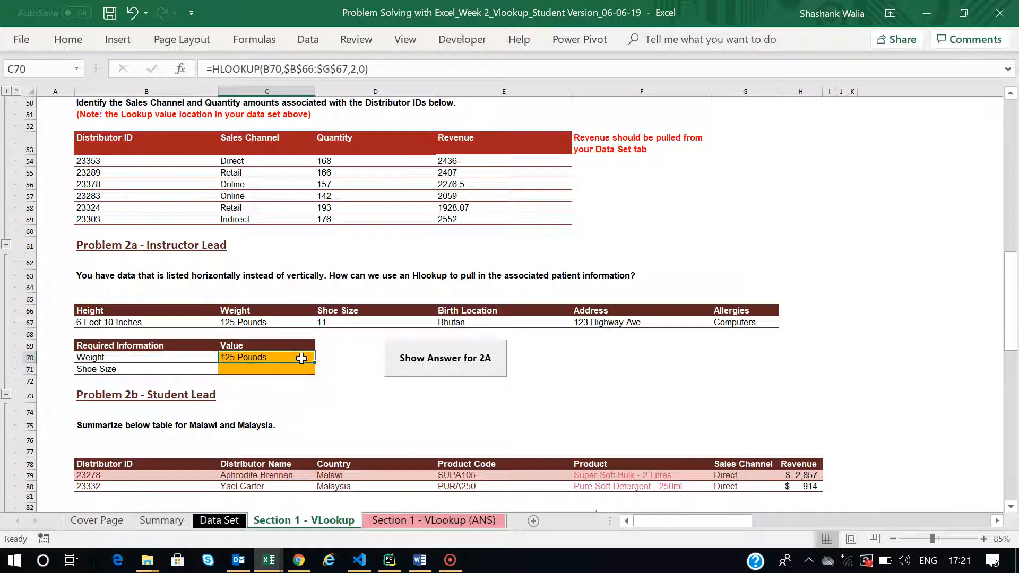
left_click_drag(314, 363, 315, 375)
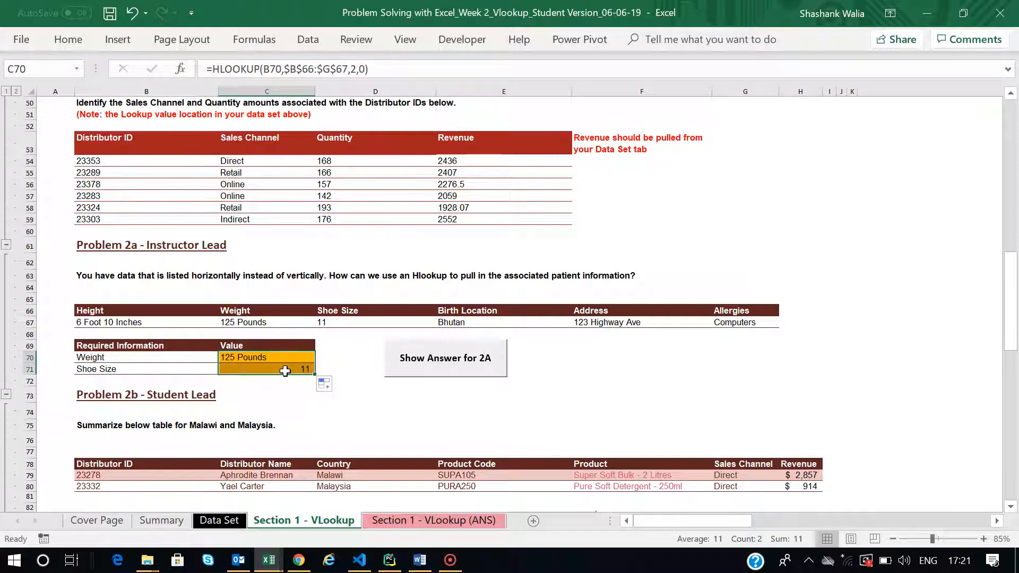
left_click(285, 370)
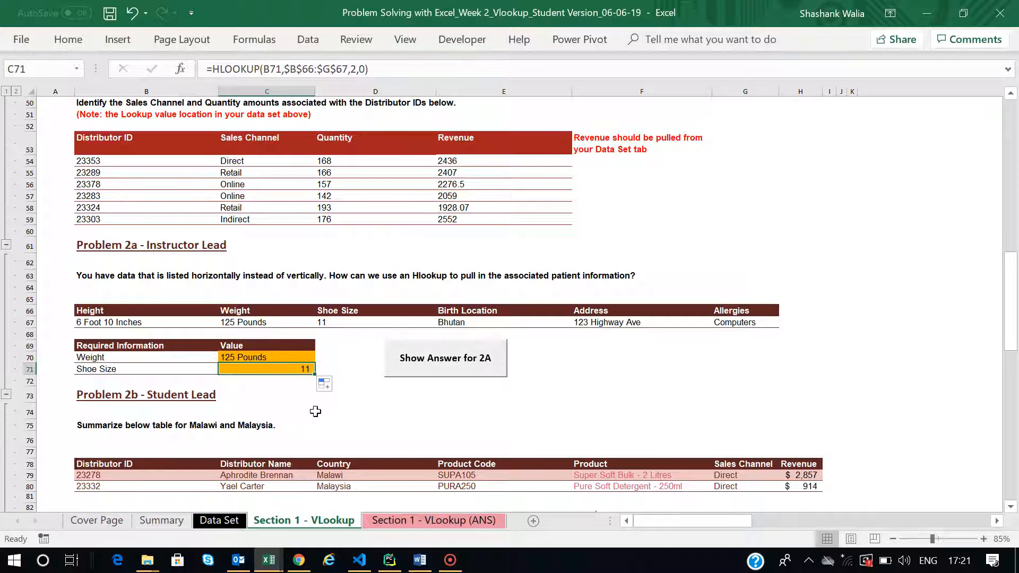
Step: Examine the Problem 2b summary table's Distributor ID and Revenue cells for Malawi and Malaysia
scroll(316, 411, "down", 4)
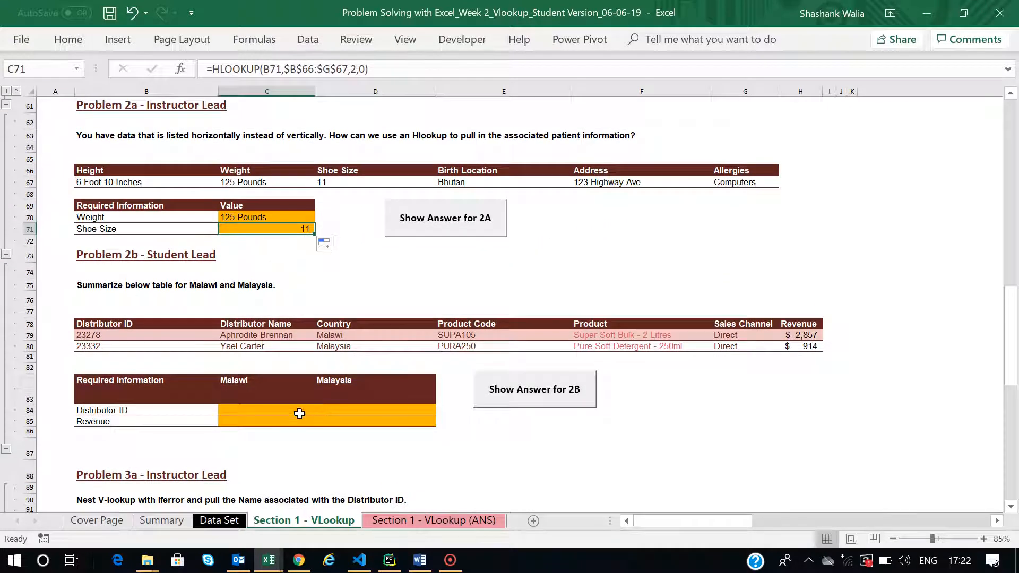
left_click(300, 411)
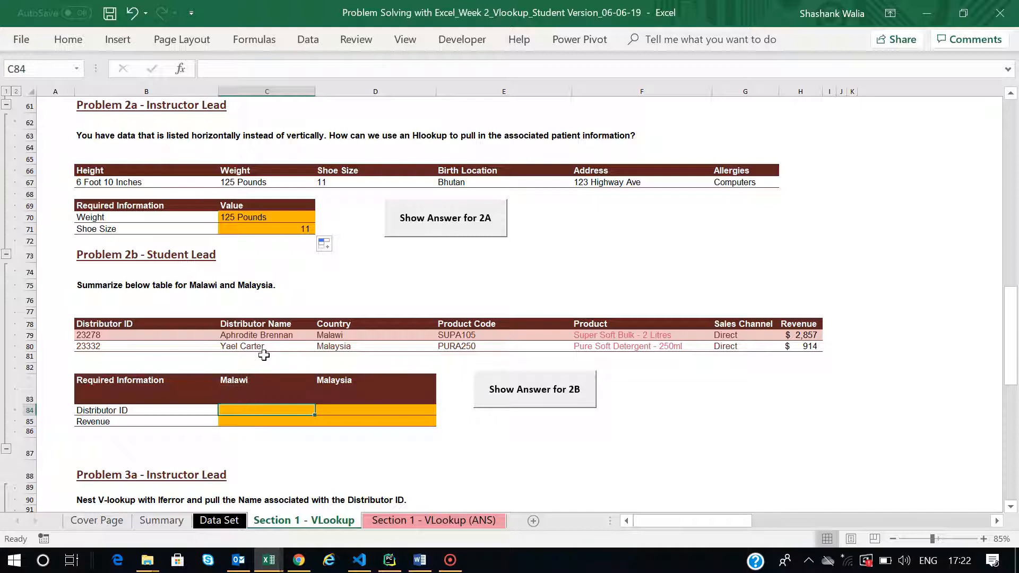
left_click(126, 412)
left_click(242, 423)
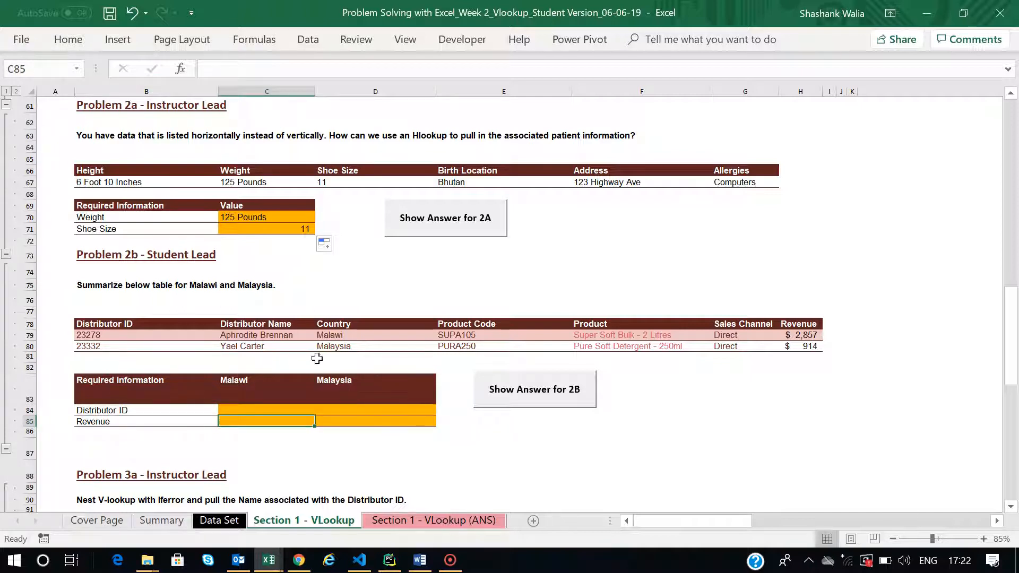
left_click(349, 412)
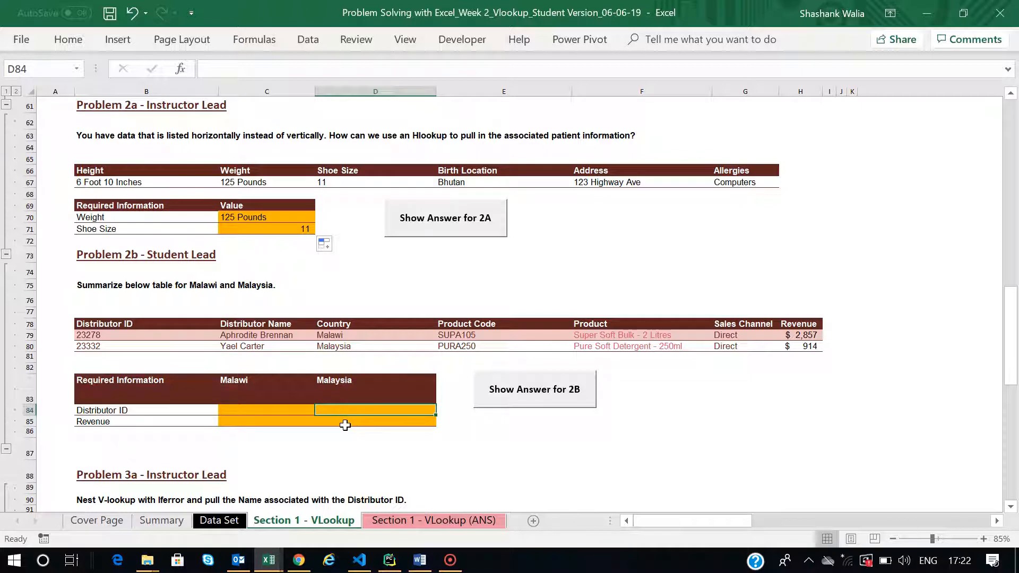
Step: Enter an HLOOKUP in Malawi Distributor ID cell C84 using lookup value B84, table B78:H80, row index 2 and exact match 0
left_click(345, 425)
left_click(253, 411)
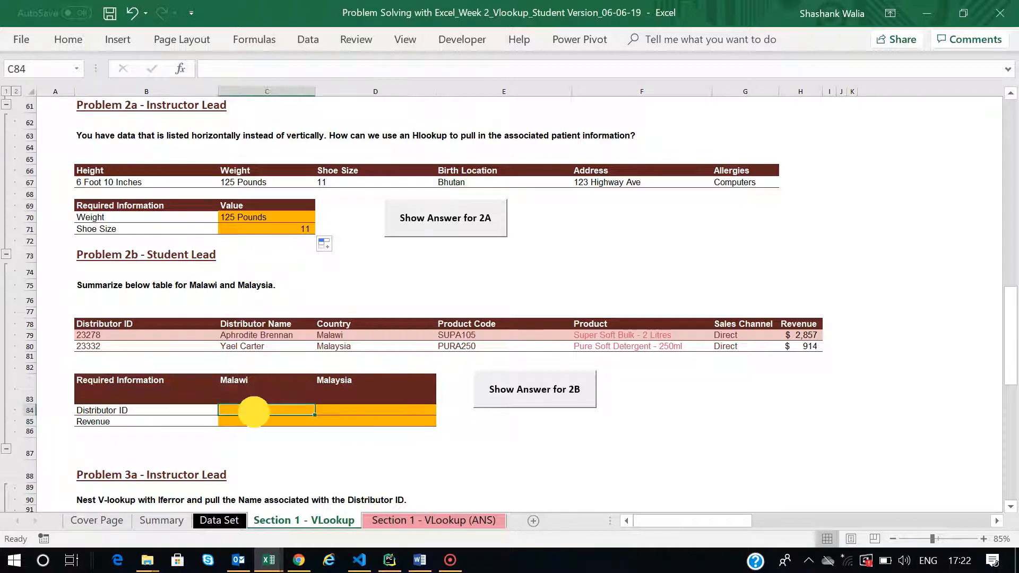
type("=hlook")
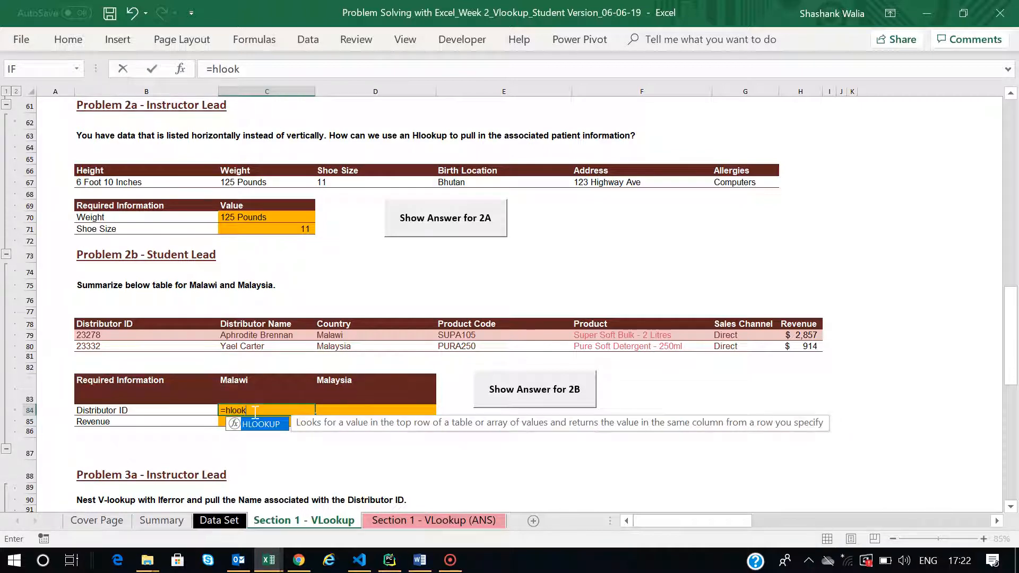
type("up(")
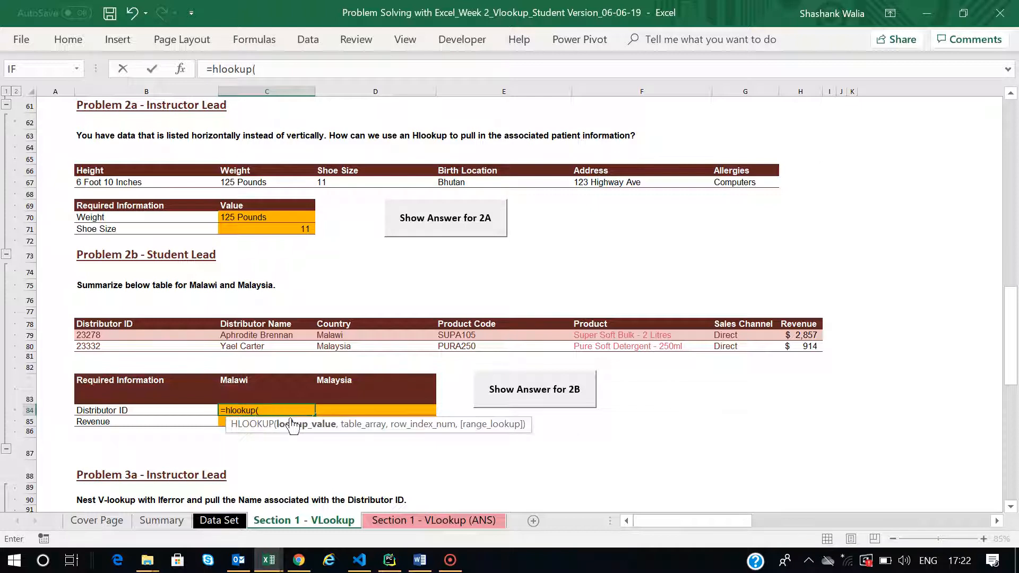
left_click(137, 412)
type(",")
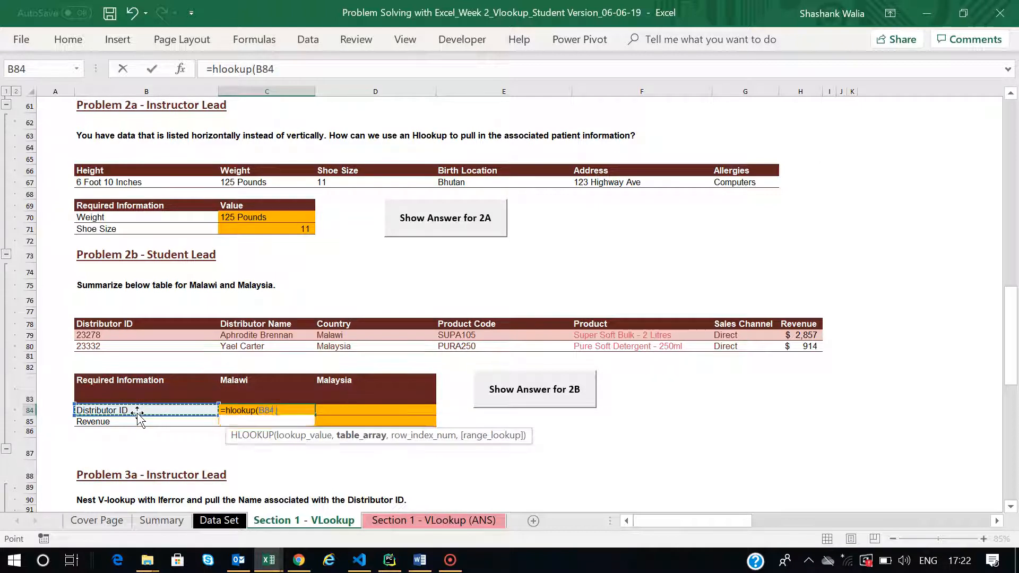
left_click_drag(85, 325, 799, 344)
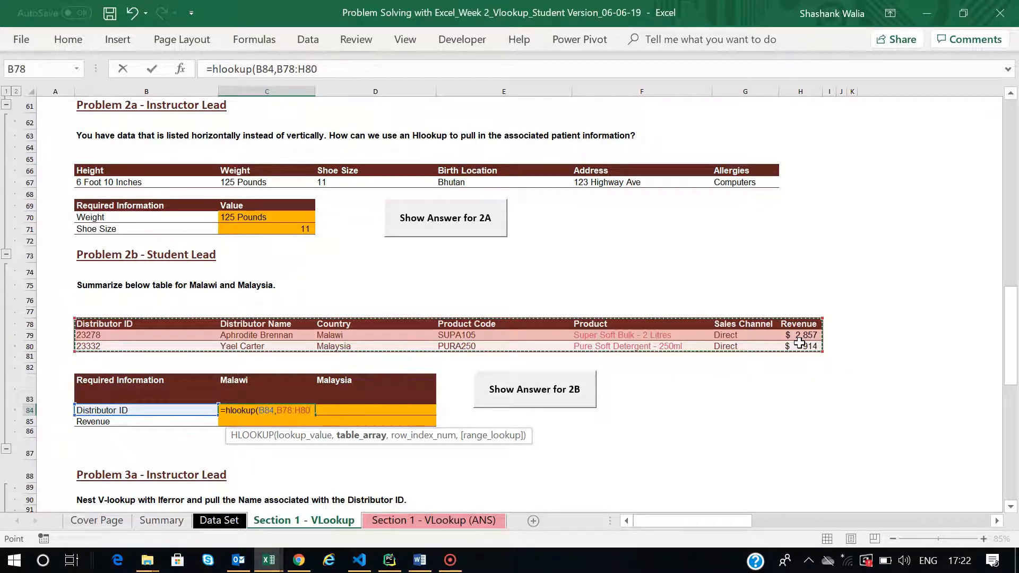
type(",")
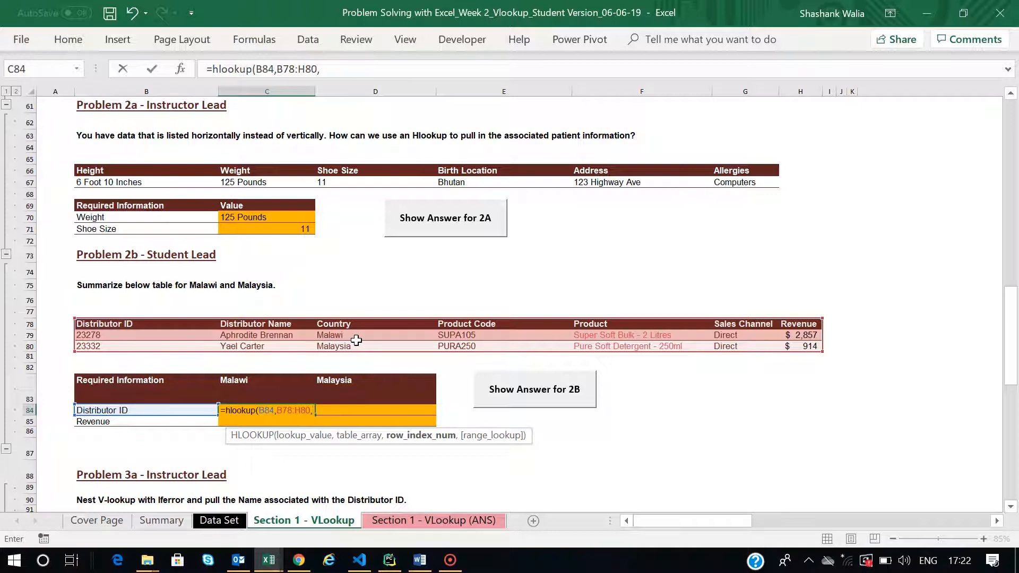
type("2,")
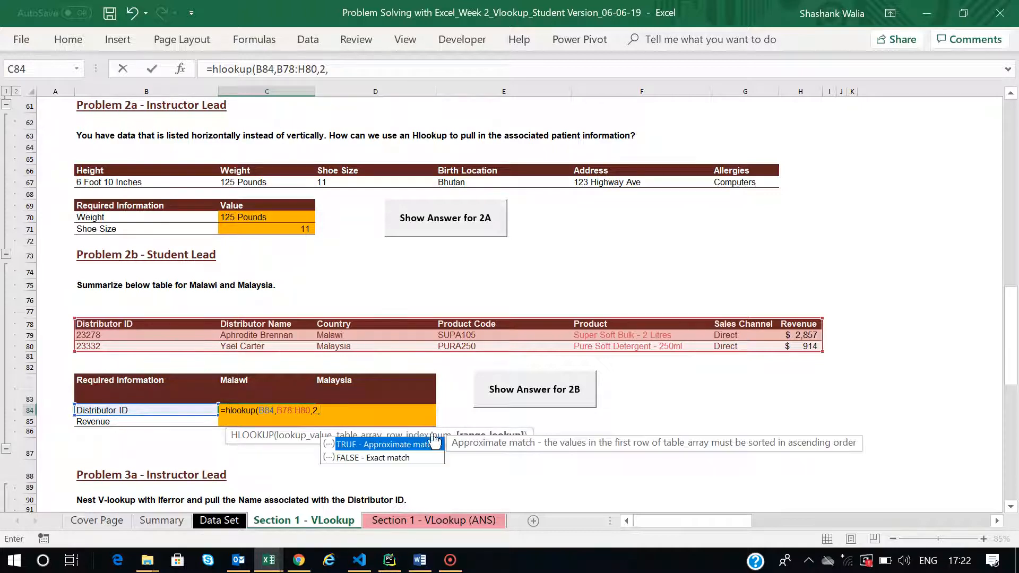
type("0)")
Step: Make the table range in the C84 formula absolute as $B$78:$H$80 and fill it down to Revenue cell C85
left_click(284, 413)
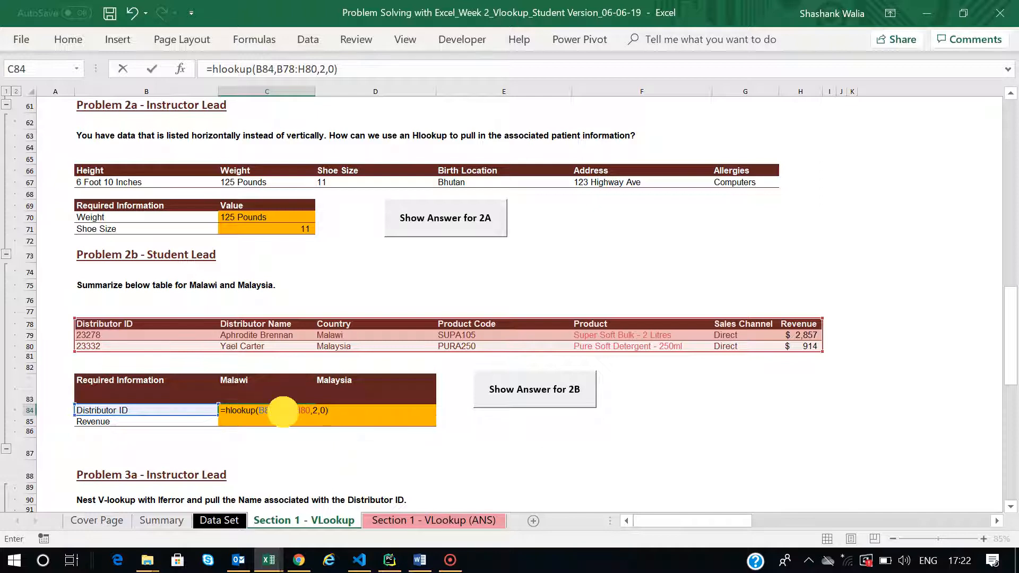
left_click(313, 411)
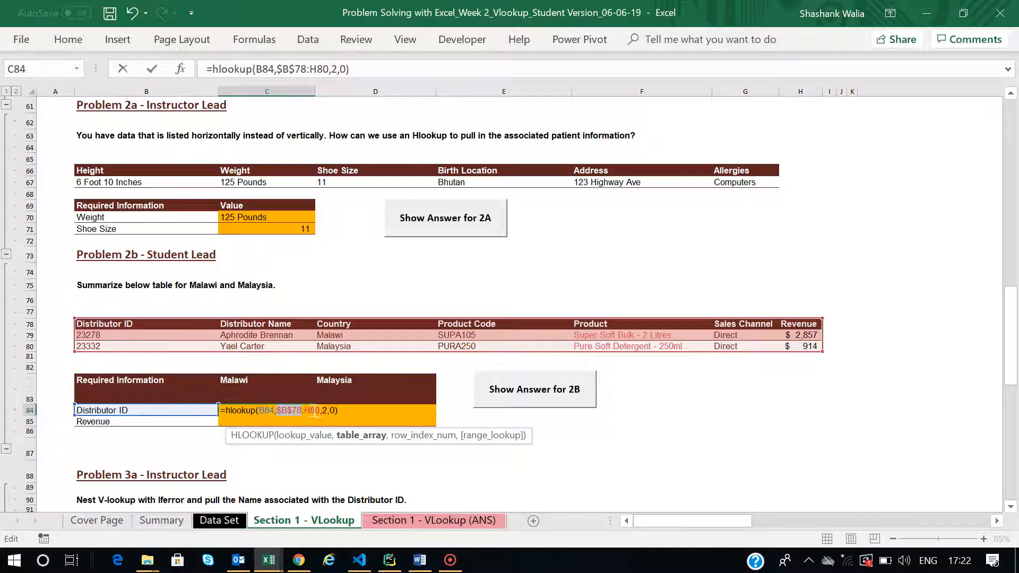
key("F4")
key("Return")
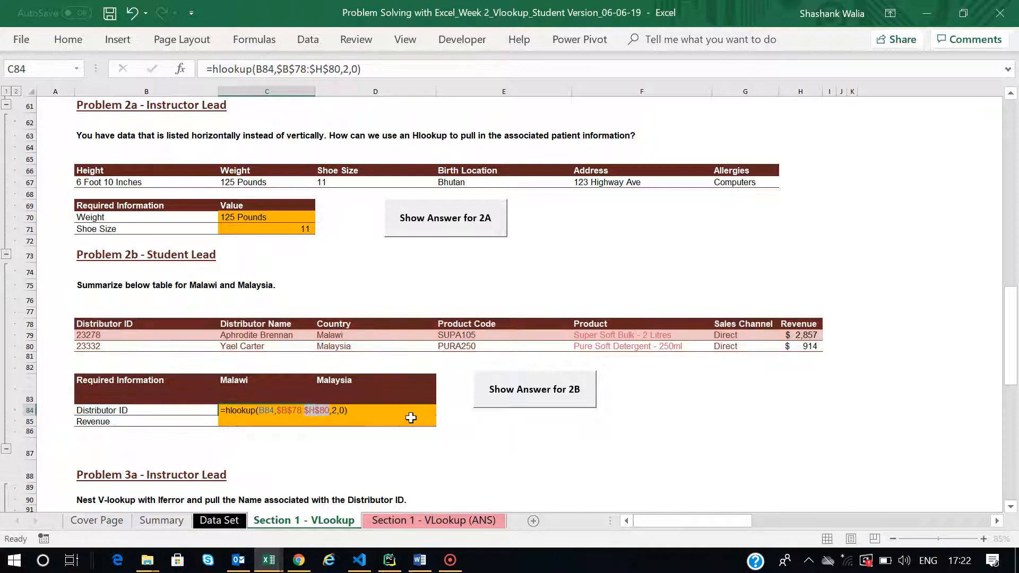
left_click(271, 410)
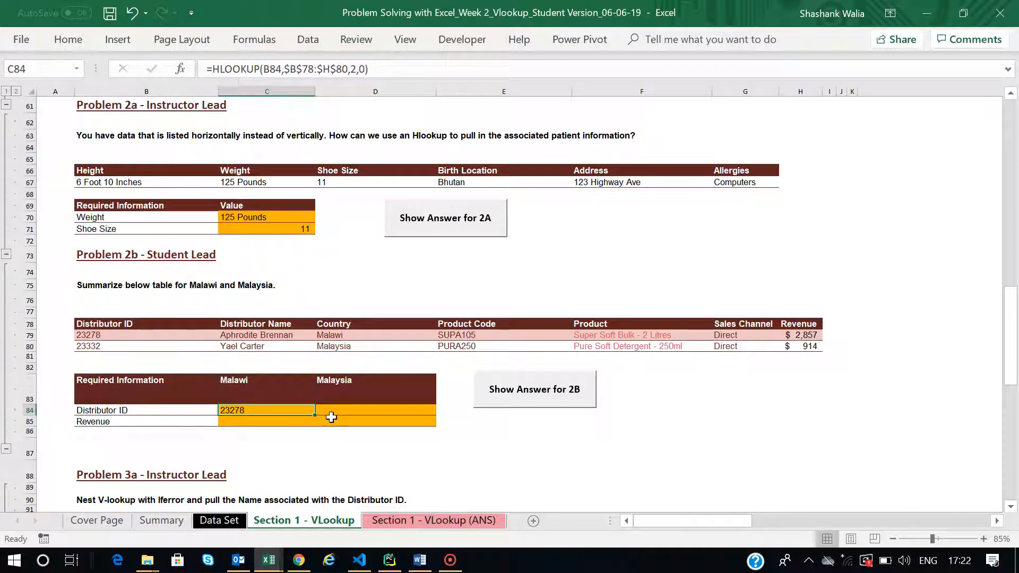
left_click_drag(315, 415, 313, 424)
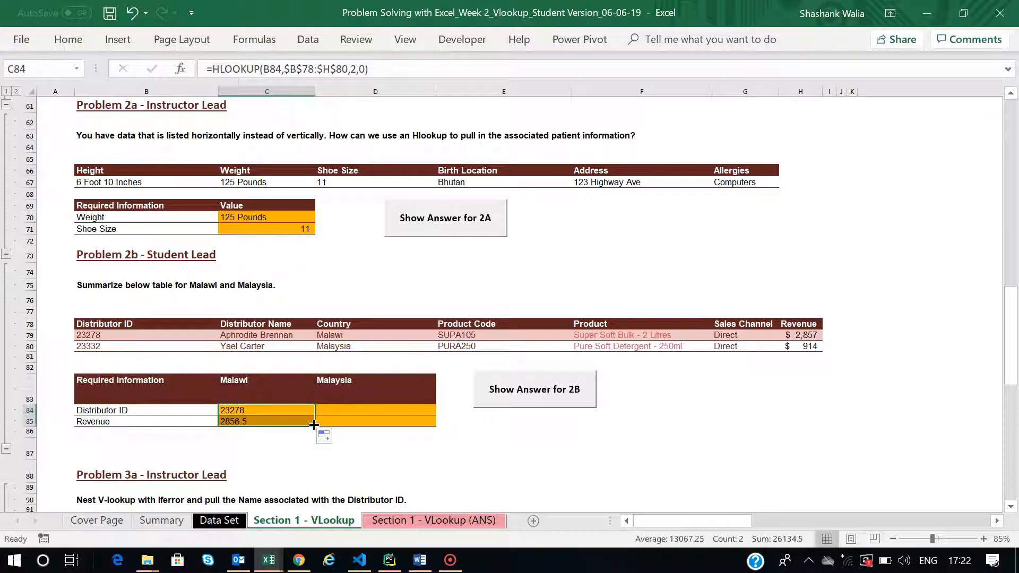
Step: Format the Malawi Revenue value in C85 to show no decimal places
left_click(276, 421)
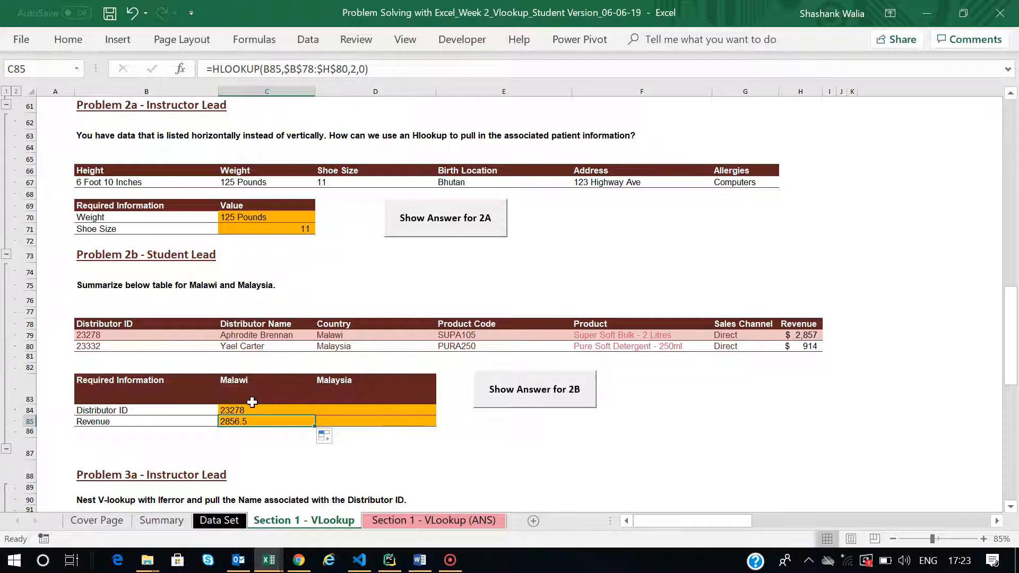
left_click(67, 38)
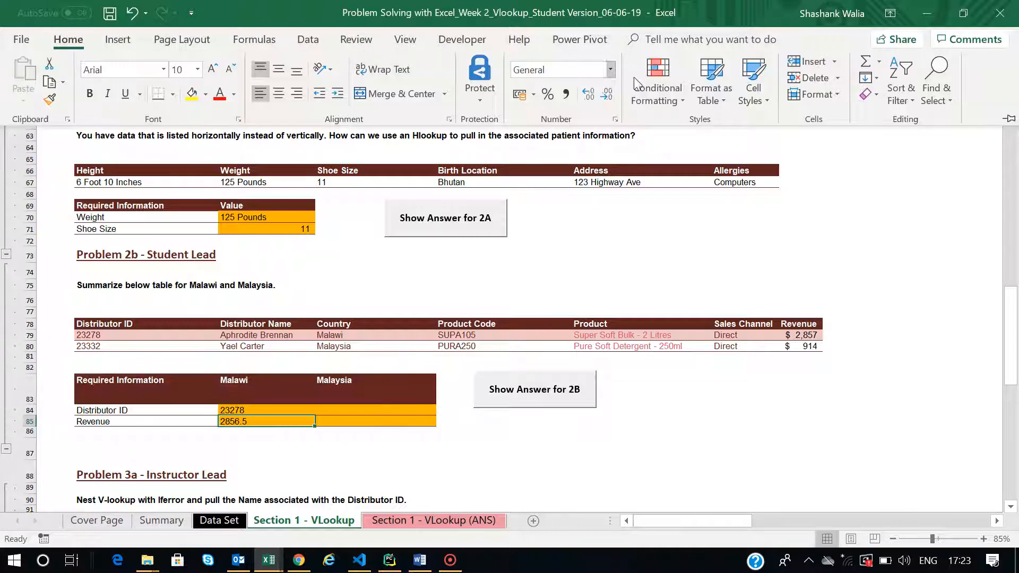
left_click(607, 94)
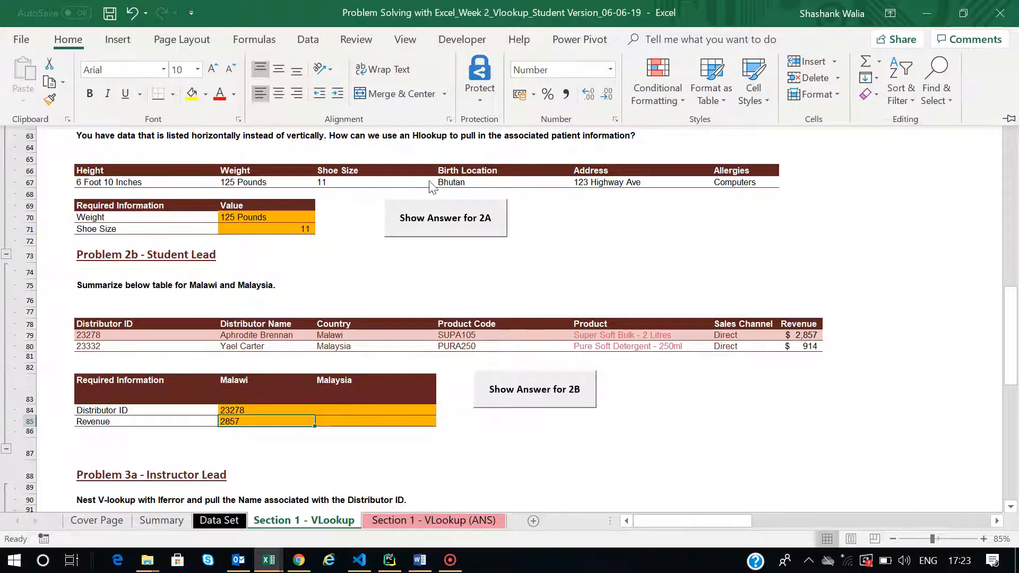
Step: Write an HLOOKUP in Malaysia Distributor ID cell D84 using lookup value B84, table B78:H80, row index 3 and exact match 0
left_click(364, 411)
left_click(363, 408)
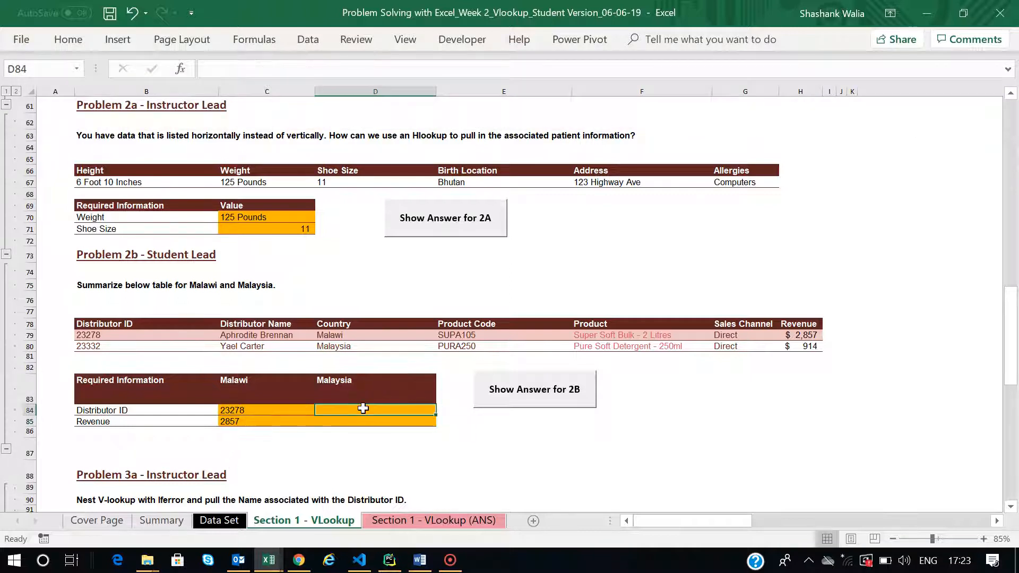
type("=h")
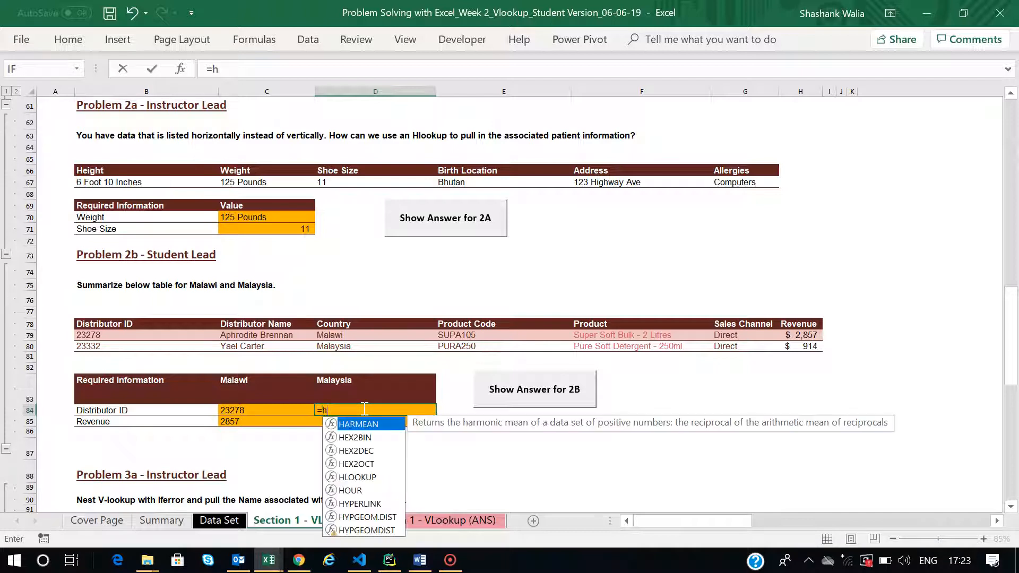
type("loo")
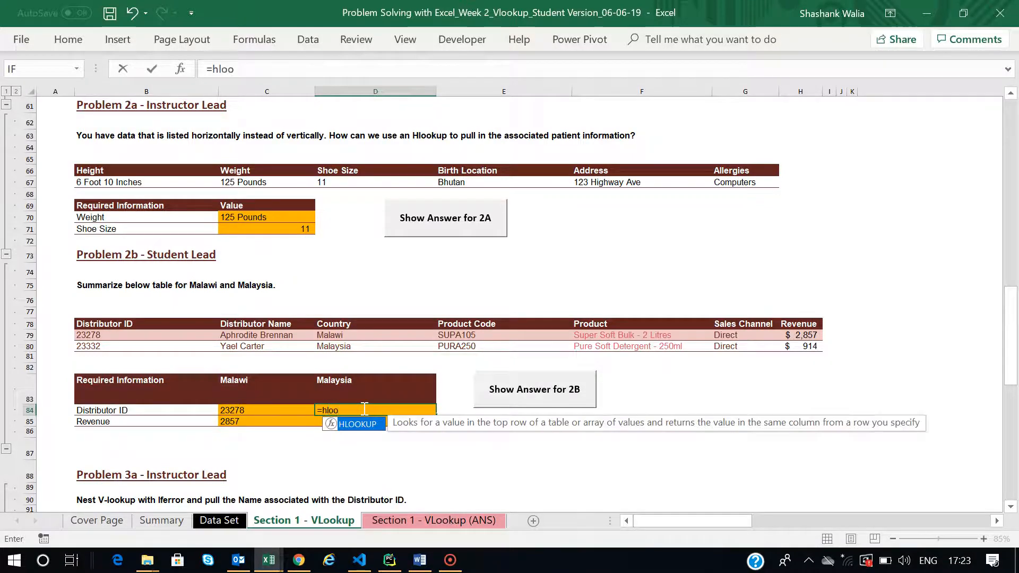
double_click(359, 426)
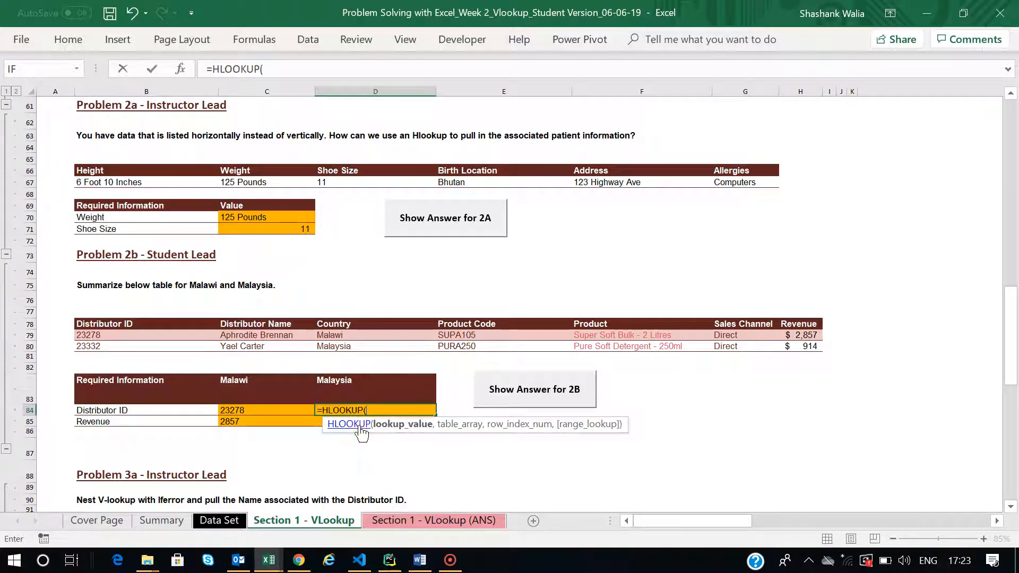
type("(")
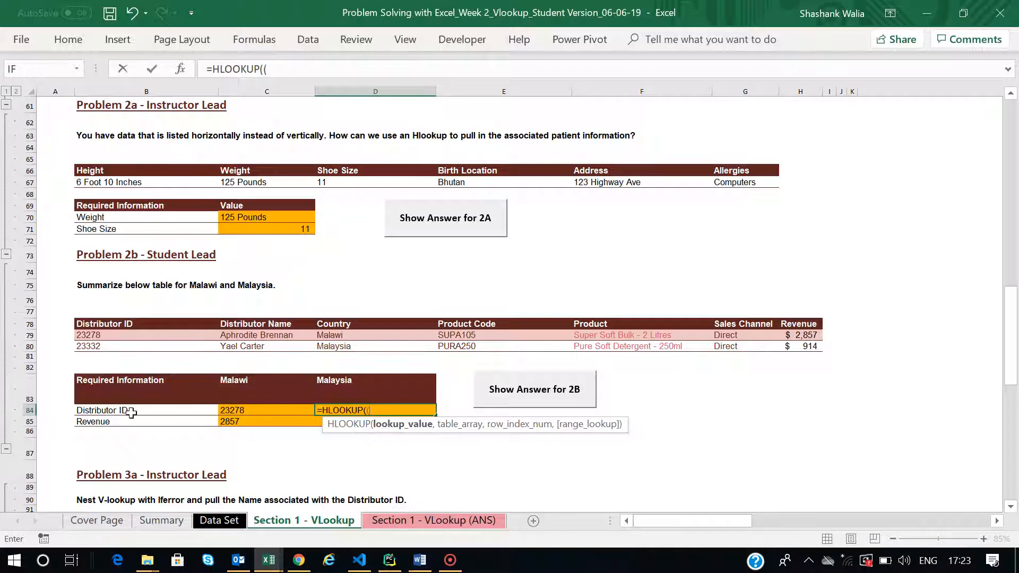
left_click(113, 414)
type(",")
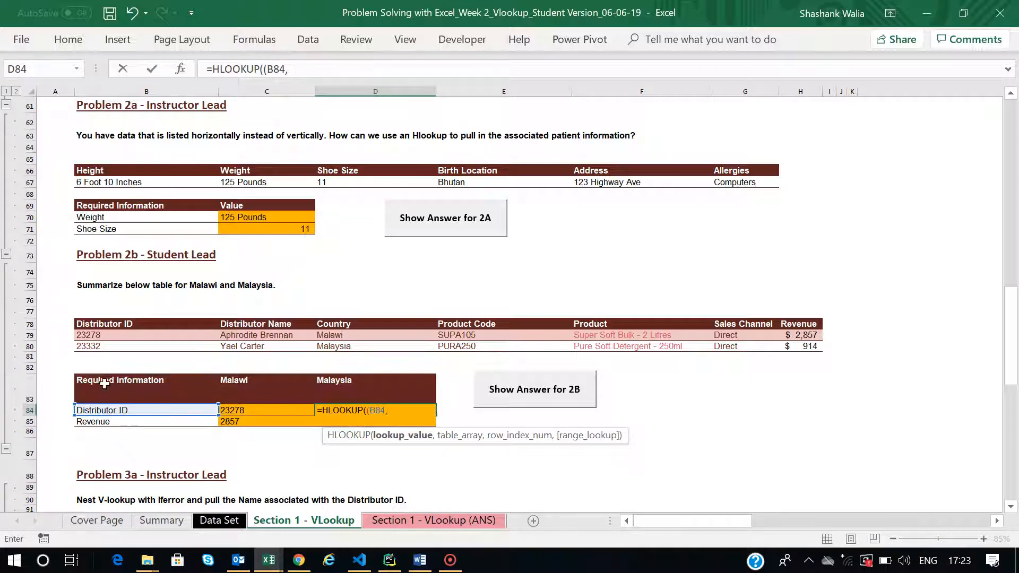
left_click_drag(106, 320, 809, 347)
type(",")
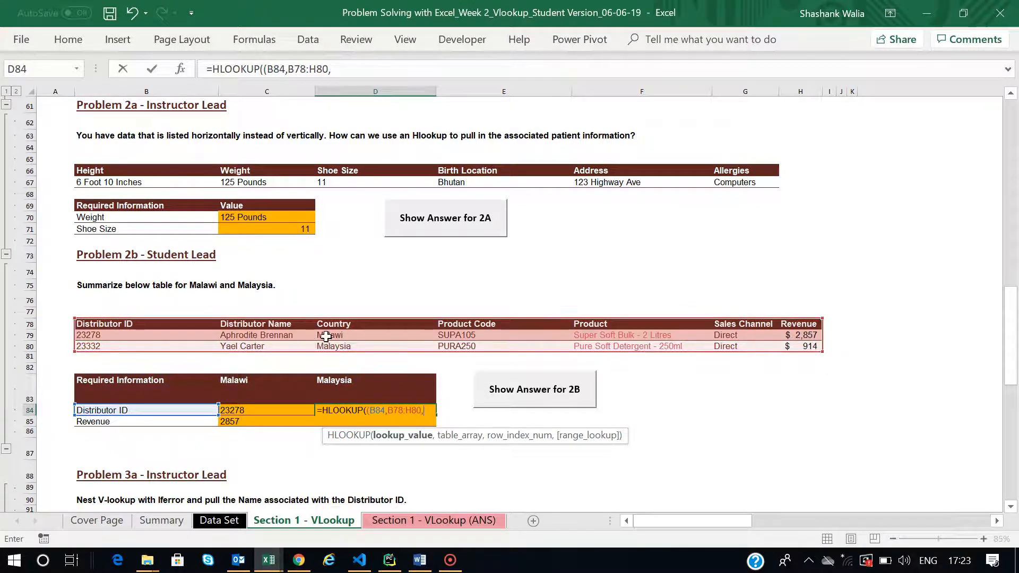
type("3")
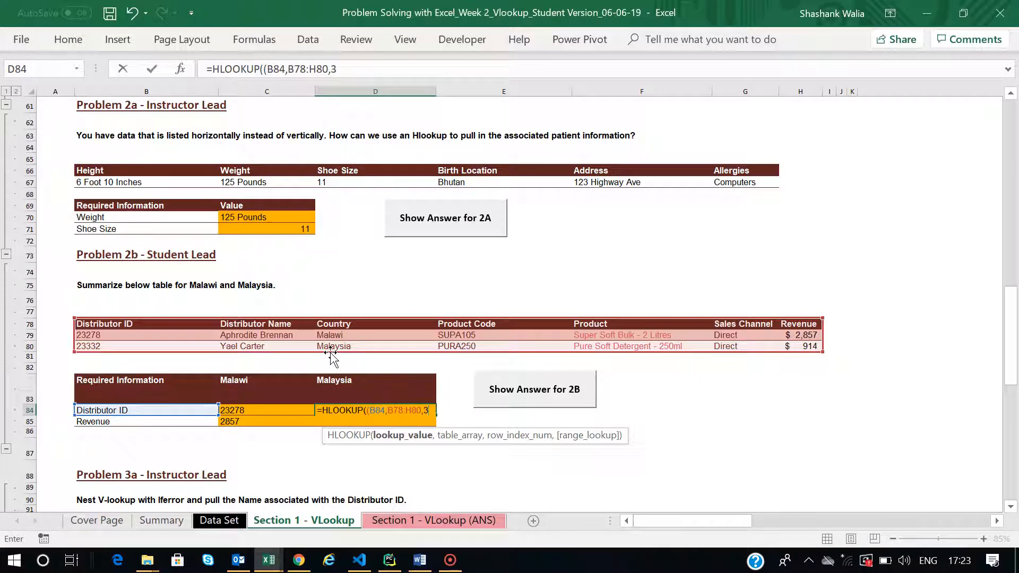
type(",0")
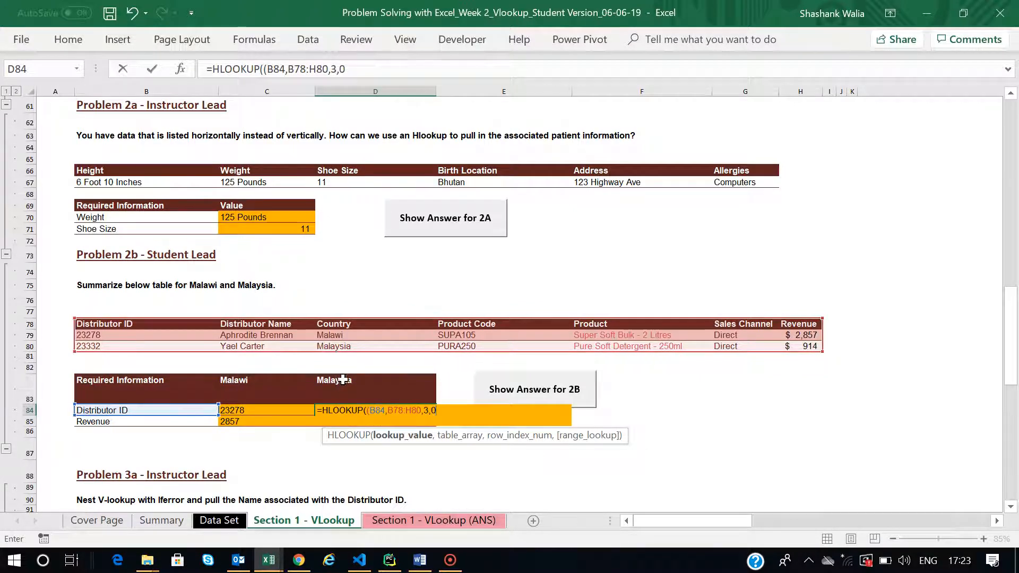
Step: Make the table range in the D84 formula absolute as $B$78:$H$80 and try to commit the formula
left_click(400, 411)
key("F4")
key("Right")
key("Right")
key("F4")
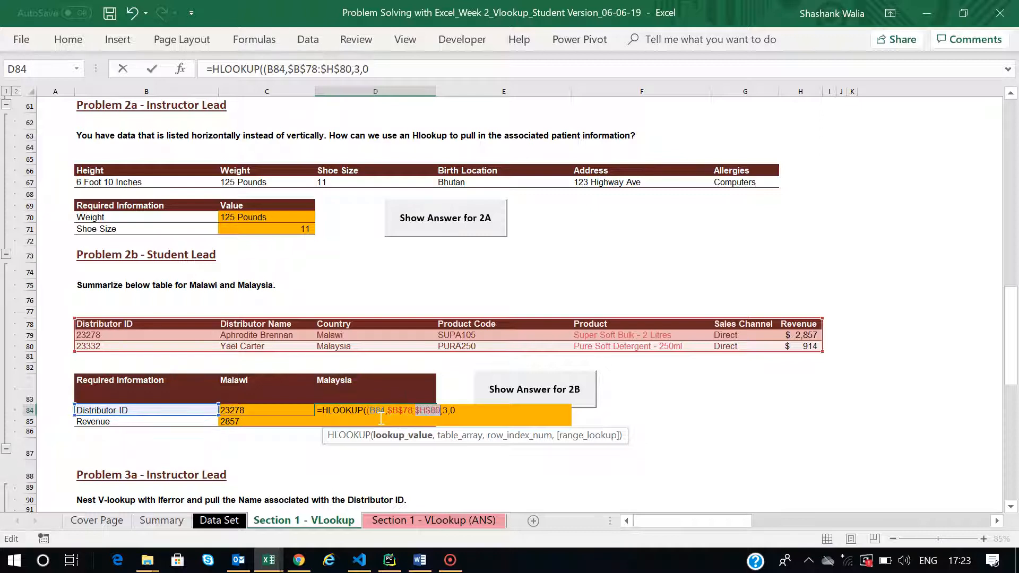
key("Return")
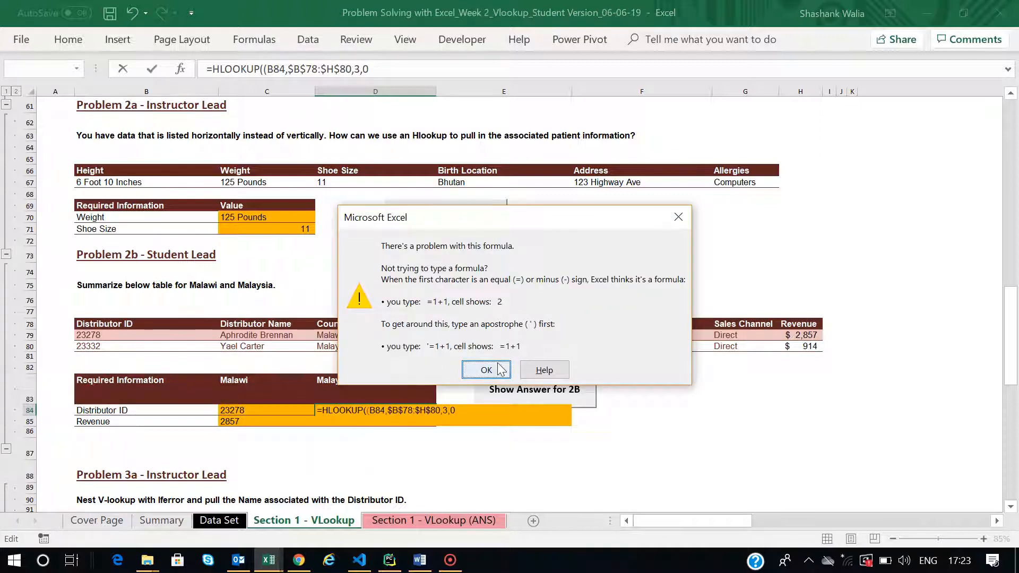
left_click(486, 370)
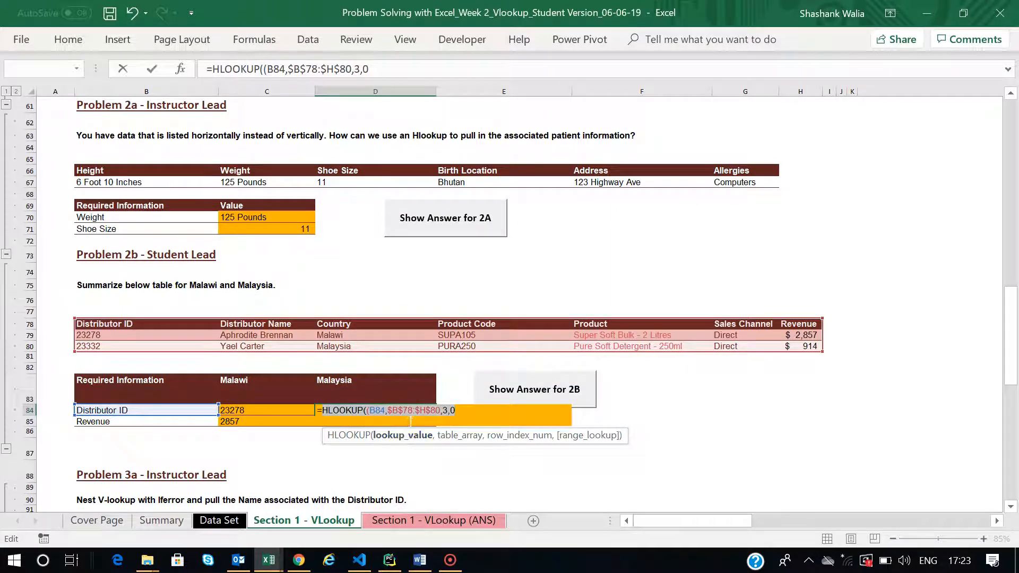
Step: Add the closing parenthesis to the D84 HLOOKUP formula and try to commit it again
left_click(461, 412)
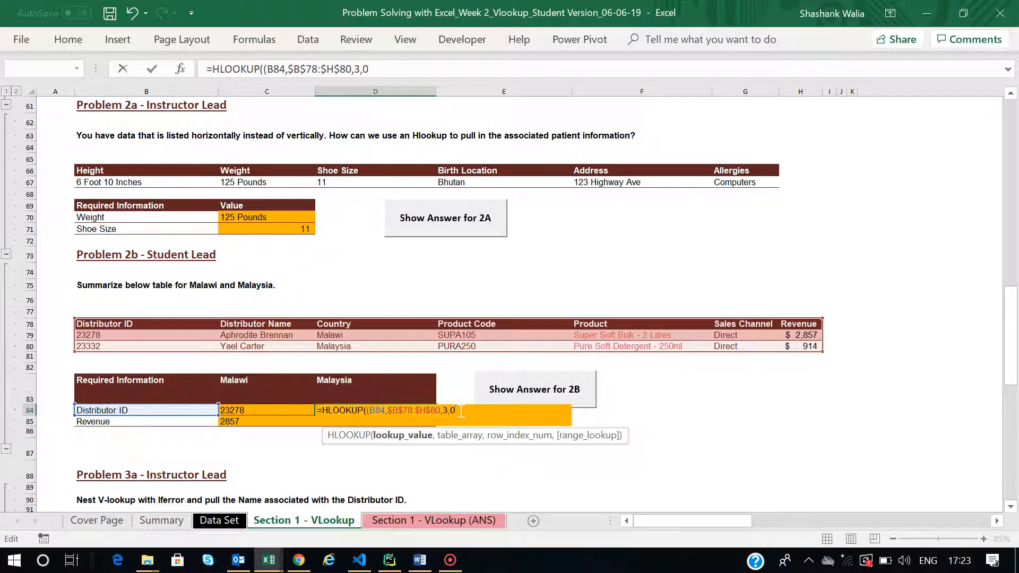
type(")")
key("Return")
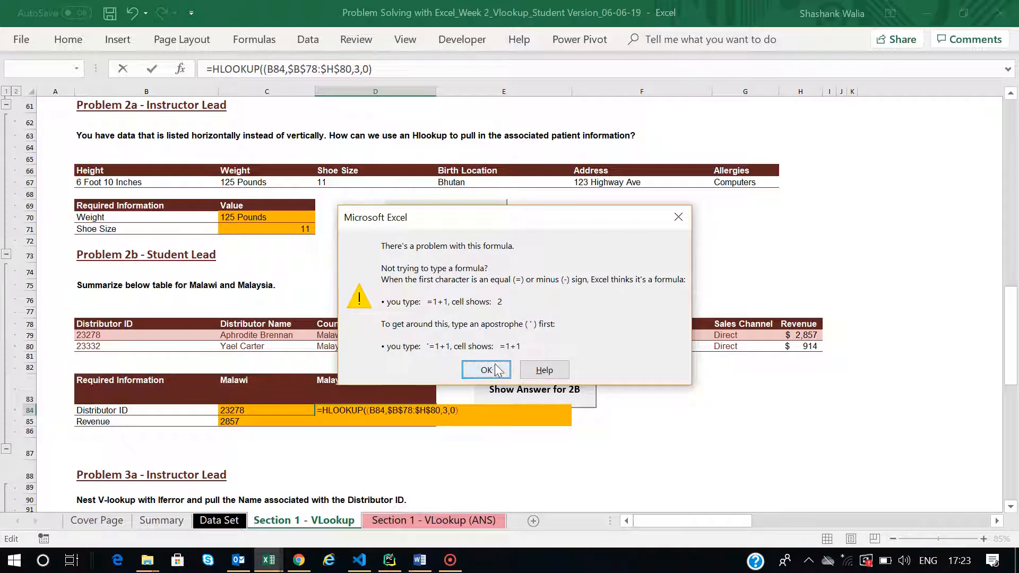
left_click(493, 363)
left_click(465, 412)
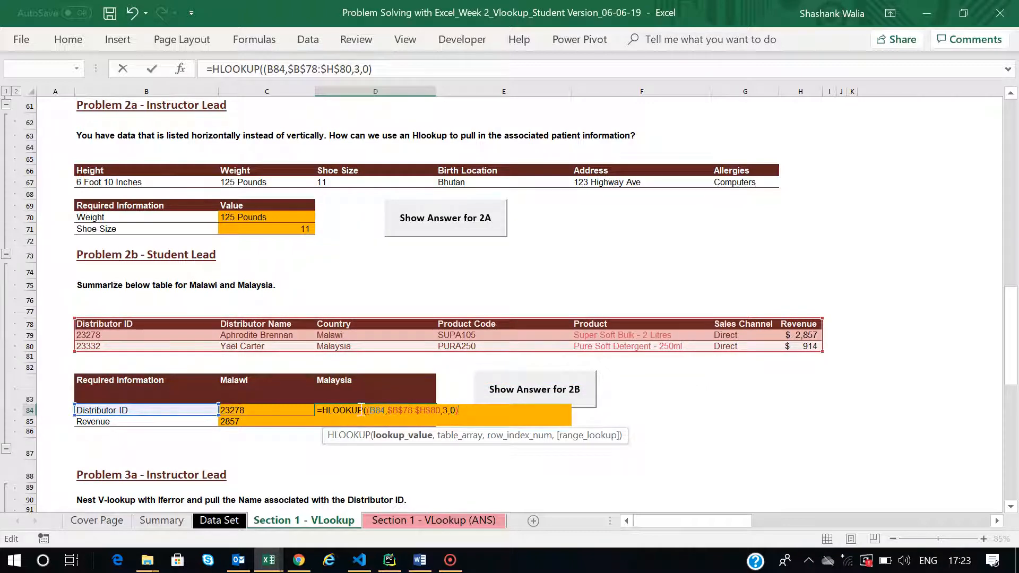
Step: Replace the table range in the D84 HLOOKUP formula by reselecting B78:H80, and try to commit the formula
left_click(398, 436)
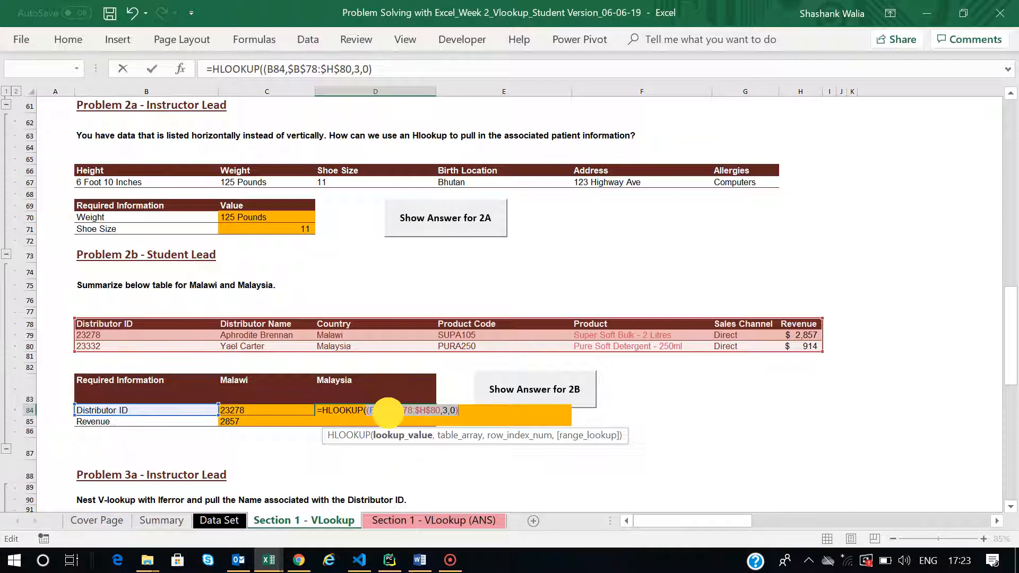
left_click(402, 412)
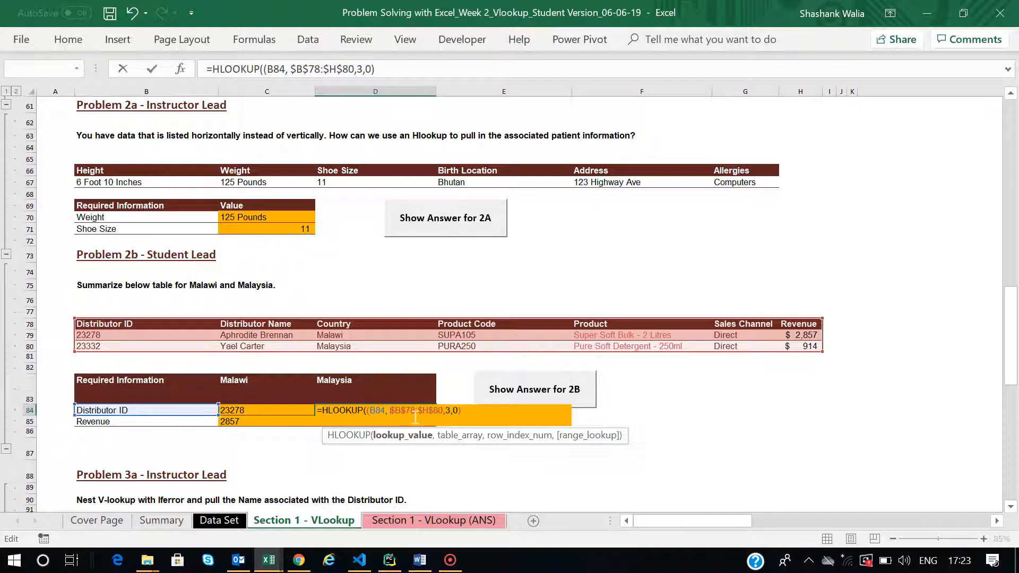
left_click(443, 412)
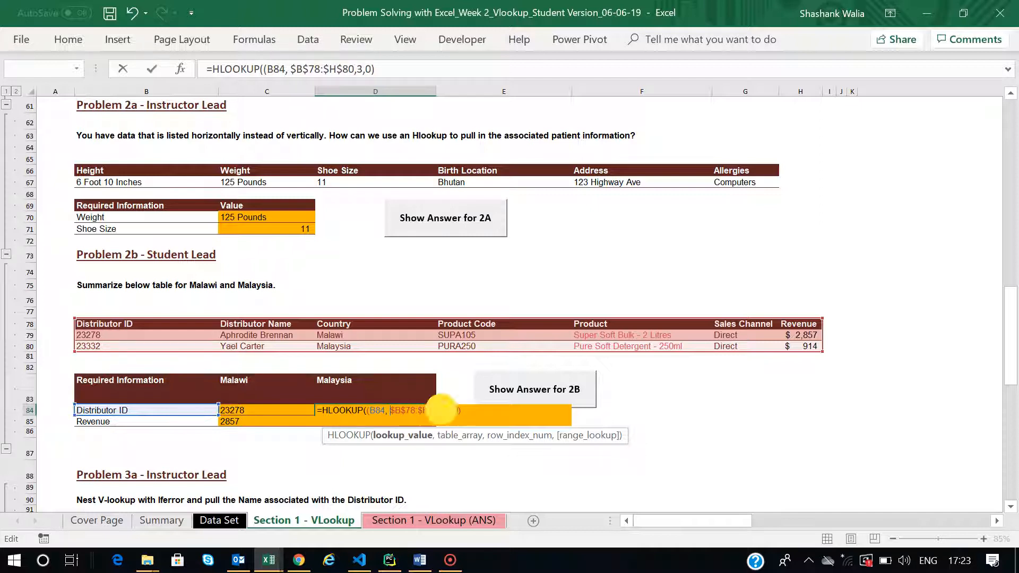
key("BackSpace")
key("BackSpace")
key("BackSpace")
key("BackSpace")
key("BackSpace")
key("BackSpace")
key("BackSpace")
key("BackSpace")
key("BackSpace")
key("BackSpace")
key("BackSpace")
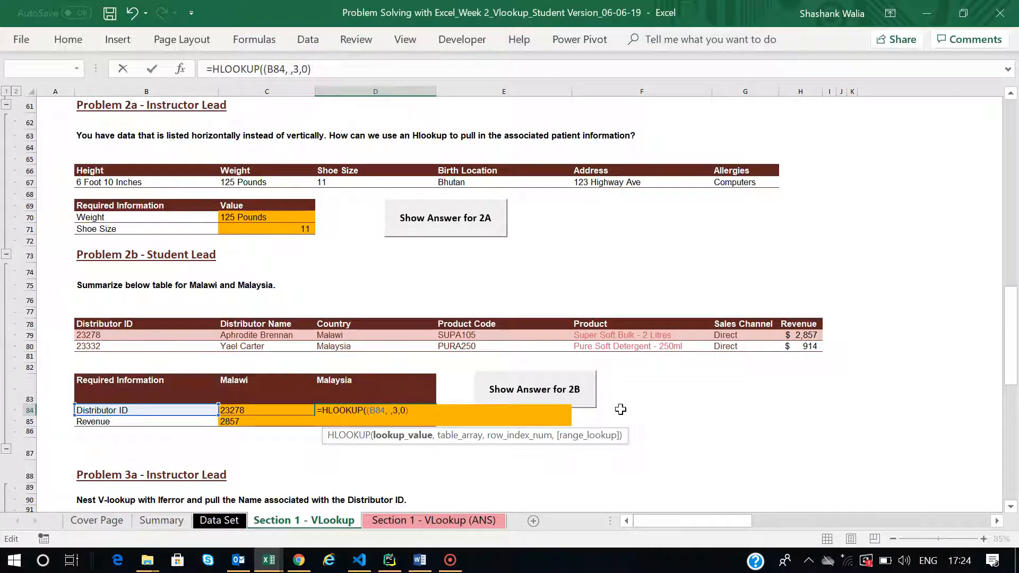
key("BackSpace")
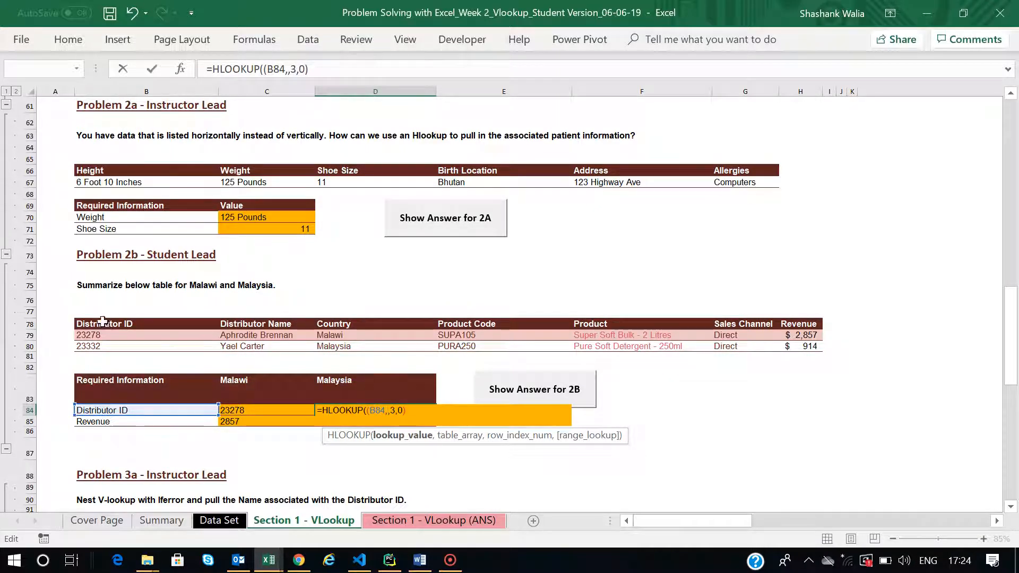
left_click_drag(101, 325, 803, 346)
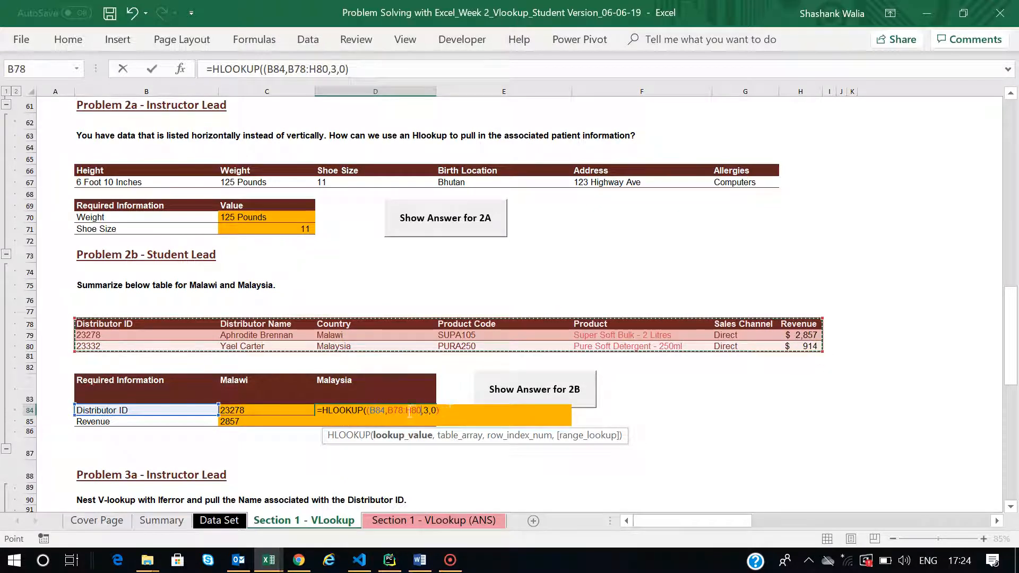
key("Return")
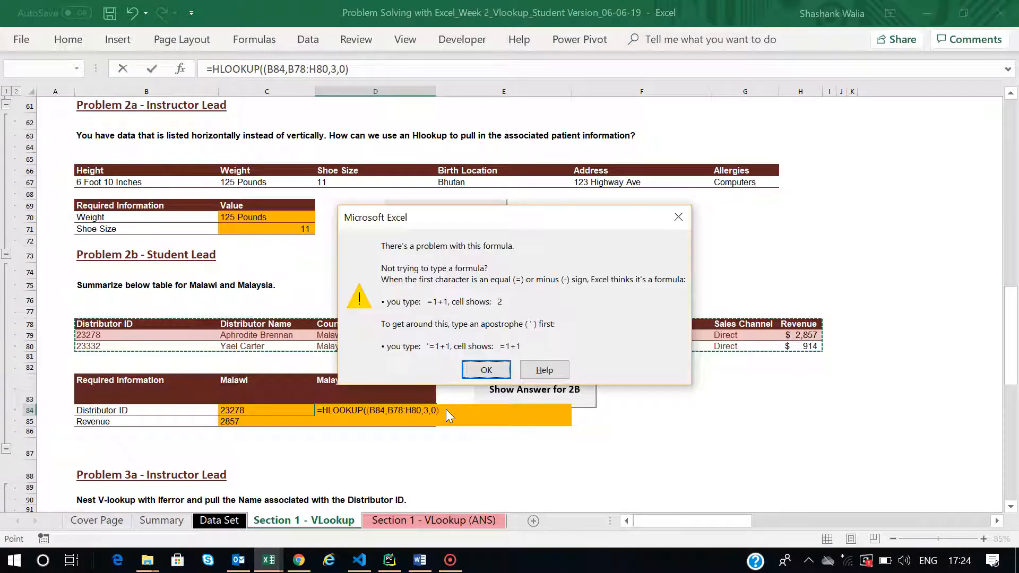
left_click(467, 374)
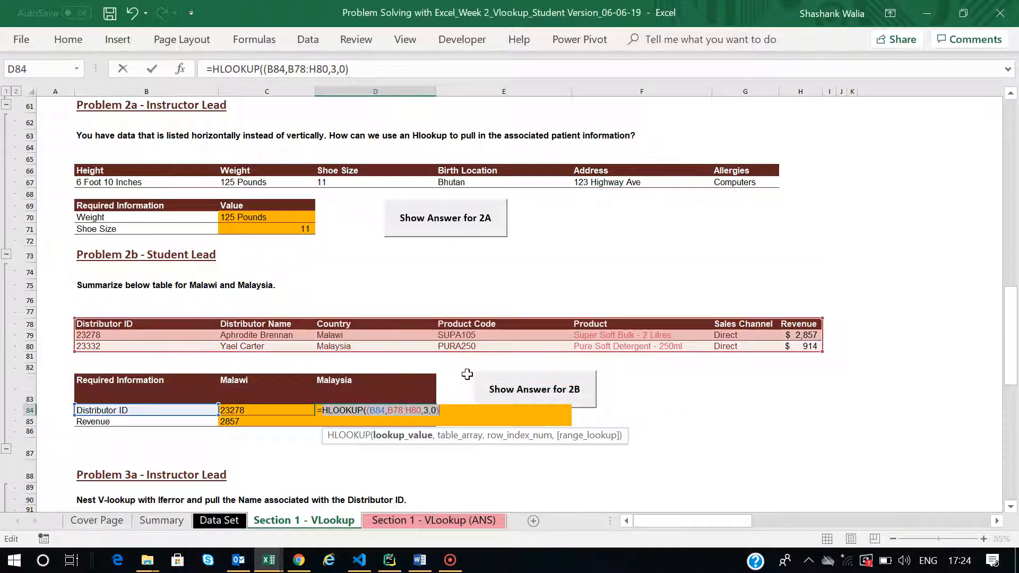
Step: Remove the extra opening parenthesis after HLOOKUP in the D84 formula and commit it
left_click(371, 411)
key("BackSpace")
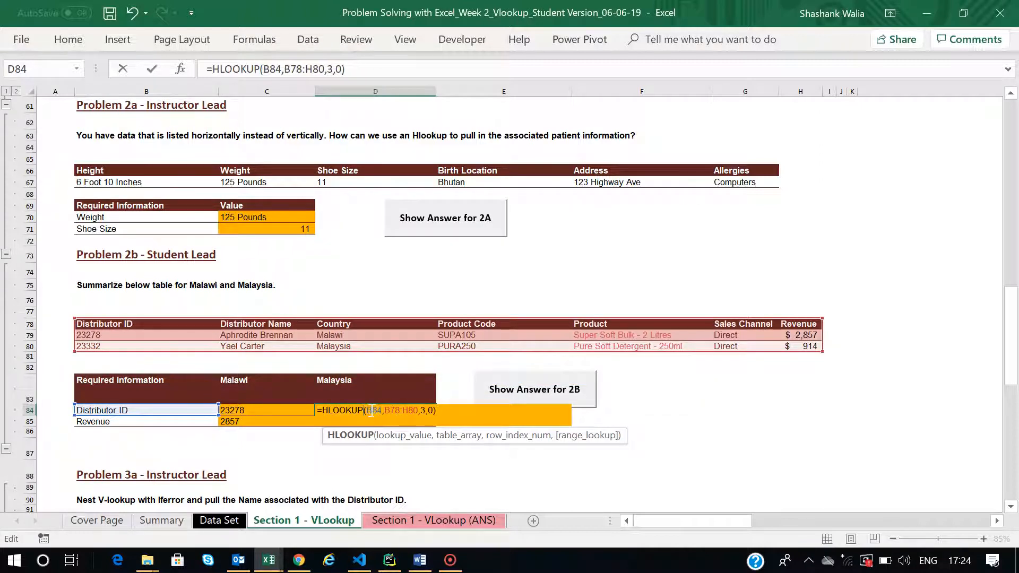
key("Return")
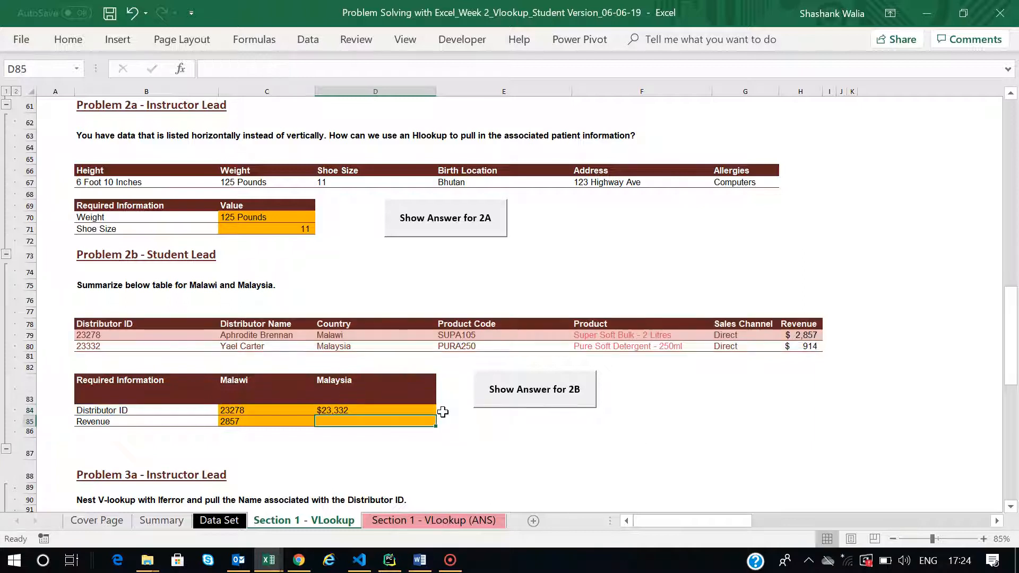
Step: Make the table range in the D84 HLOOKUP formula absolute as $B$78:$H$80
double_click(412, 410)
left_click(396, 406)
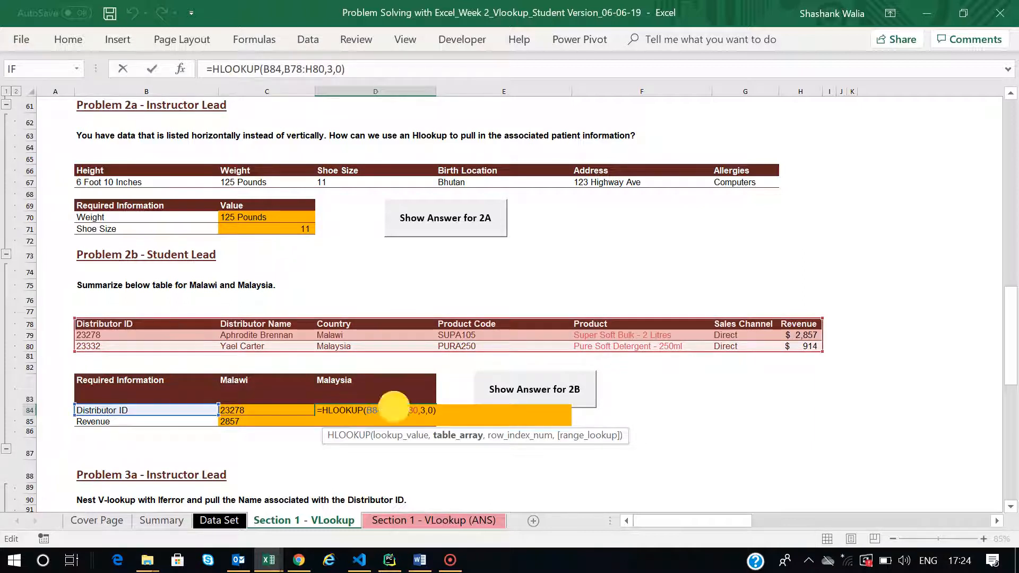
key("F4")
key("Right")
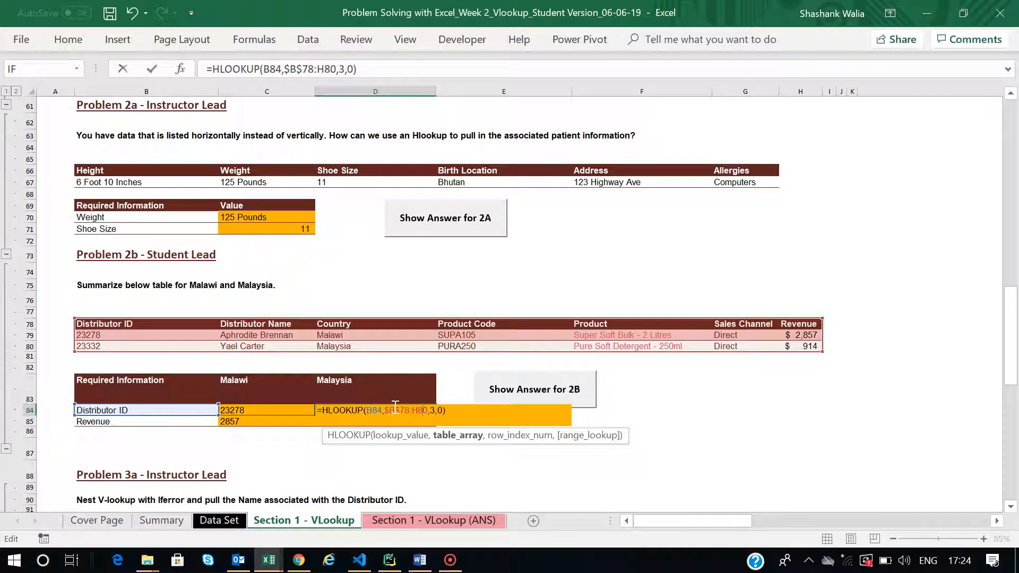
key("F4")
key("Return")
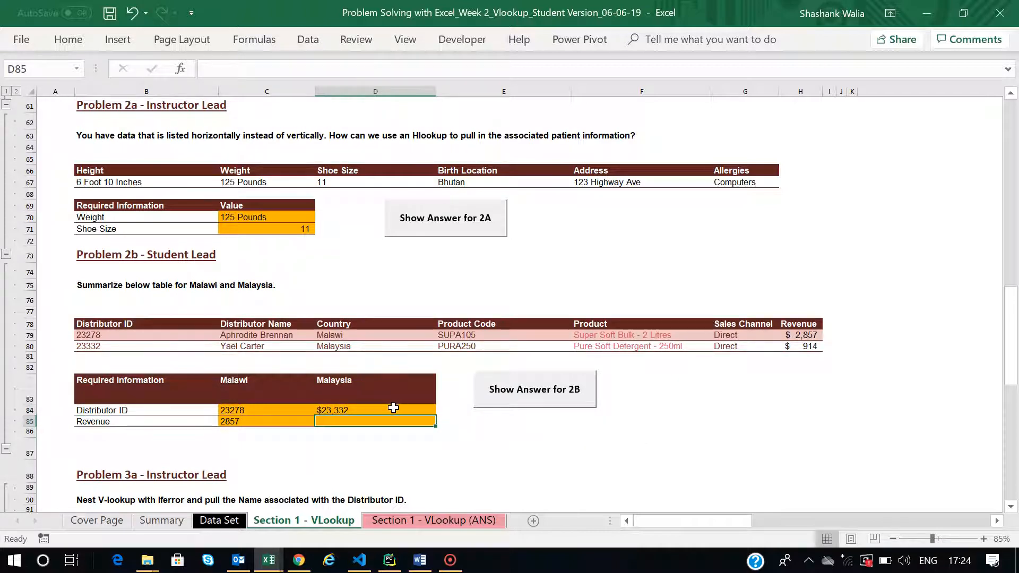
Step: Format the Malaysia Distributor ID in D84 as Number without decimals, and switch it to the General format
left_click(393, 407)
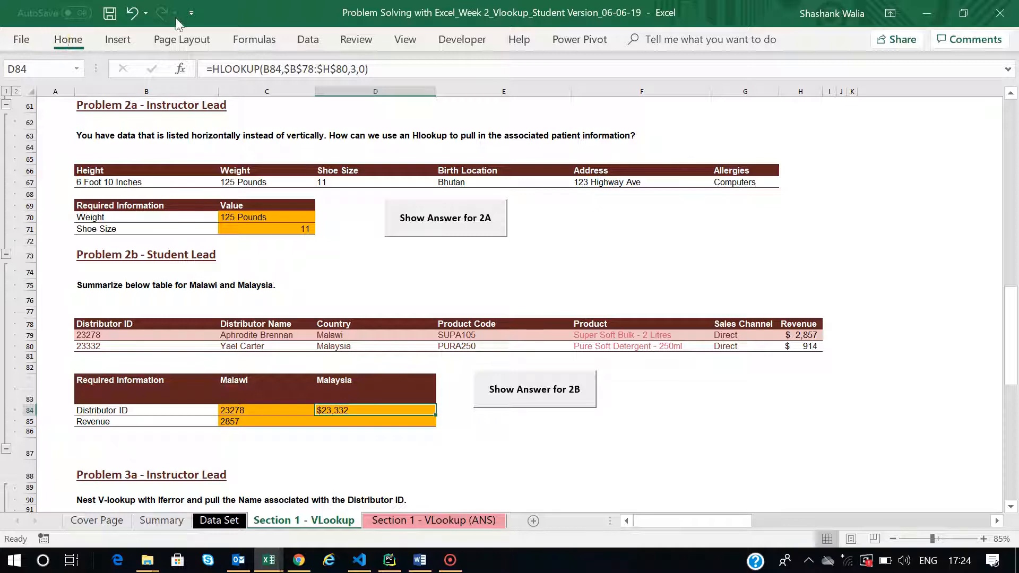
left_click(68, 39)
left_click(611, 70)
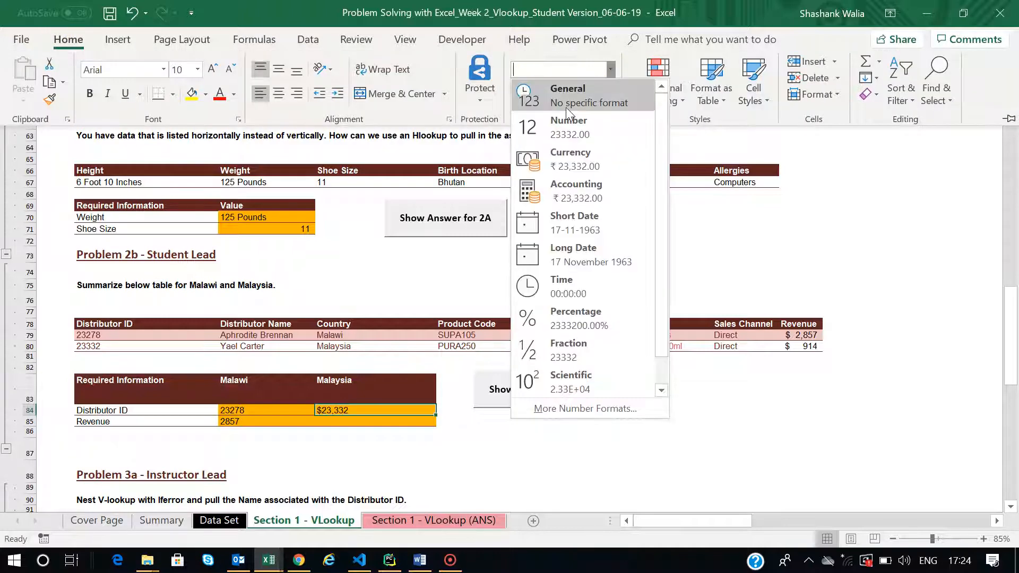
left_click(563, 126)
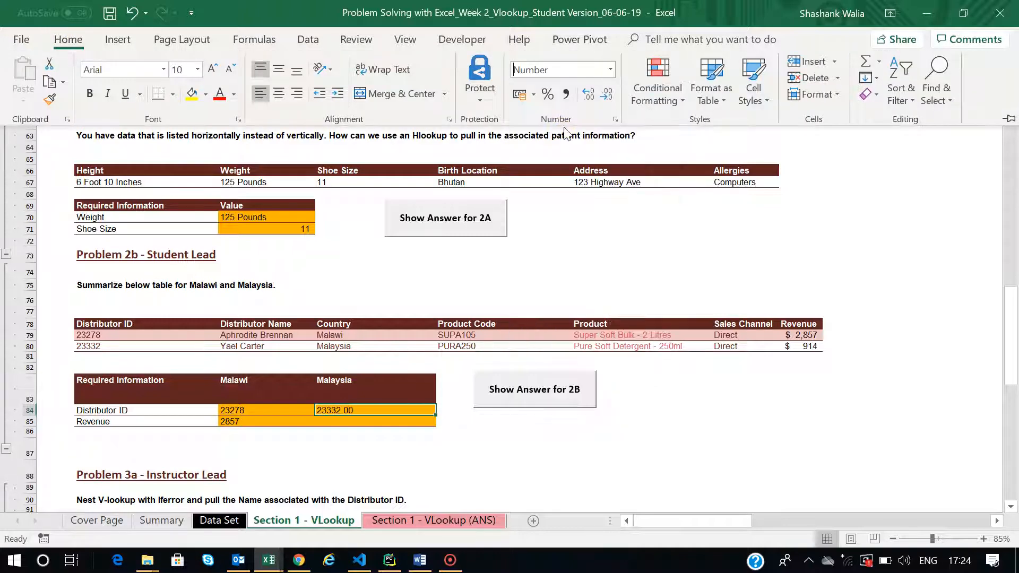
left_click(609, 96)
left_click(608, 96)
left_click(610, 69)
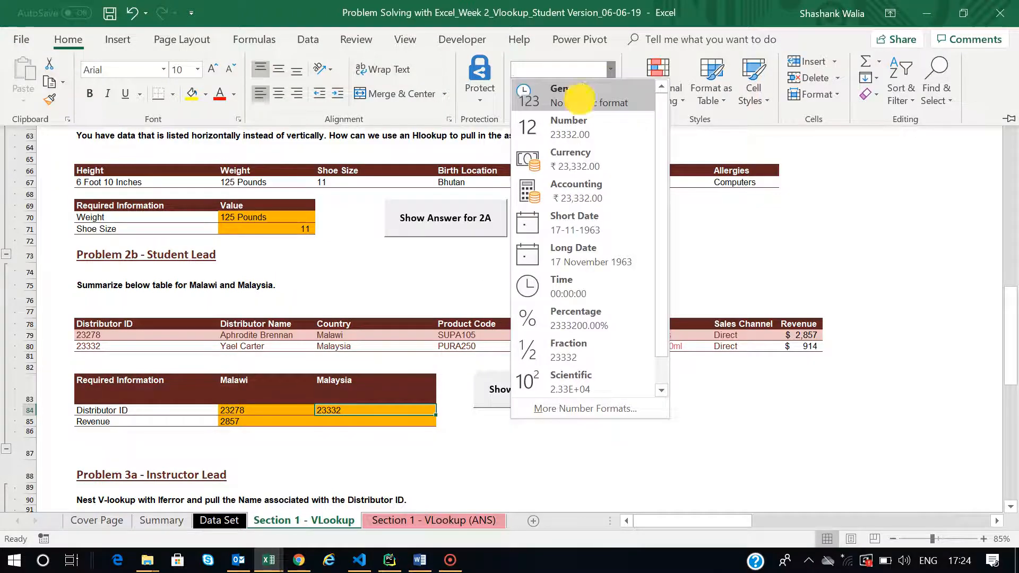
left_click(582, 96)
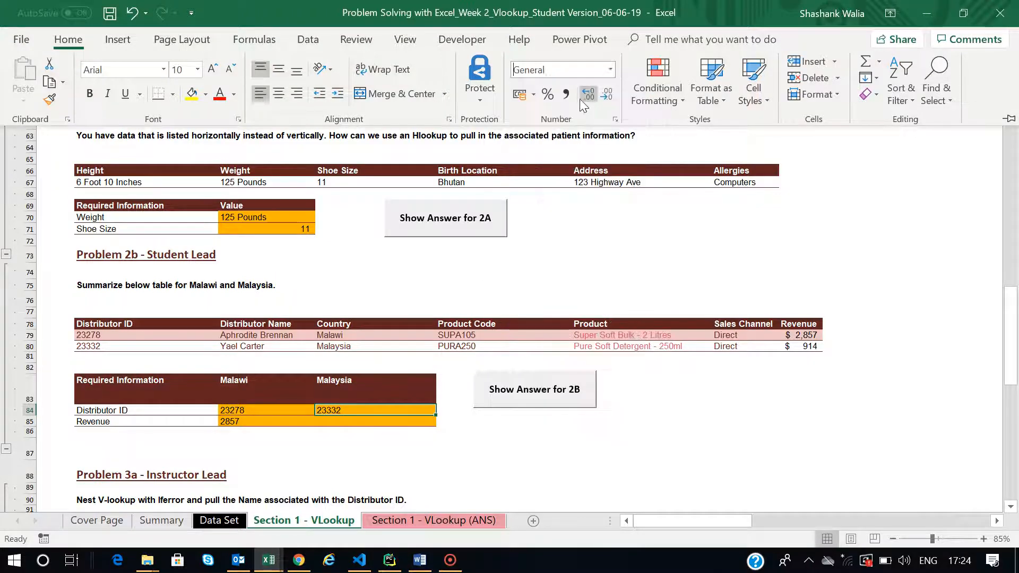
Step: Fill the D84 HLOOKUP formula down into the Malaysia Revenue cell D85
left_click(339, 412)
left_click(337, 421)
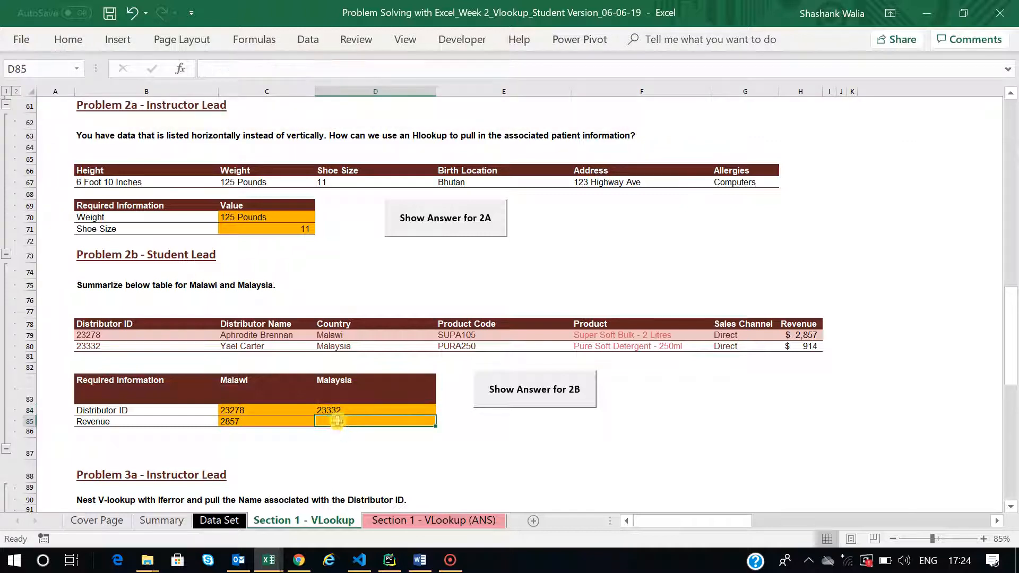
left_click(328, 411)
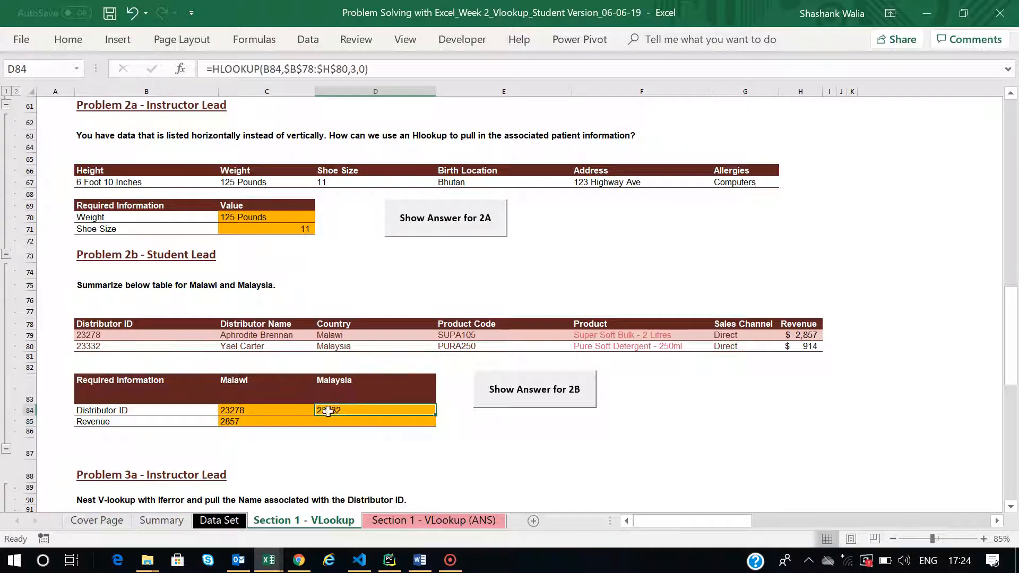
left_click_drag(435, 415, 393, 421)
left_click(393, 421)
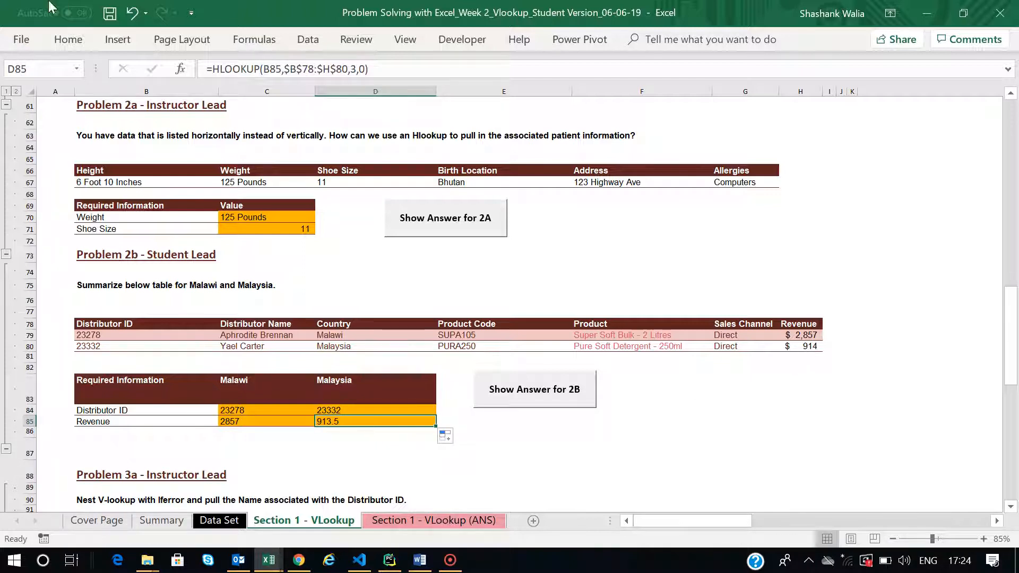
Step: Format the Malaysia Revenue value in D85 to show no decimal places
left_click(68, 40)
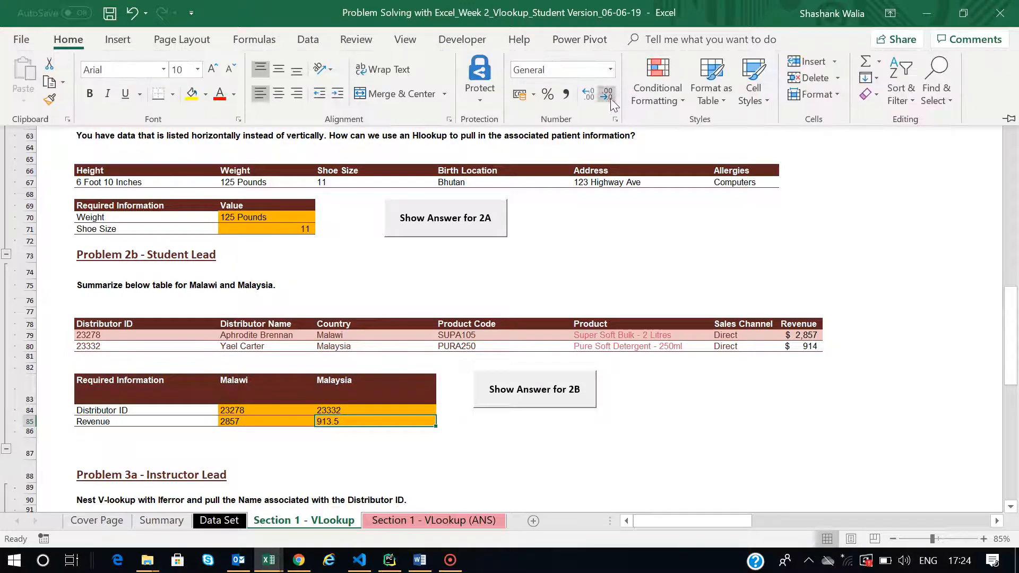
left_click(606, 94)
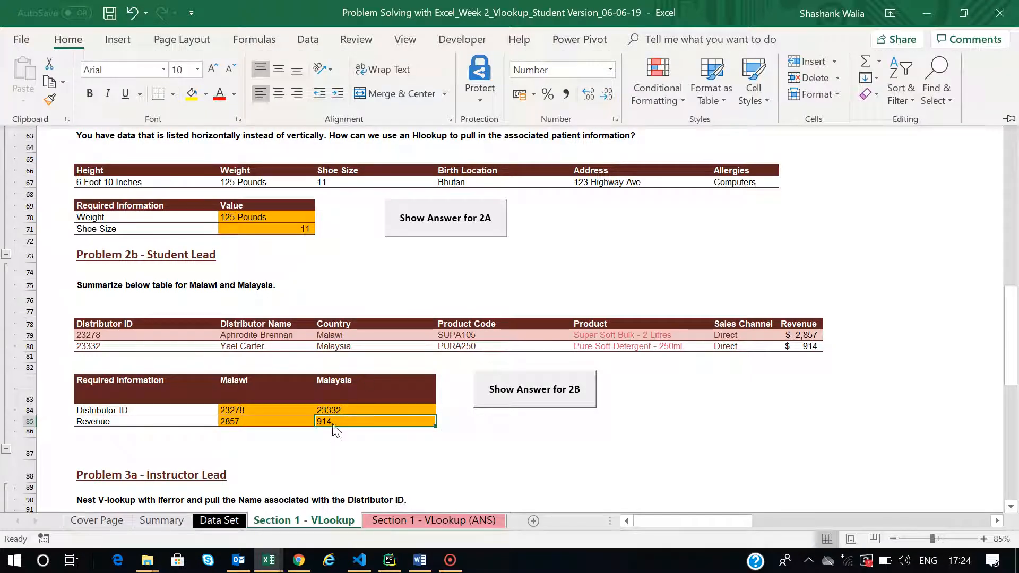
left_click(380, 437)
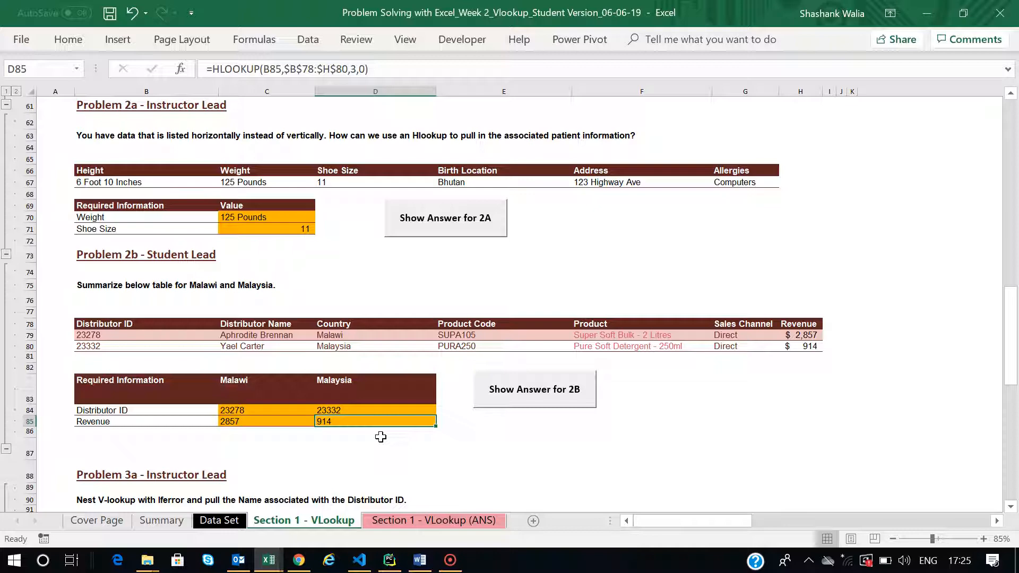
Step: Examine the Problem 3a distributor table at closer range, including its error cells and the VLOOKUP formula in C96
scroll(381, 437, "down", 6)
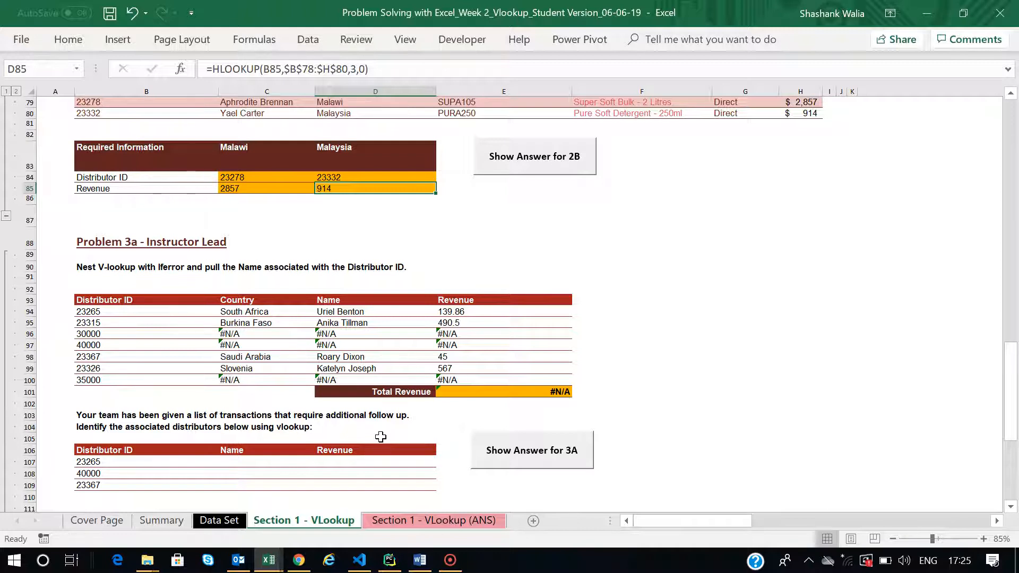
left_click(228, 334)
left_click_drag(228, 334, 518, 344)
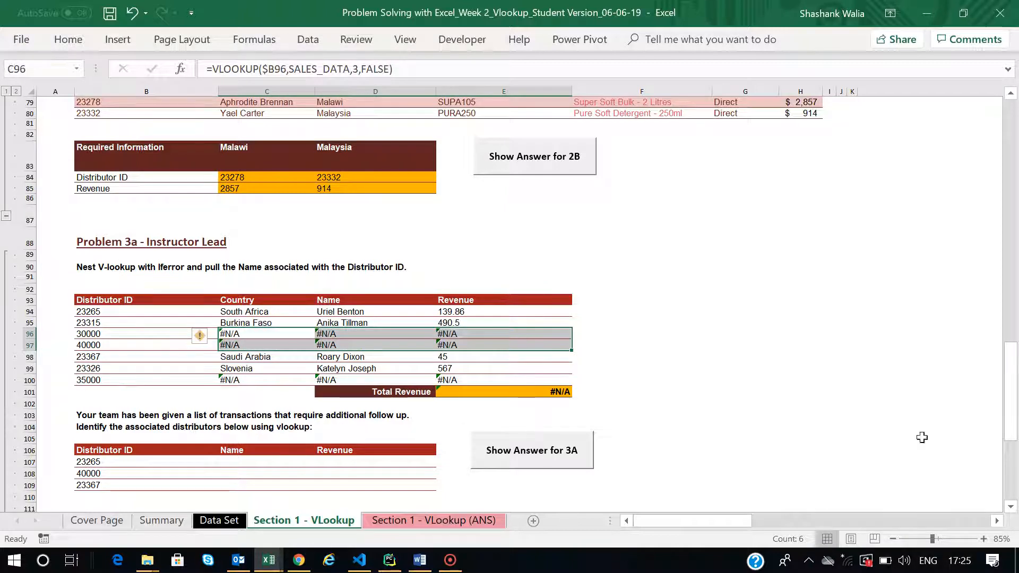
left_click(983, 539)
left_click(983, 539)
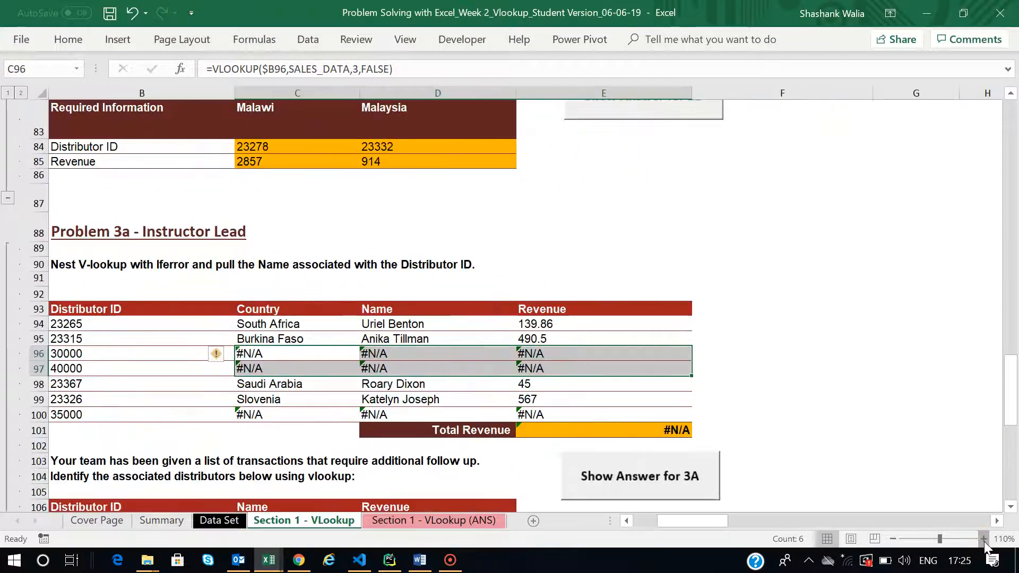
left_click(983, 539)
scroll(371, 394, "left", 1)
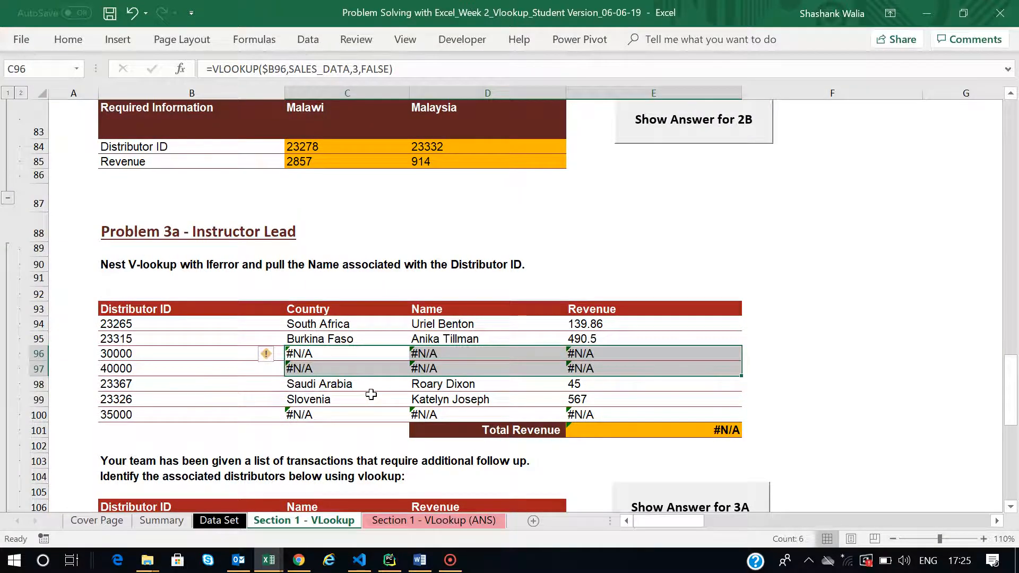
scroll(371, 394, "down", 1)
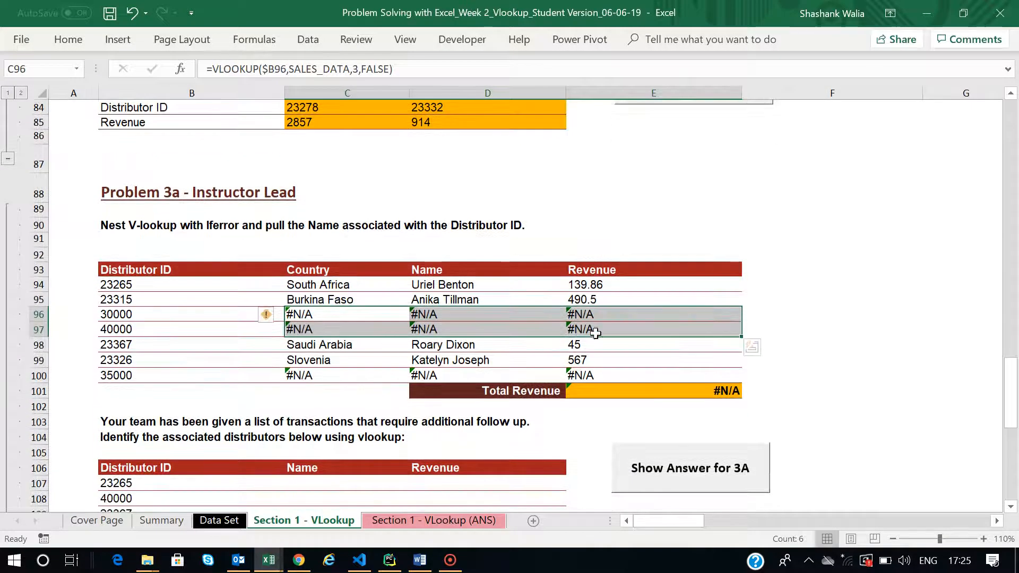
left_click(321, 318)
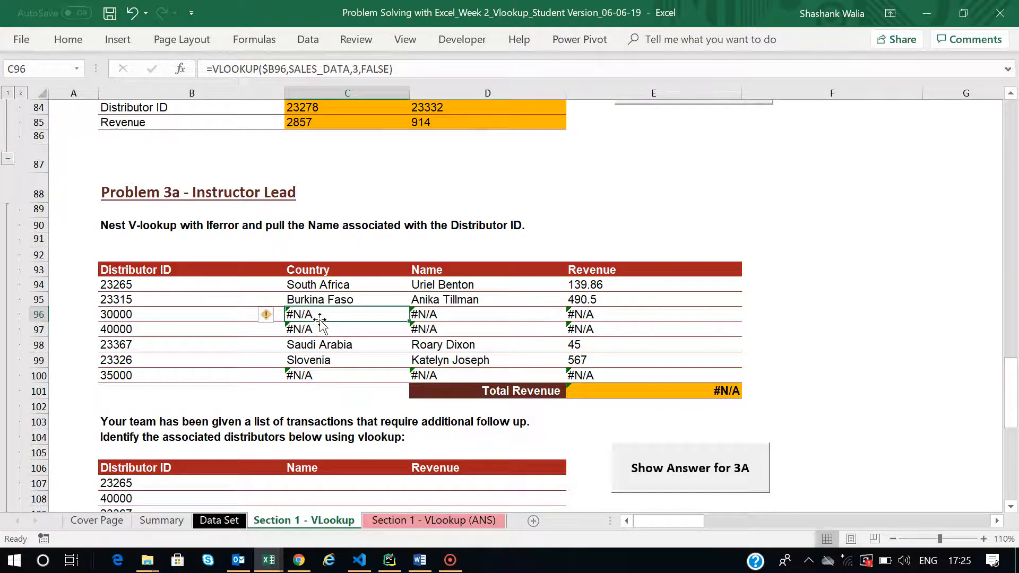
Step: Wrap the Country VLOOKUP formula in C94 in IFERROR, returning "Not Available" when the lookup gives an error
left_click(302, 284)
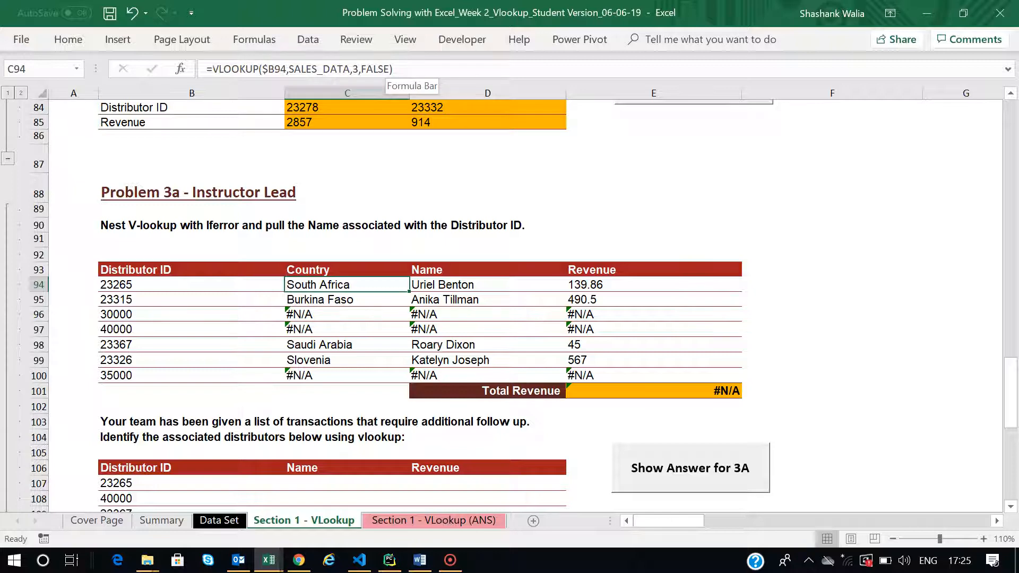
left_click(212, 69)
type("ife")
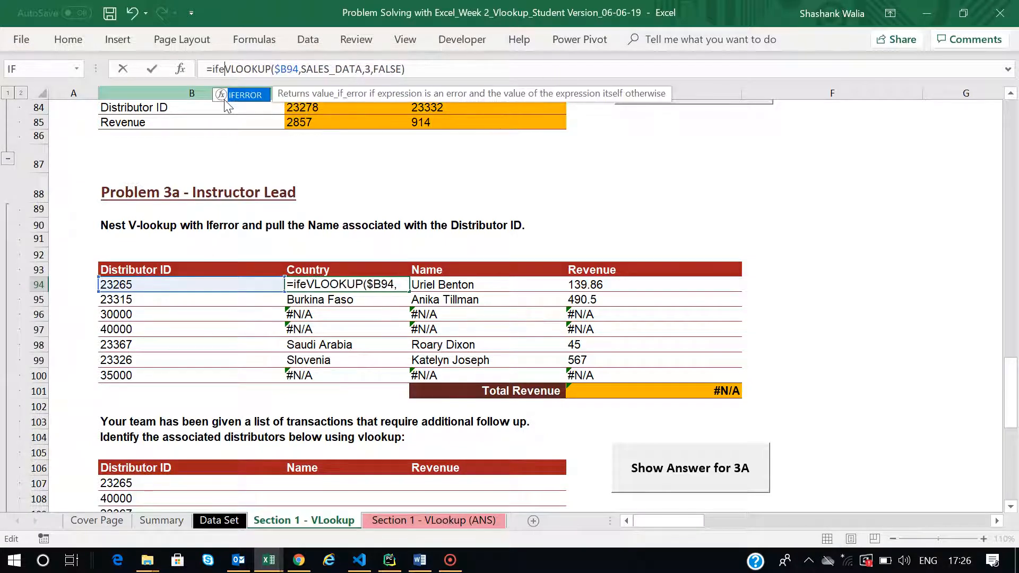
type("rror")
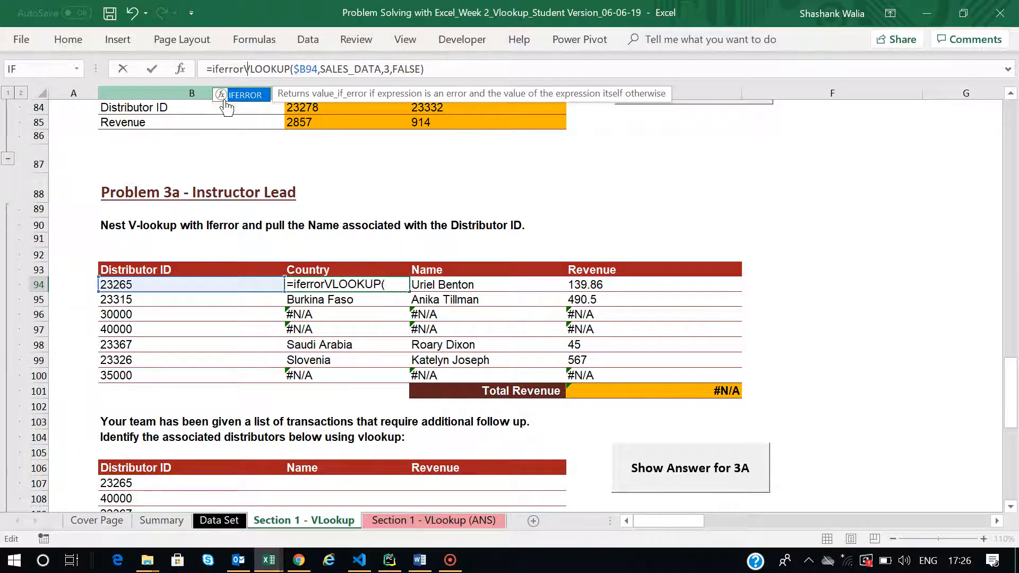
type("(")
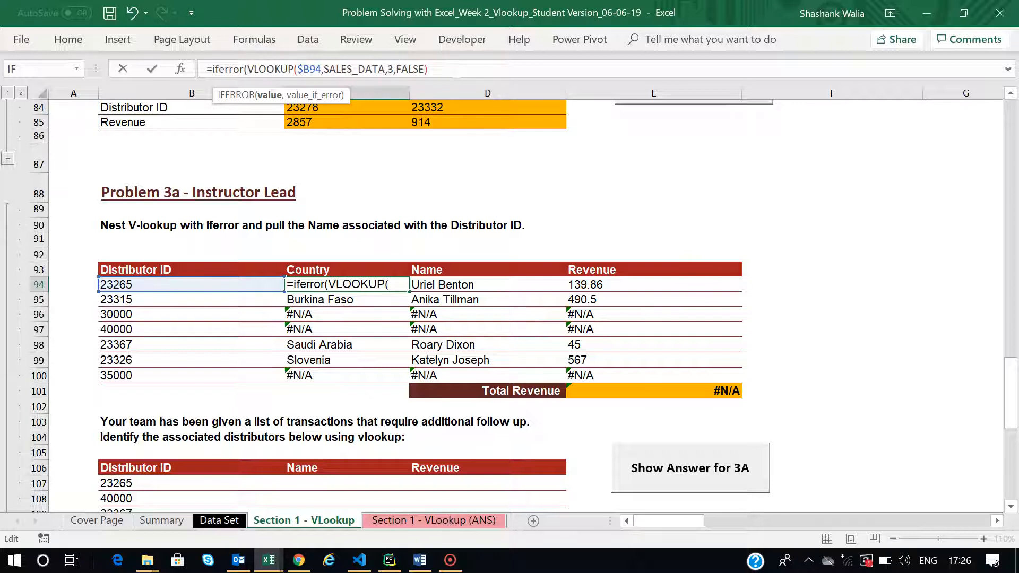
type(",\"Not")
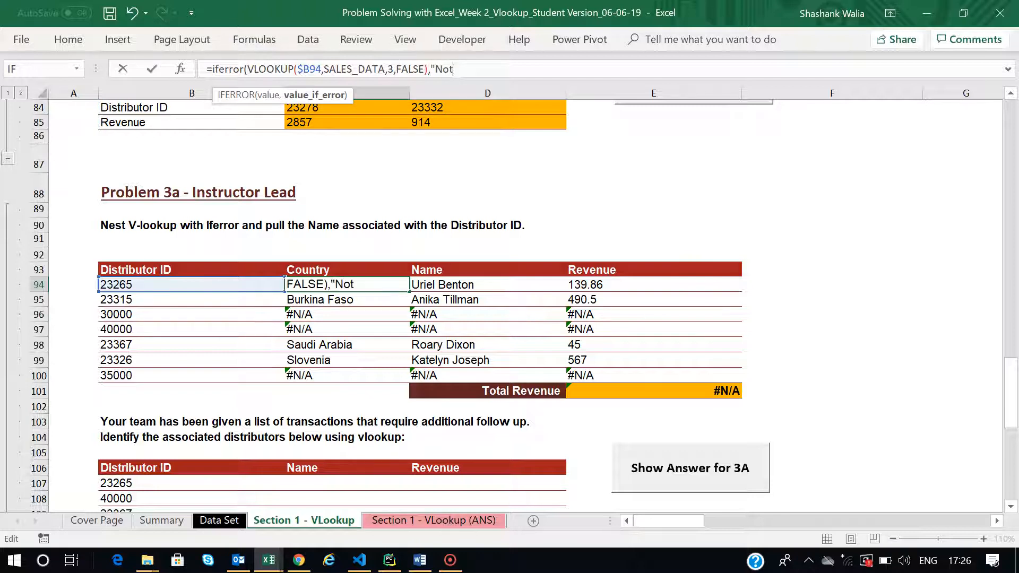
type(" Available")
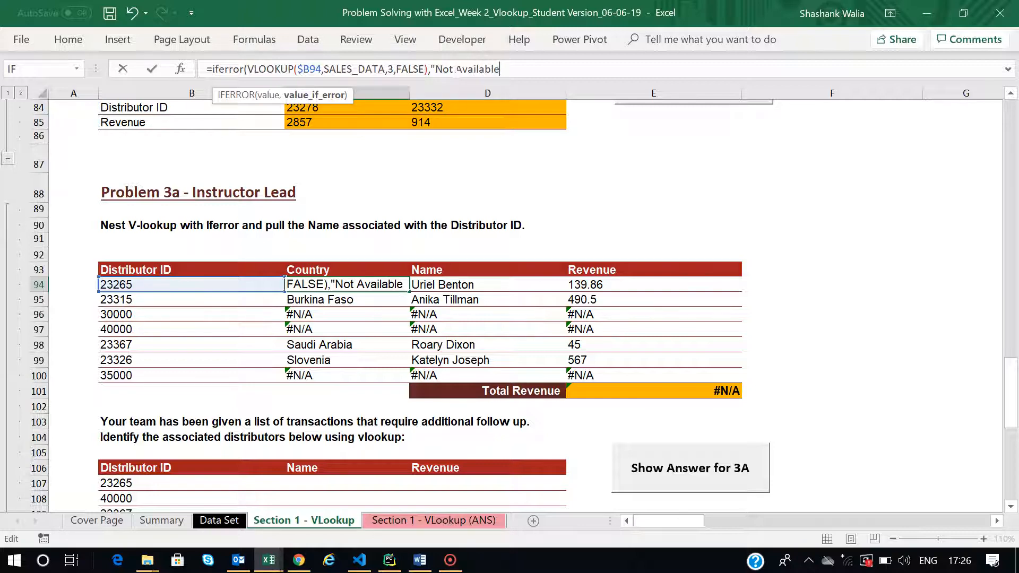
type("\")")
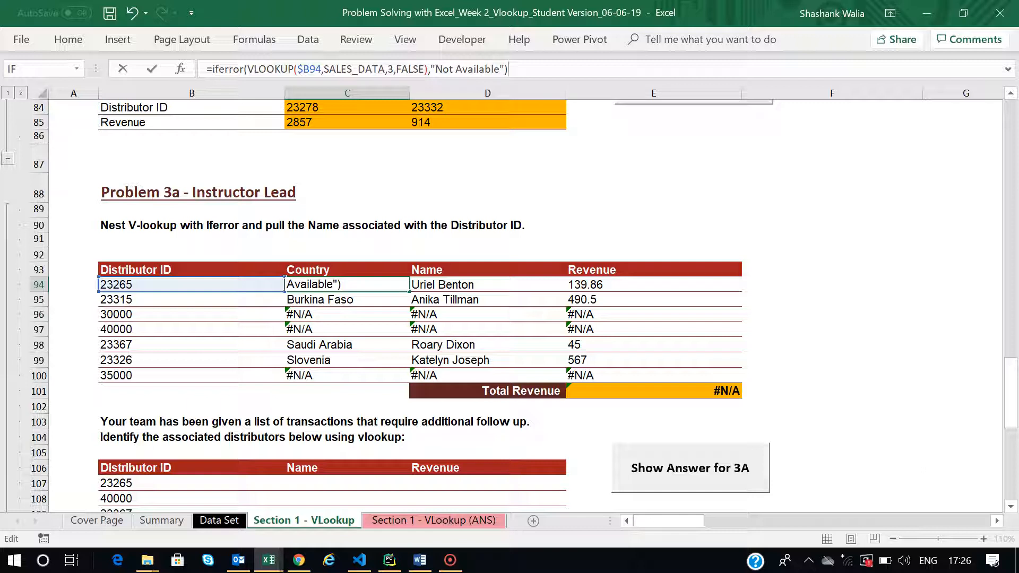
key("Return")
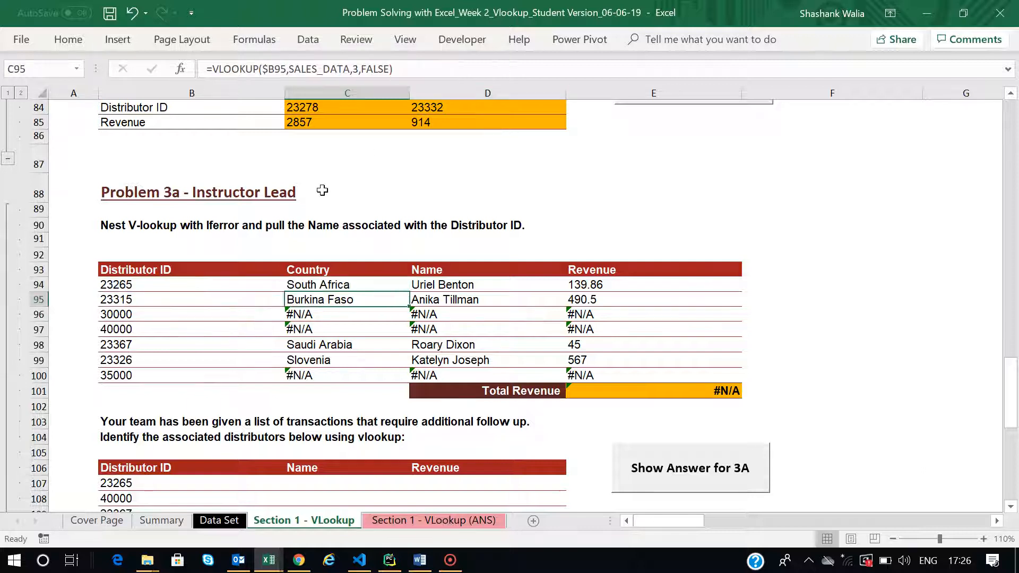
Step: Fill the C94 IFERROR formula down the Country column through C100 and check the rows for IDs 30000 and 40000
left_click(333, 285)
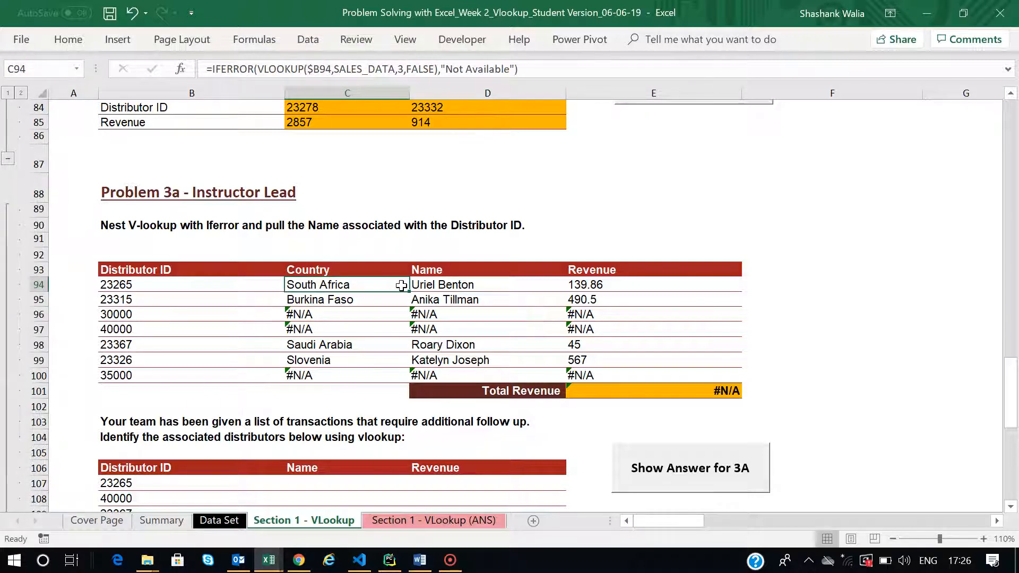
left_click_drag(409, 295, 404, 383)
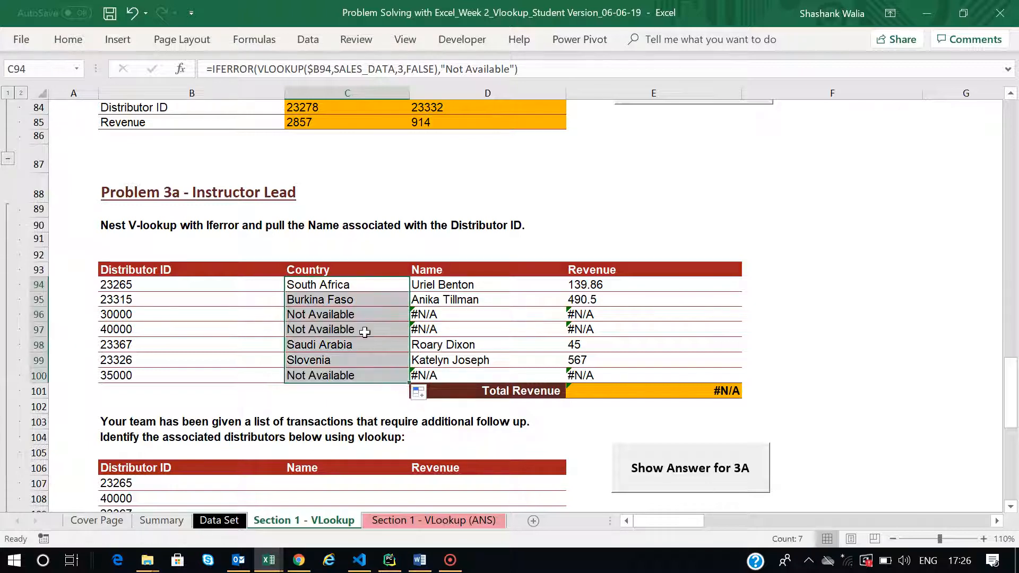
left_click(353, 315)
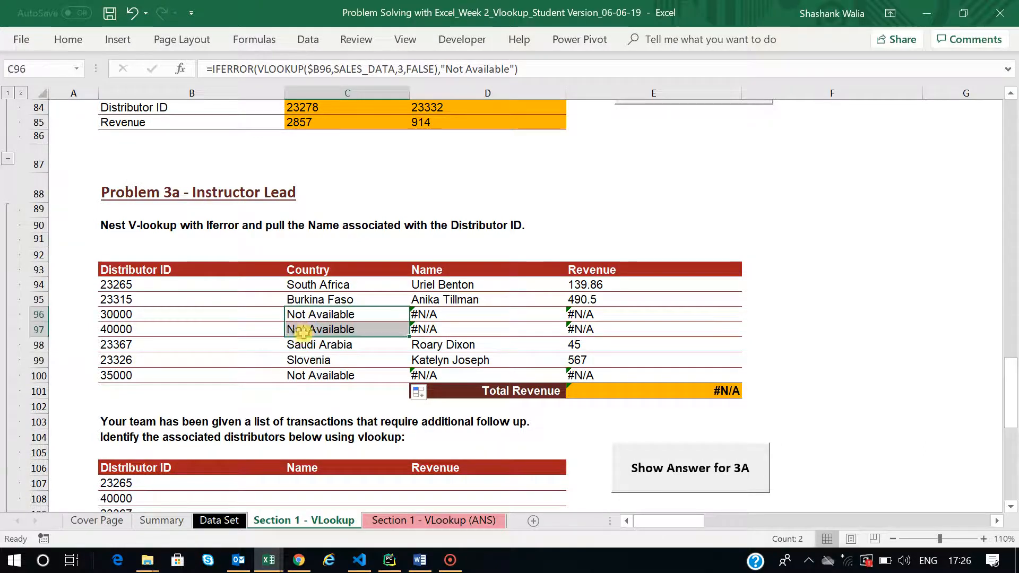
left_click_drag(126, 313, 334, 335)
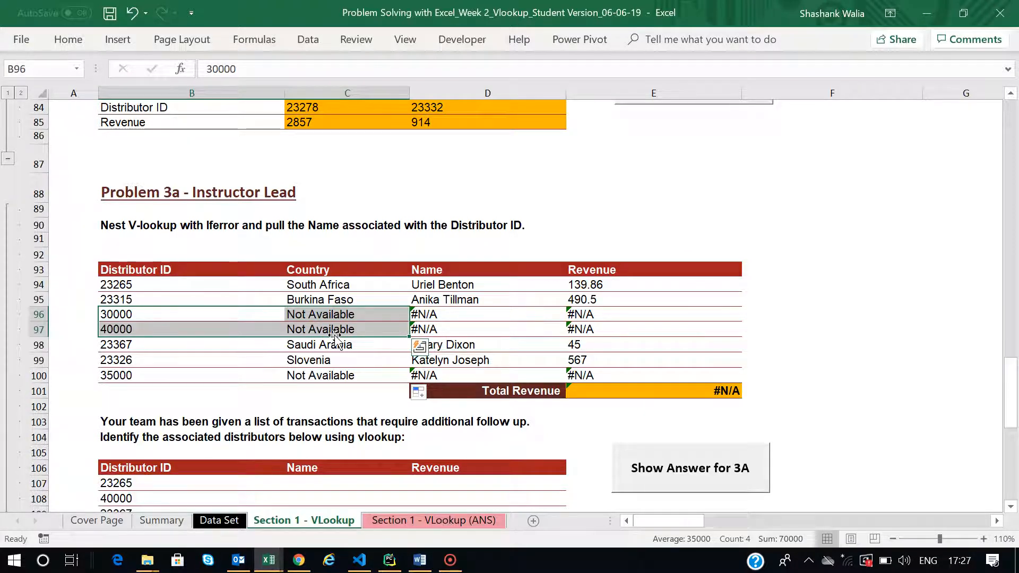
Step: Change the IFERROR fallback text in the Country cell C96 to "ID Not Available"
left_click(334, 314)
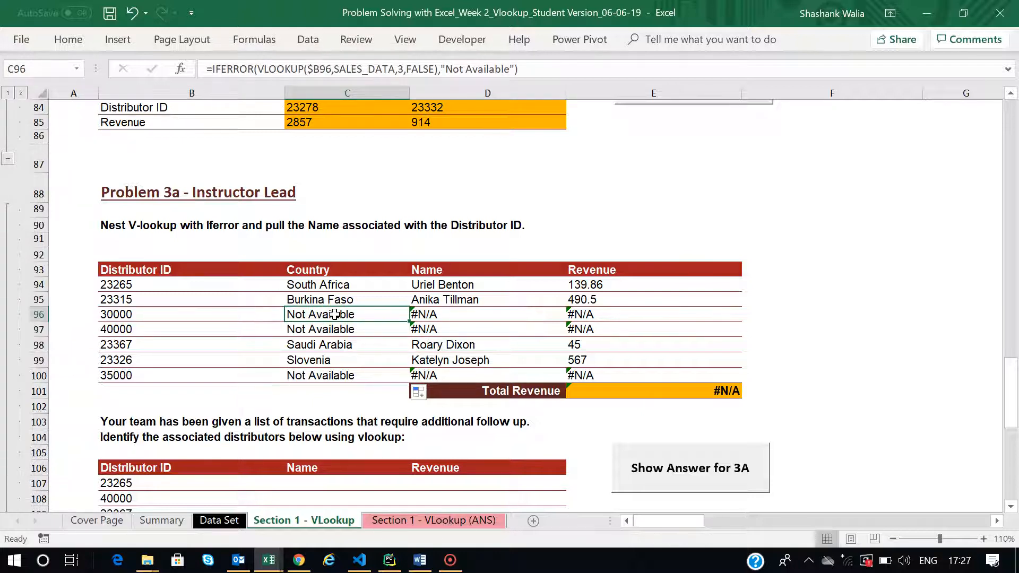
double_click(334, 314)
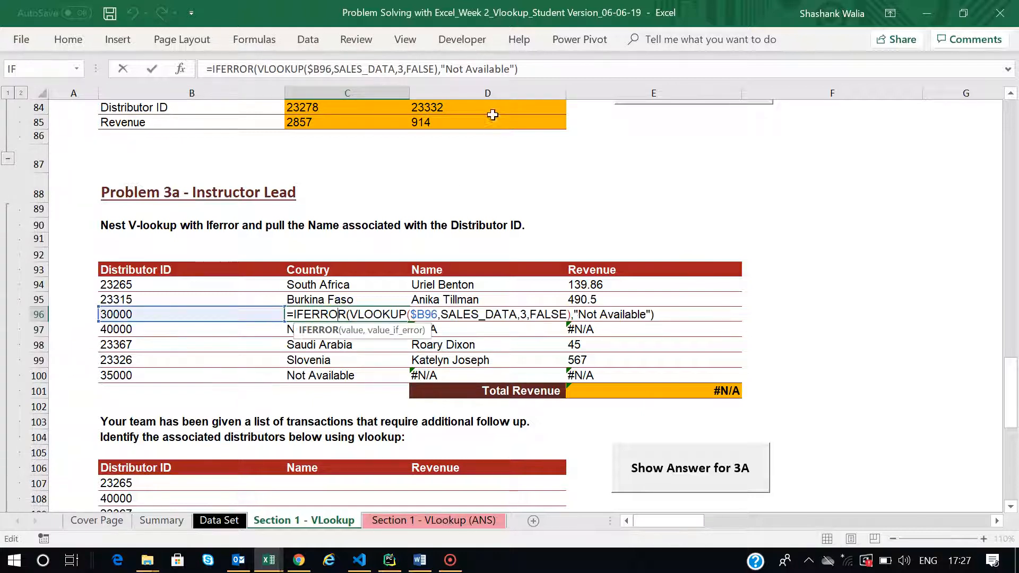
left_click(502, 69)
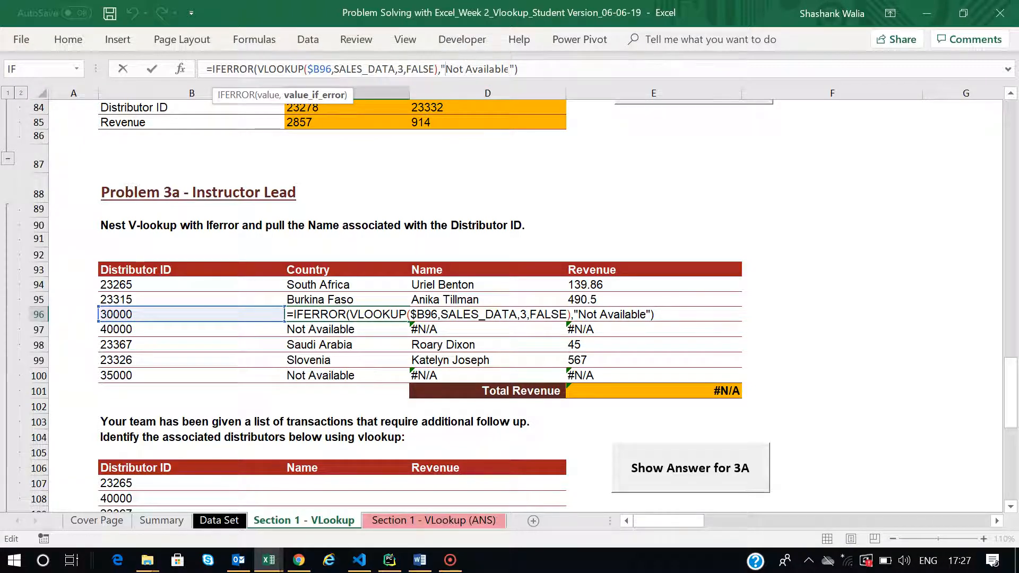
type("ID")
key("Return")
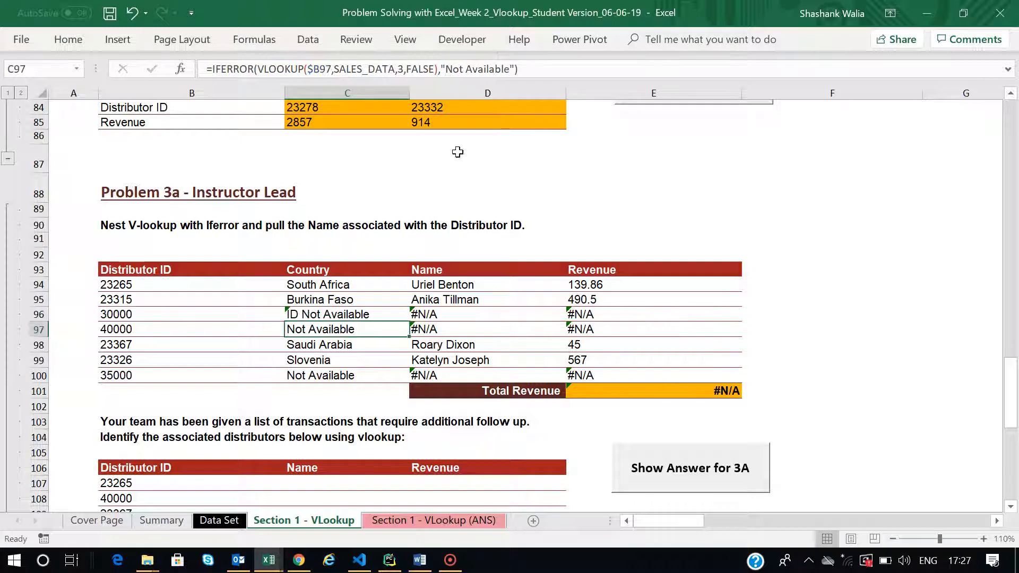
left_click(346, 317)
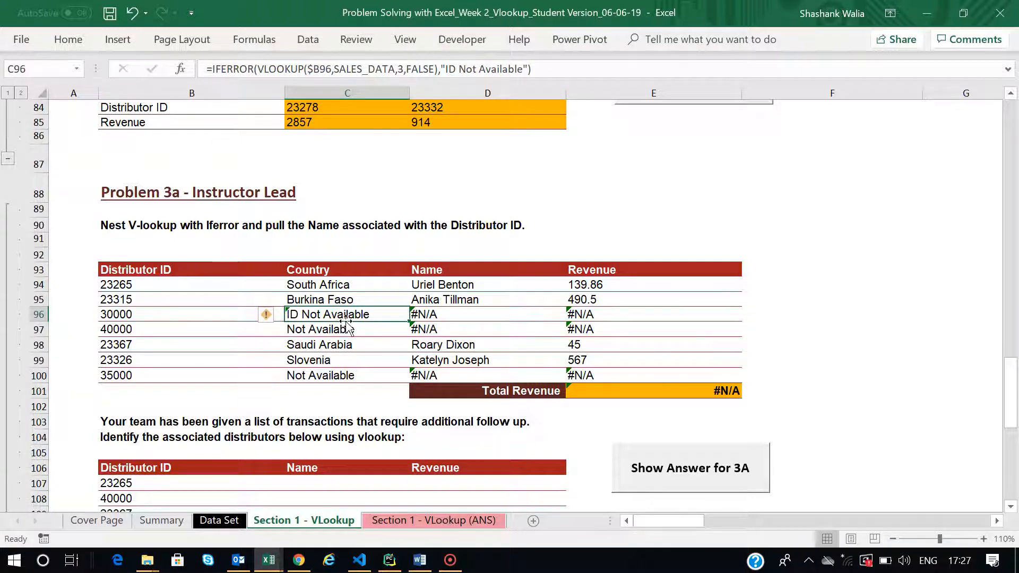
Step: Wrap the Name VLOOKUP formula in D94 in IFERROR with the fallback text "Name not available"
left_click(451, 288)
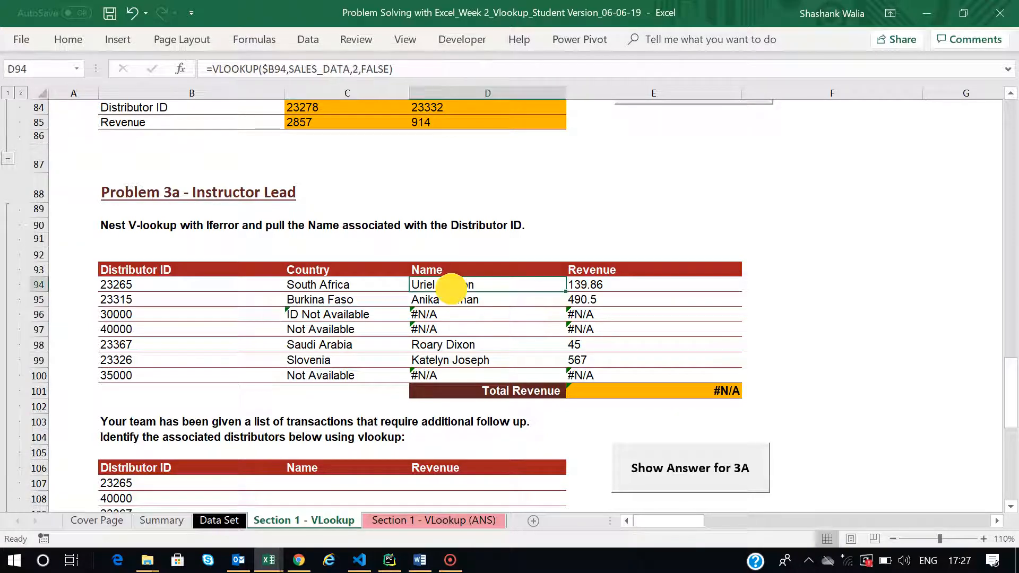
left_click(212, 69)
type("iferror(")
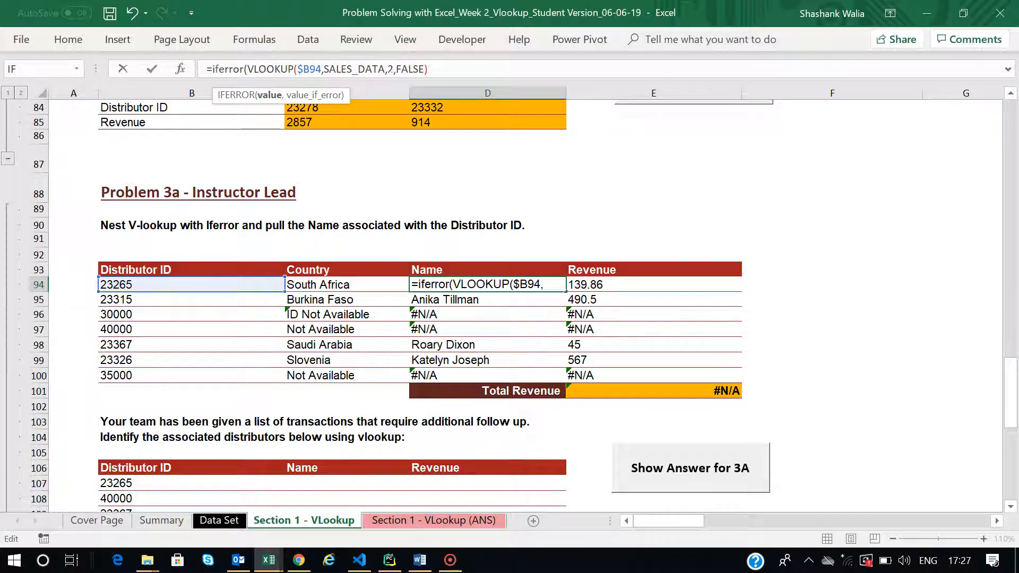
left_click(438, 69)
type(",")
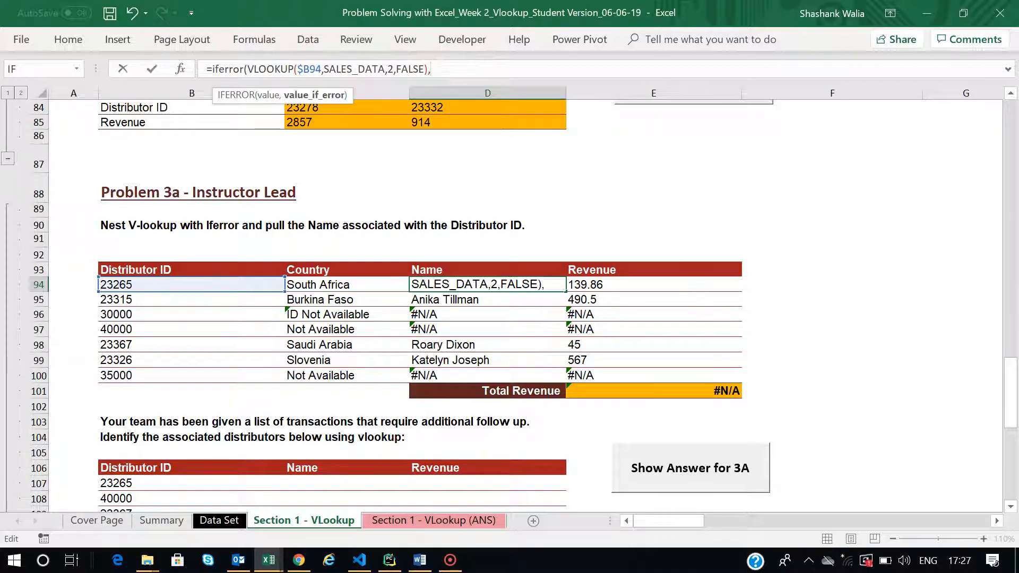
type("\"Name no")
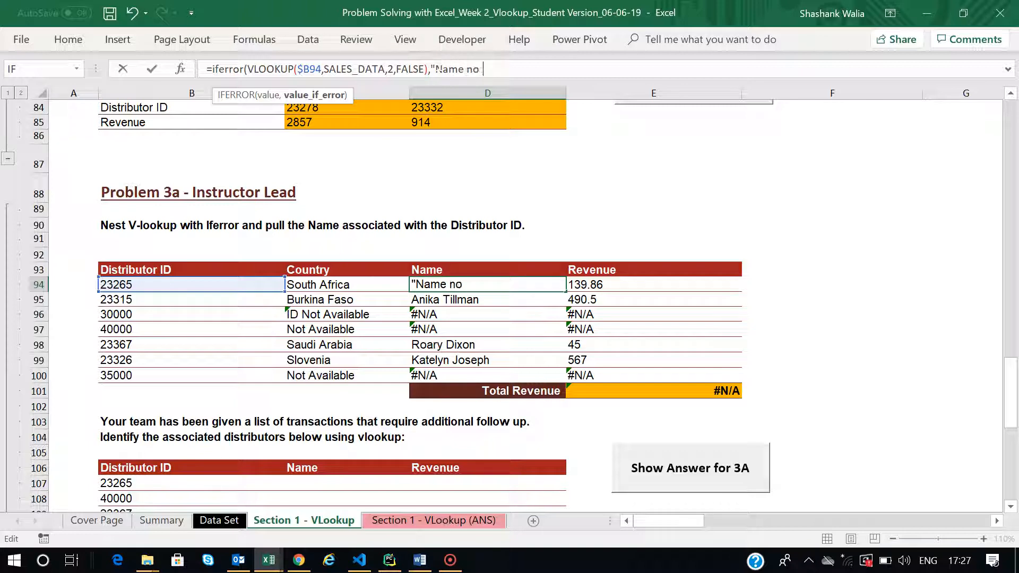
type("t available")
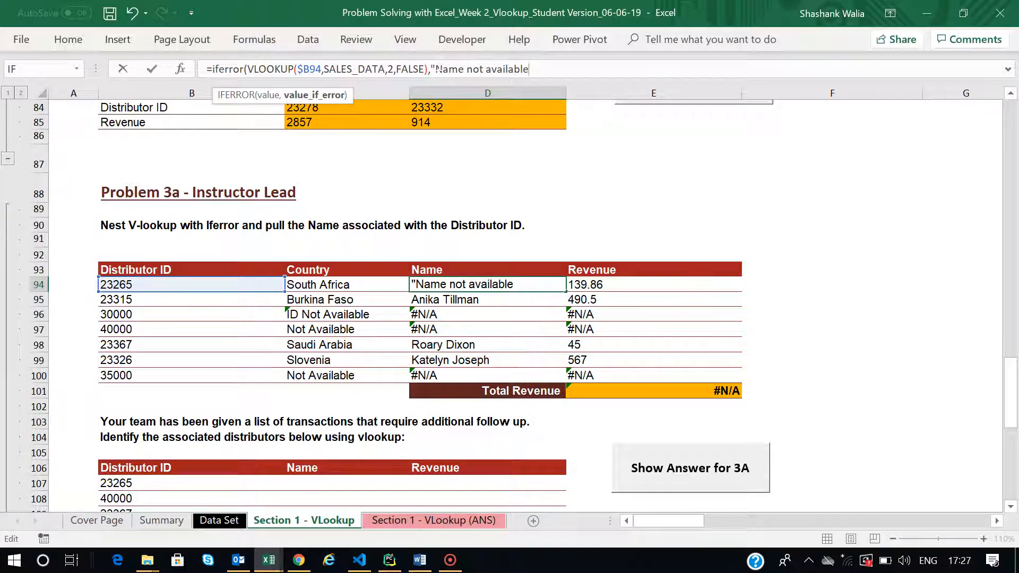
key("Return")
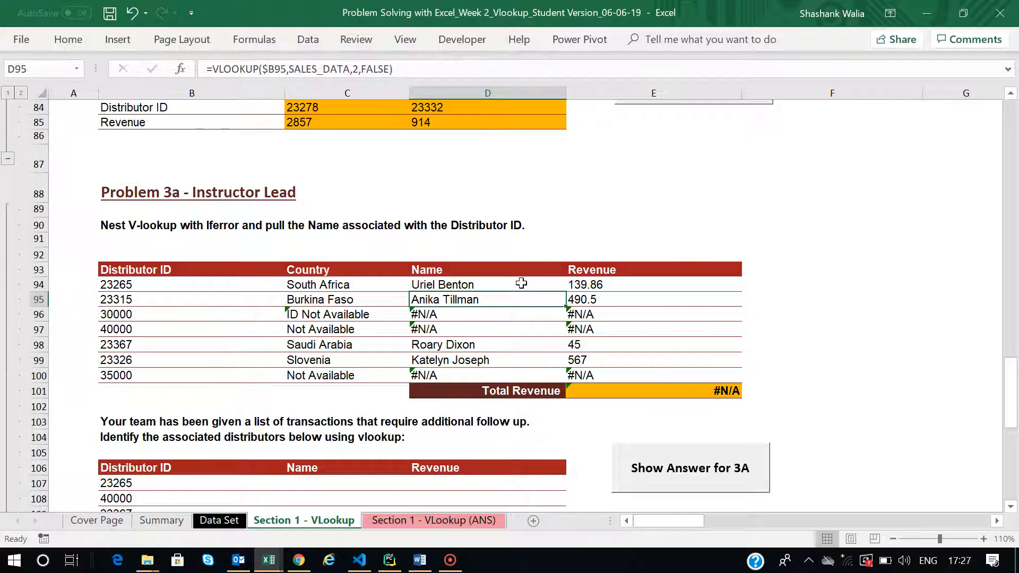
Step: Fill the D94 IFERROR formula down the Name column through D100 and check the formula in D97
left_click(521, 284)
left_click_drag(565, 291, 558, 375)
left_click(480, 328)
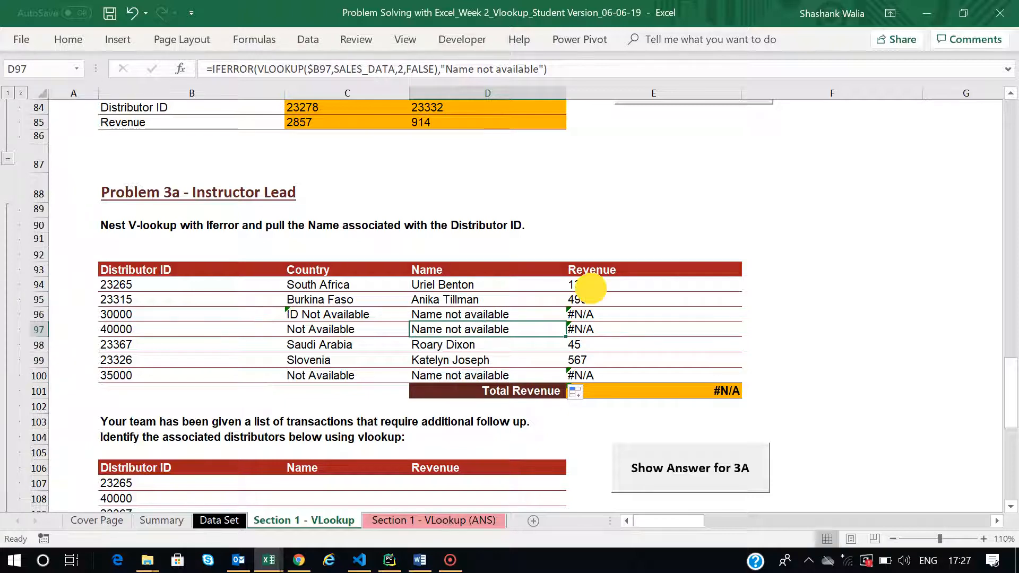
Step: Wrap the Revenue VLOOKUP formula in E94 in IFERROR, returning a single space " " on error
left_click(589, 285)
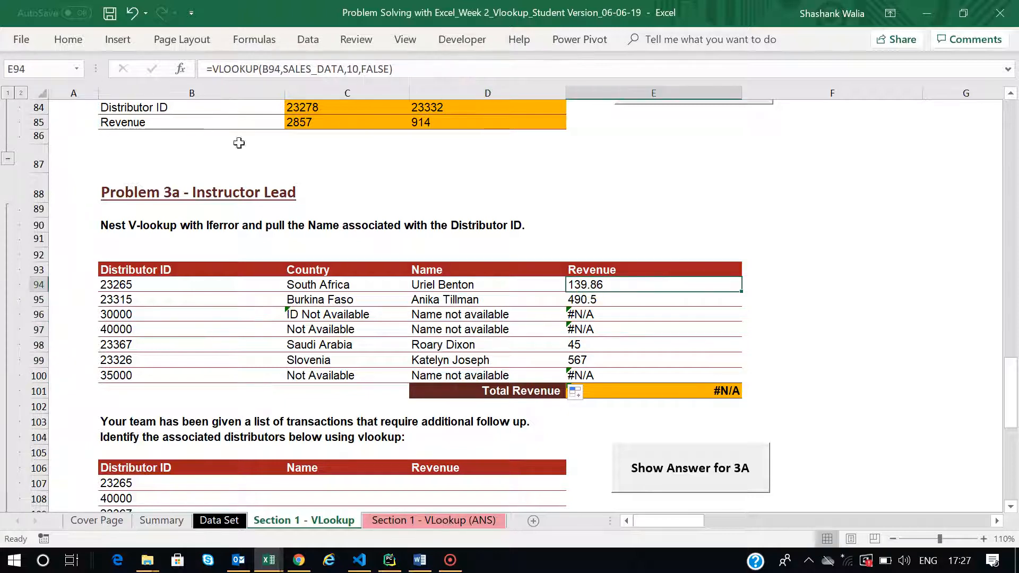
left_click(213, 69)
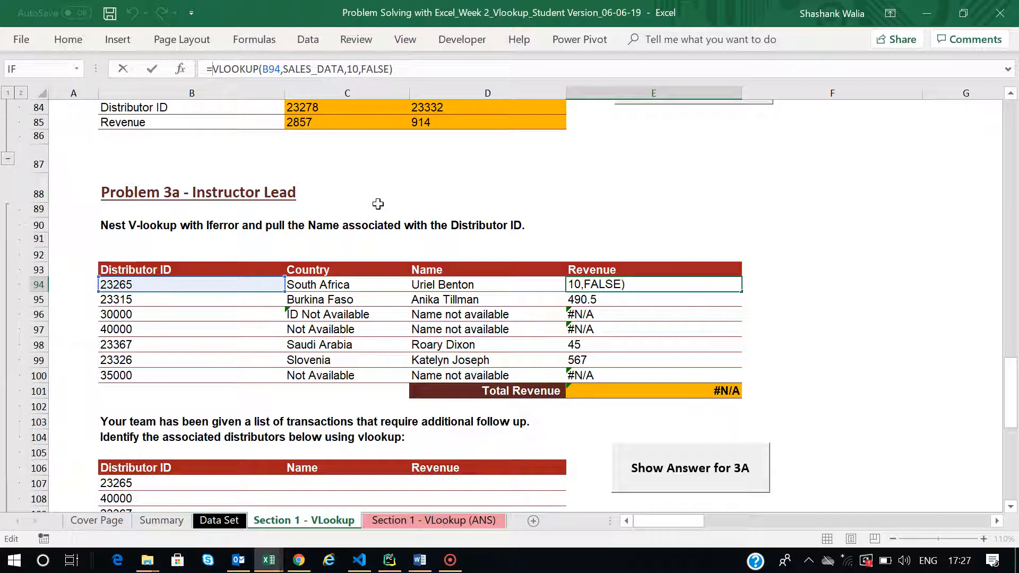
type("iferror")
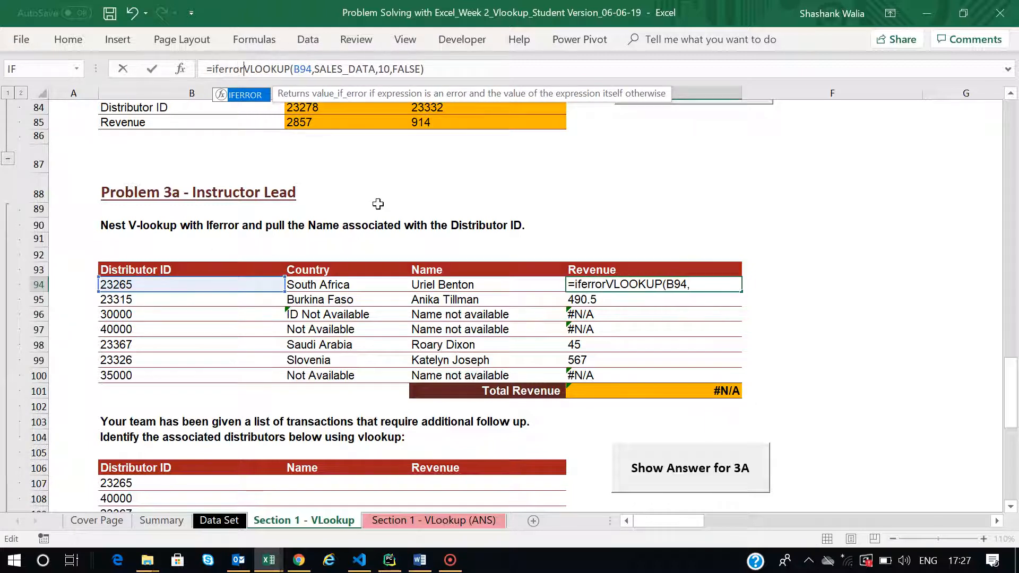
type("(")
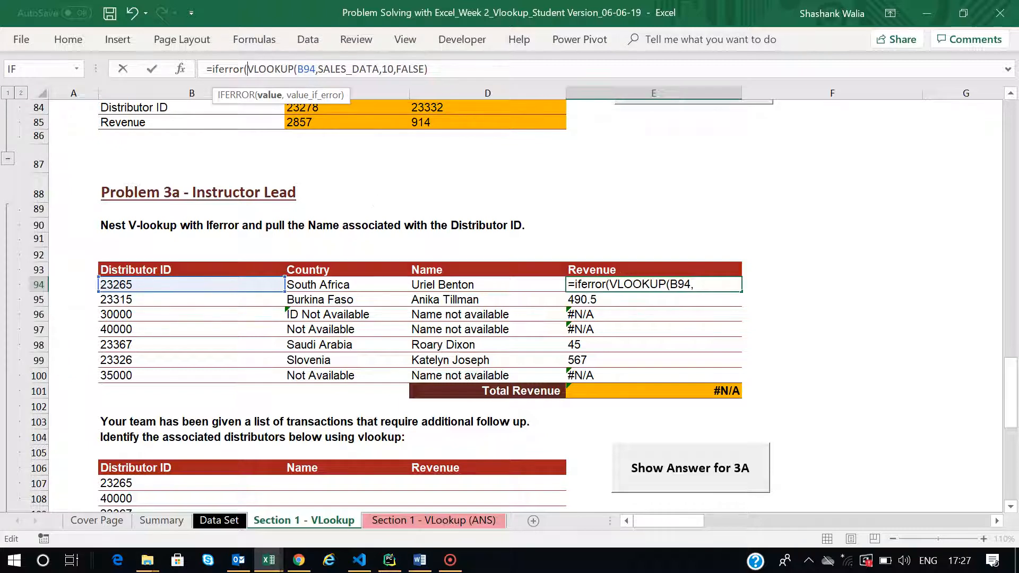
left_click(433, 69)
type(",")
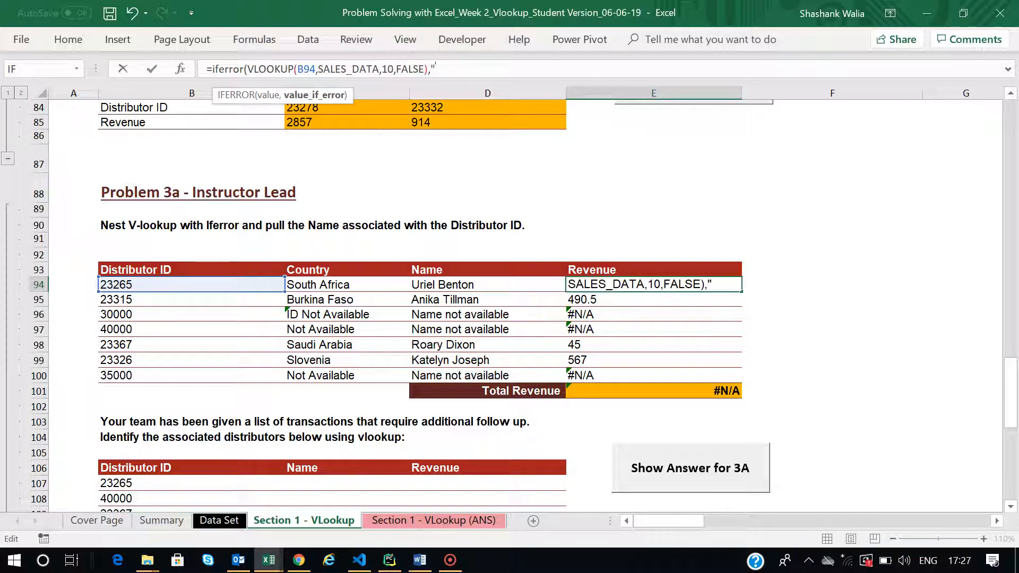
type("\" \")")
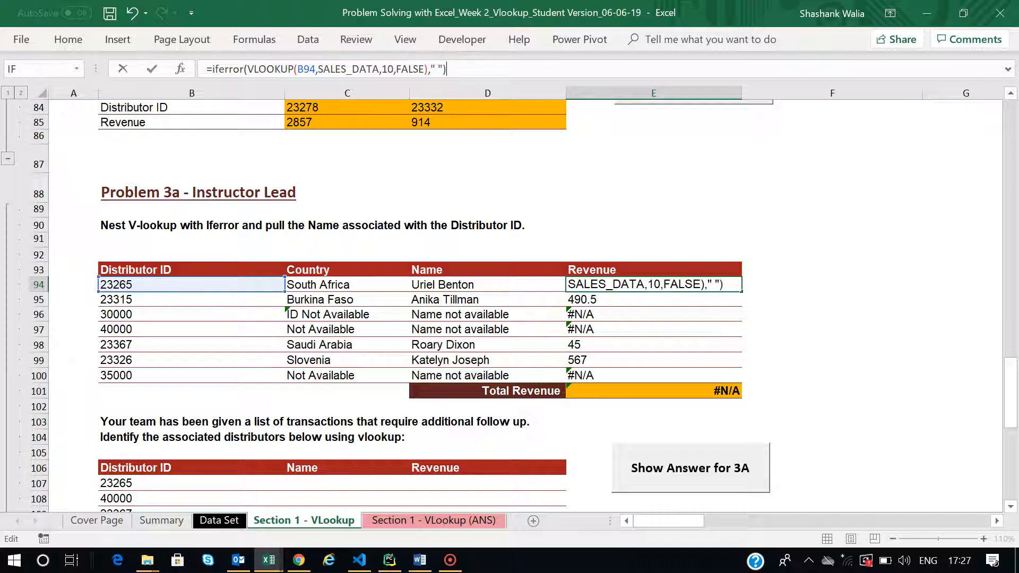
key("Return")
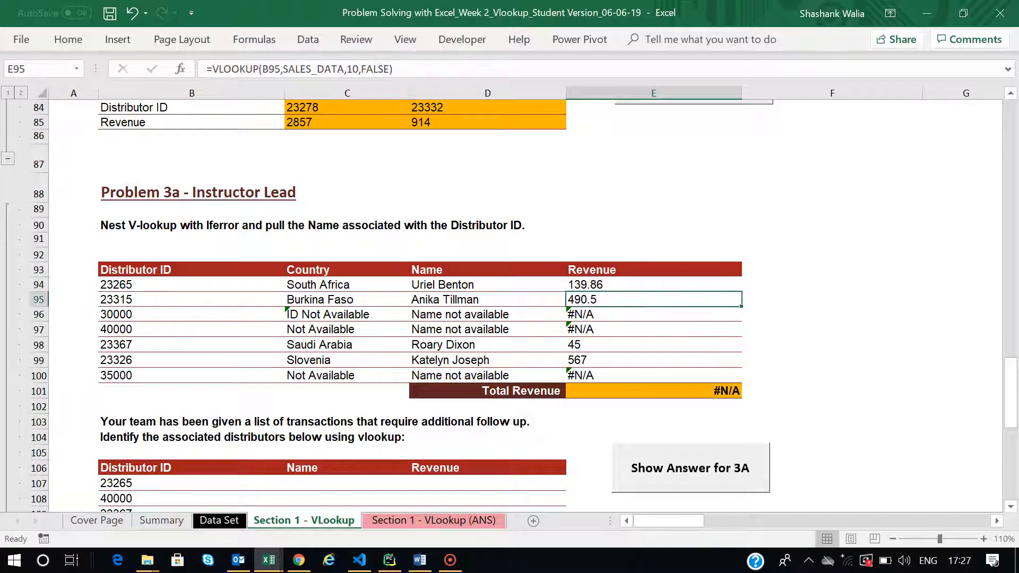
Step: Fill the E94 IFERROR formula down the Revenue column through E100 and check the cells for the unmatched IDs
left_click(655, 283)
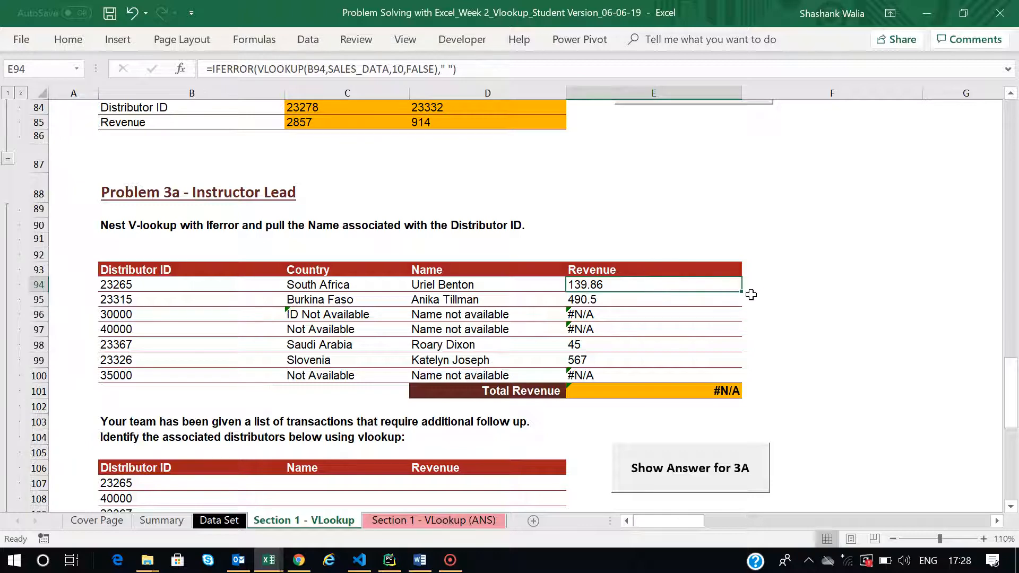
left_click_drag(741, 291, 738, 377)
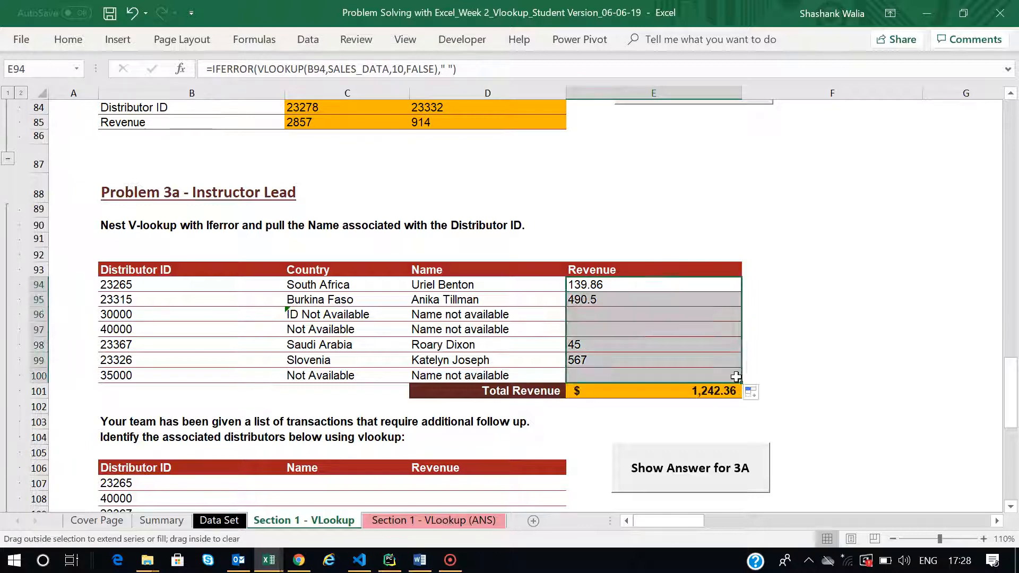
left_click(614, 317)
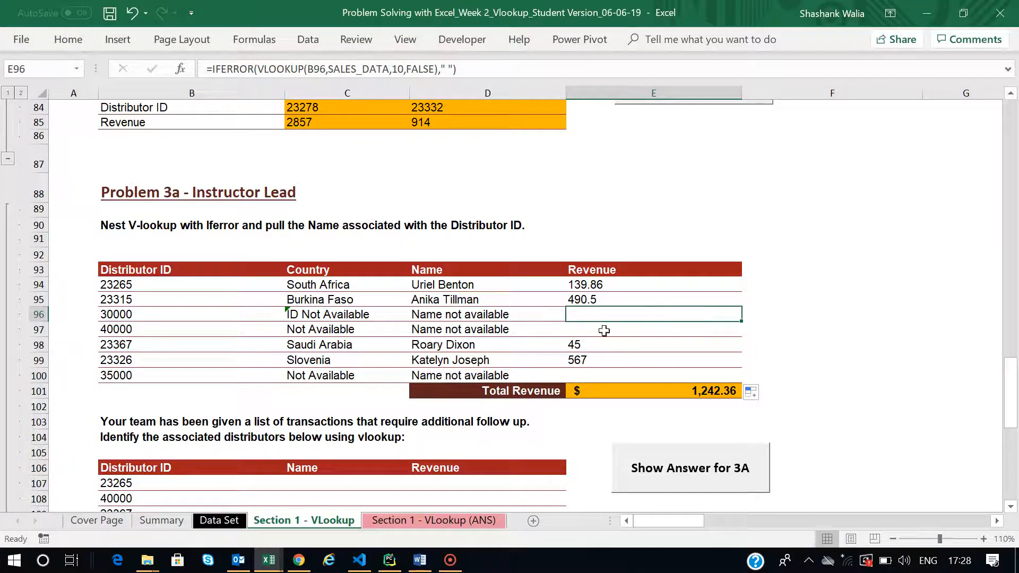
left_click(588, 334)
Step: Change the IFERROR fallback in E94 to "-" and fill the formula down the Revenue column through E100
double_click(611, 286)
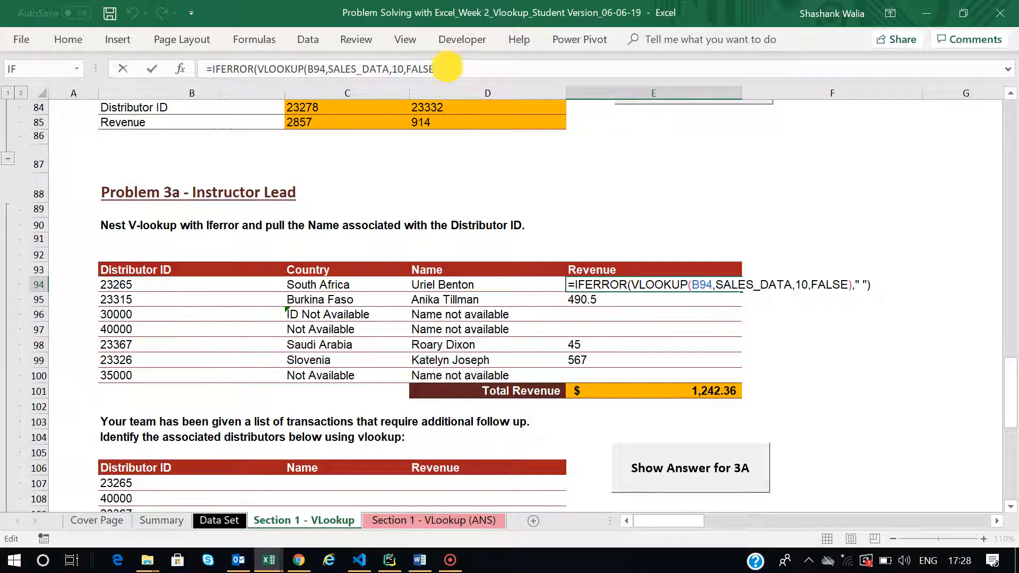
left_click(448, 69)
key("BackSpace")
type("-")
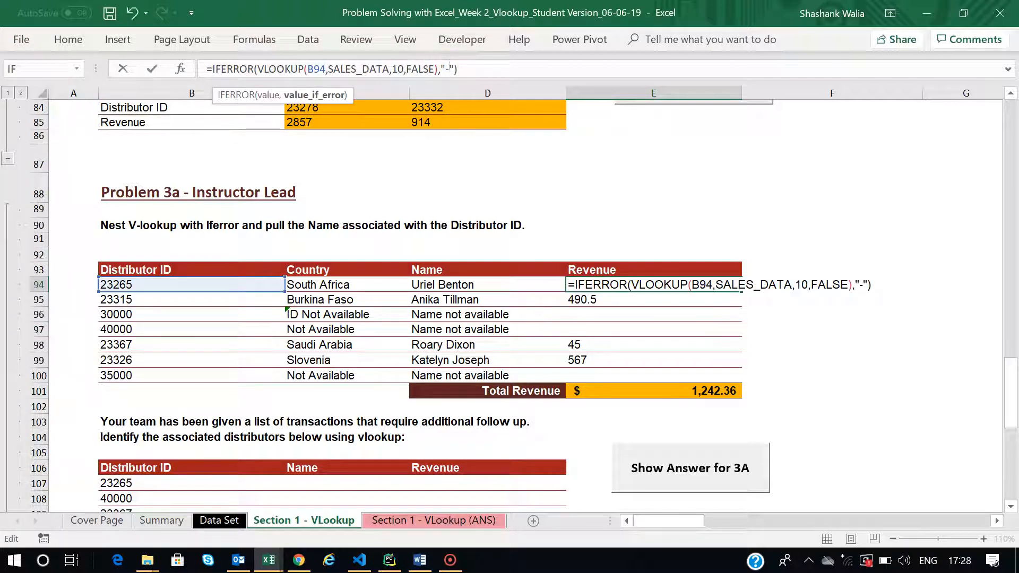
key("Return")
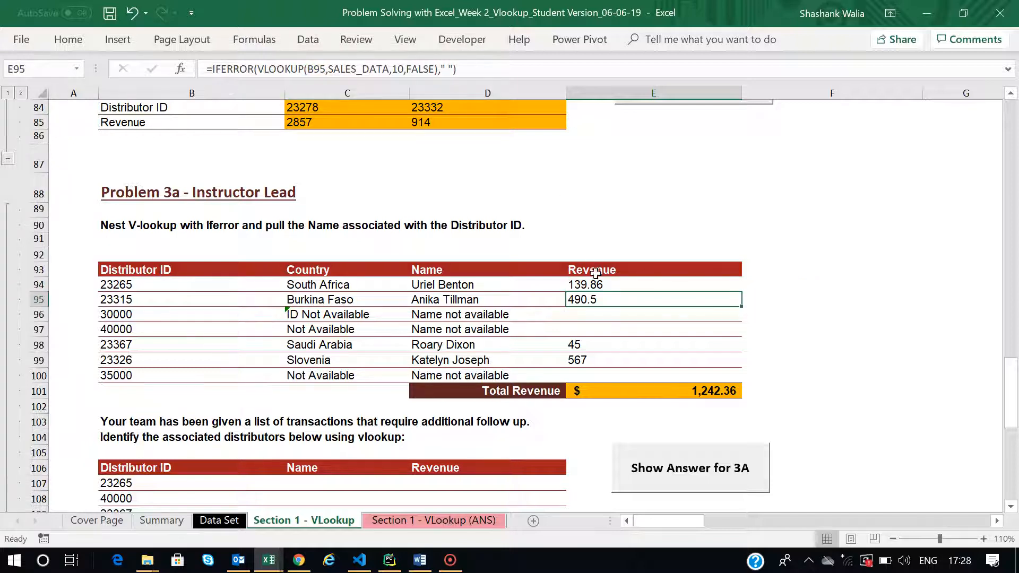
left_click(597, 282)
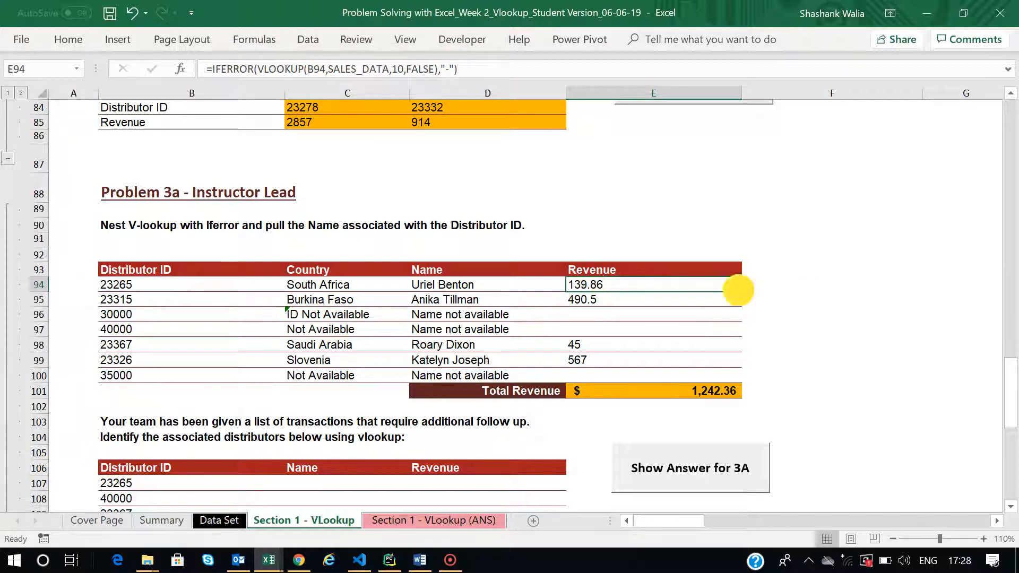
double_click(741, 292)
left_click(611, 317)
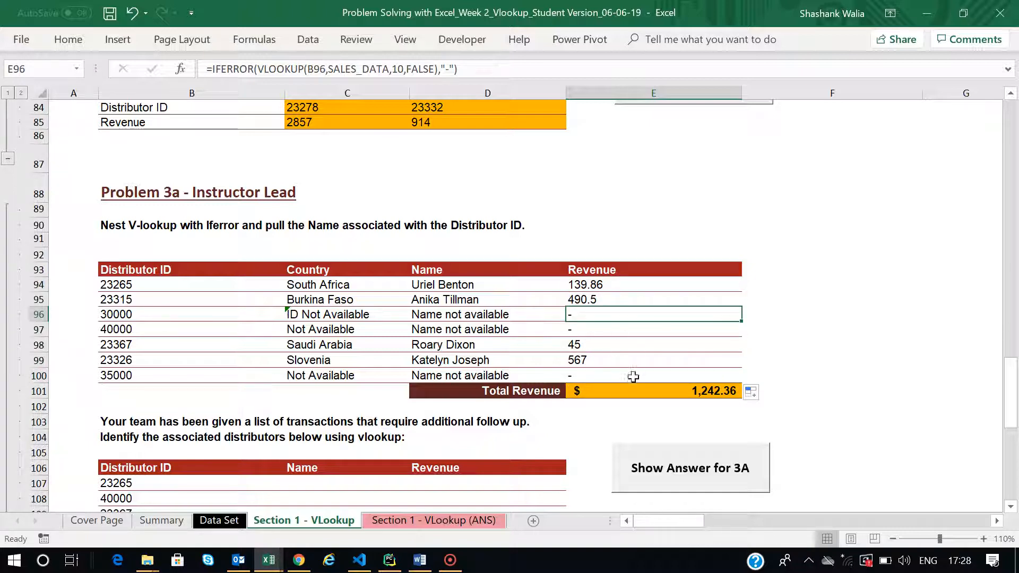
Step: Replace the IFERROR fallback in E94 with the text "zero revenur" and fill the formula down through E100
left_click(587, 285)
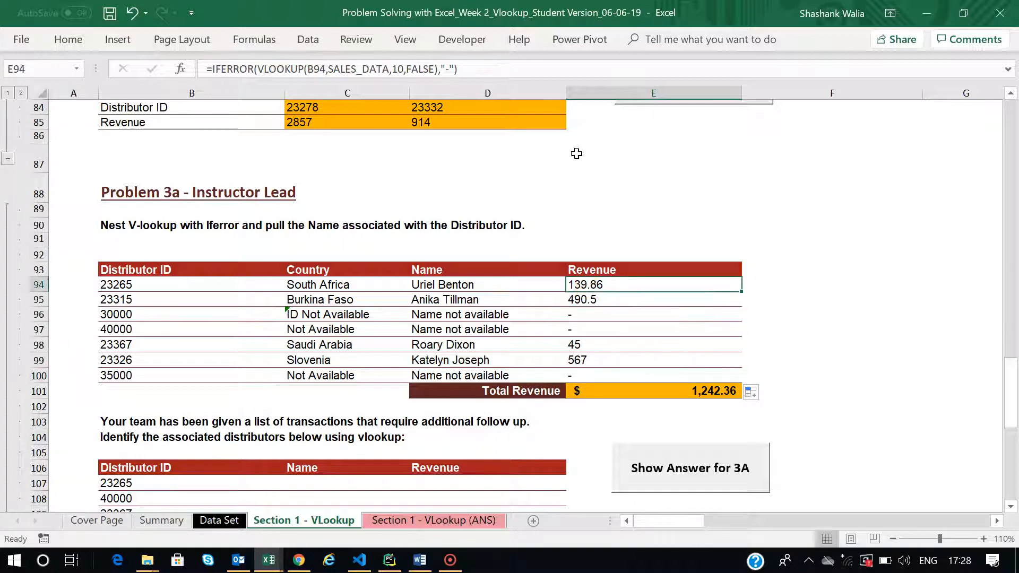
left_click(449, 69)
key("BackSpace")
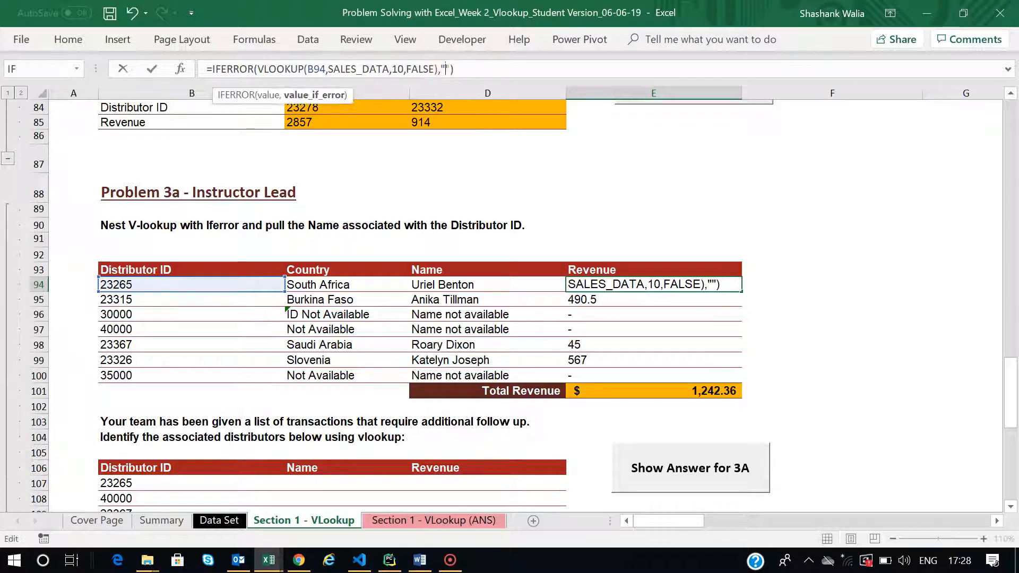
type("Not")
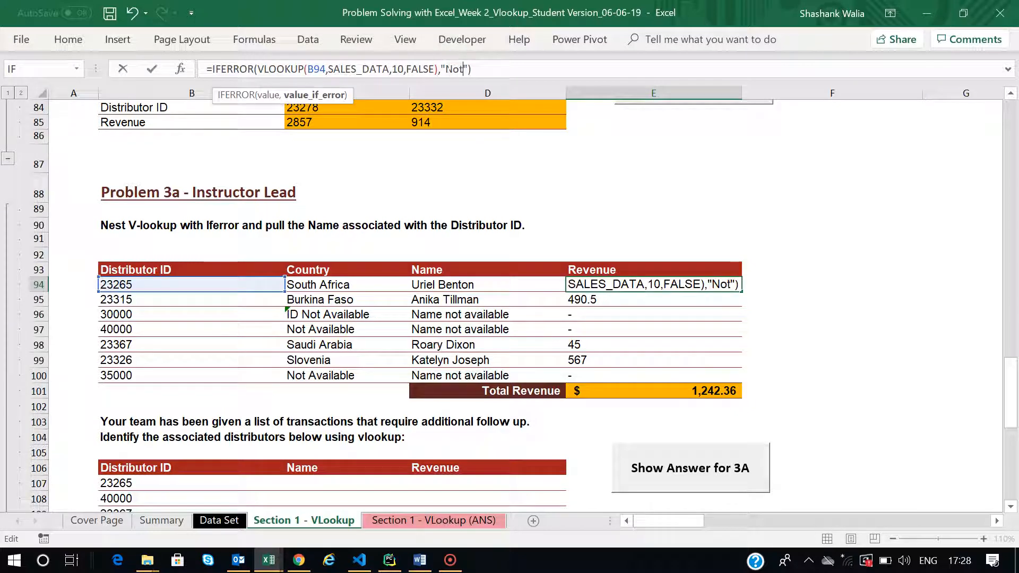
key("BackSpace")
key("BackSpace")
key("BackSpace")
type("zero re")
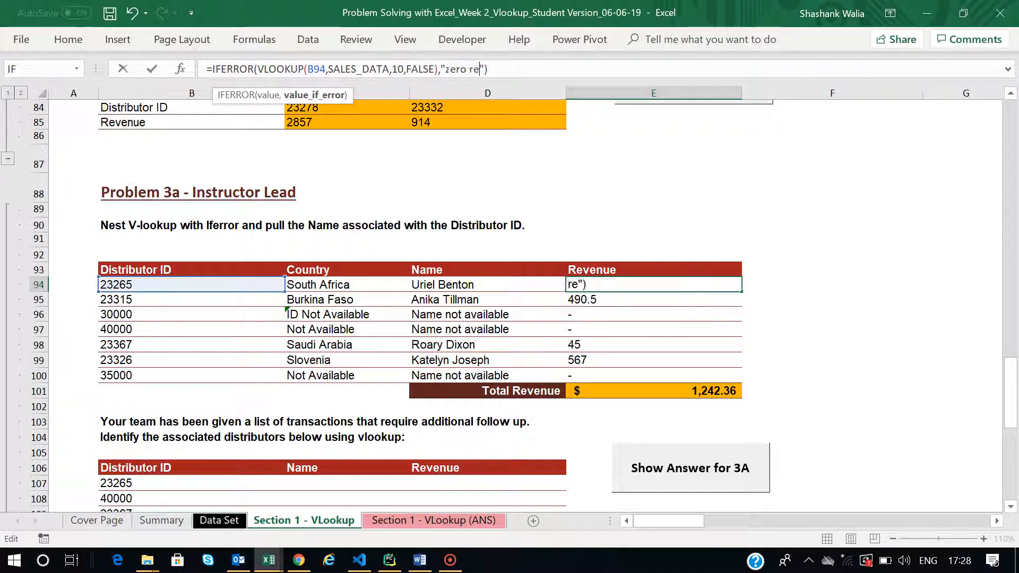
type("venue")
key("Return")
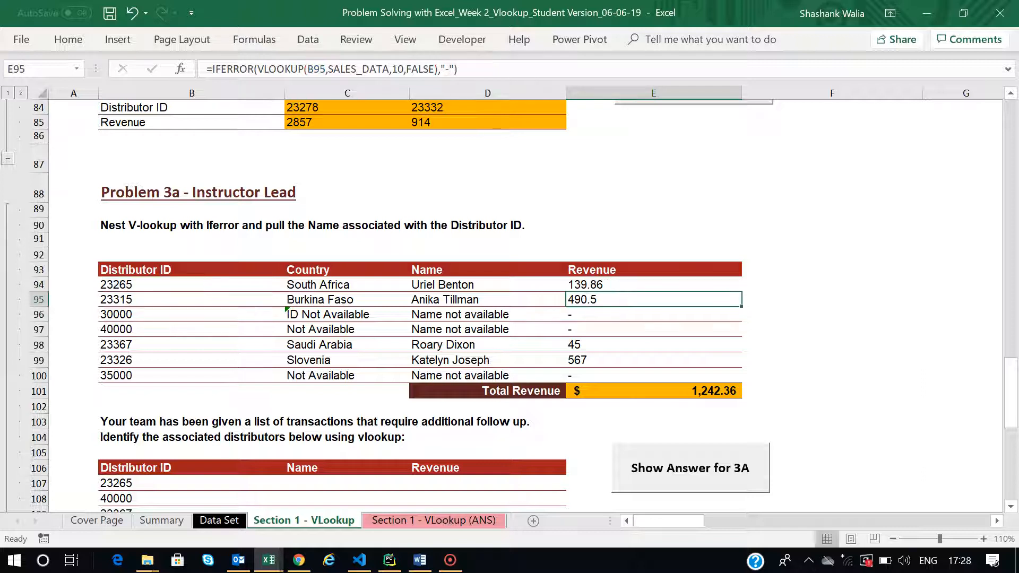
left_click(610, 285)
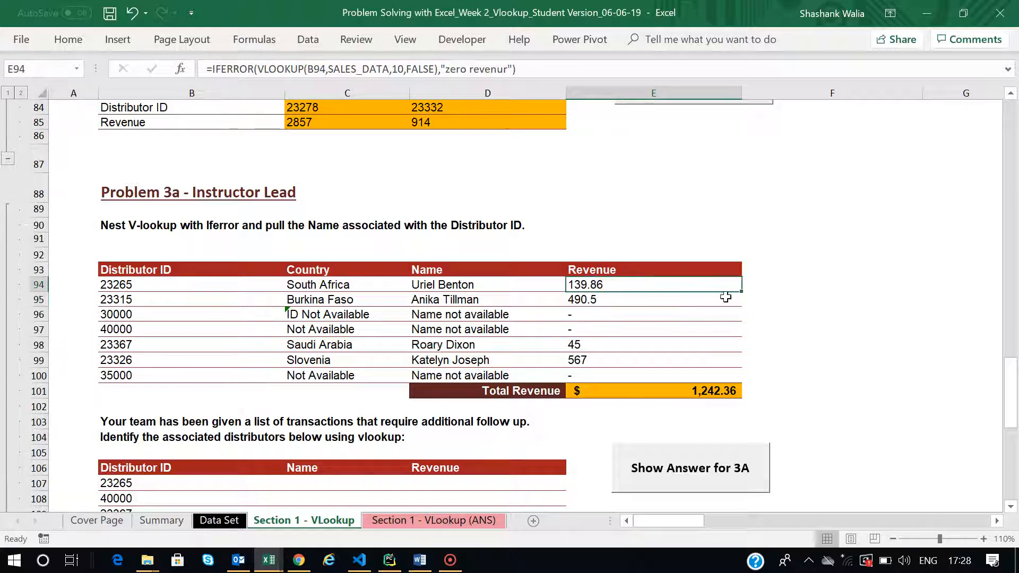
left_click_drag(744, 295, 736, 378)
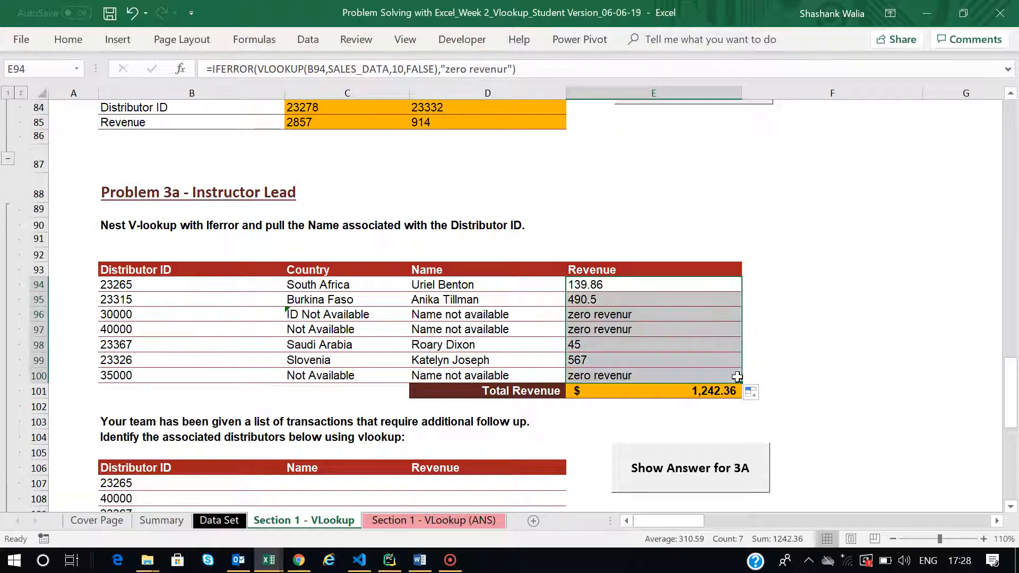
Step: Correct the fallback text in E96 to "zero revenue", fill it down through E100, and check the Total Revenue formula in E101
left_click(627, 315)
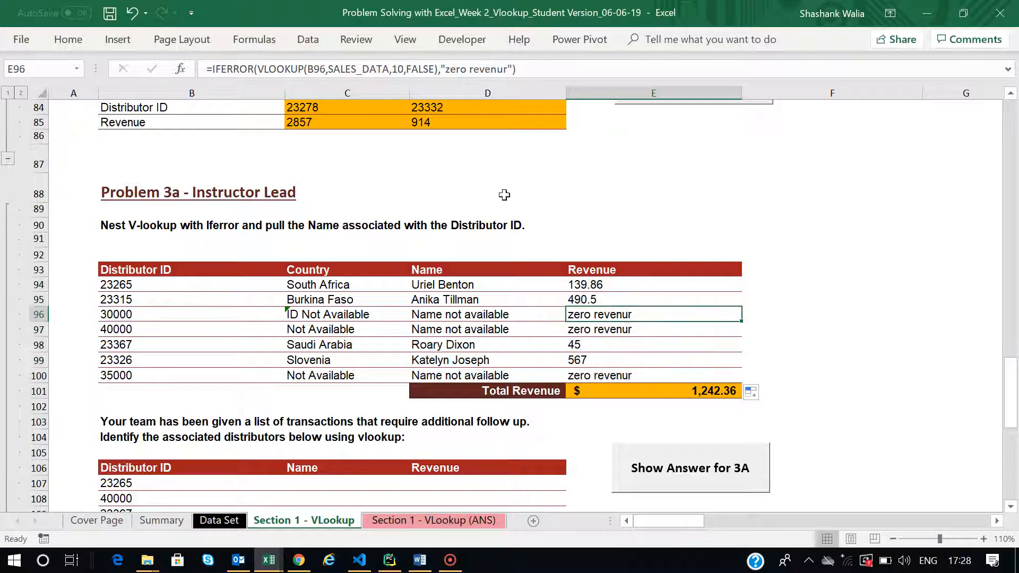
left_click(505, 69)
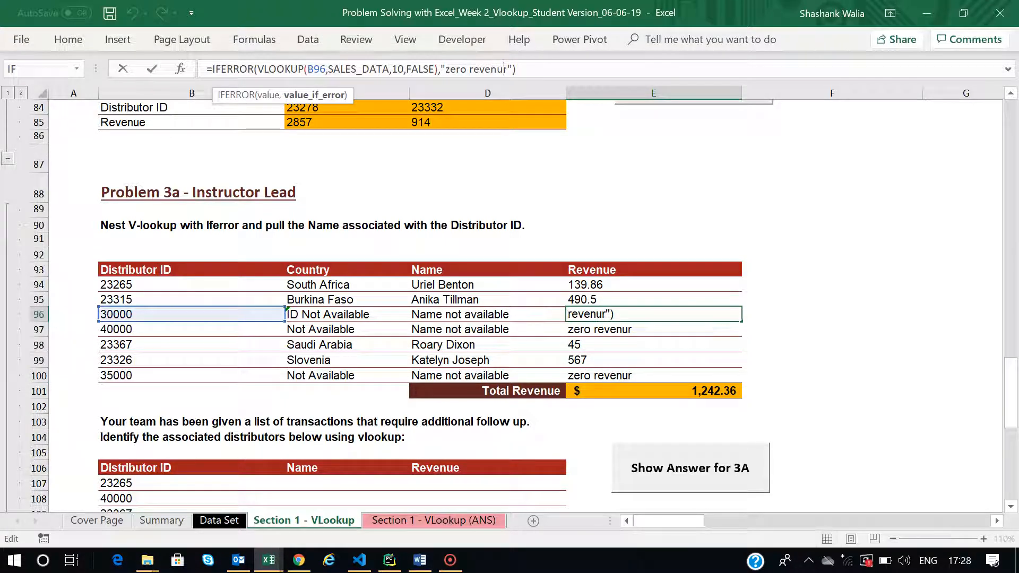
key("BackSpace")
type("e")
key("Return")
left_click(635, 314)
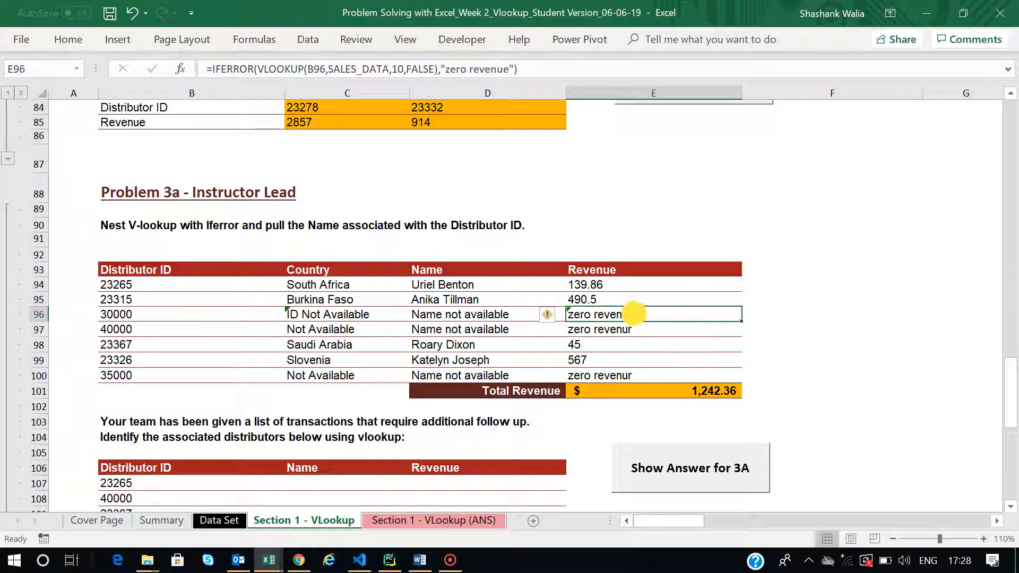
left_click_drag(744, 324, 743, 381)
left_click(798, 355)
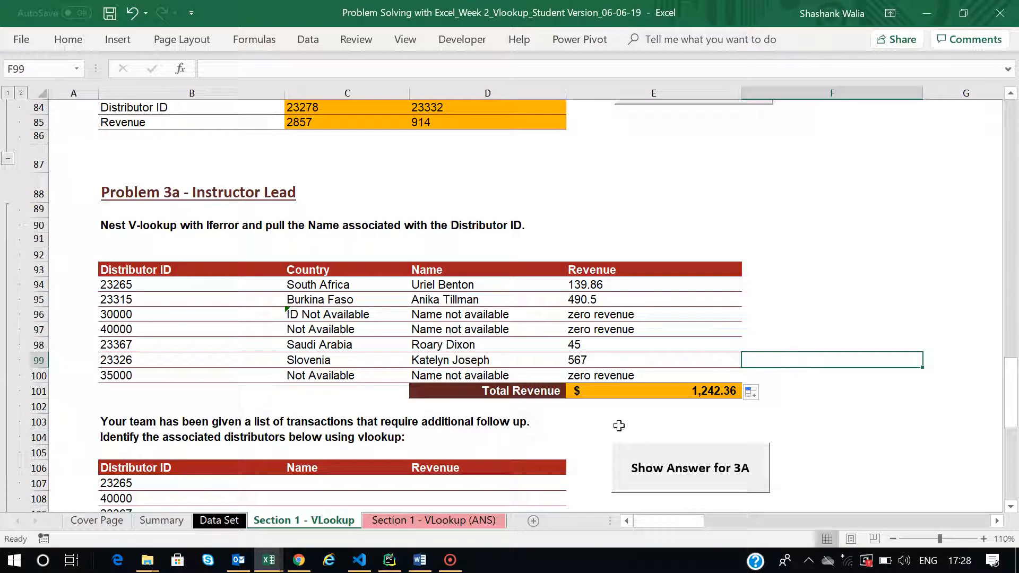
left_click(626, 390)
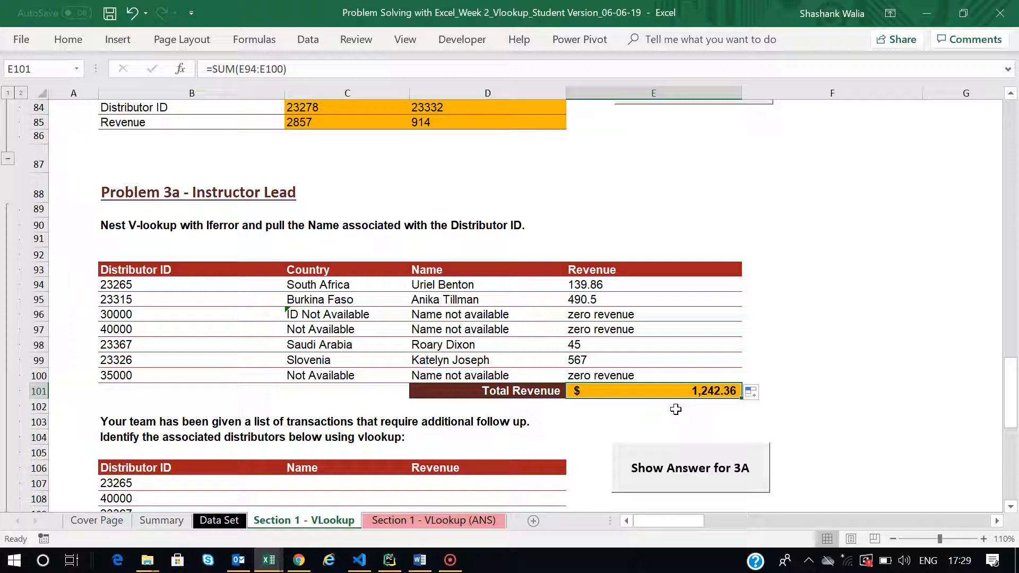
Step: Start an IFERROR formula with a nested VLOOKUP in C107 of the follow-up table, using B107 as the lookup value
scroll(331, 416, "down", 2)
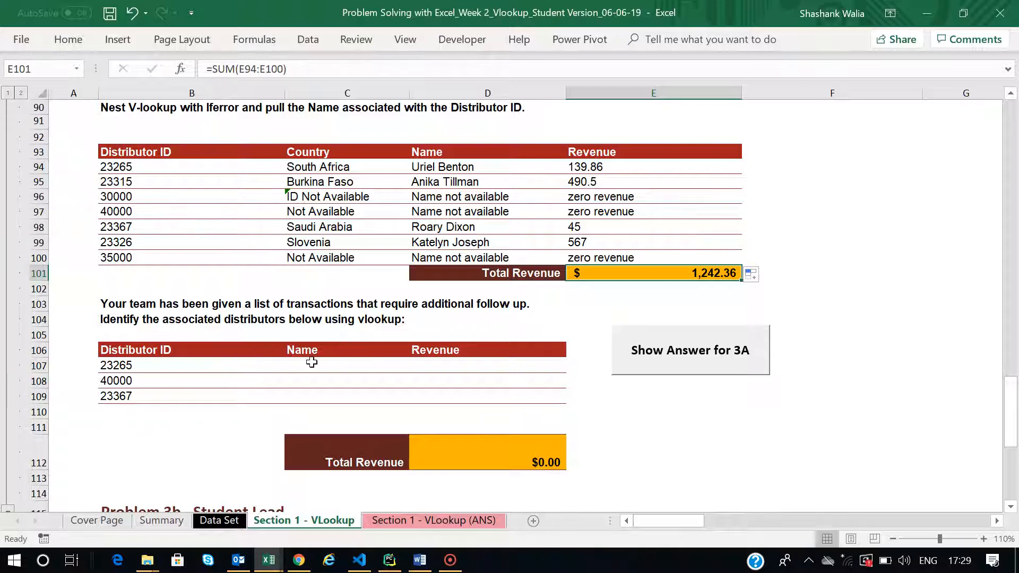
mouse_move(311, 364)
left_mouse_down()
mouse_move(421, 393)
mouse_move(486, 395)
left_mouse_up()
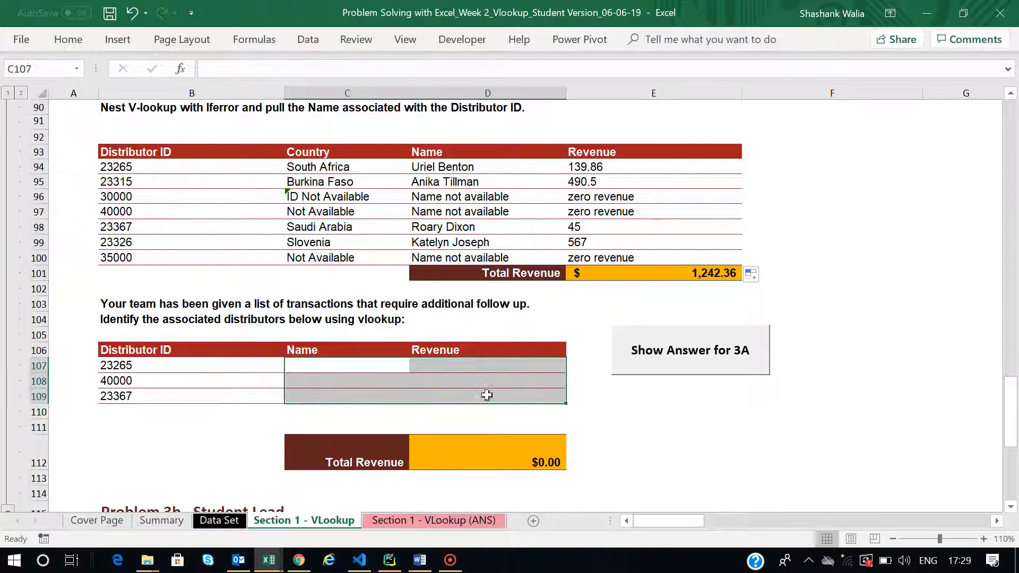
left_click(328, 367)
type("=i")
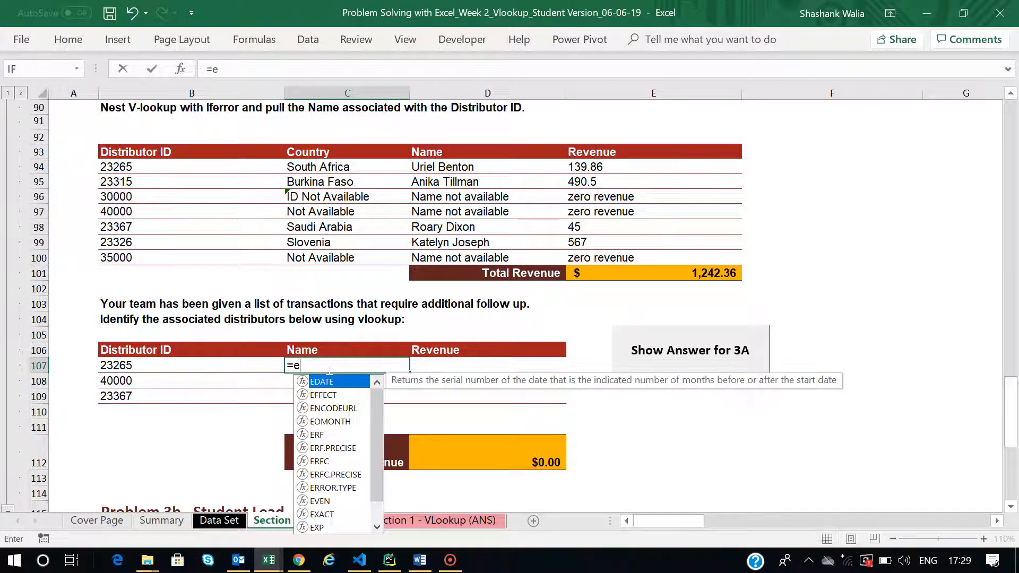
key("BackSpace")
type("iferror")
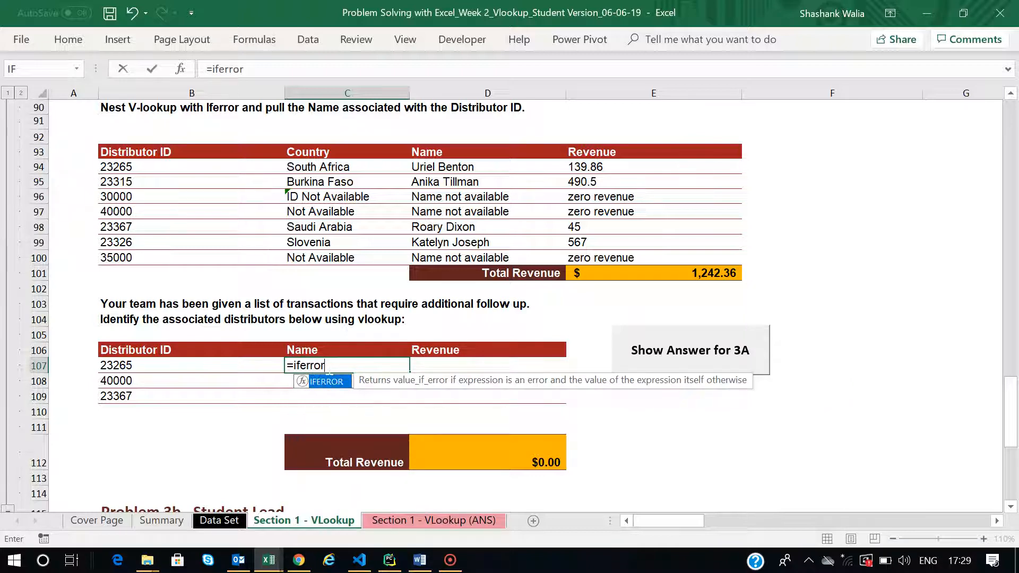
type("(")
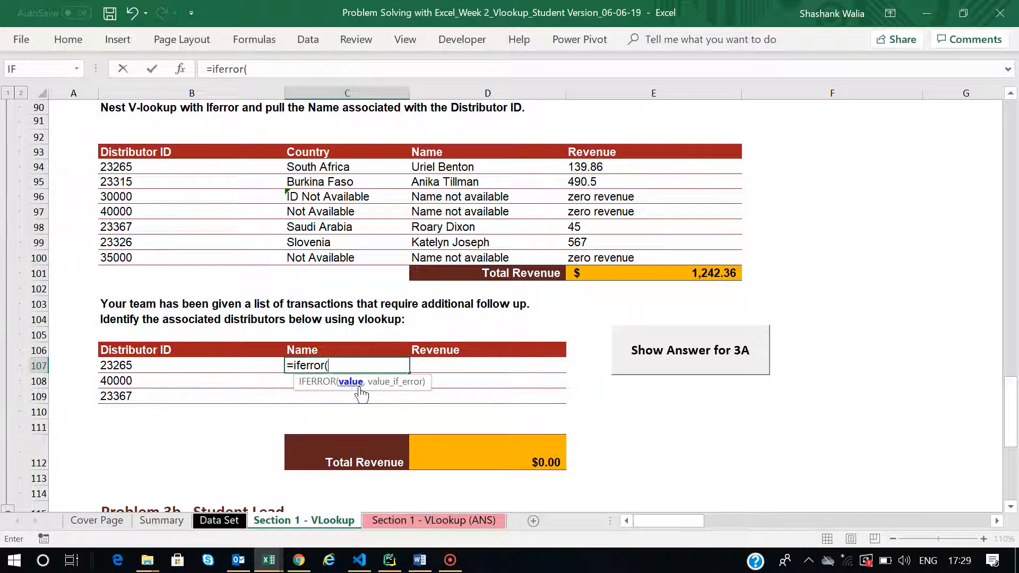
type("vlookup")
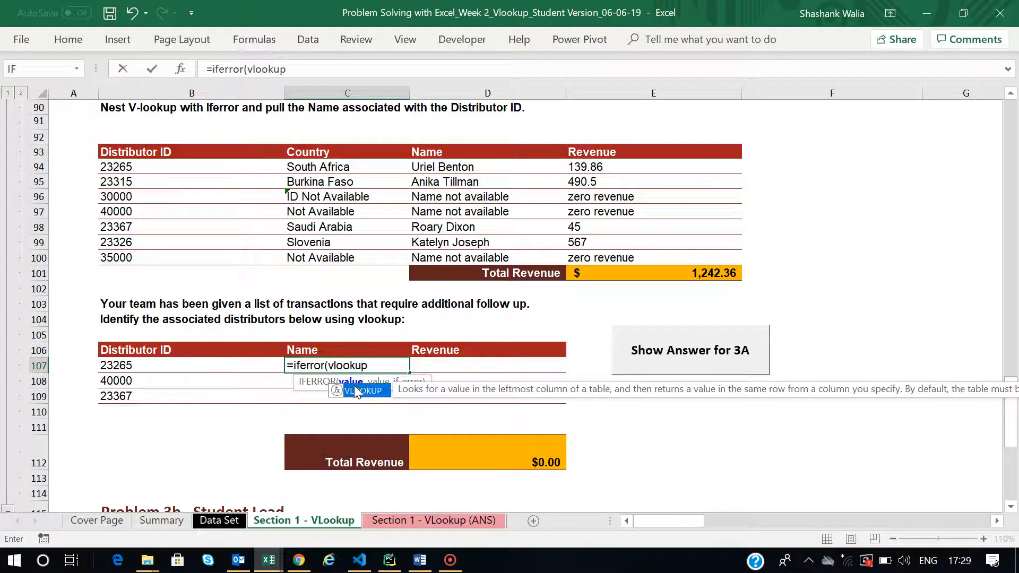
type("(")
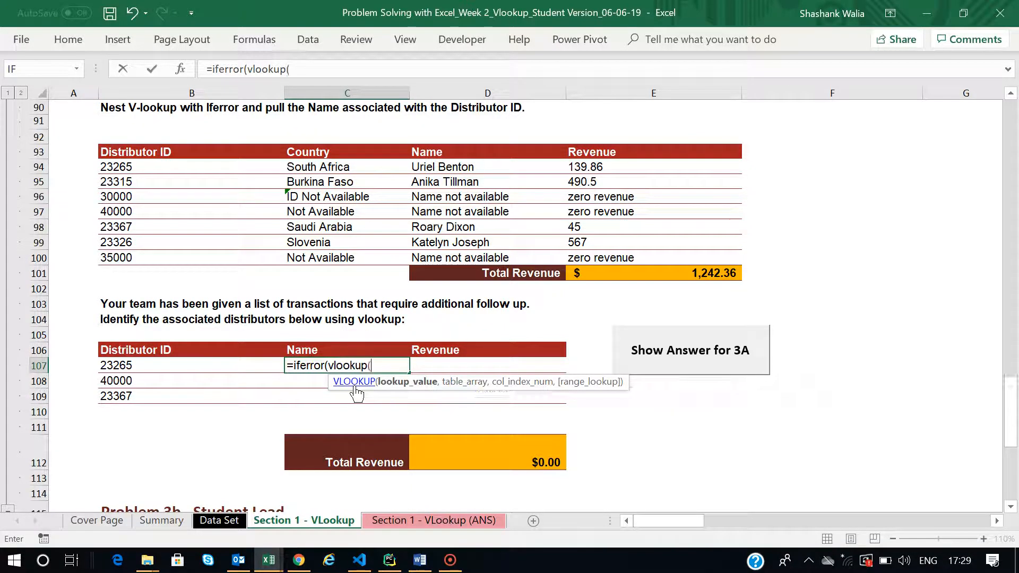
left_click(117, 365)
type(",")
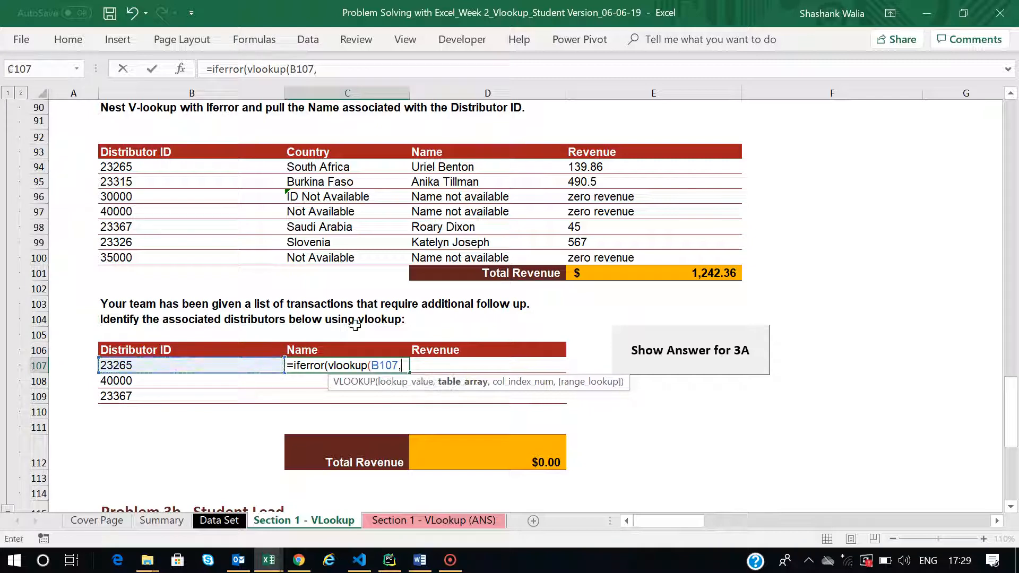
Step: Complete the nested VLOOKUP in C107 with table range B93:E100, column index 3 and exact match 0
left_click_drag(103, 153, 431, 222)
left_click_drag(648, 252, 683, 254)
type(",")
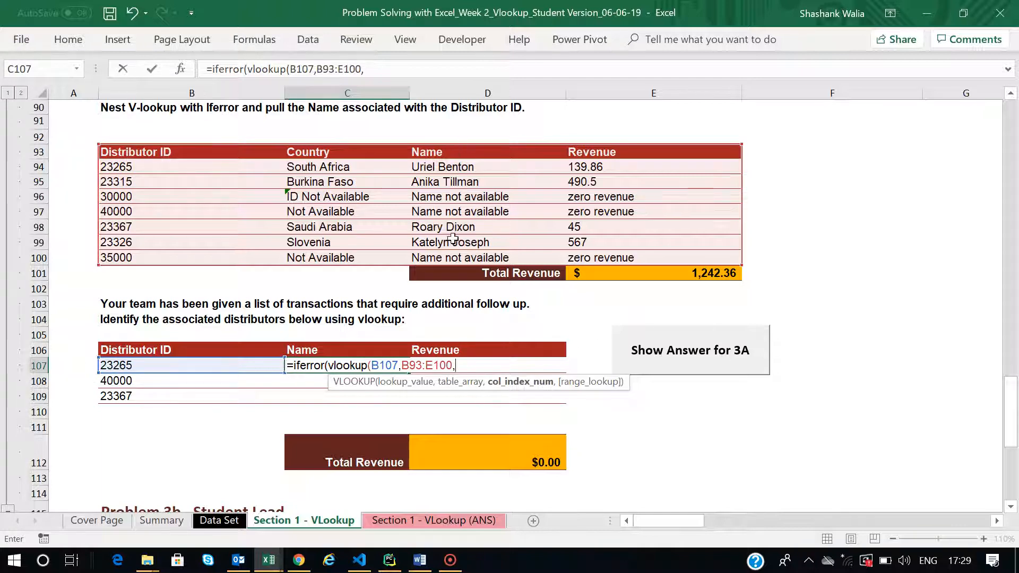
type("3,")
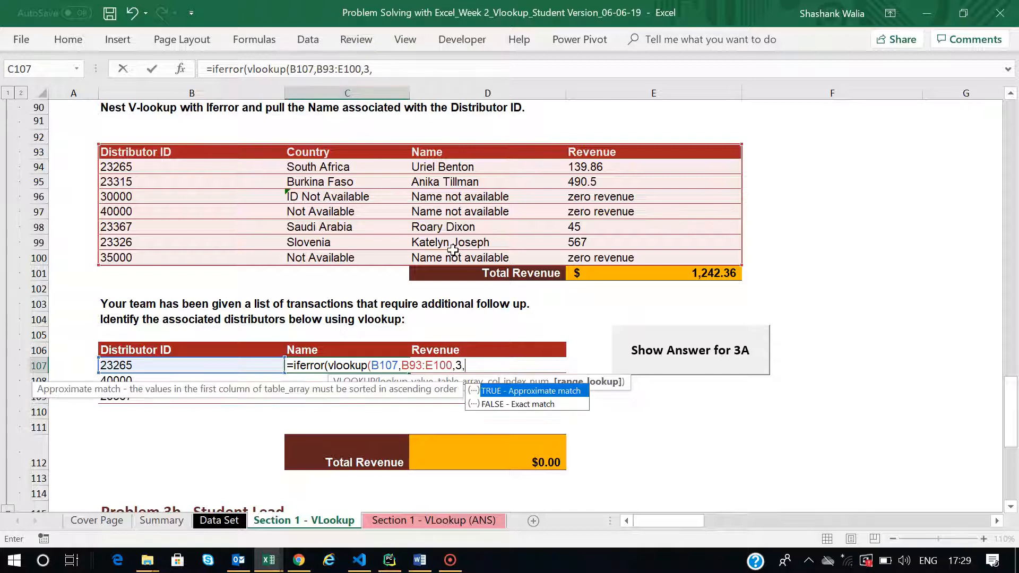
type("0)")
key("Return")
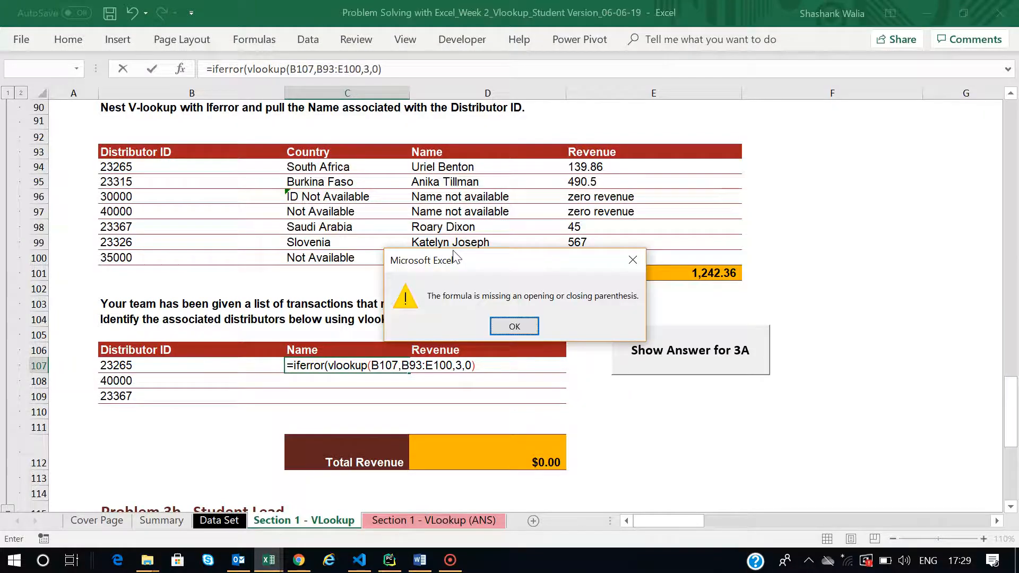
left_click(514, 326)
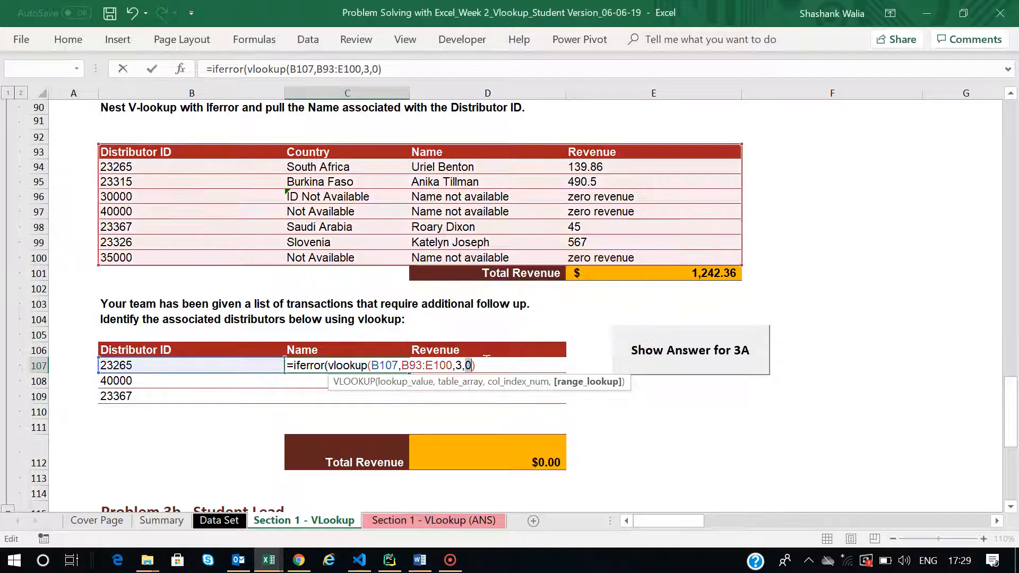
Step: Finish the C107 formula with a single space " " as the IFERROR fallback
left_click(486, 361)
type(",")
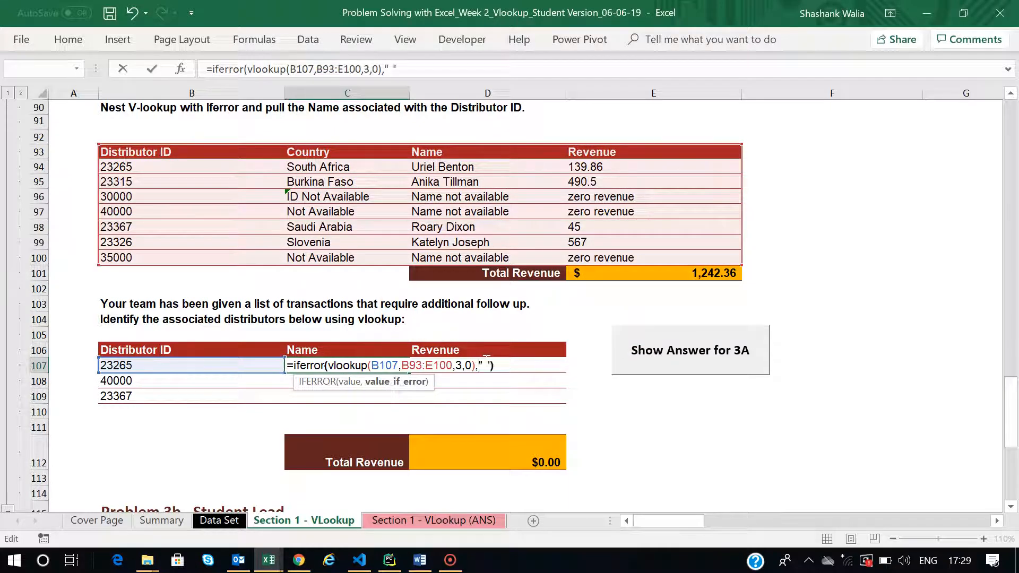
type("\" \")")
key("Return")
Step: Lock the VLOOKUP table range in C107 as the absolute reference $B$93:$E$100
left_click(367, 366)
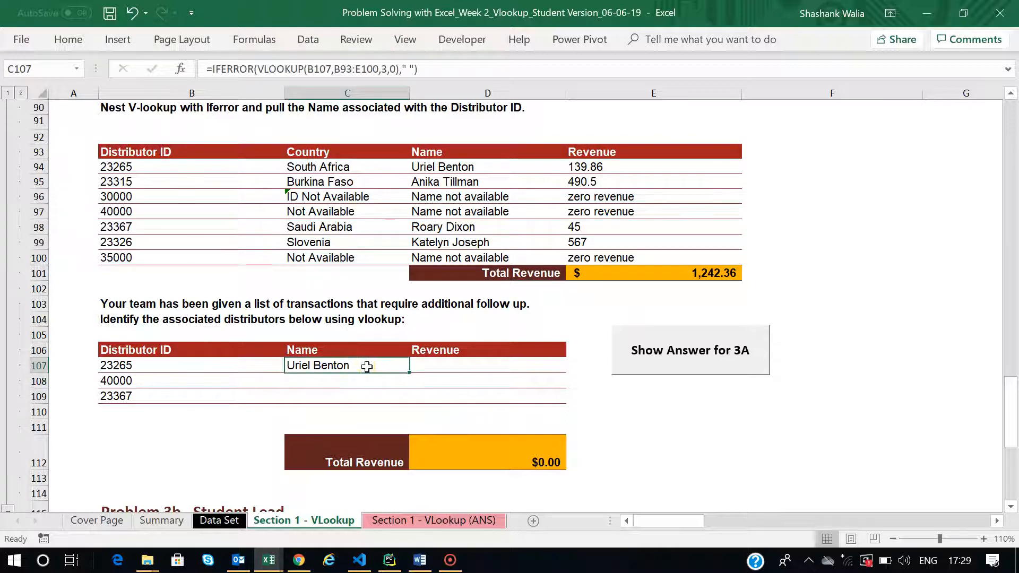
left_click(340, 69)
key("F4")
key("Right")
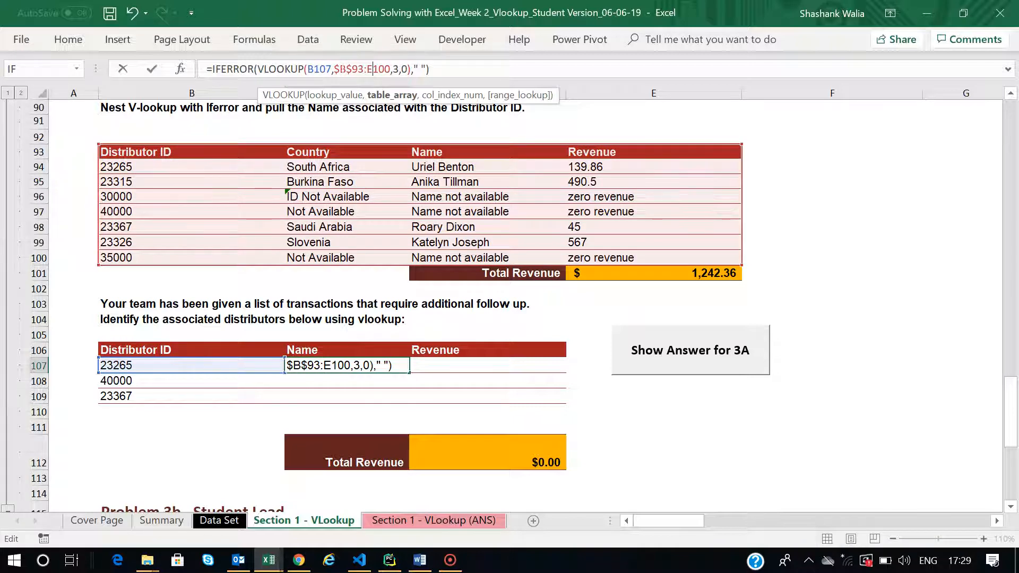
key("F4")
key("Return")
double_click(353, 366)
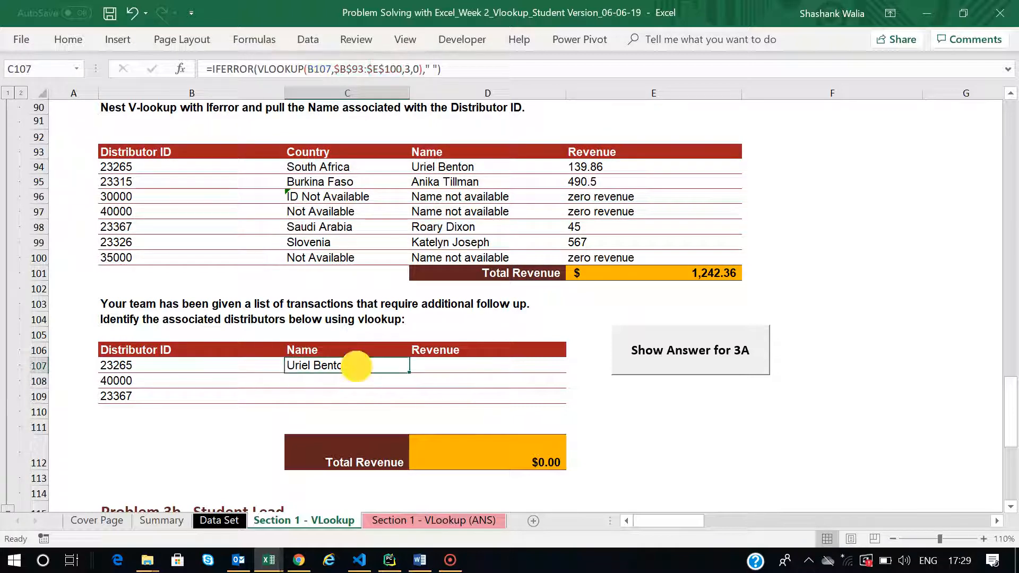
key("Return")
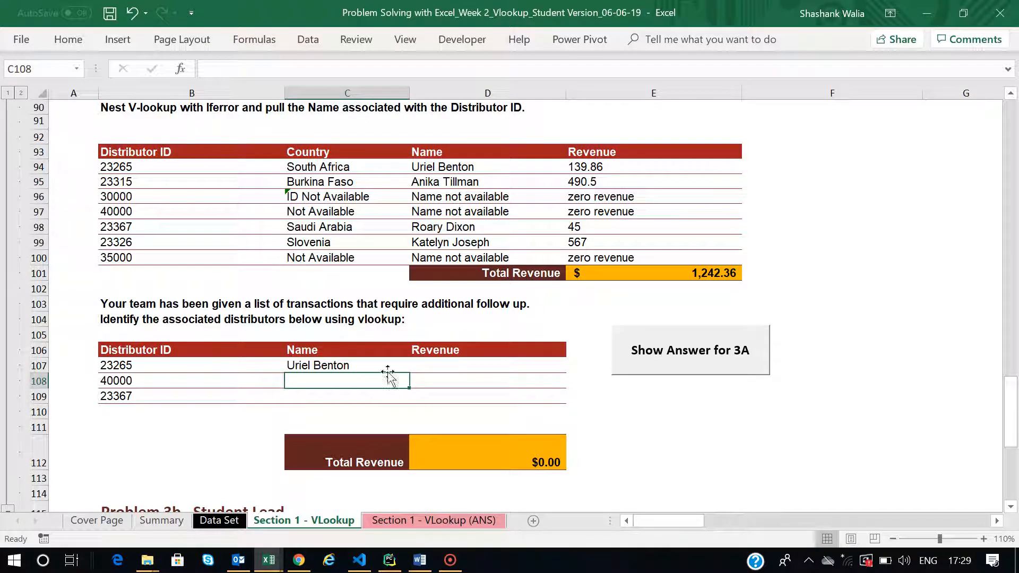
Step: Fill the C107 formula down the Name column through C109 and check the formula in C108
left_click(395, 365)
left_click_drag(409, 373, 409, 404)
left_click(355, 383)
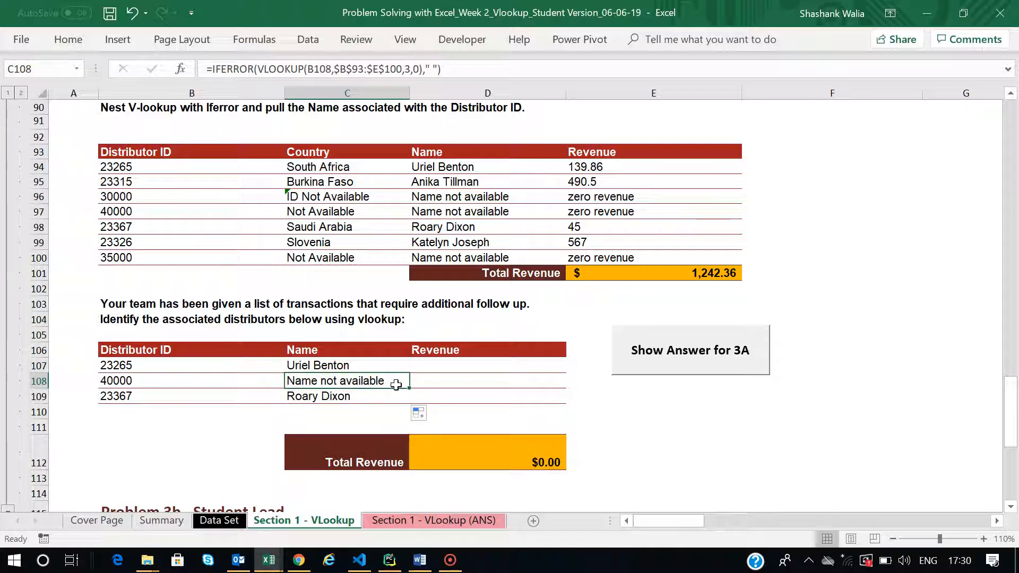
Step: Start an IFERROR-wrapped VLOOKUP in Revenue cell D107 with B107 as the lookup value
left_click(352, 367)
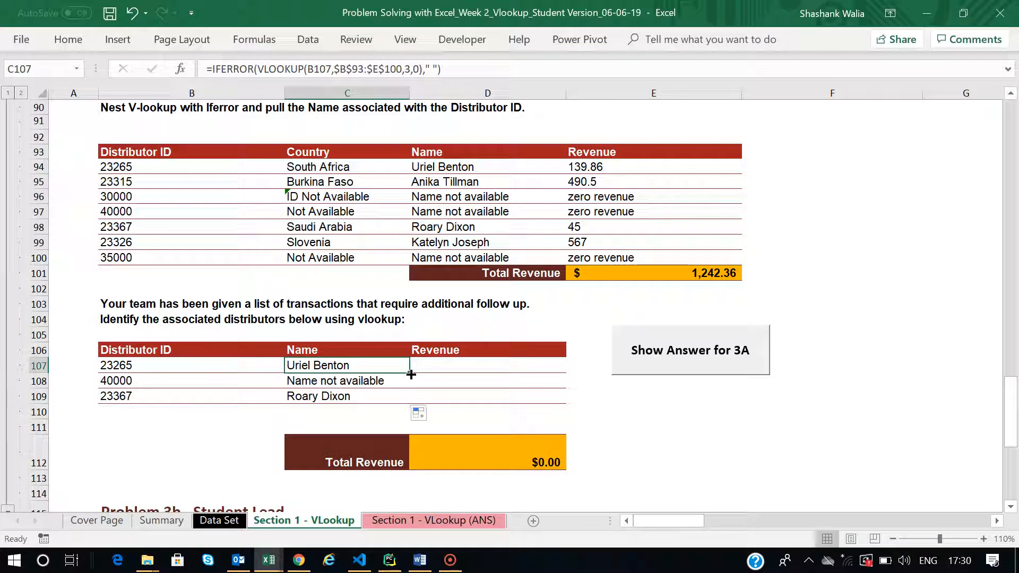
left_click(444, 364)
type("=v")
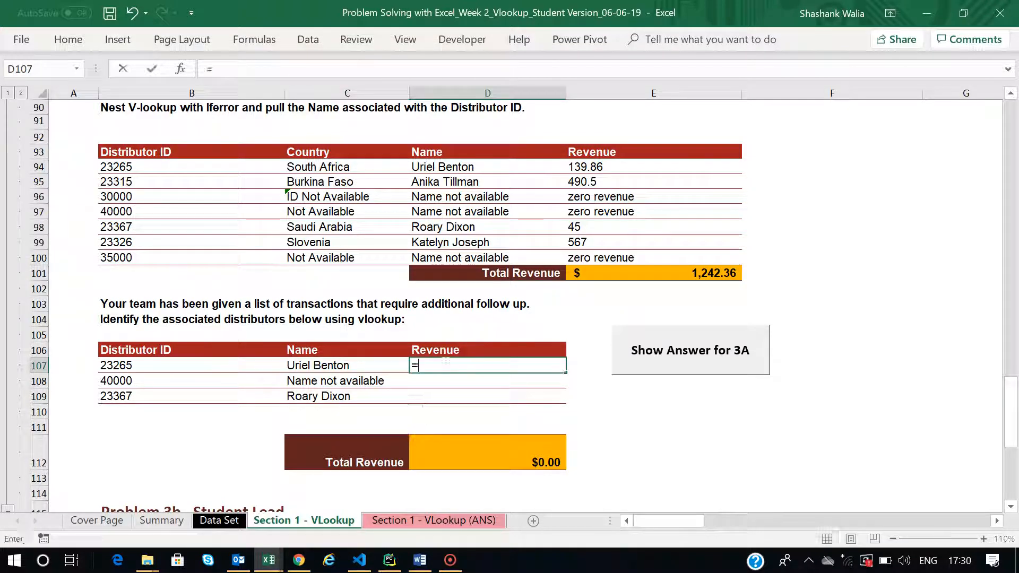
key("BackSpace")
key("BackSpace")
type("=iferr")
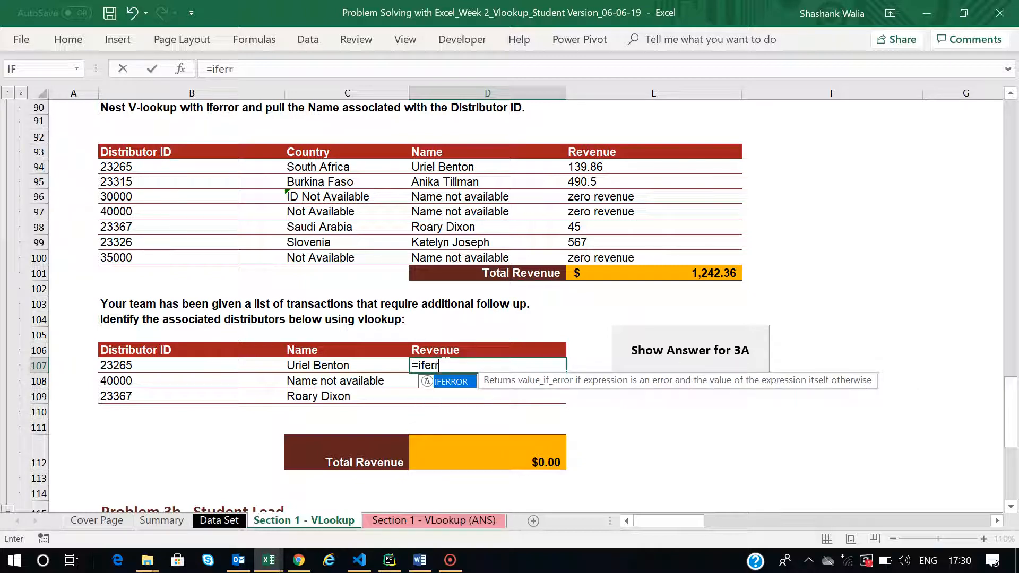
type("or(vlook")
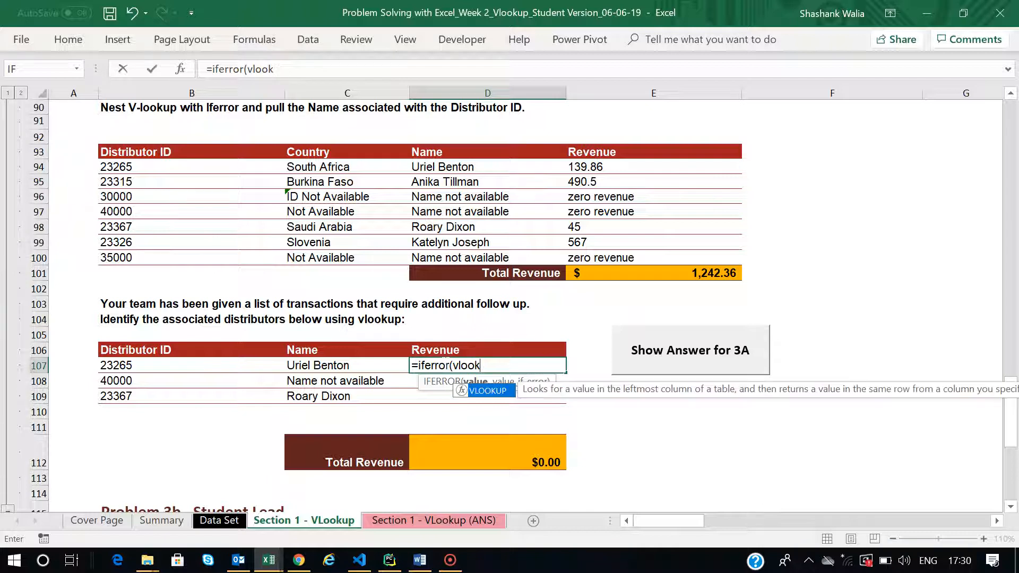
type("up(")
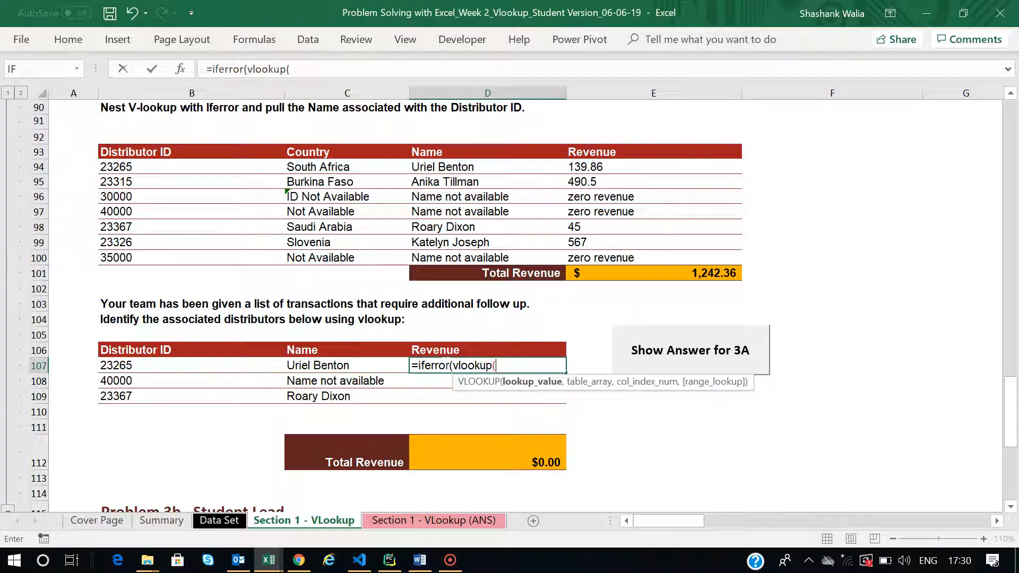
left_click(241, 367)
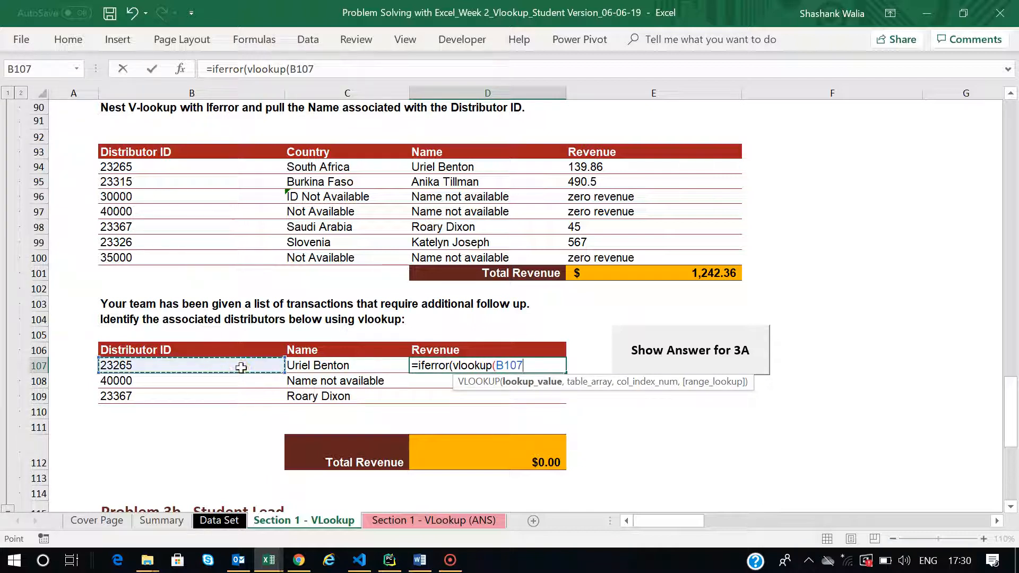
Step: Set the VLOOKUP table array in D107 to the absolute range $B$93:$E$100
type(",")
left_click_drag(132, 157, 717, 254)
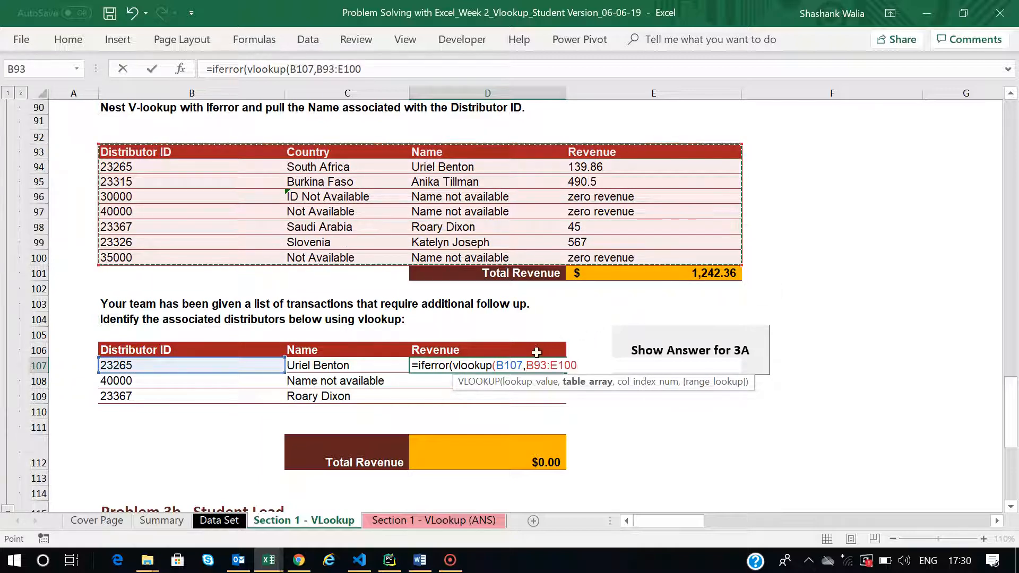
left_click(535, 369)
key("F4")
key("Right")
key("Right")
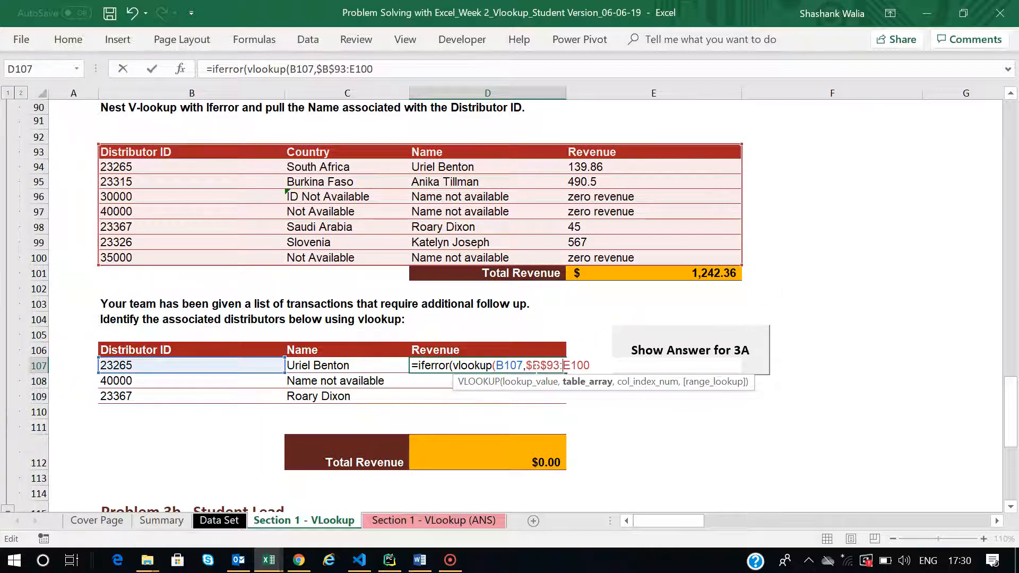
key("F4")
key("Right")
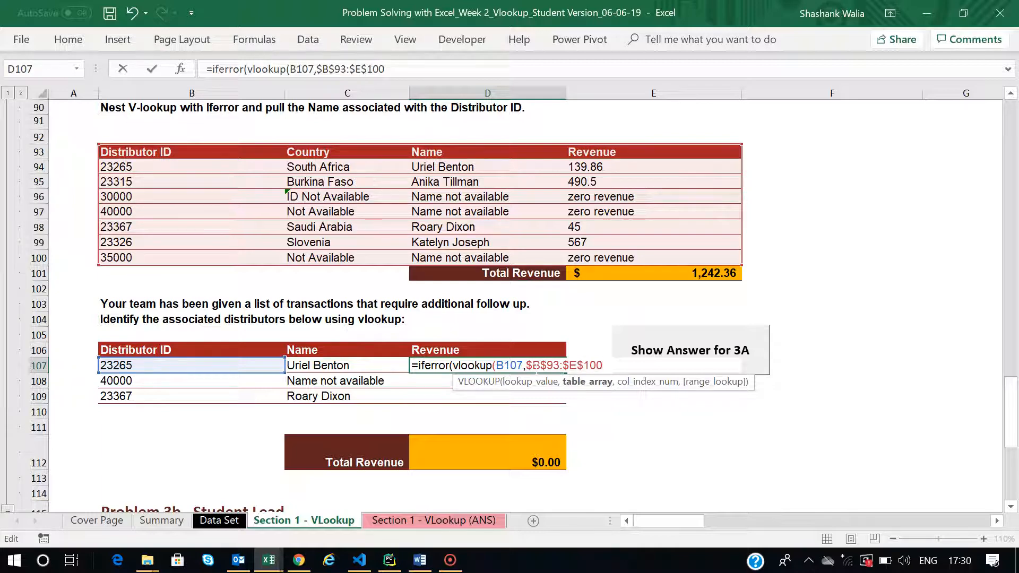
Step: Finish the D107 formula with column index 4, exact match 0 and fallback "", and fill it down through D109
type(",")
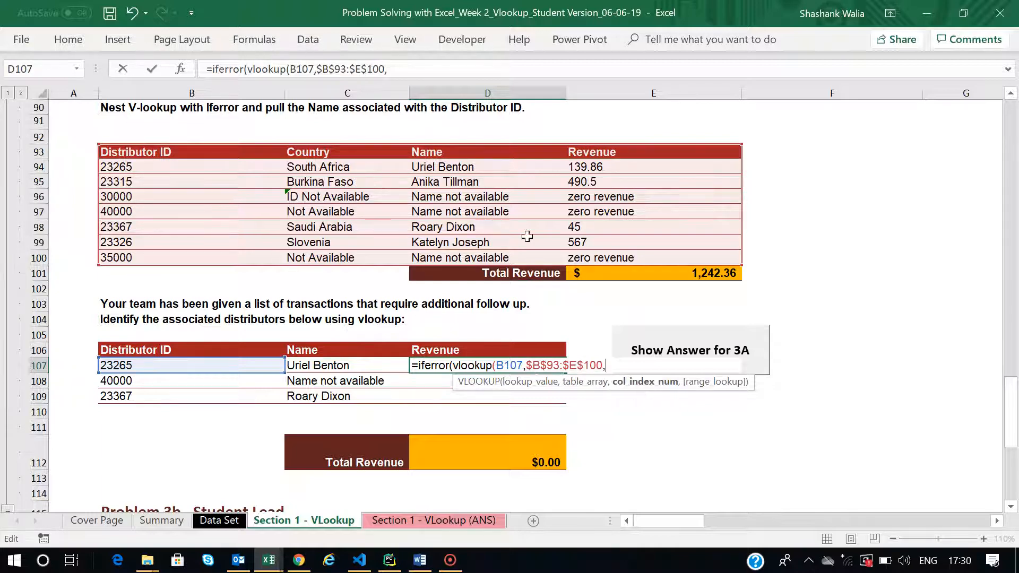
type("4,0")
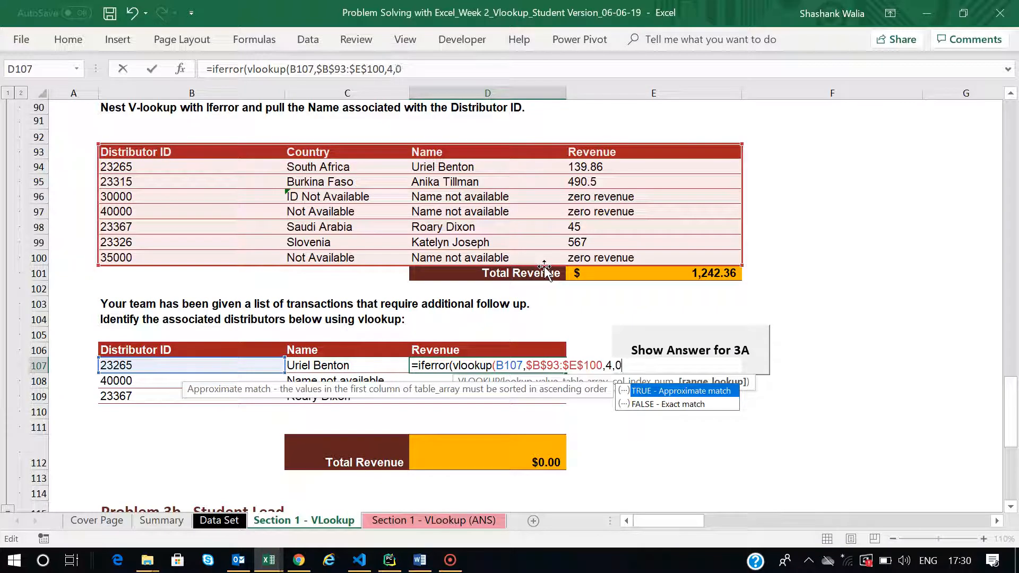
type(")")
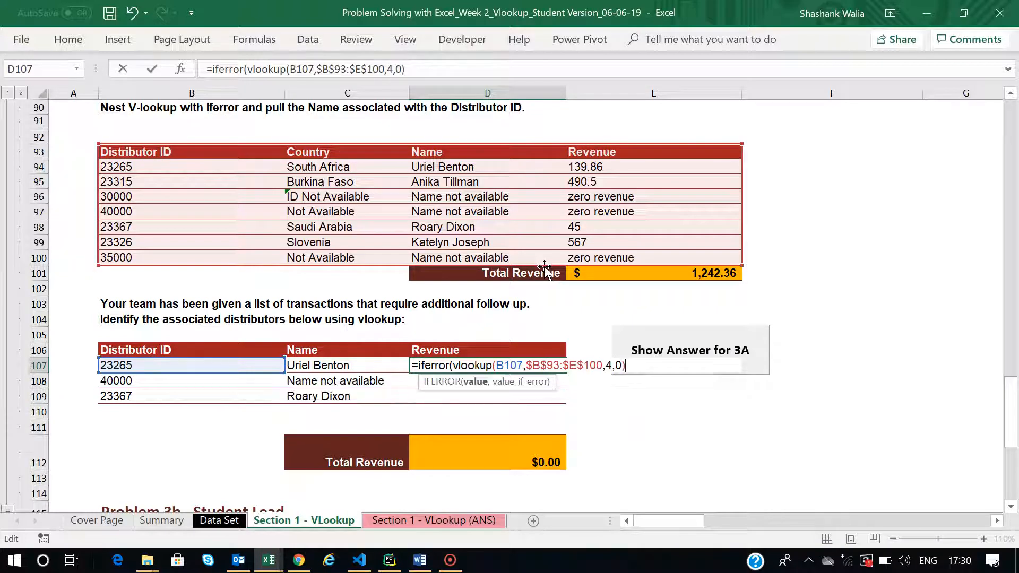
type(",\"\"")
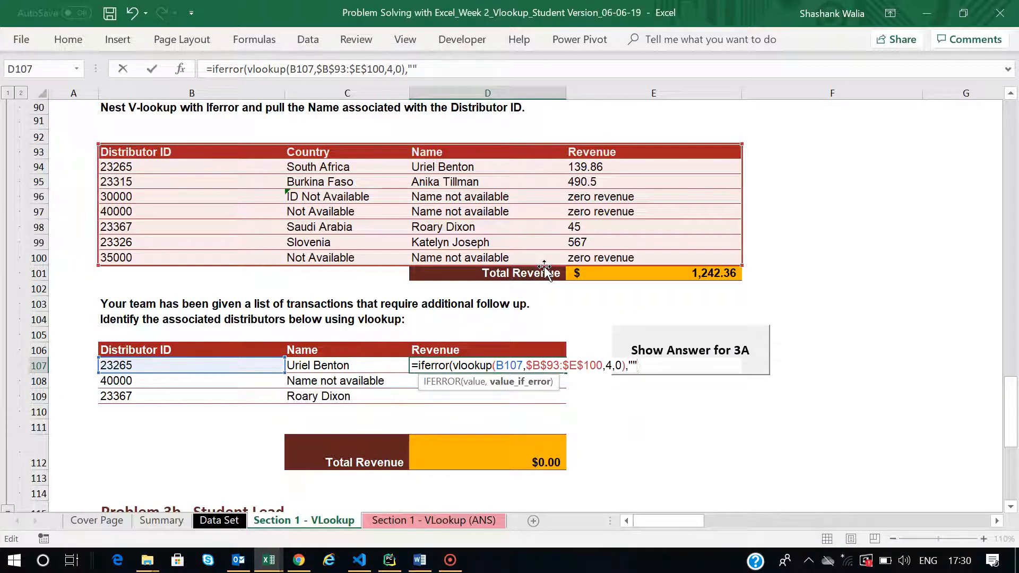
type(")")
key("Return")
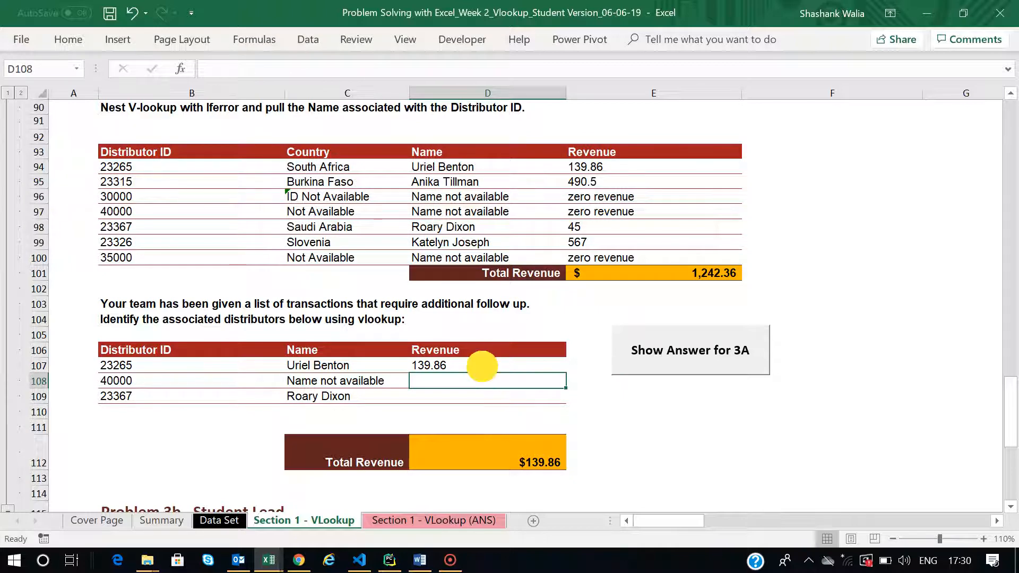
left_click(482, 366)
left_click_drag(566, 373, 563, 405)
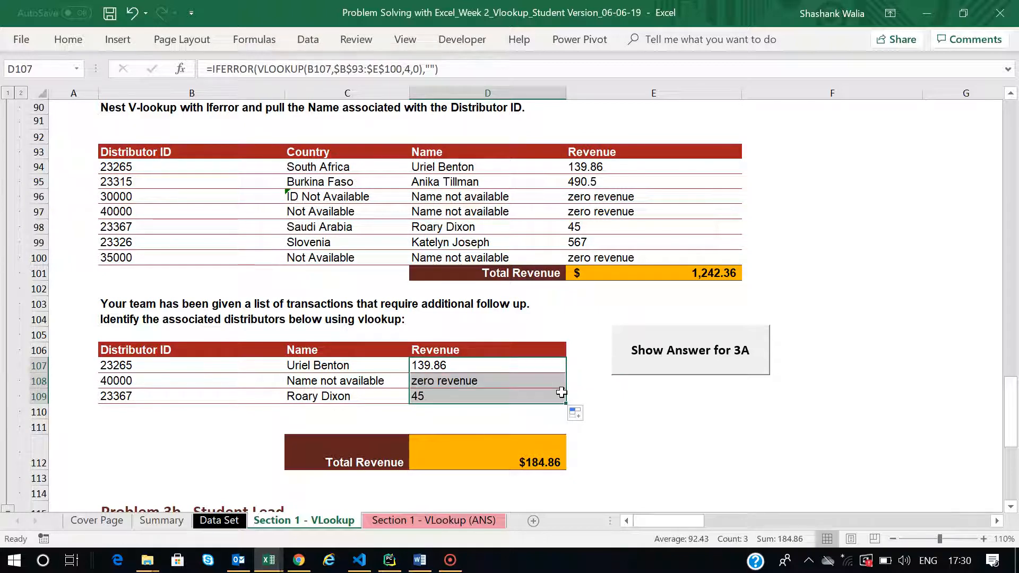
Step: Enter the test distributor ID 23424 in B110 and extend the Revenue formula down to D110
left_click(120, 412)
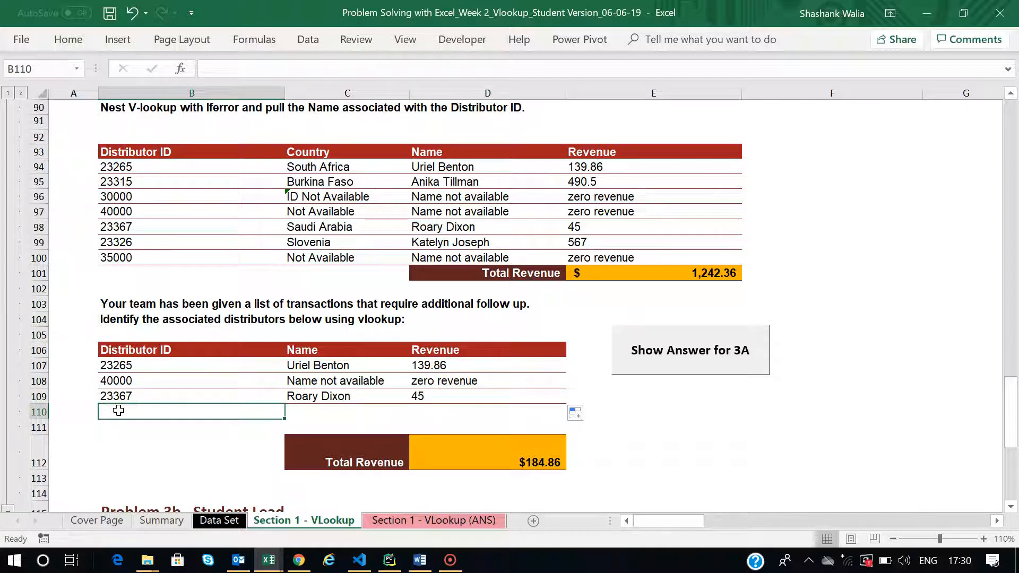
type("23424")
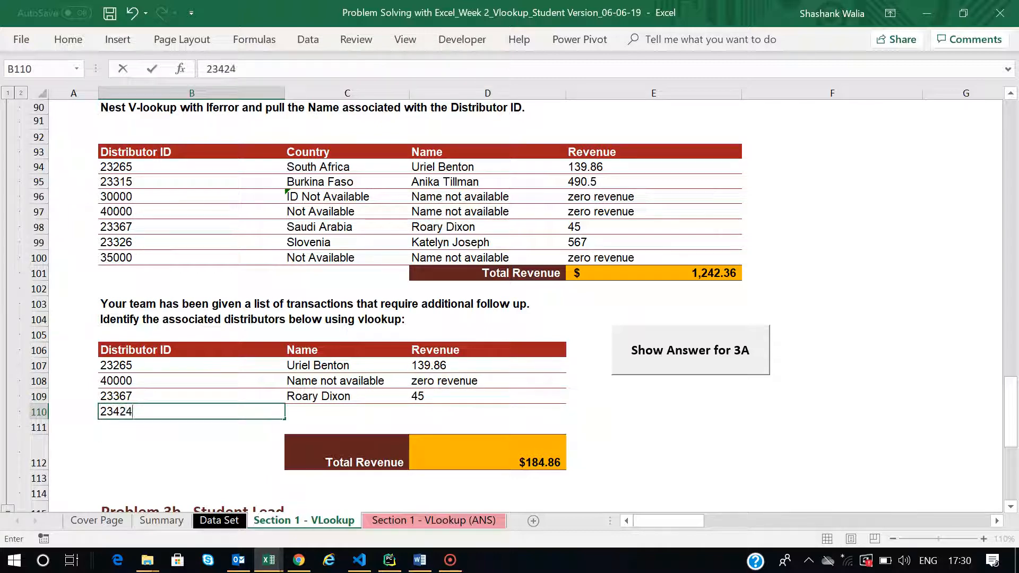
left_click(498, 394)
left_click_drag(564, 403, 565, 417)
left_click(444, 417)
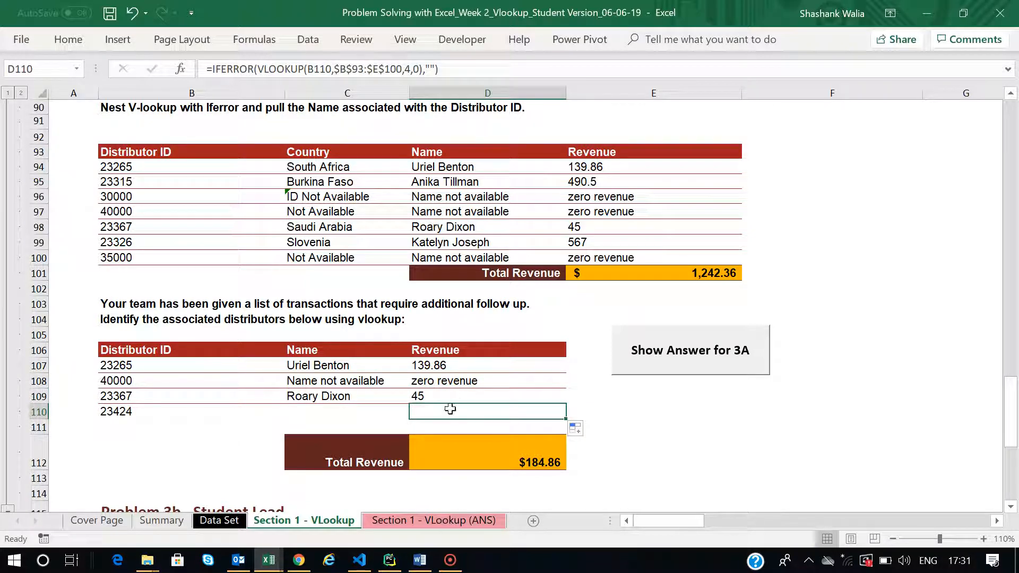
Step: Change the IFERROR fallback in the D109 Revenue formula to "-"
left_click(455, 396)
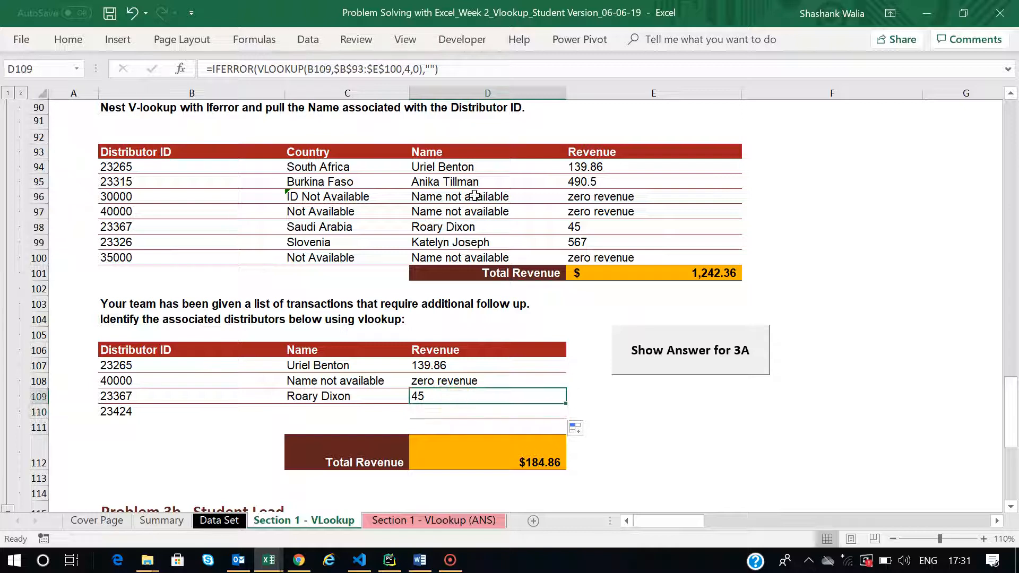
key("F2")
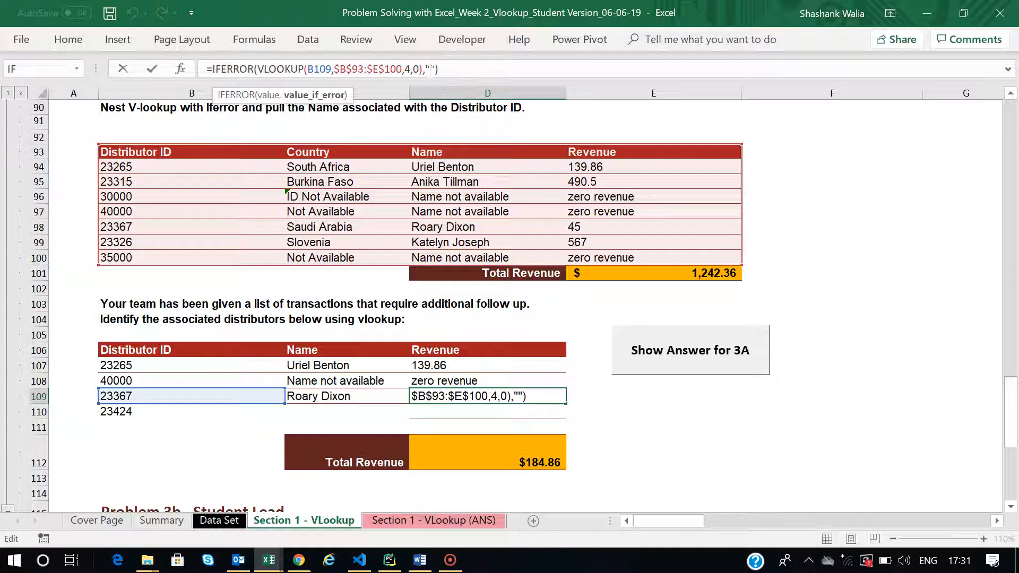
type("-")
key("Return")
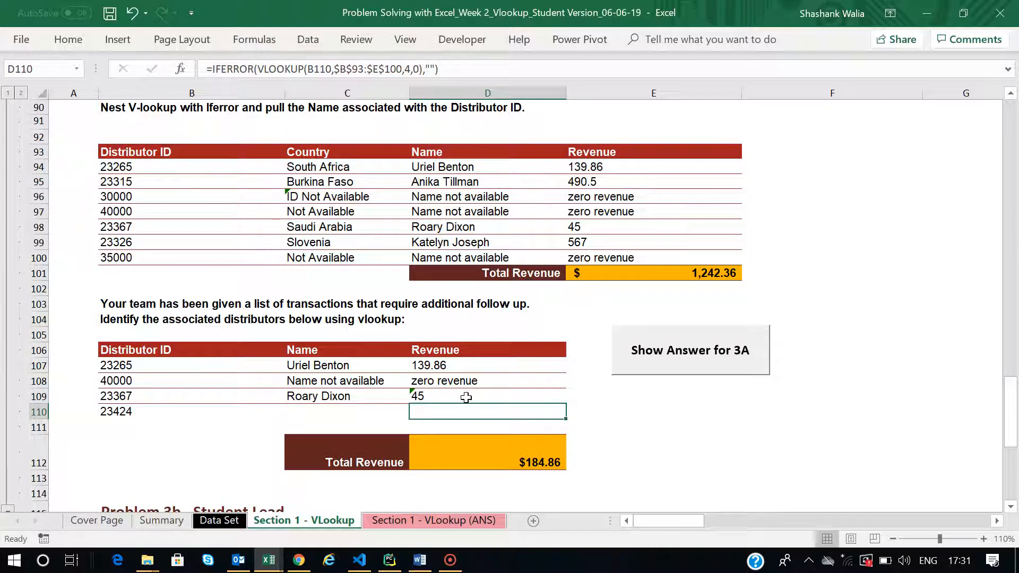
Step: Try the D109 formula in D110 by filling it down one row, and clear D110 again
left_click(548, 401)
left_click_drag(567, 407, 562, 420)
left_click(502, 411)
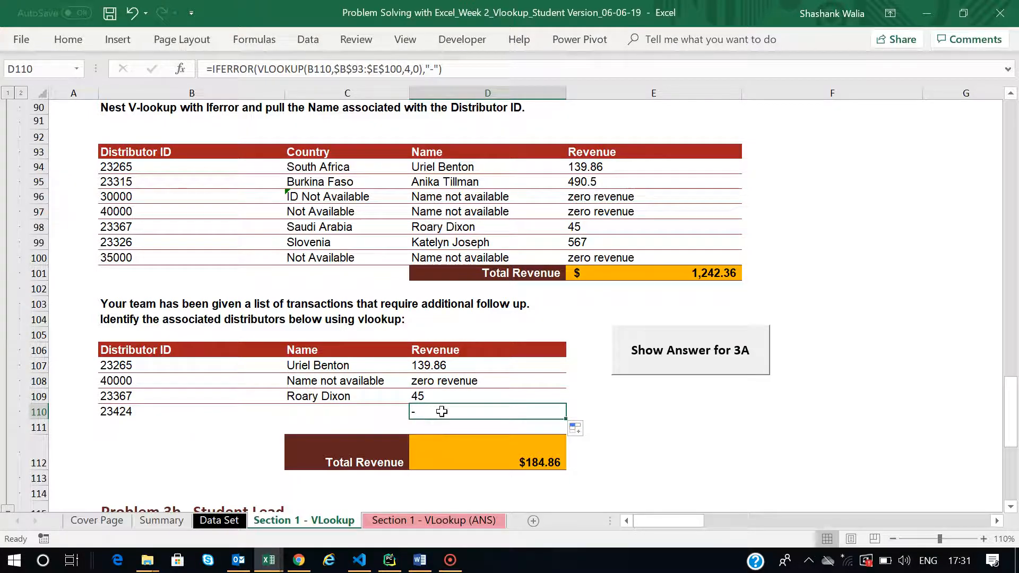
key("Delete")
Step: Review the Problem 3b Unit Price task and examine the Unit Price column on the Data Set sheet
scroll(441, 412, "down", 3)
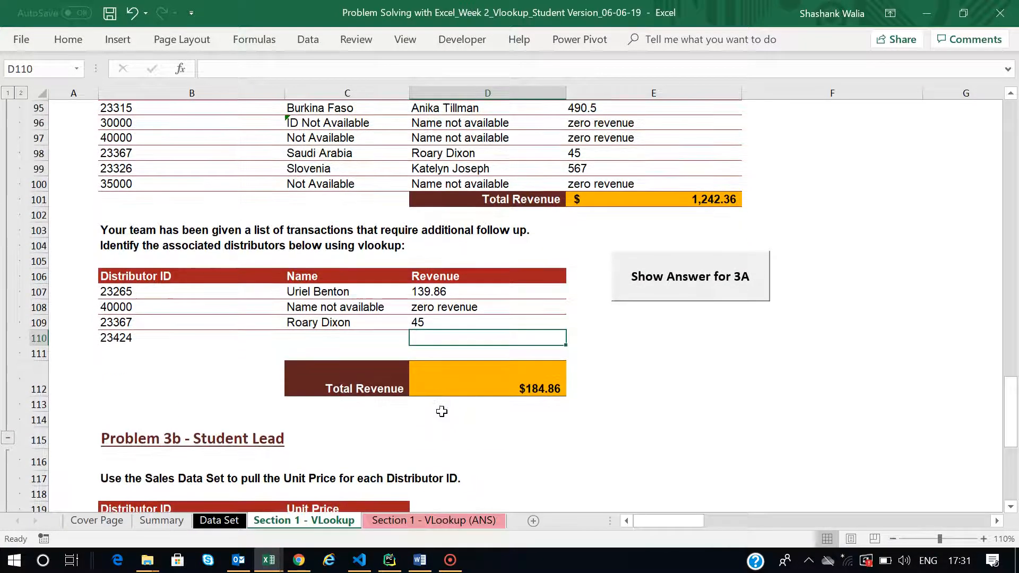
scroll(442, 411, "down", 1)
scroll(442, 410, "down", 1)
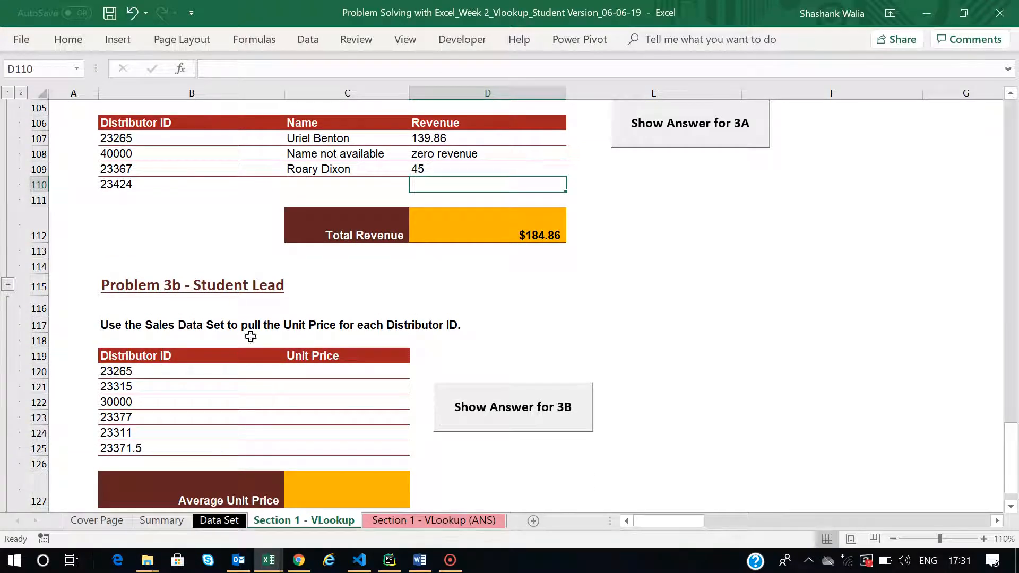
scroll(284, 377, "down", 2)
scroll(283, 377, "up", 1)
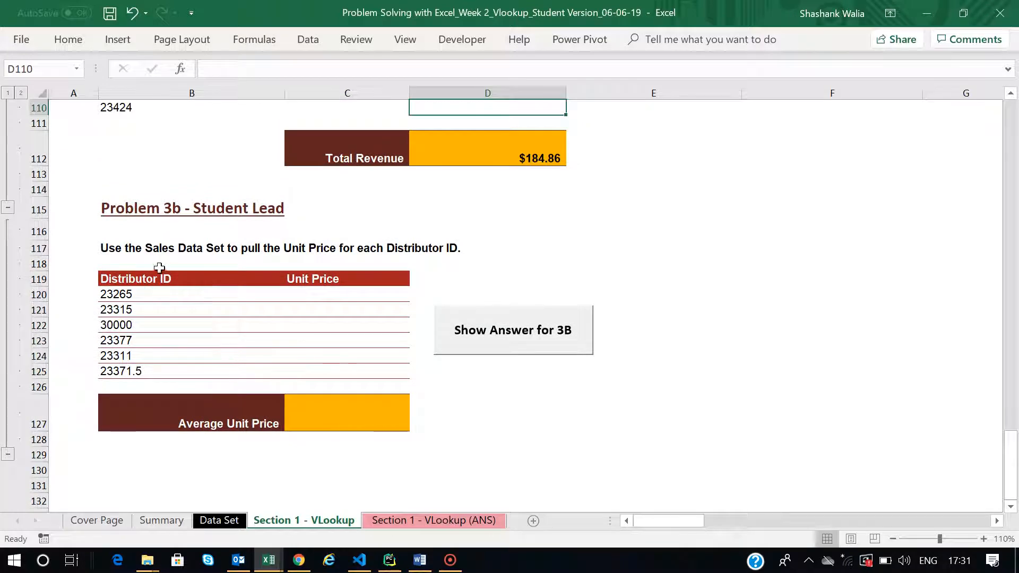
left_click(321, 297)
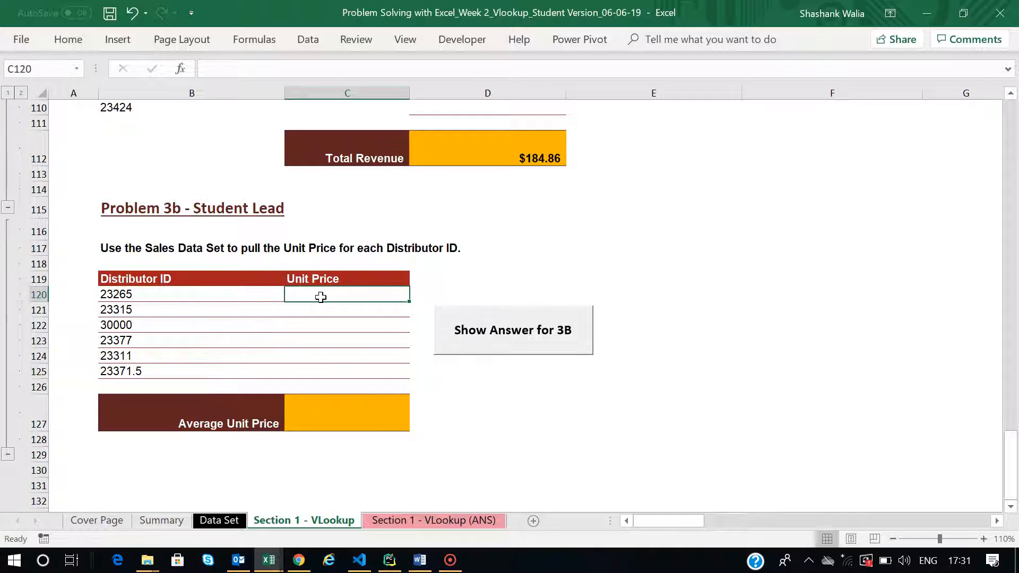
left_click(217, 520)
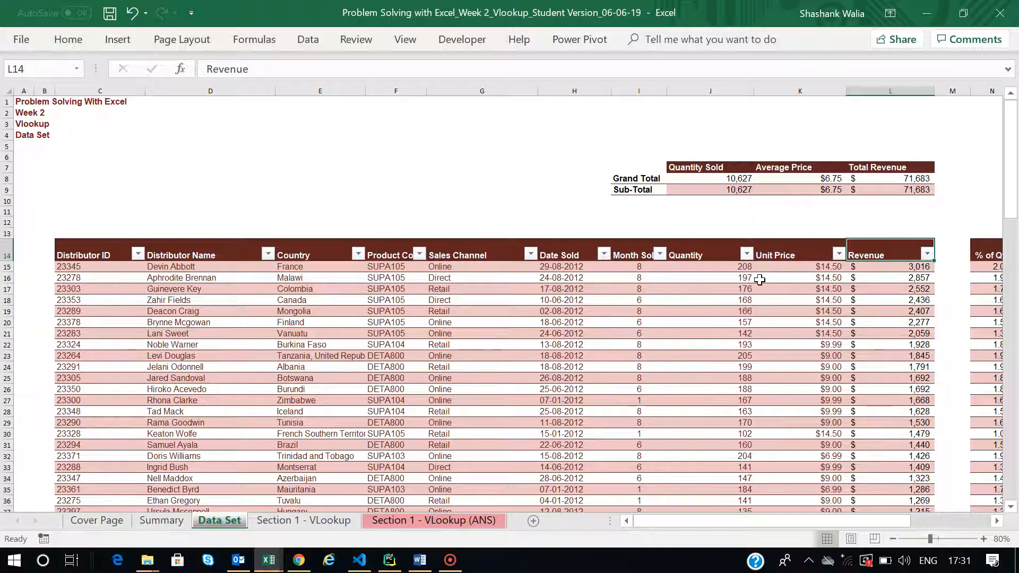
left_click(338, 520)
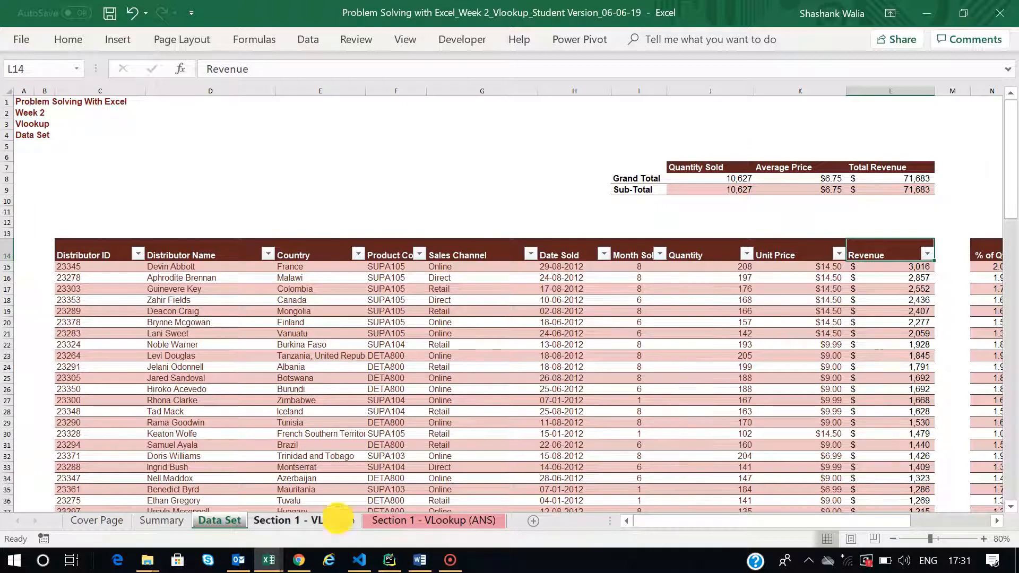
type("=")
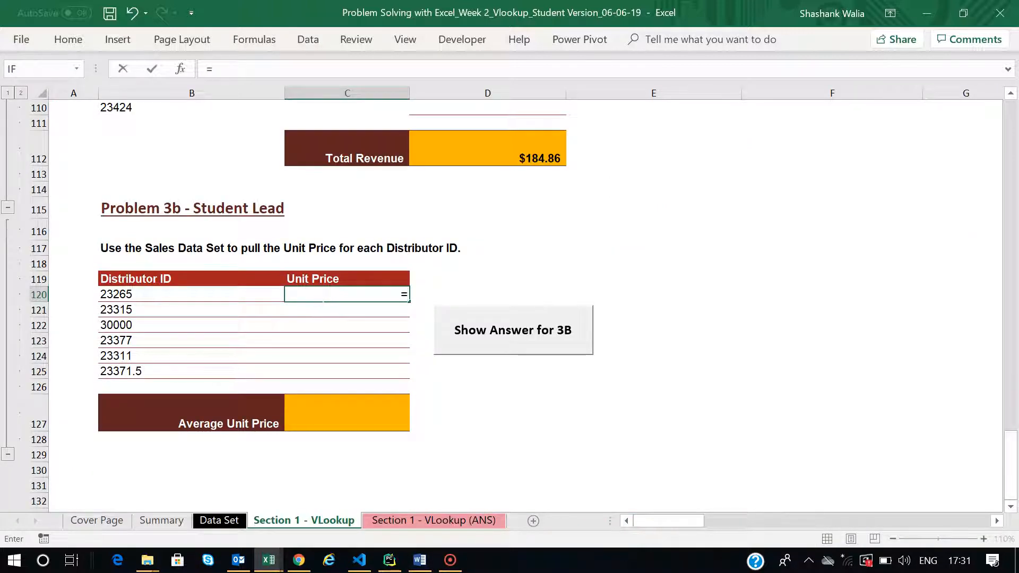
type("iferror")
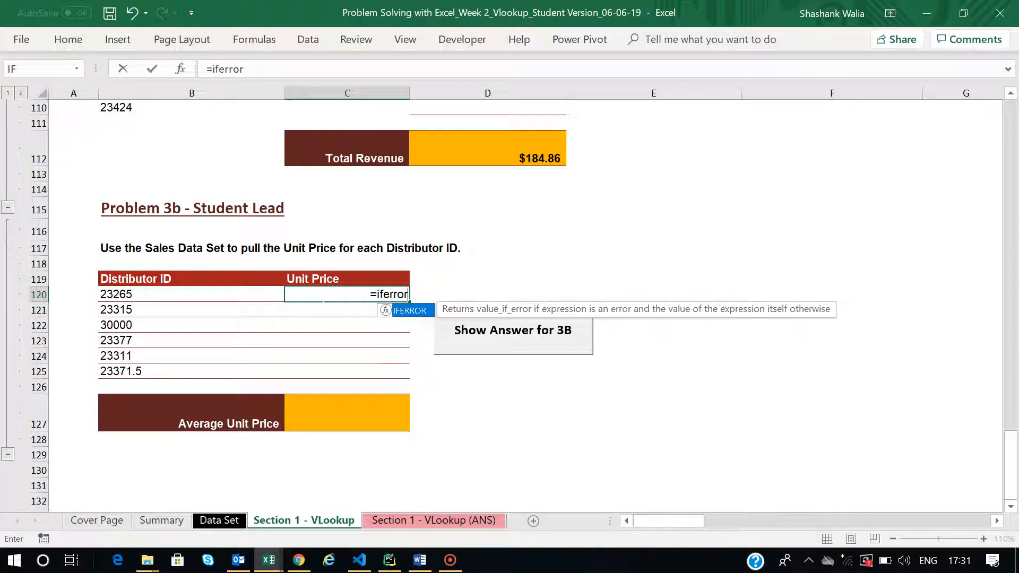
key("Up")
type("(")
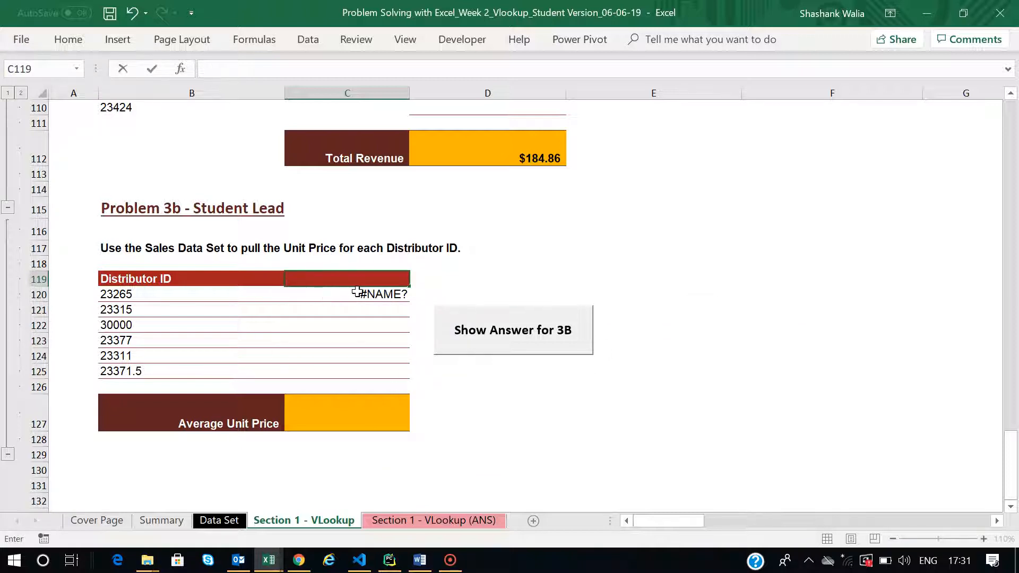
left_click(357, 292)
key("BackSpace")
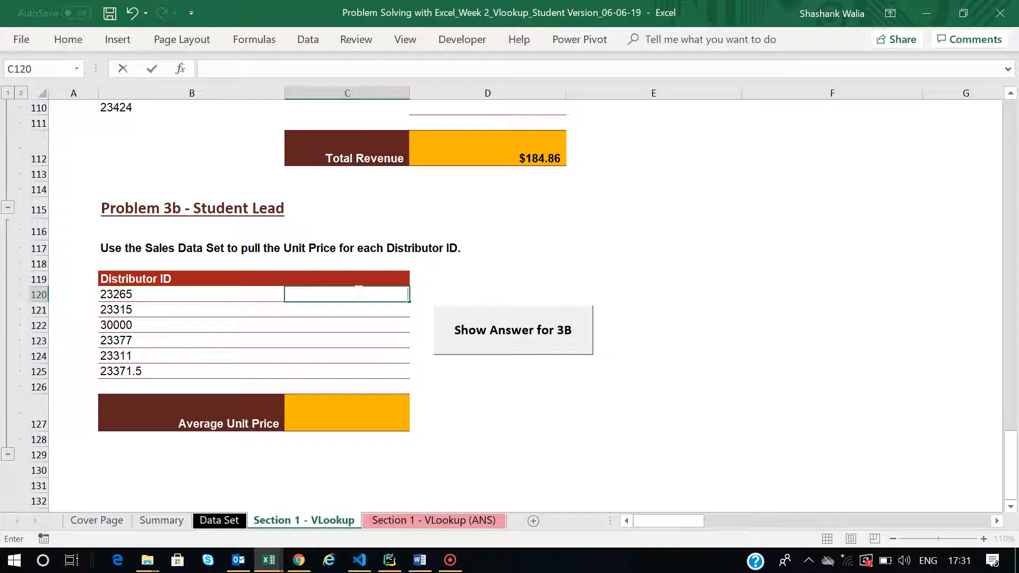
Step: Enter =IFERROR(VLOOKUP(B120,SALES_DATA,9,0),"") in C120 to pull the first distributor's Unit Price
type("=iferr")
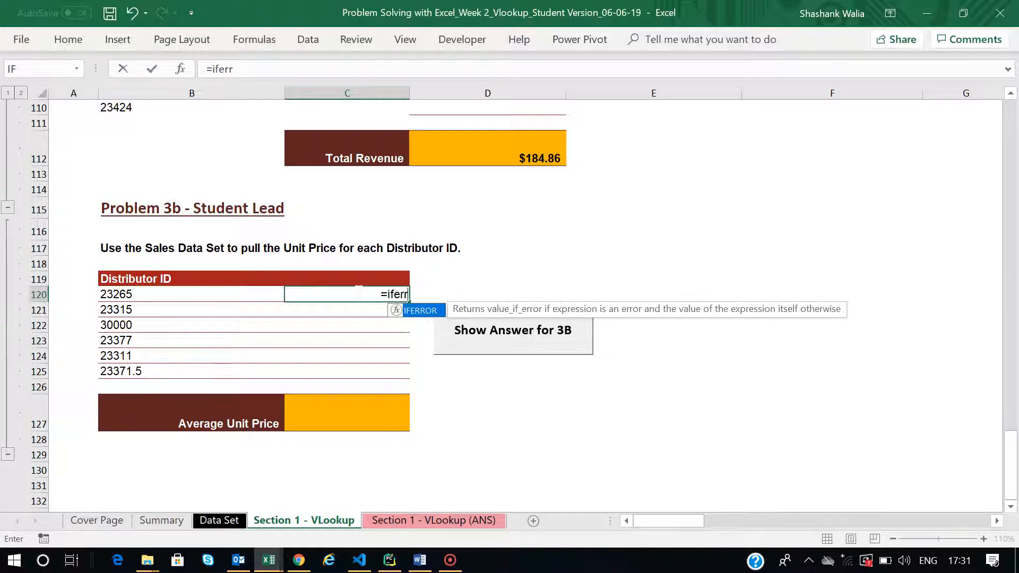
type("or(v")
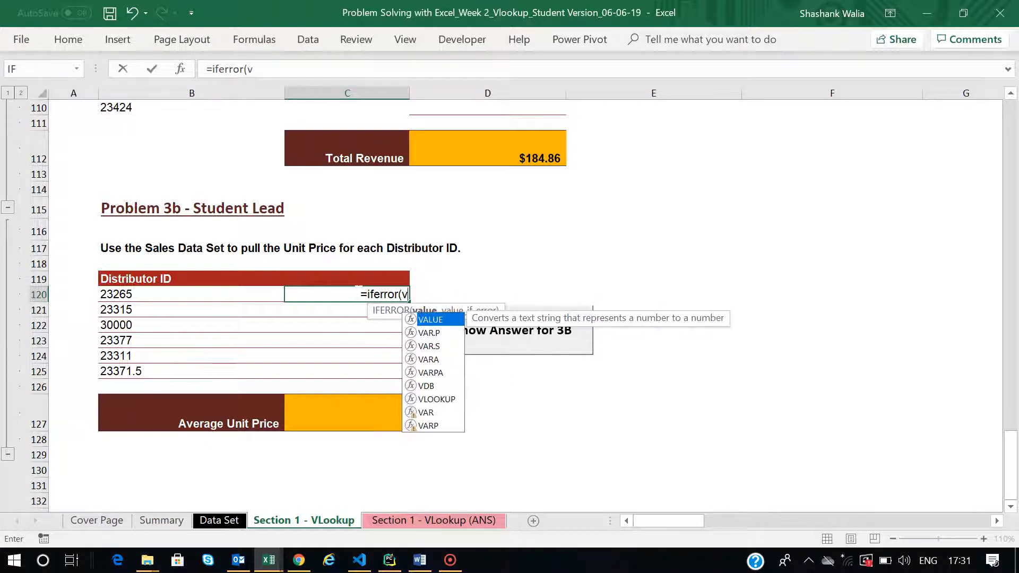
type("lookup")
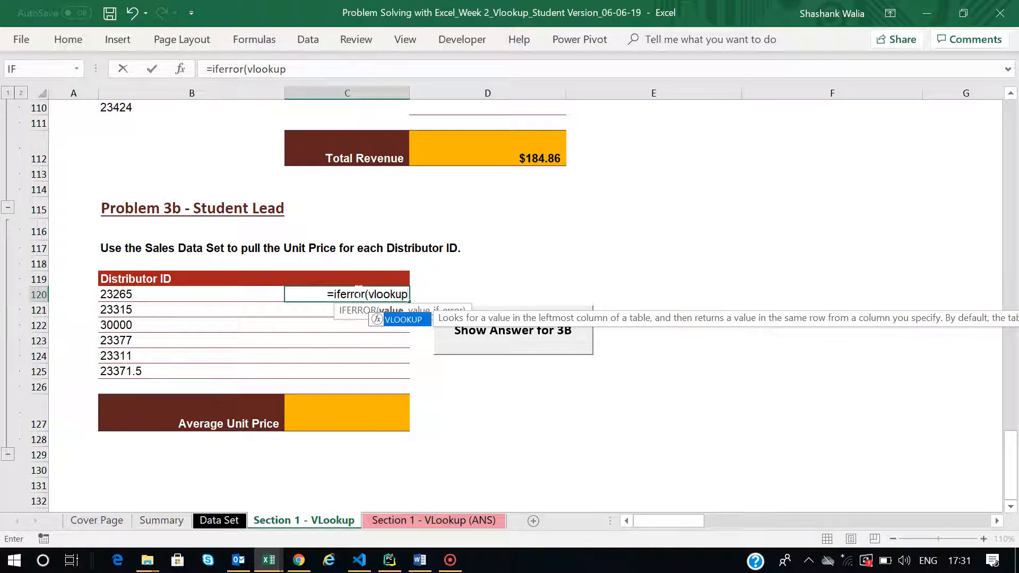
type("(")
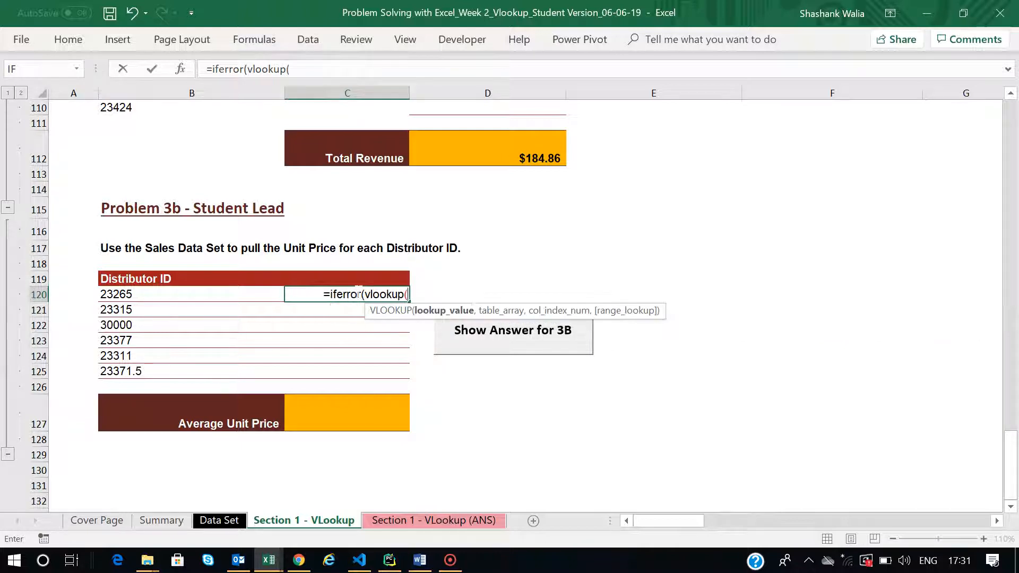
left_click(141, 294)
type(",")
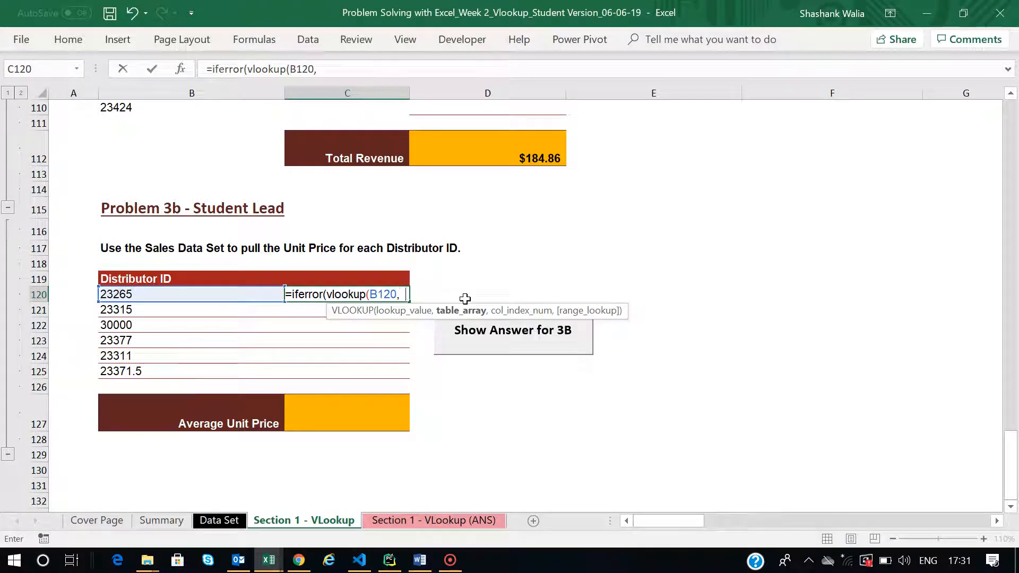
type("sales")
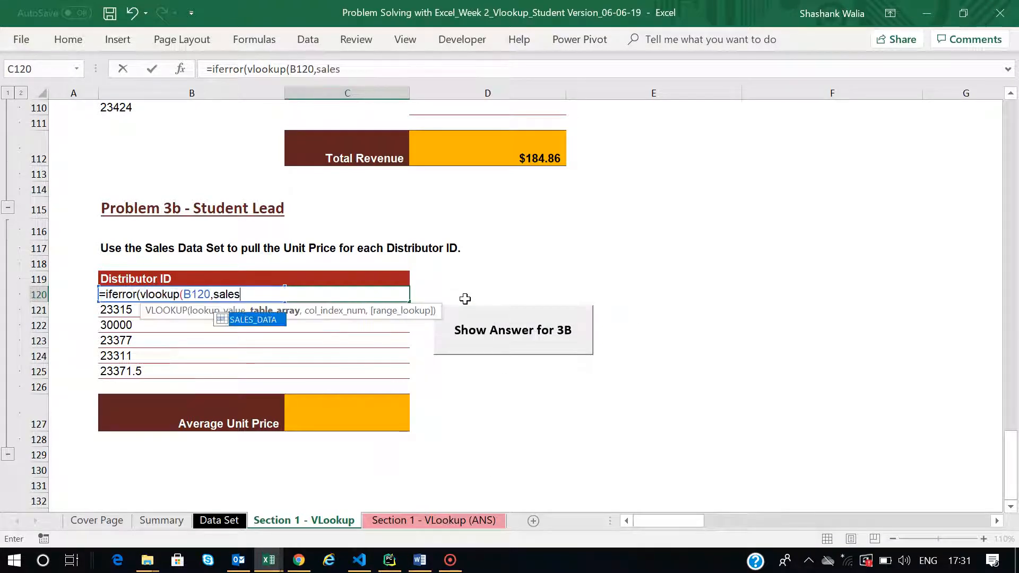
double_click(262, 319)
type(",")
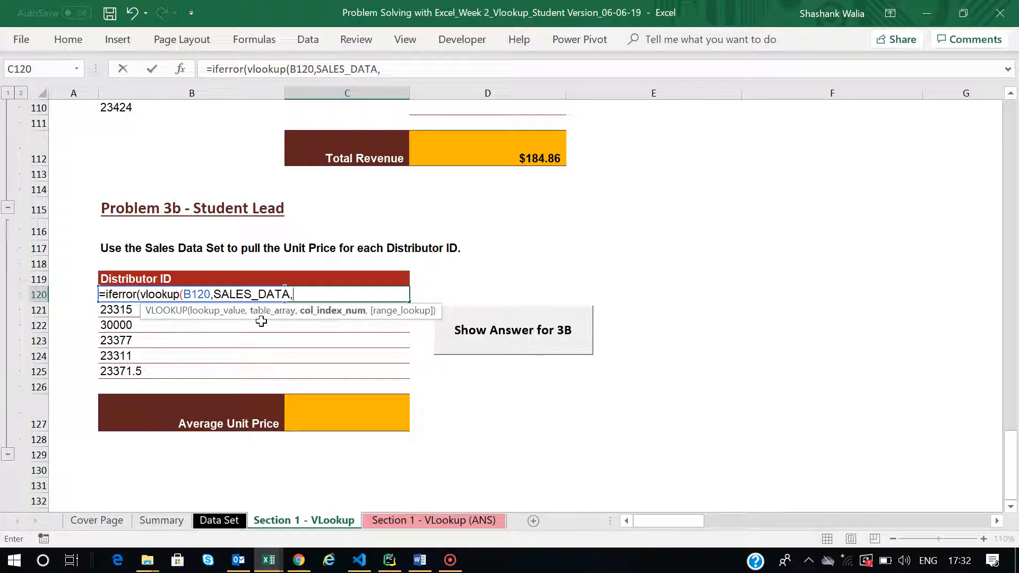
type("9,0")
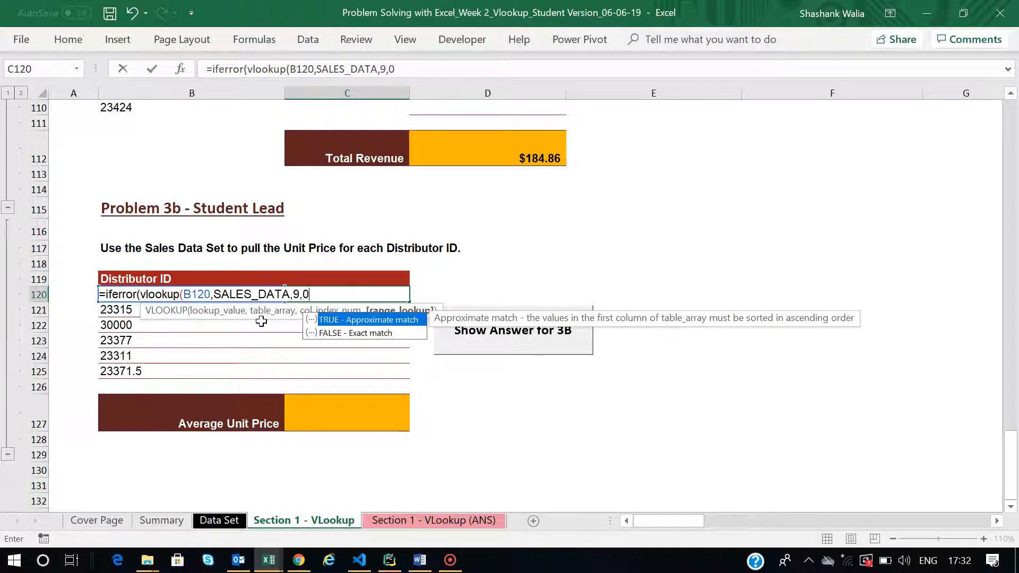
type("),")
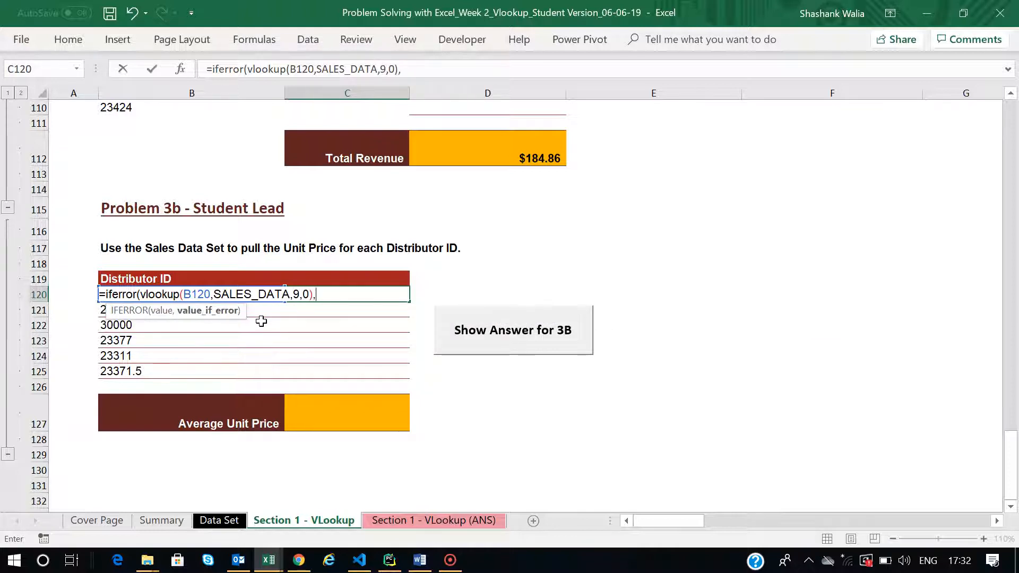
type("\"\")")
key("Return")
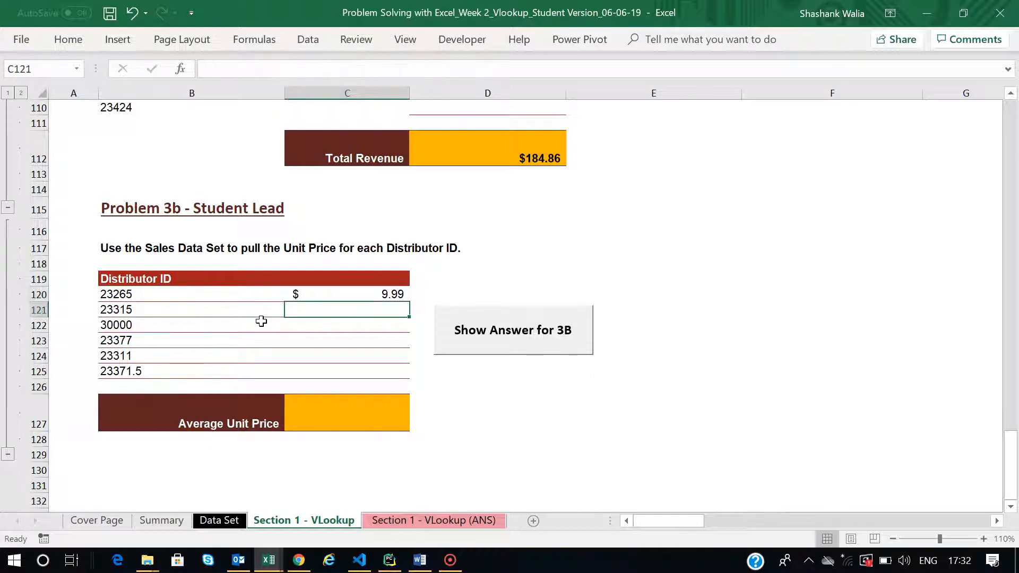
Step: Fill the C120 Unit Price formula down to C125 and check the cells for IDs 30000 and 23371.5
left_click(345, 294)
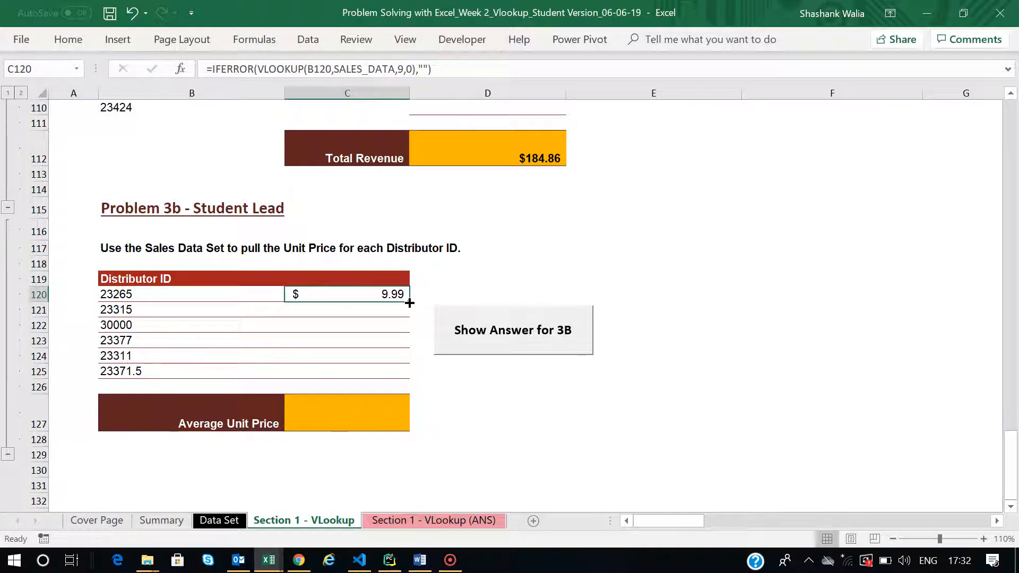
left_click_drag(409, 301, 399, 375)
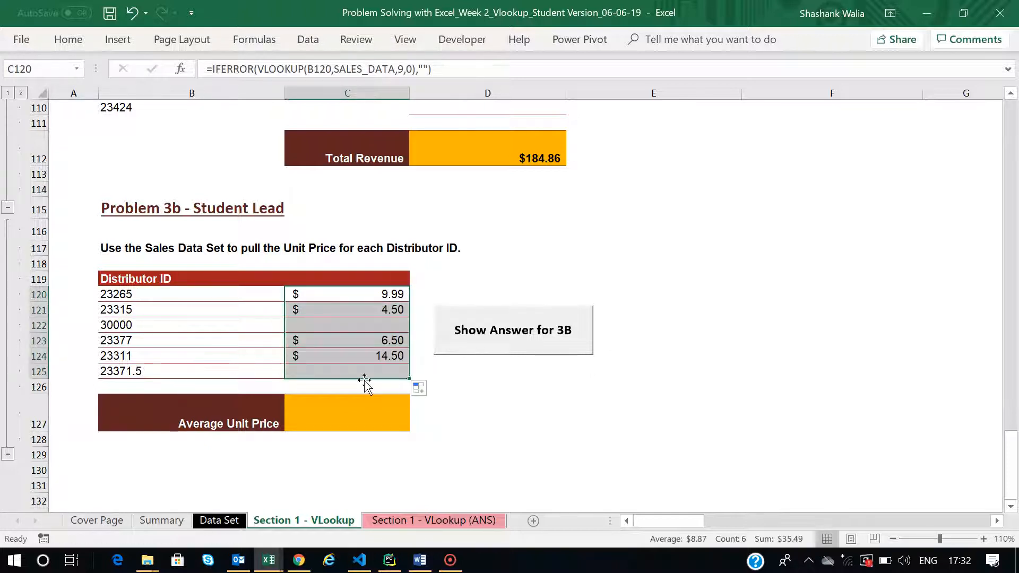
left_click(385, 329)
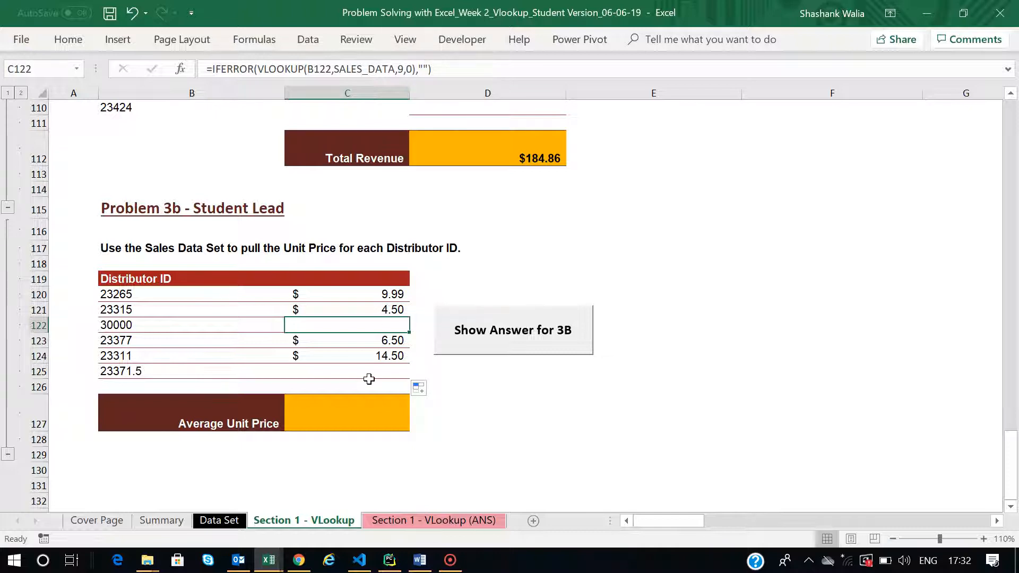
left_click(347, 371)
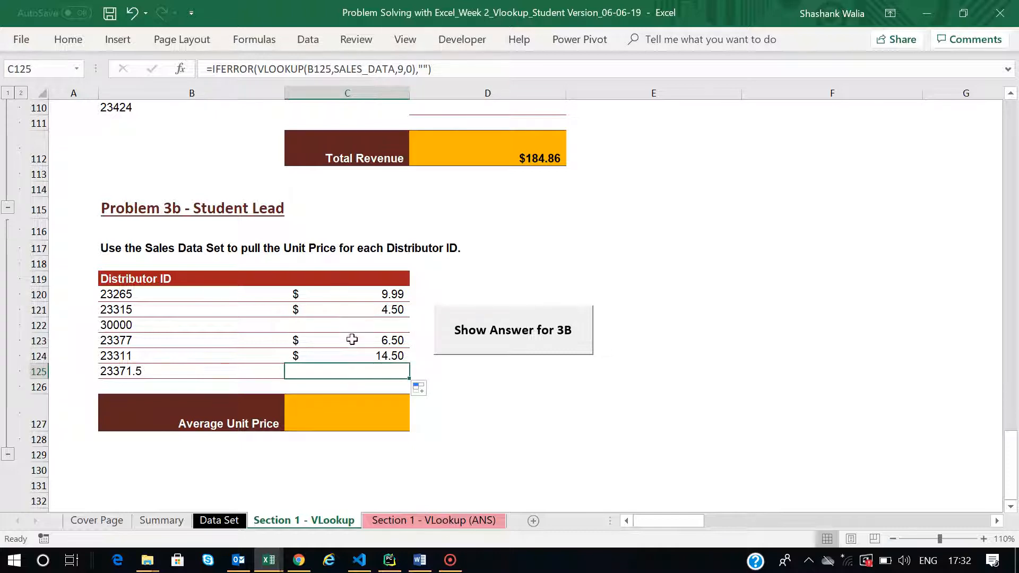
Step: Calculate the Average Unit Price in C127 with =AVERAGE(C120:C125)
left_click(339, 422)
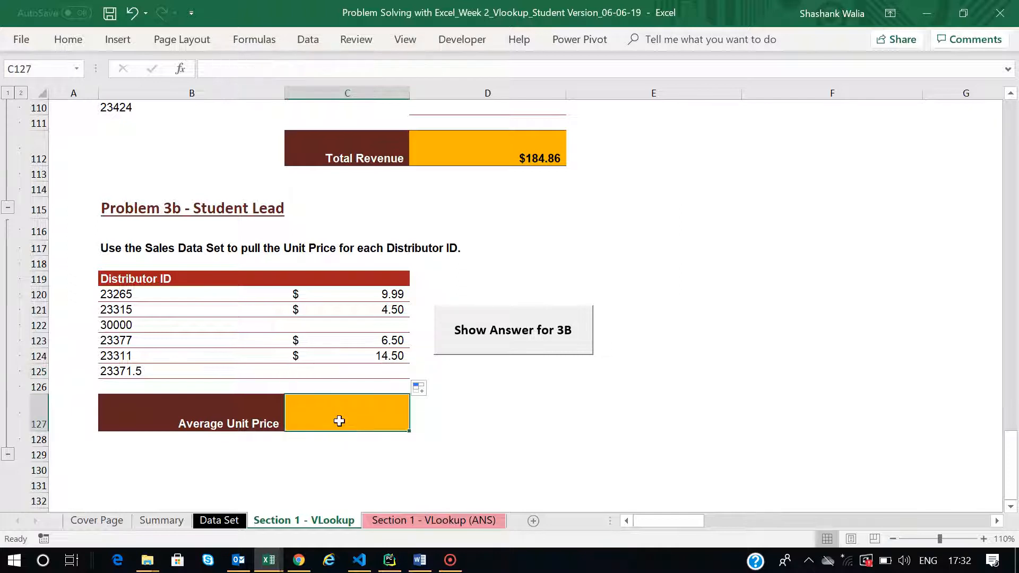
type("=")
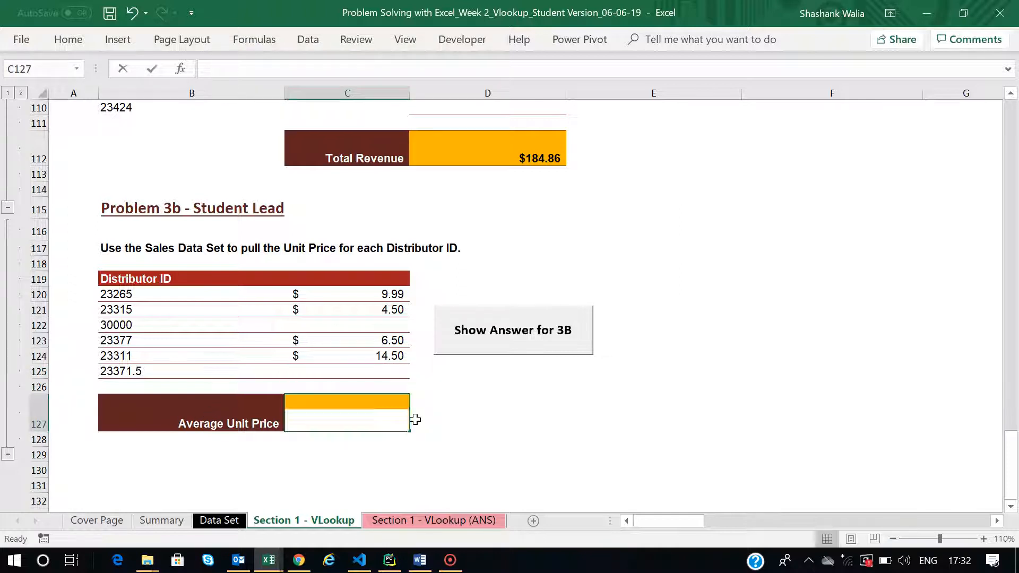
type("aver")
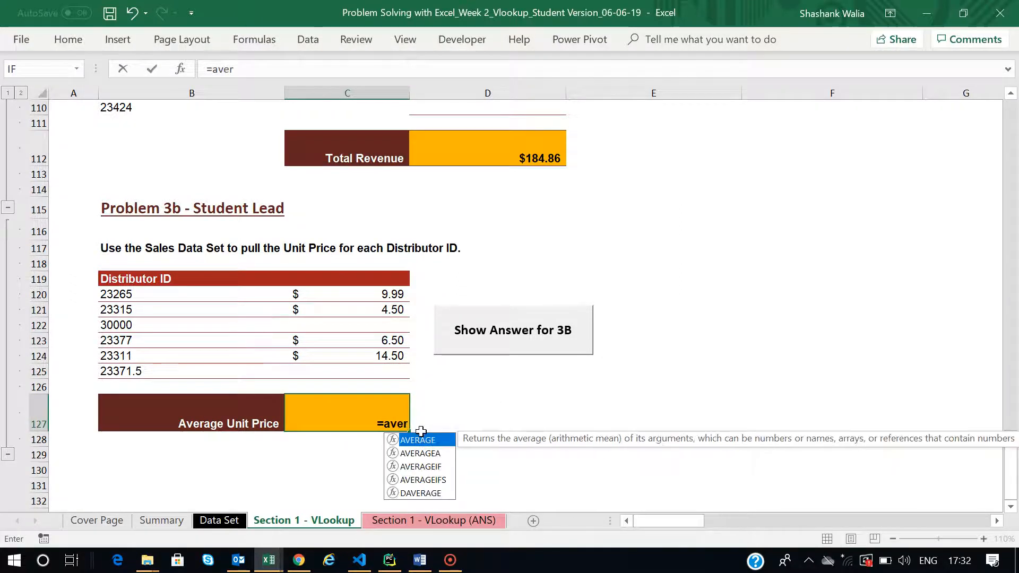
double_click(422, 441)
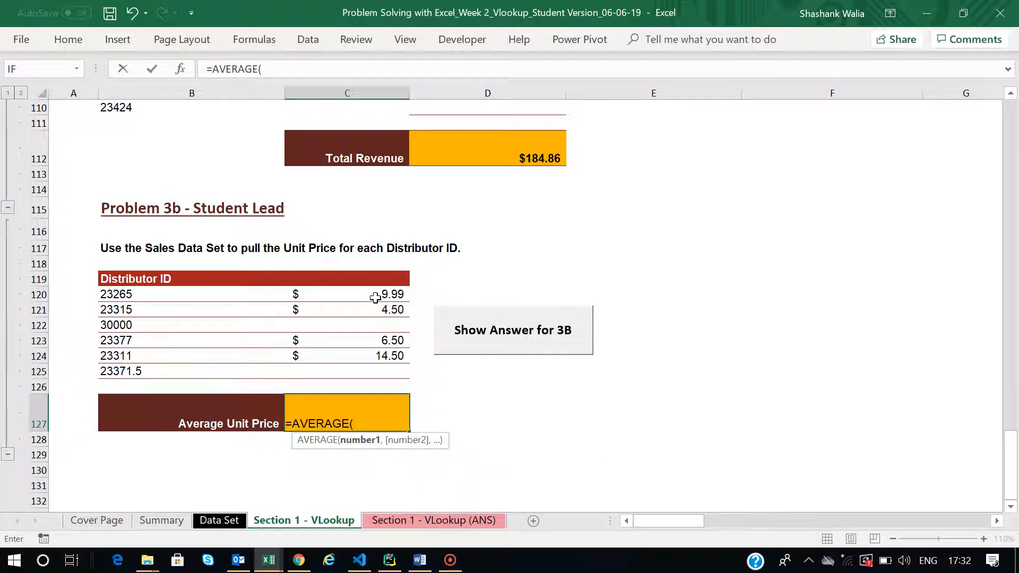
left_click_drag(375, 298, 375, 372)
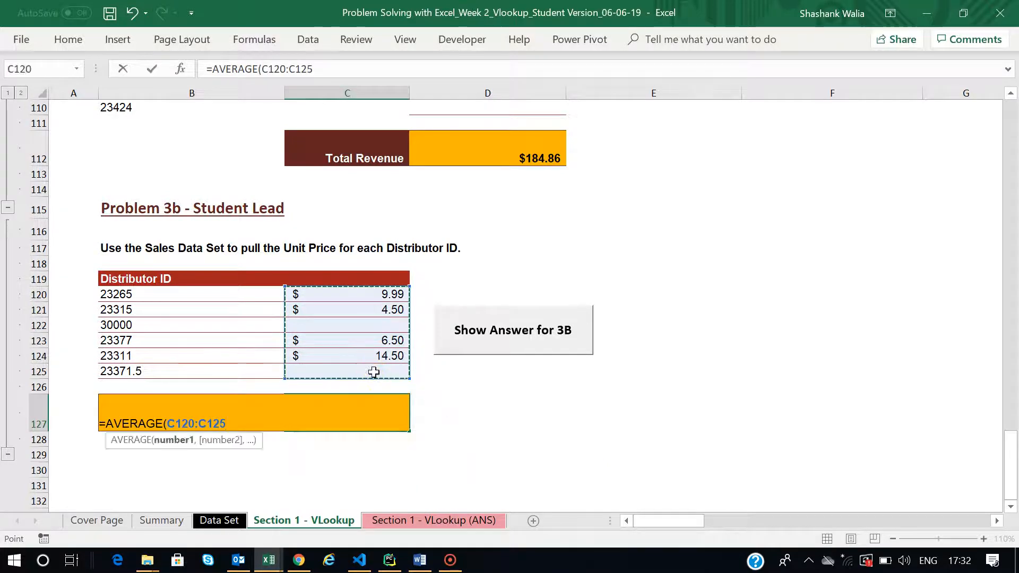
type(")")
key("Return")
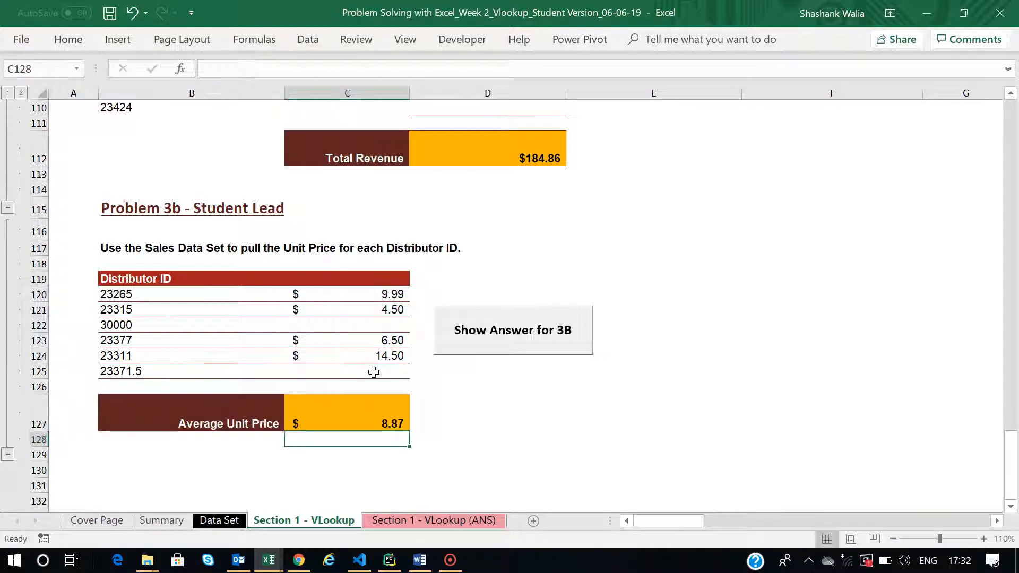
left_click(391, 423)
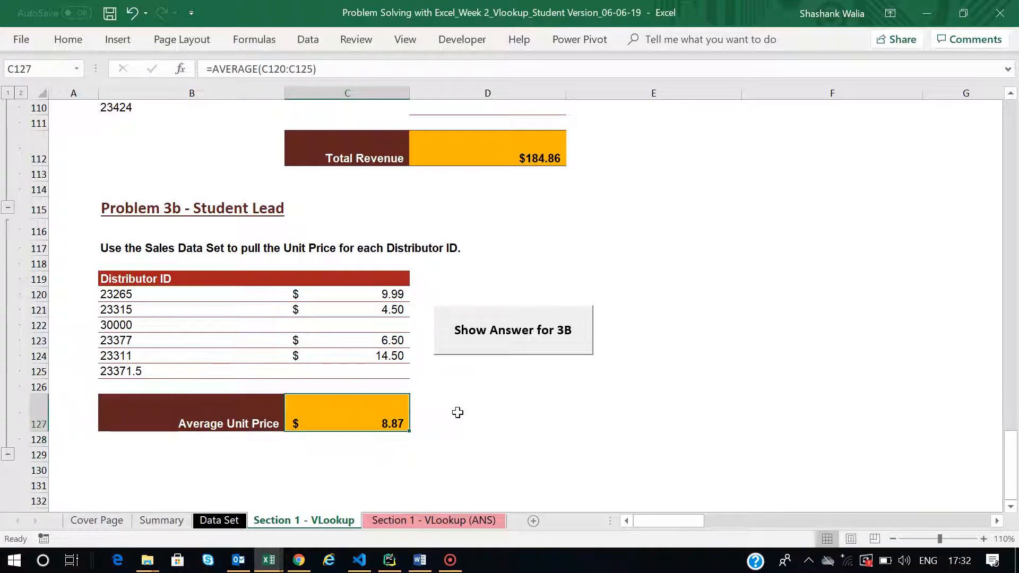
left_click(457, 413)
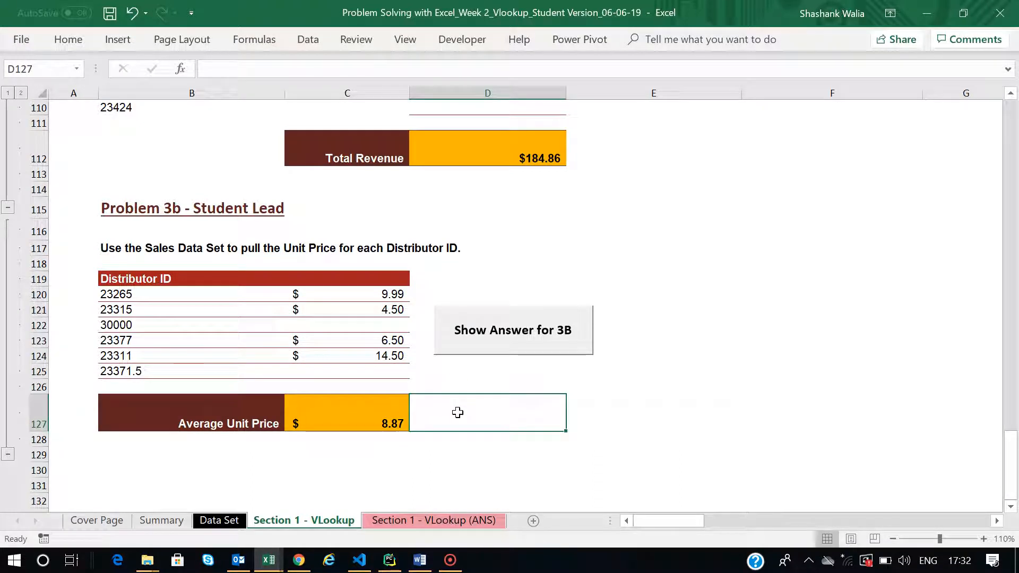